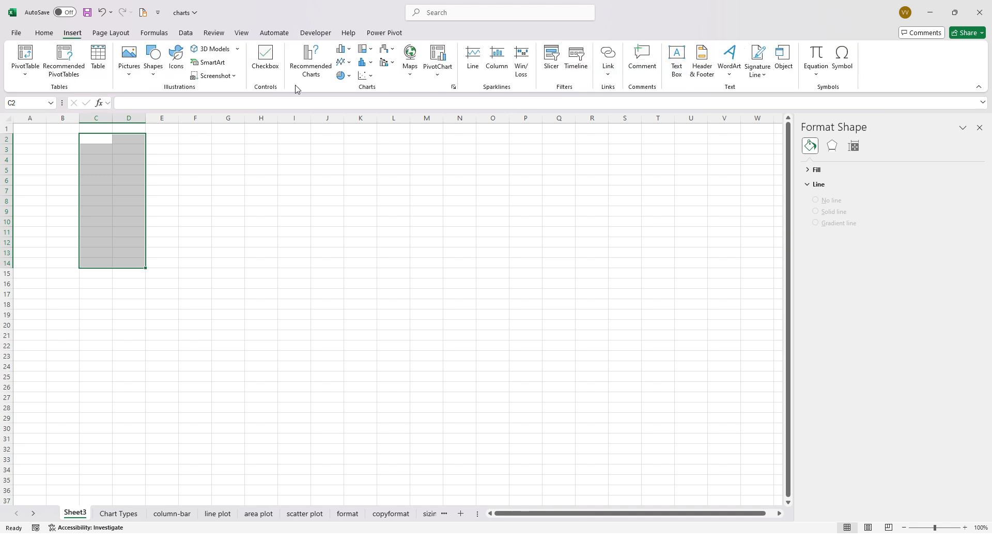
- Insert a basic 2-D line chart from the empty range C2:D14 on Sheet3
{"action": "left_click", "coordinate": [371, 76]}
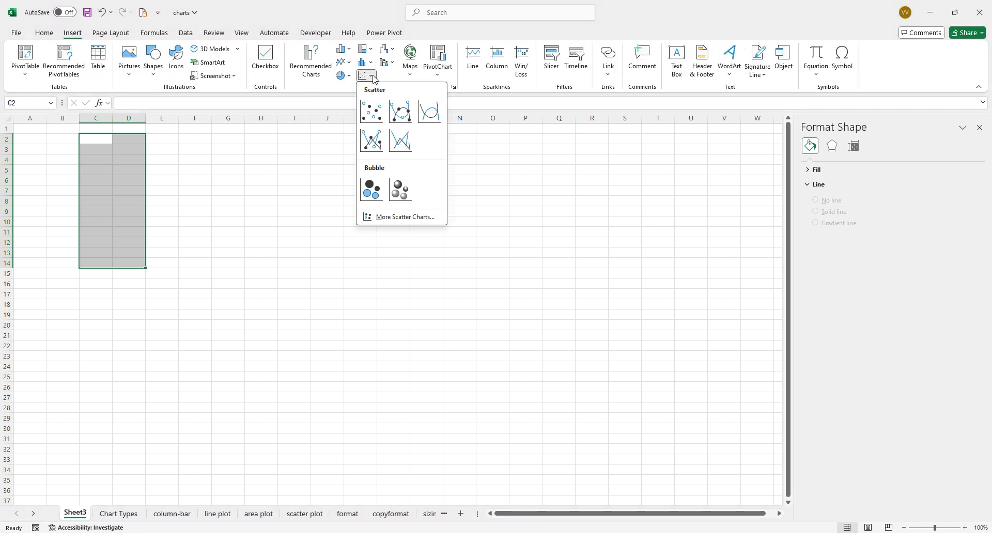
{"action": "left_click", "coordinate": [319, 87]}
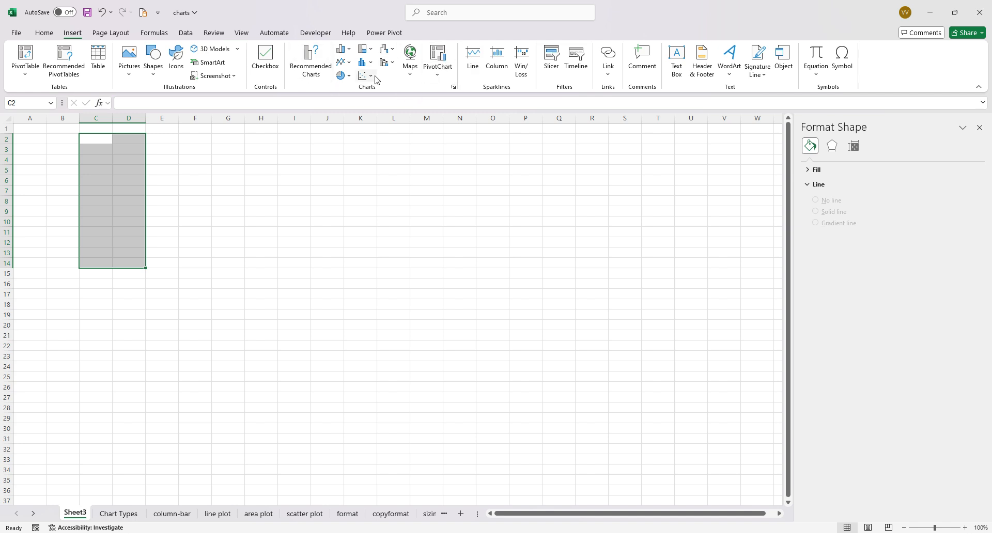
{"action": "left_click", "coordinate": [347, 62]}
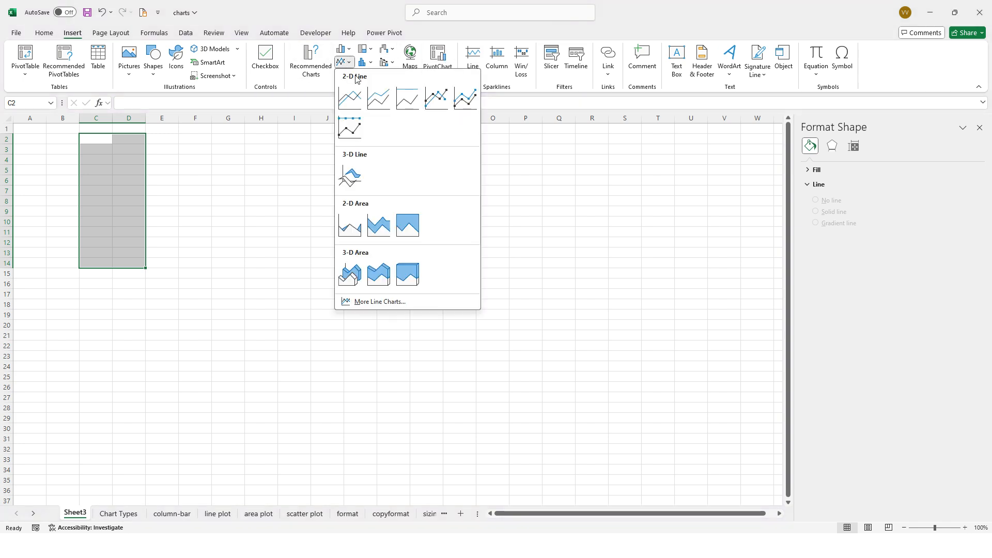
{"action": "left_click", "coordinate": [355, 106]}
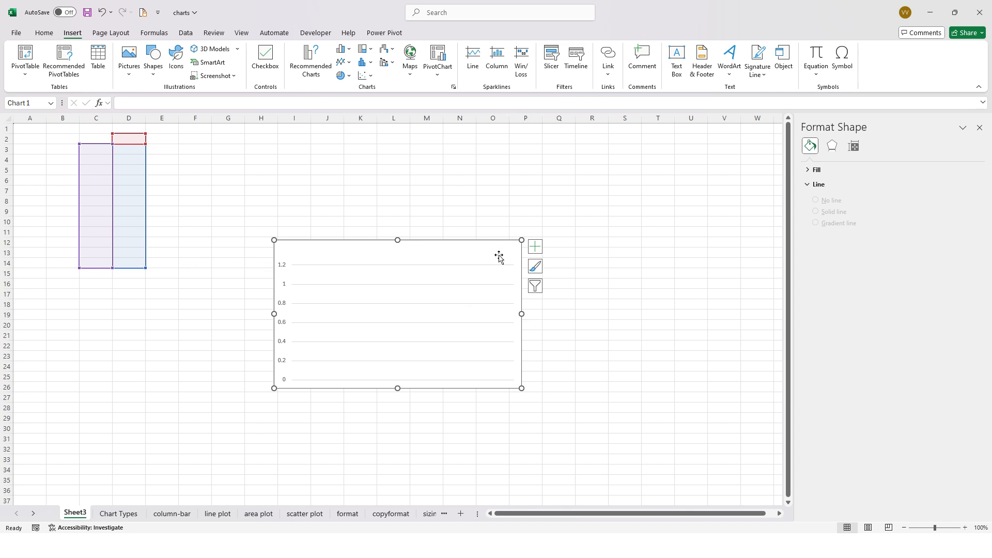
{"action": "left_click", "coordinate": [700, 181]}
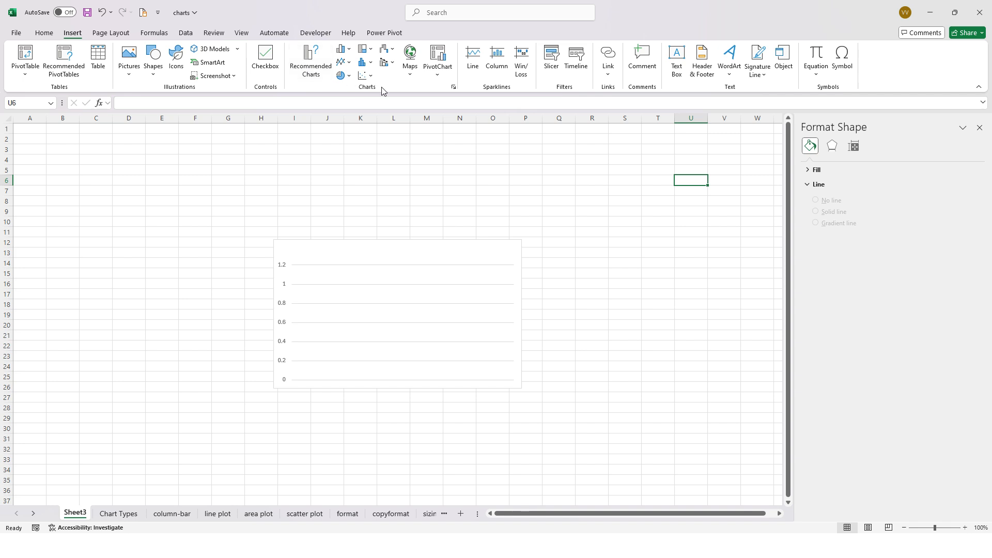
- View the available scatter and combo chart types and try Recommended Charts with only an empty cell selected
{"action": "left_click", "coordinate": [367, 75]}
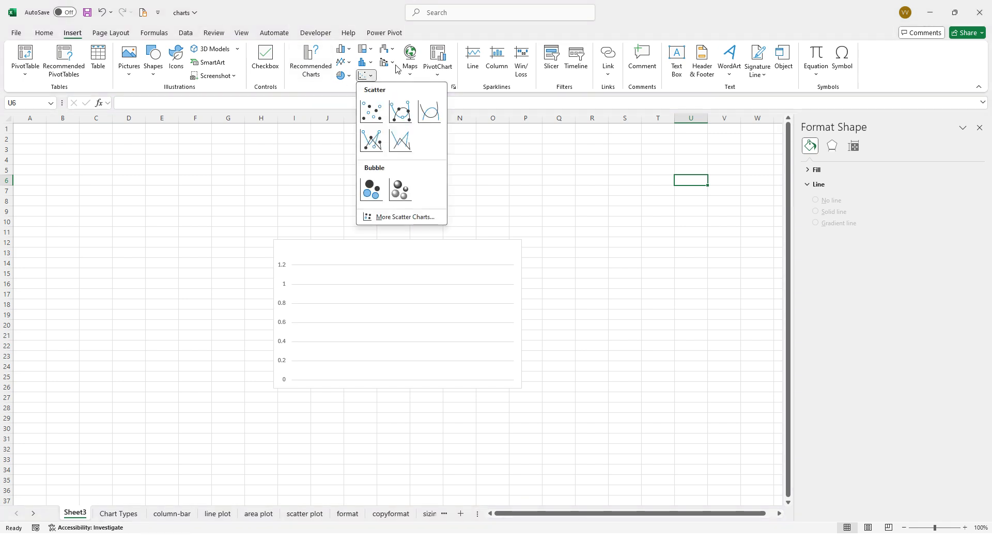
{"action": "left_click", "coordinate": [391, 64]}
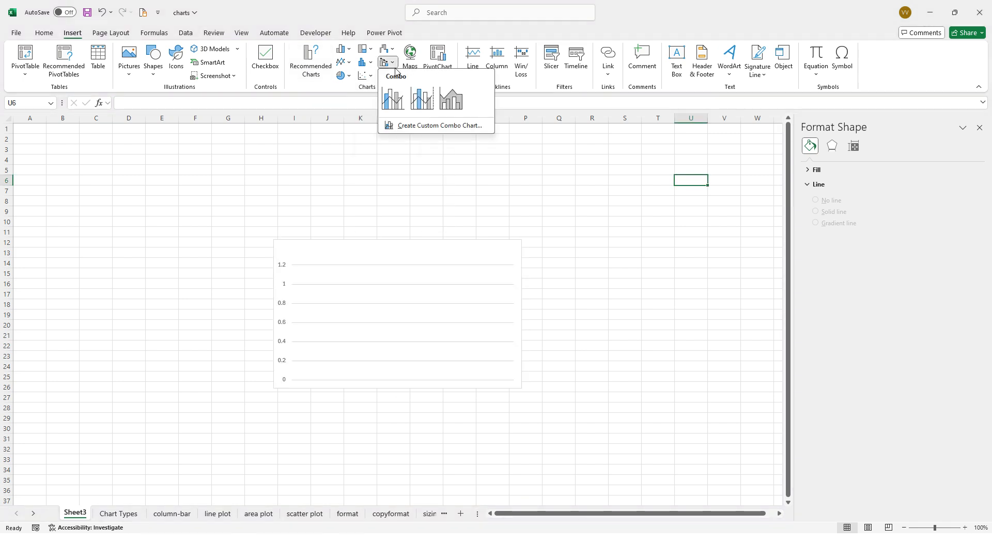
{"action": "left_click", "coordinate": [326, 79]}
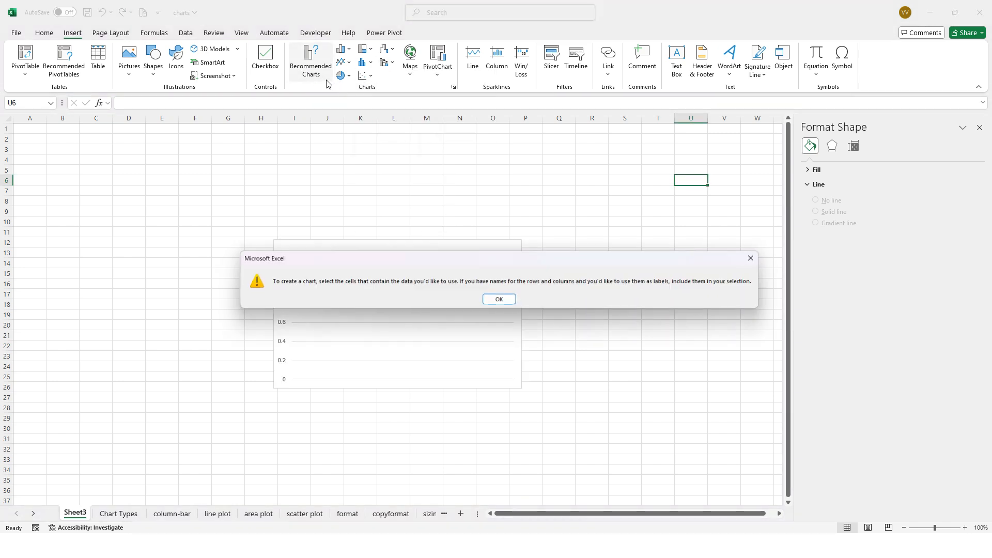
{"action": "left_click", "coordinate": [753, 260]}
{"action": "left_click", "coordinate": [596, 189]}
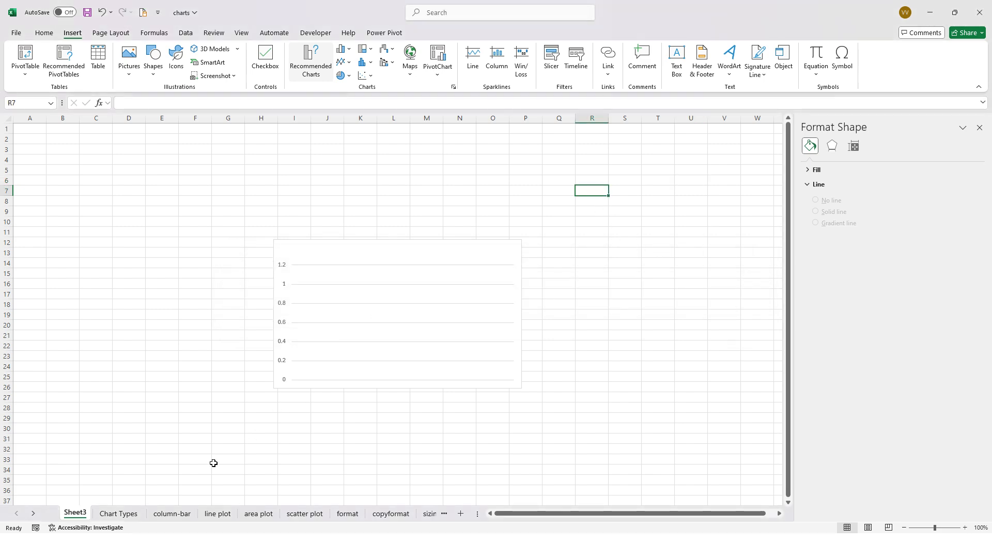
- Open the Chart Types sheet and review the chart names from Column Chart to Pareto Chart
{"action": "left_click", "coordinate": [111, 516]}
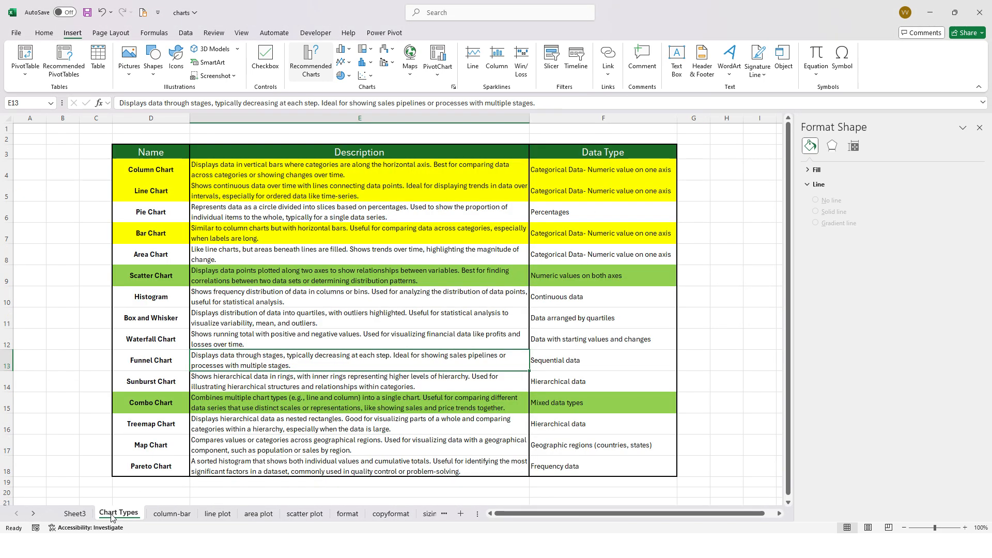
{"action": "left_click", "coordinate": [734, 357]}
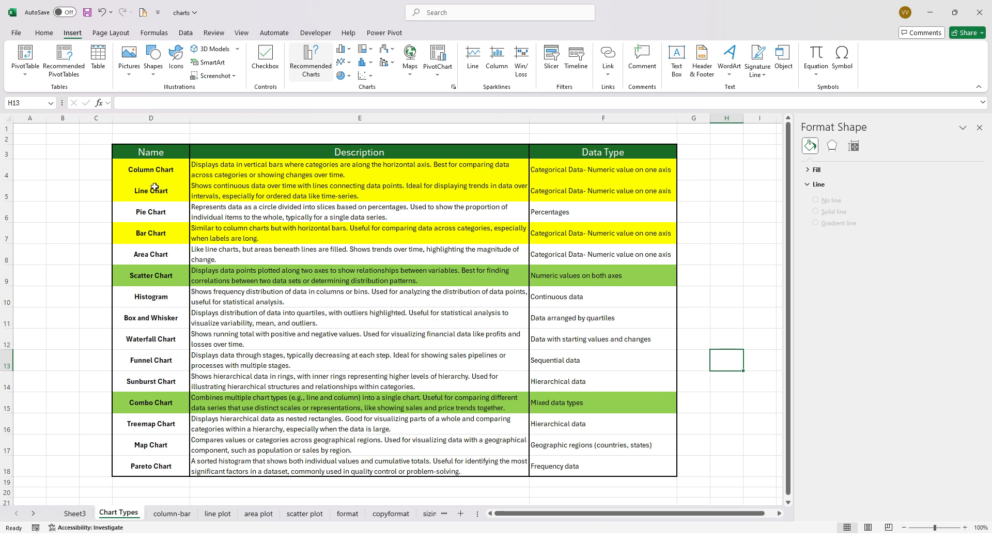
{"action": "left_click_drag", "start_coordinate": [155, 170], "coordinate": [169, 466]}
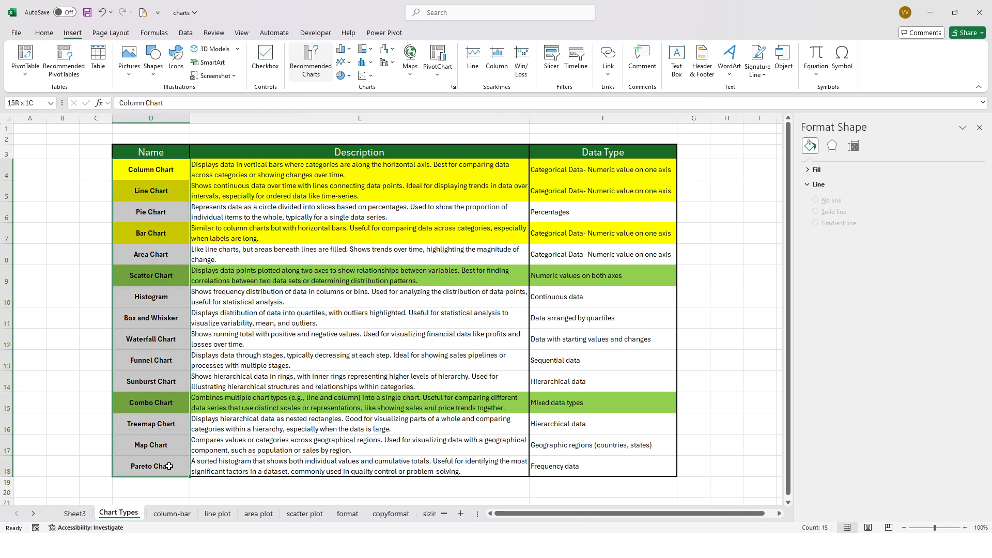
{"action": "left_click", "coordinate": [207, 233]}
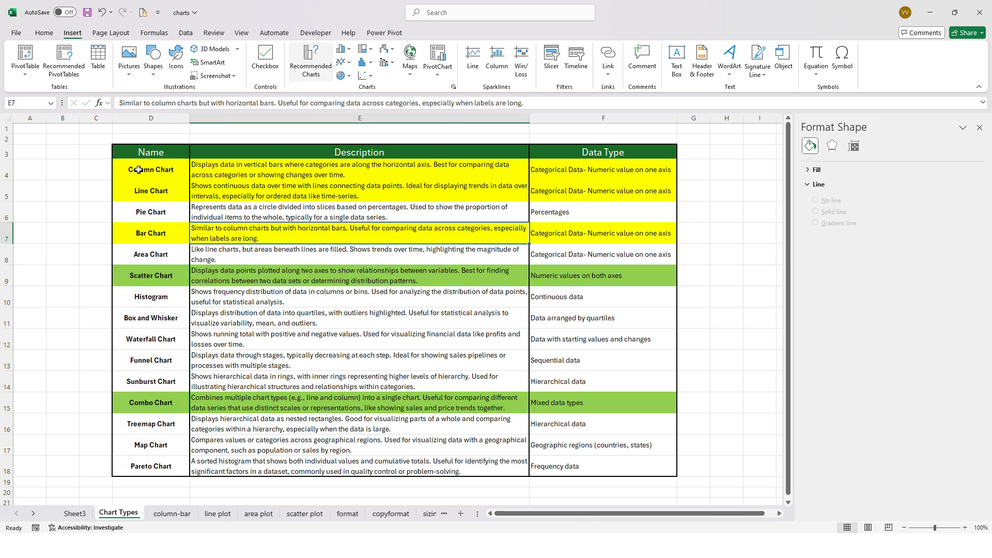
- Examine the highlighted column, line, bar, scatter and combo chart entries in the chart types table
{"action": "left_click_drag", "start_coordinate": [137, 170], "coordinate": [606, 195]}
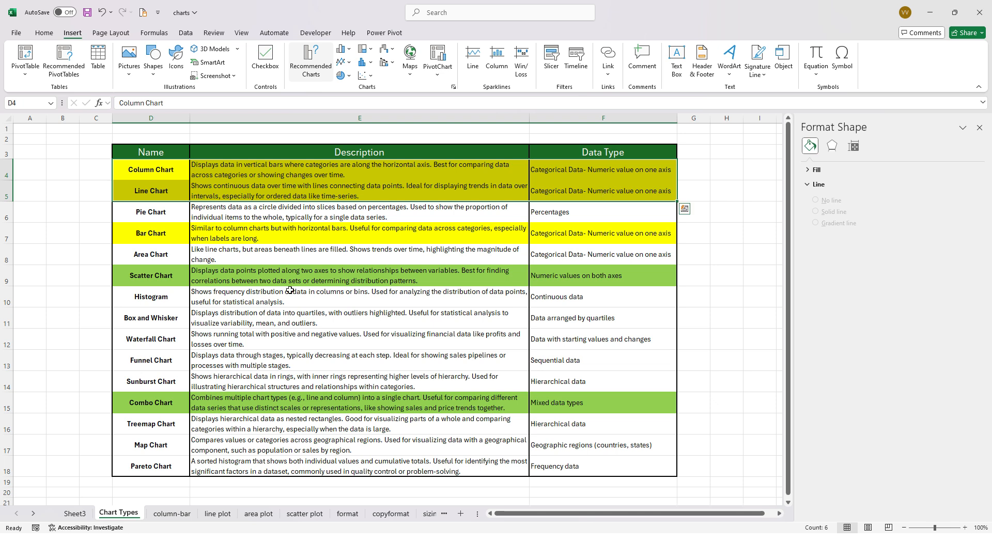
{"action": "left_click_drag", "start_coordinate": [118, 269], "coordinate": [594, 274]}
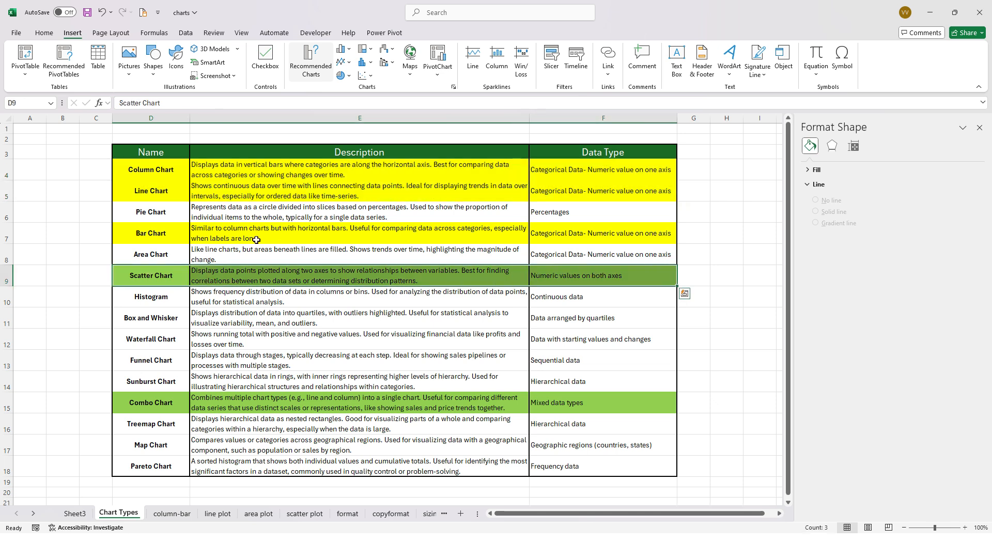
{"action": "left_click", "coordinate": [147, 401]}
{"action": "left_click", "coordinate": [155, 272]}
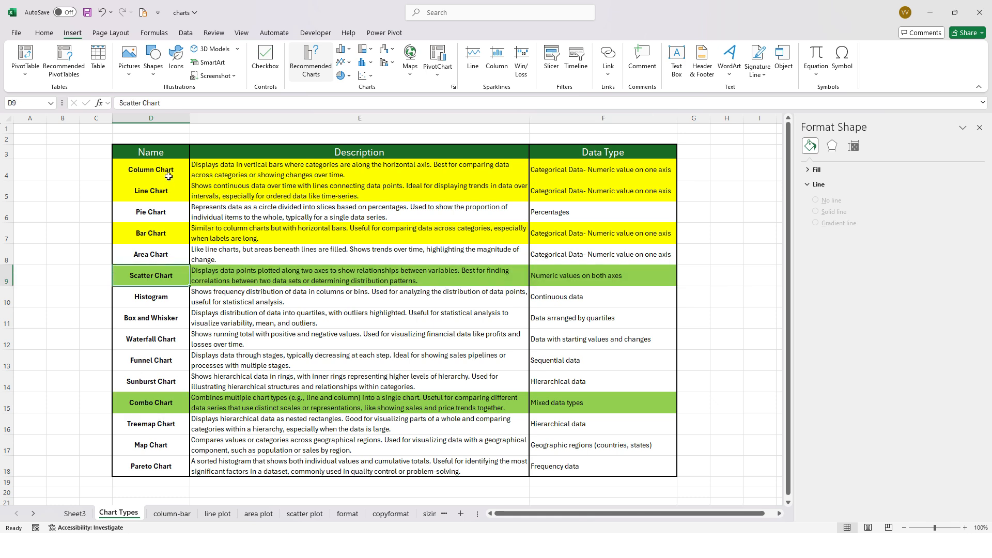
{"action": "left_click_drag", "start_coordinate": [168, 171], "coordinate": [164, 198]}
{"action": "left_click", "coordinate": [167, 233]}
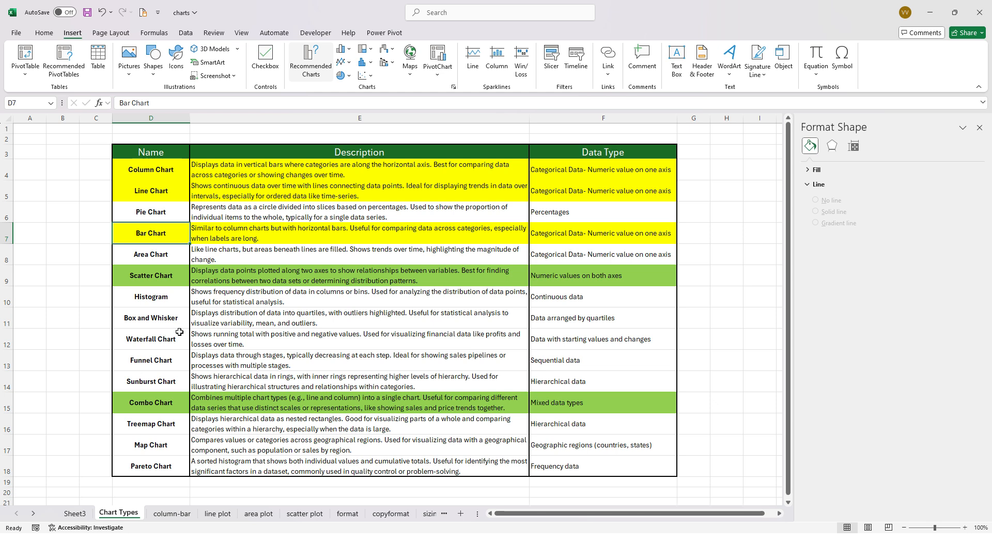
{"action": "left_click_drag", "start_coordinate": [147, 168], "coordinate": [635, 185]}
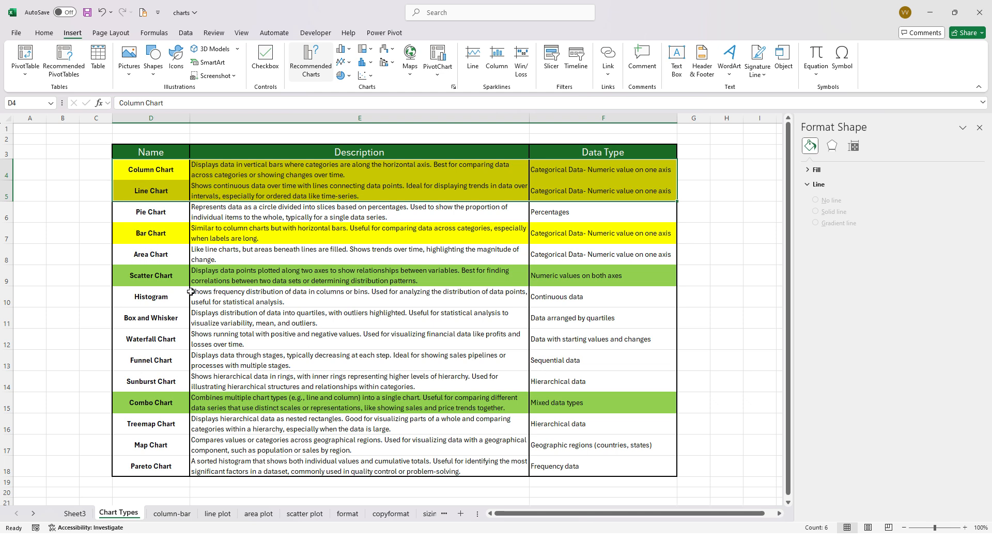
{"action": "left_click", "coordinate": [150, 279]}
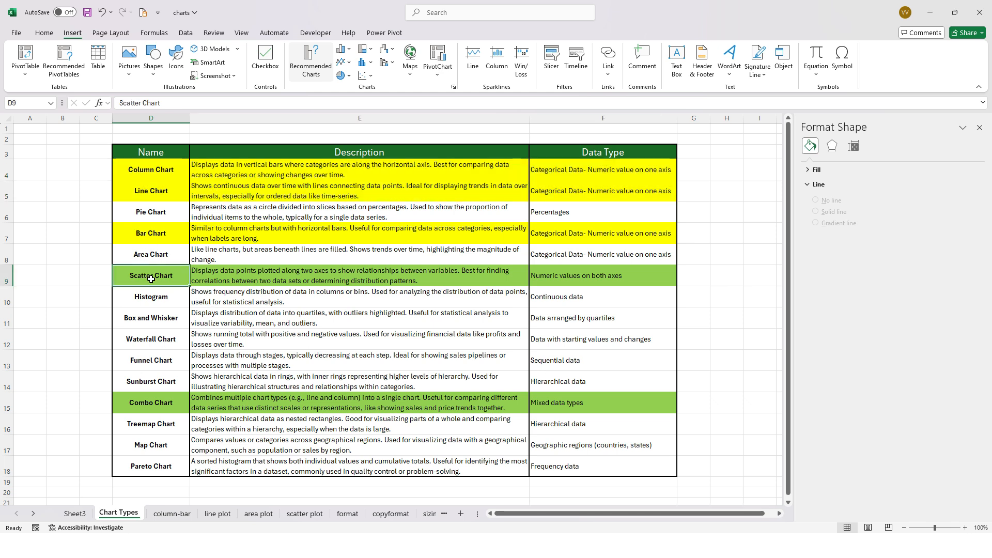
{"action": "left_click", "coordinate": [158, 402]}
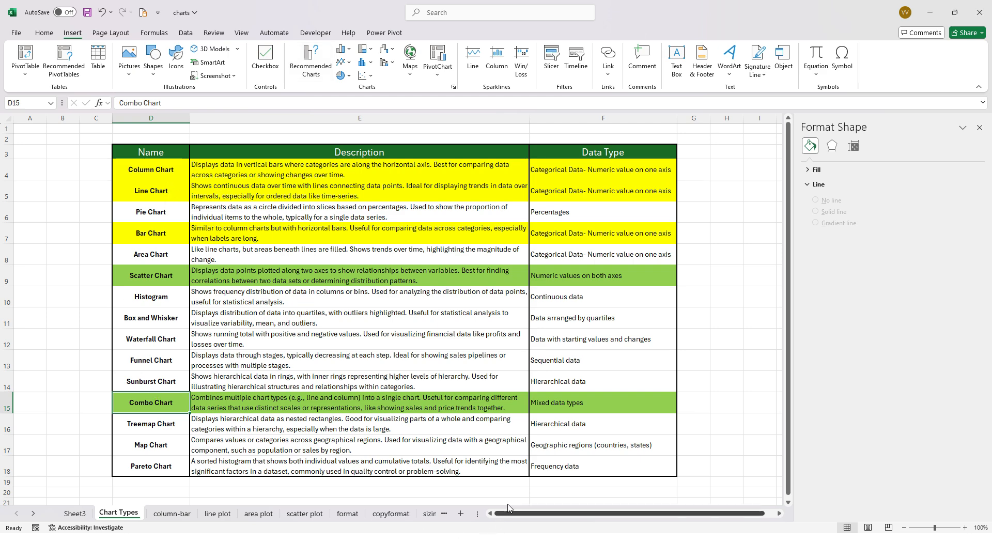
- Switch to the PowerPoint slide show of Wk3-Lec6-Charts and advance to the Recommended charts slide
{"action": "key", "text": "alt+Tab"}
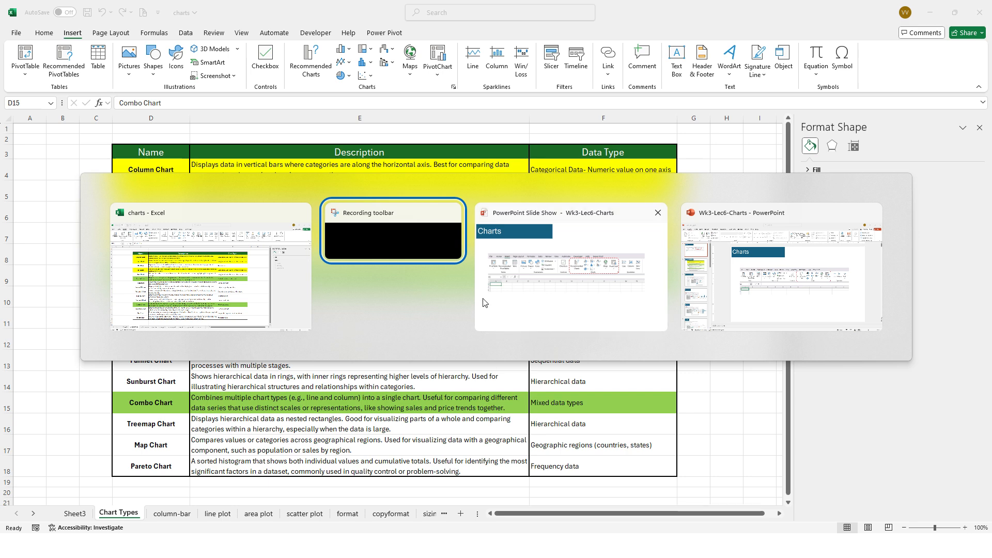
{"action": "key", "text": "alt+Tab"}
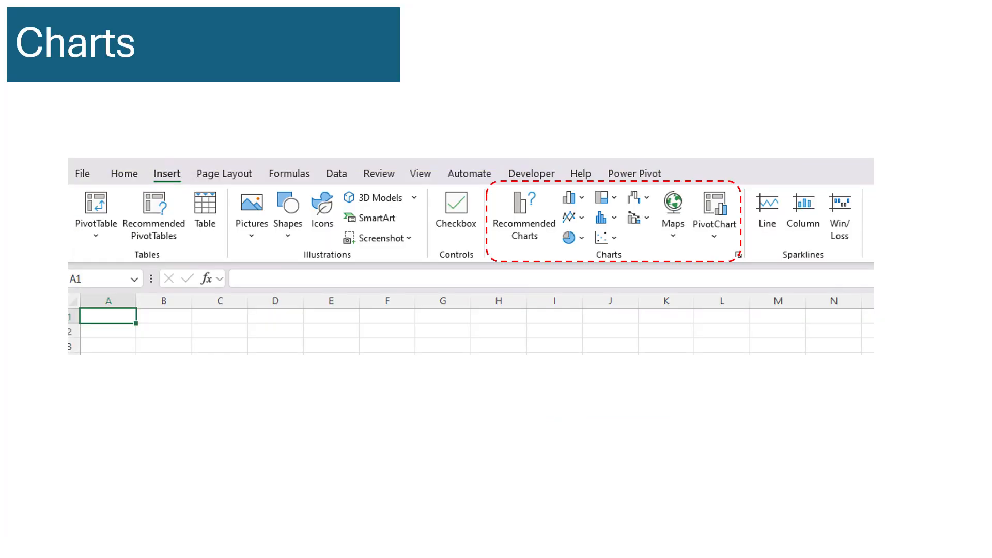
{"action": "key", "text": "Right"}
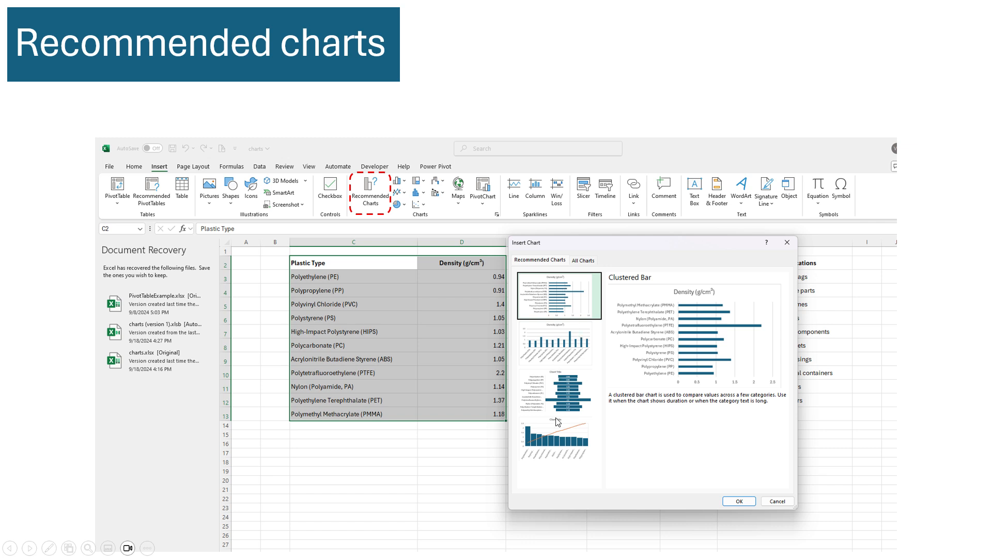
- Switch back to the charts workbook in Excel and examine the data types listed for column, line and bar charts
{"action": "key", "text": "alt+Tab"}
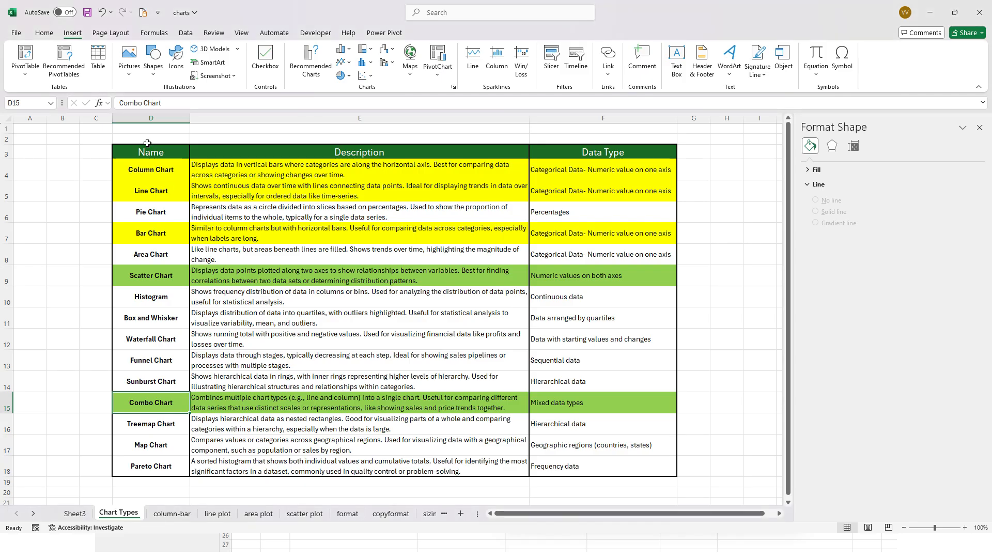
{"action": "left_click_drag", "start_coordinate": [147, 163], "coordinate": [602, 471]}
{"action": "left_click", "coordinate": [246, 189]}
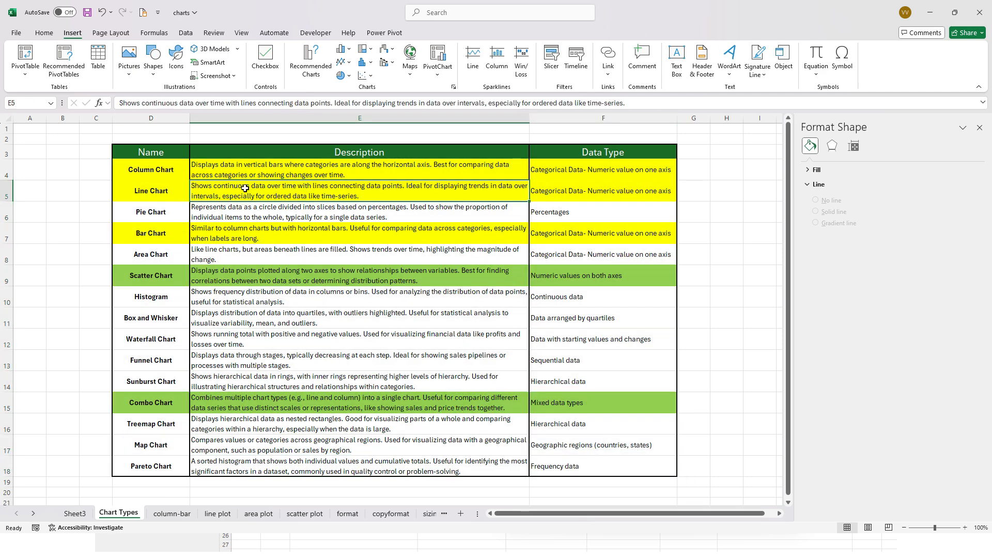
{"action": "left_click_drag", "start_coordinate": [568, 173], "coordinate": [586, 204]}
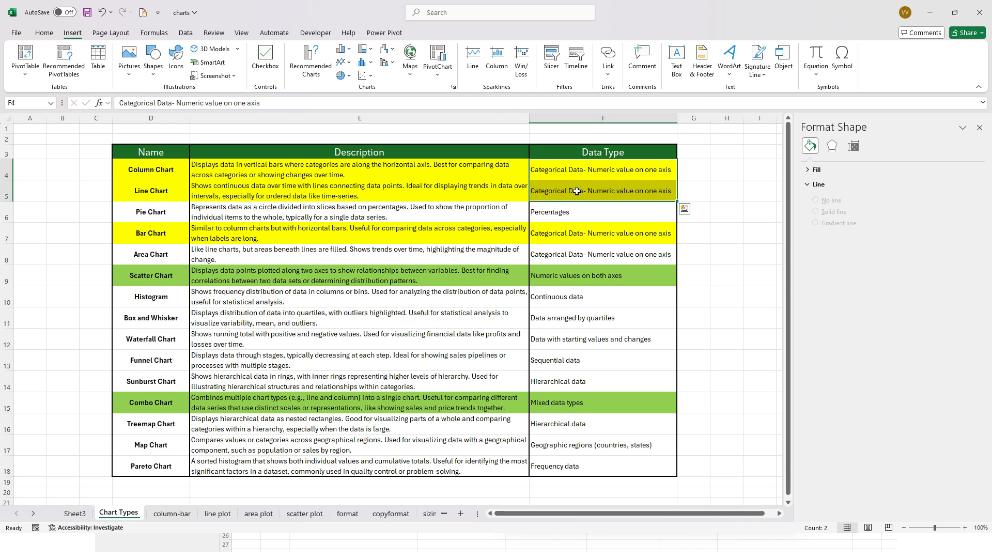
{"action": "left_click", "coordinate": [163, 173]}
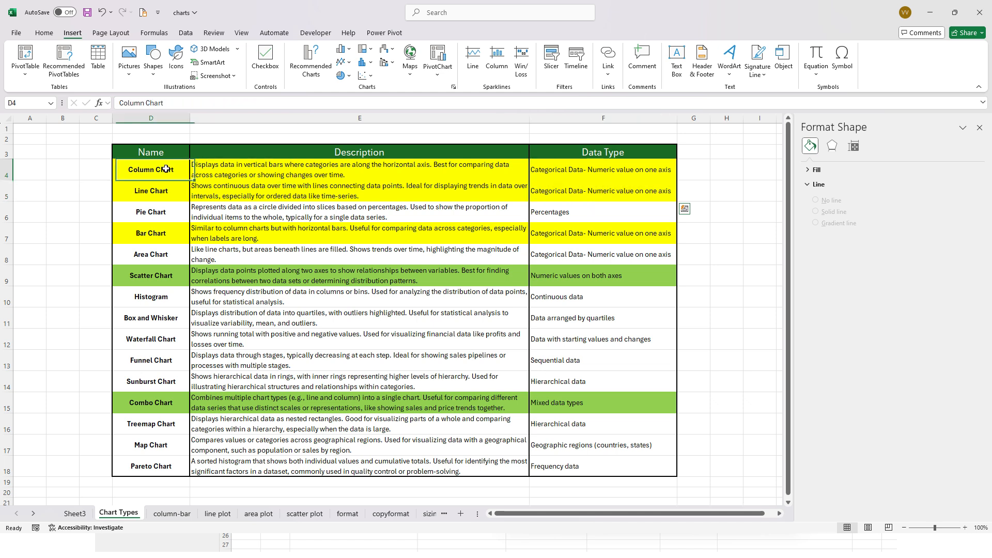
{"action": "left_click", "coordinate": [162, 188]}
{"action": "left_click", "coordinate": [161, 234]}
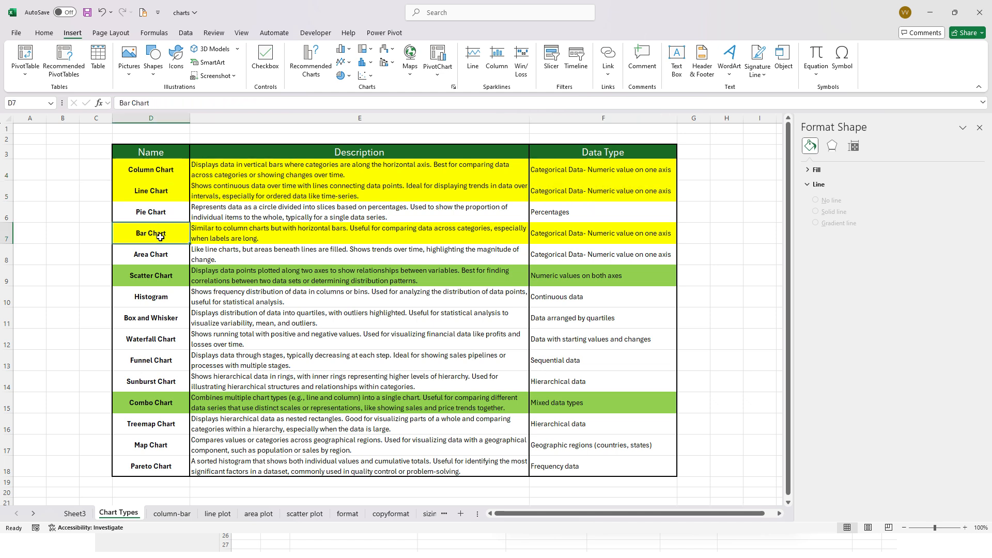
{"action": "left_click", "coordinate": [576, 171]}
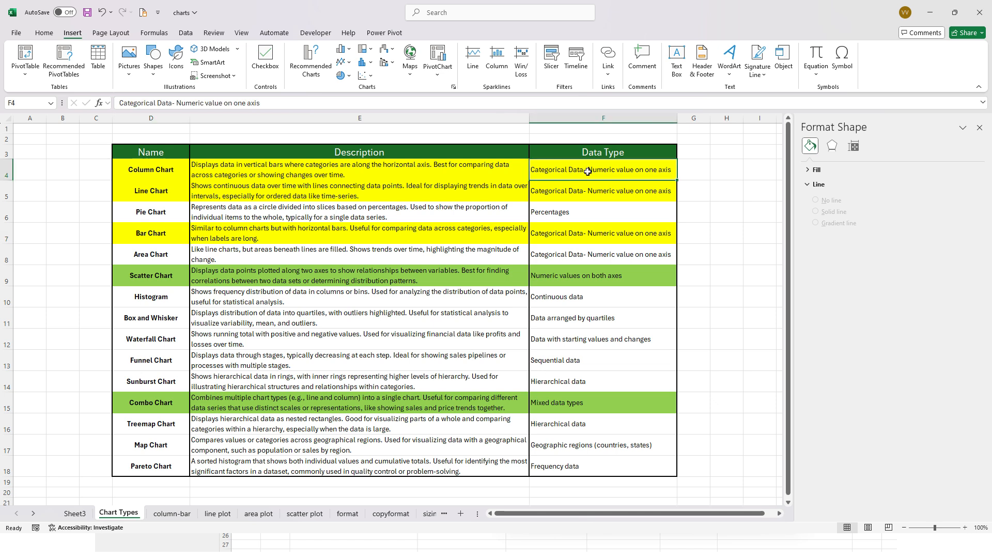
{"action": "left_click_drag", "start_coordinate": [587, 172], "coordinate": [567, 191]}
{"action": "left_click", "coordinate": [567, 241]}
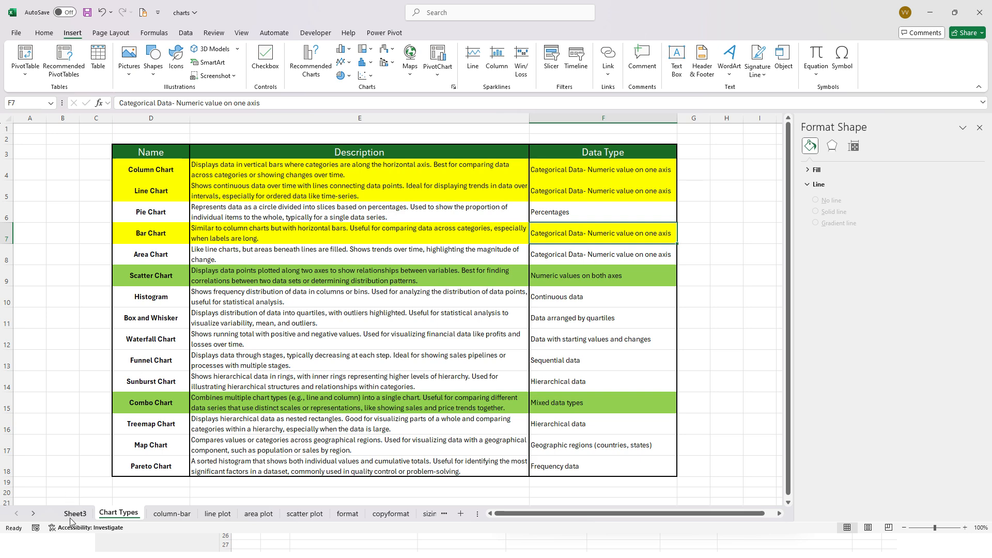
- Open the column-bar sheet and examine the Plastic Type and Density columns and the density column chart's data series
{"action": "left_click", "coordinate": [164, 514]}
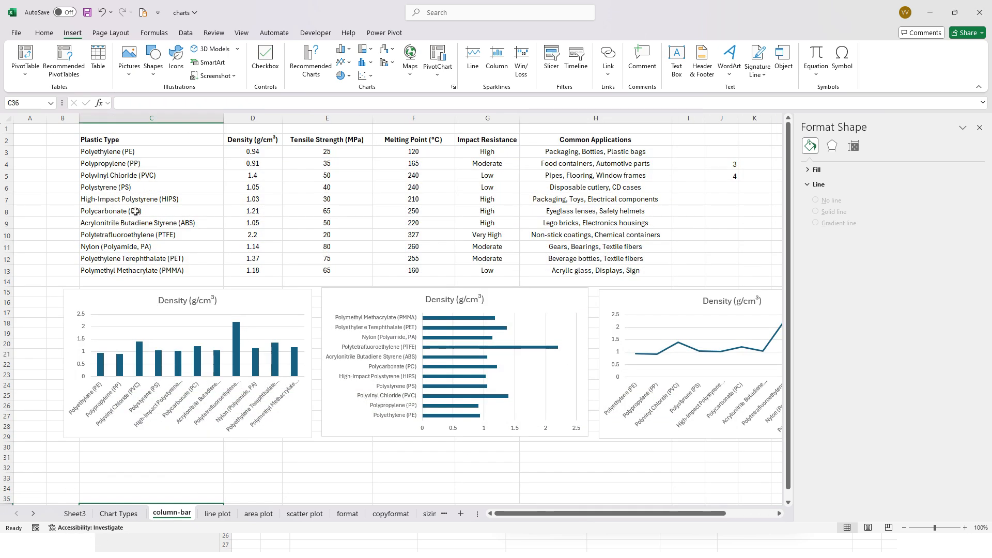
{"action": "left_click", "coordinate": [124, 154]}
{"action": "left_click_drag", "start_coordinate": [123, 154], "coordinate": [157, 273]}
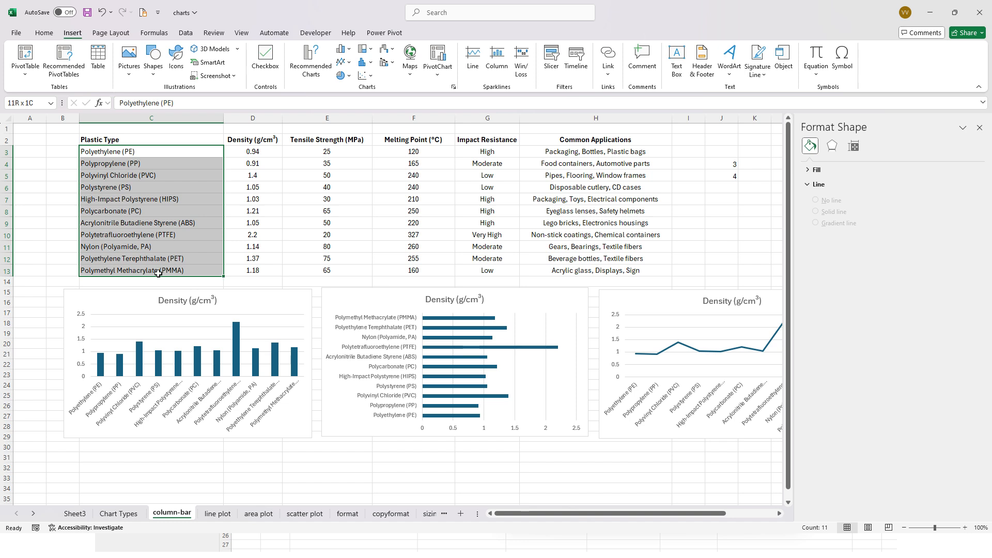
{"action": "left_click_drag", "start_coordinate": [158, 274], "coordinate": [159, 273]}
{"action": "left_click_drag", "start_coordinate": [130, 138], "coordinate": [184, 274]}
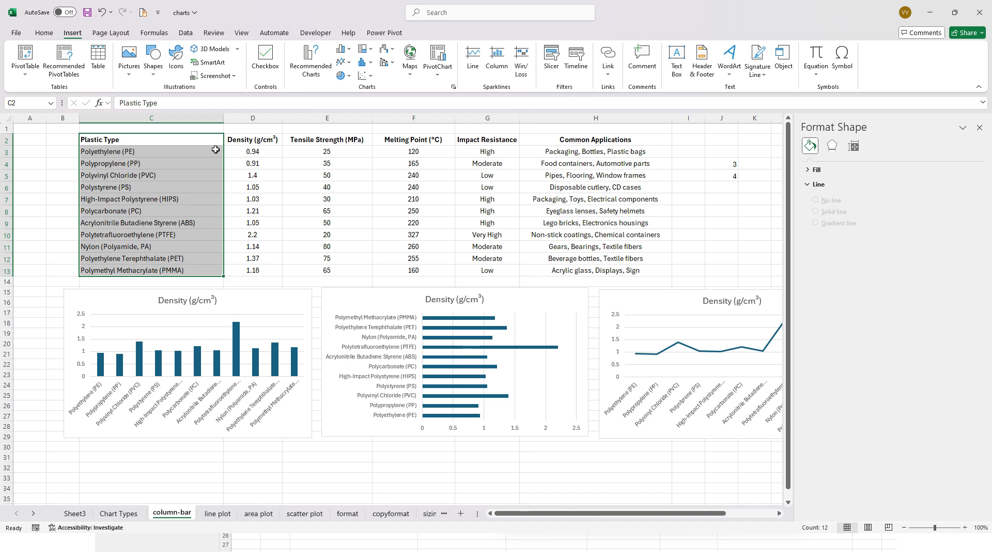
{"action": "left_click_drag", "start_coordinate": [256, 141], "coordinate": [274, 259]}
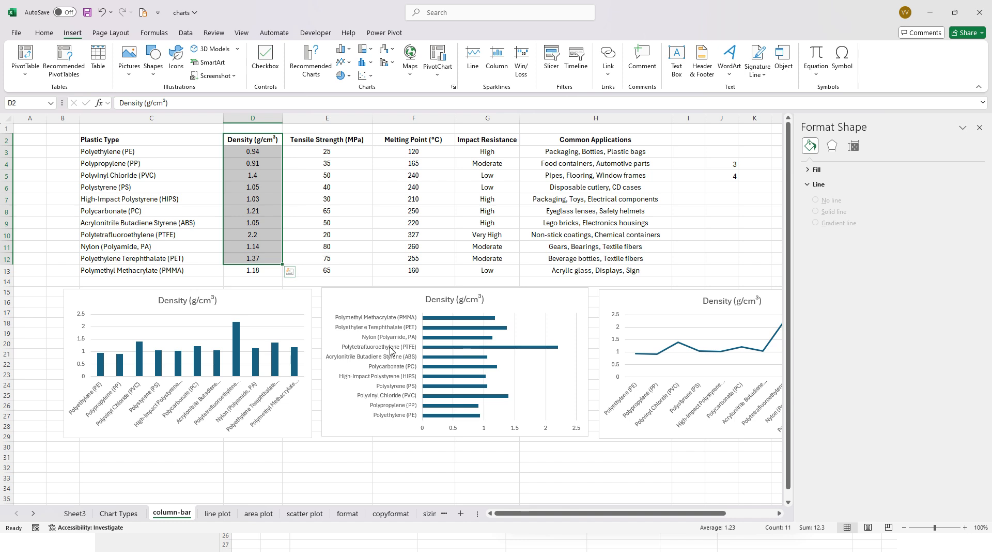
{"action": "left_click", "coordinate": [103, 367]}
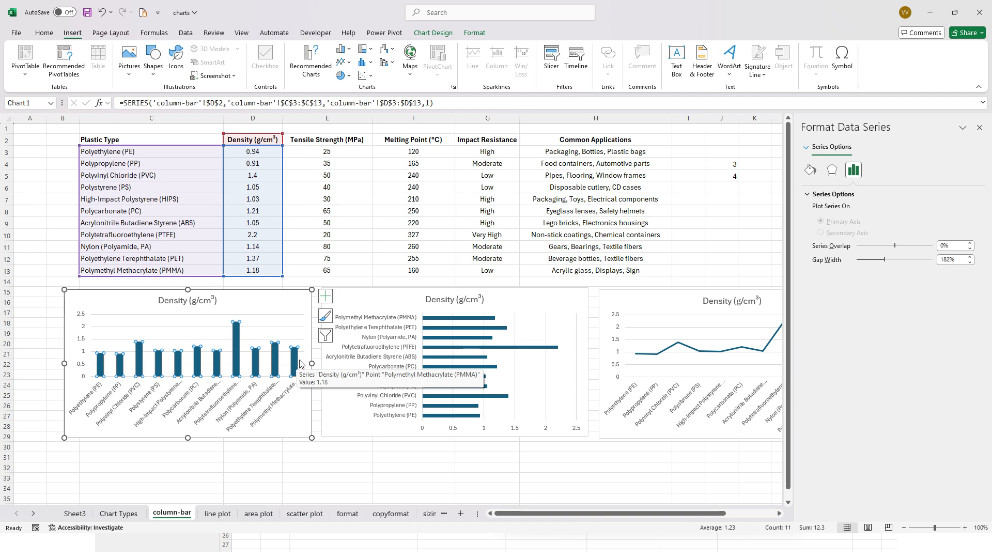
- Examine the density bar and column charts and preview the recommended charts for the plastic types and densities in C3:D13
{"action": "left_click", "coordinate": [450, 334]}
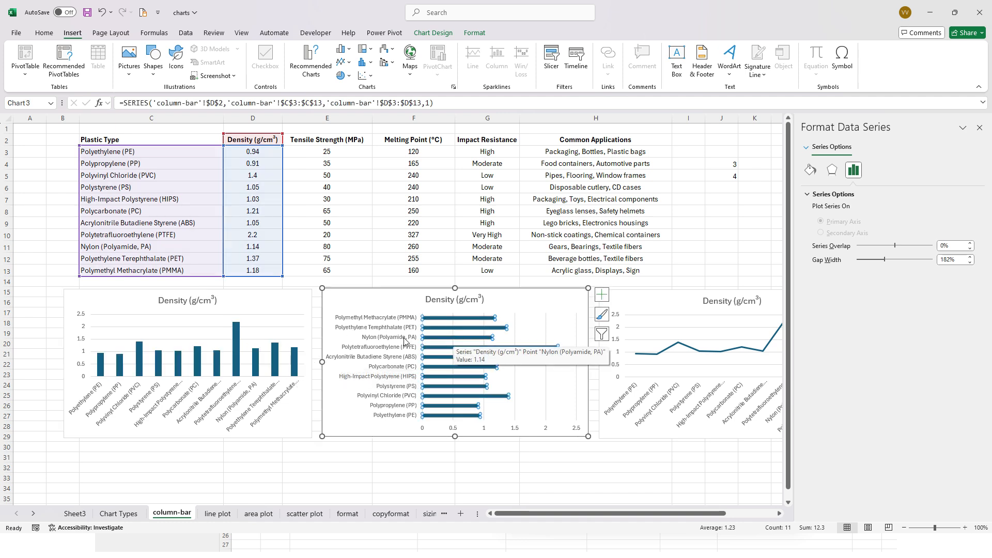
{"action": "left_click", "coordinate": [245, 308]}
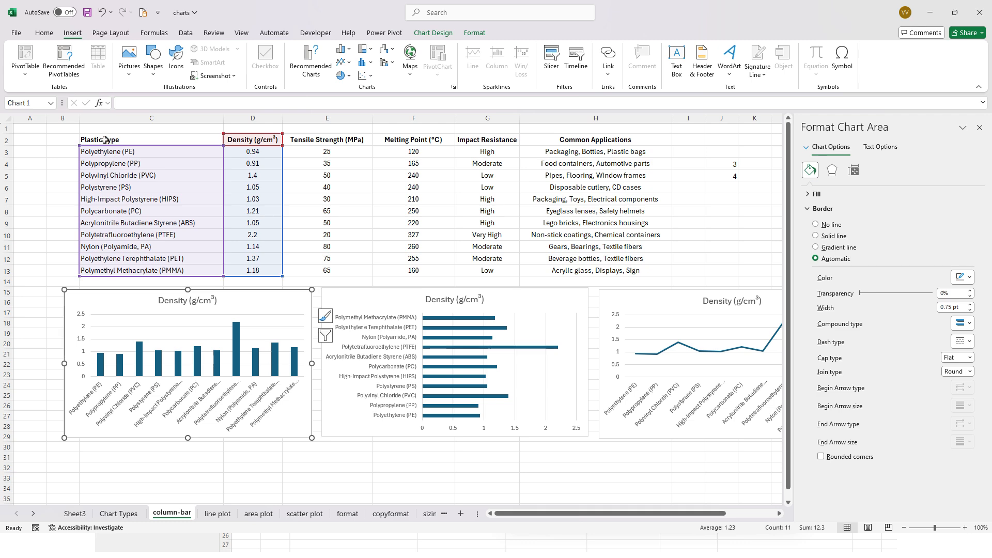
{"action": "left_click_drag", "start_coordinate": [108, 151], "coordinate": [259, 275]}
{"action": "left_click", "coordinate": [311, 61]}
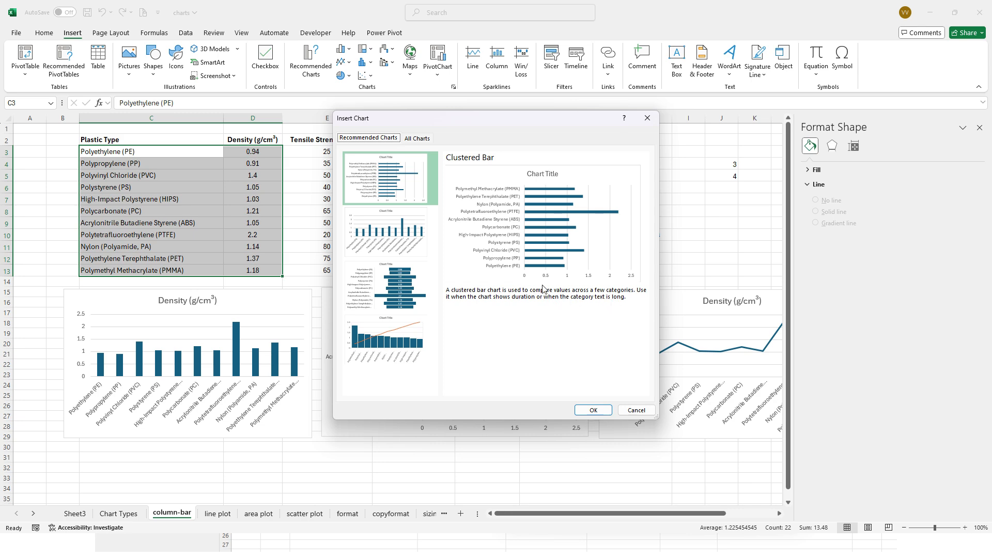
{"action": "left_click", "coordinate": [636, 409]}
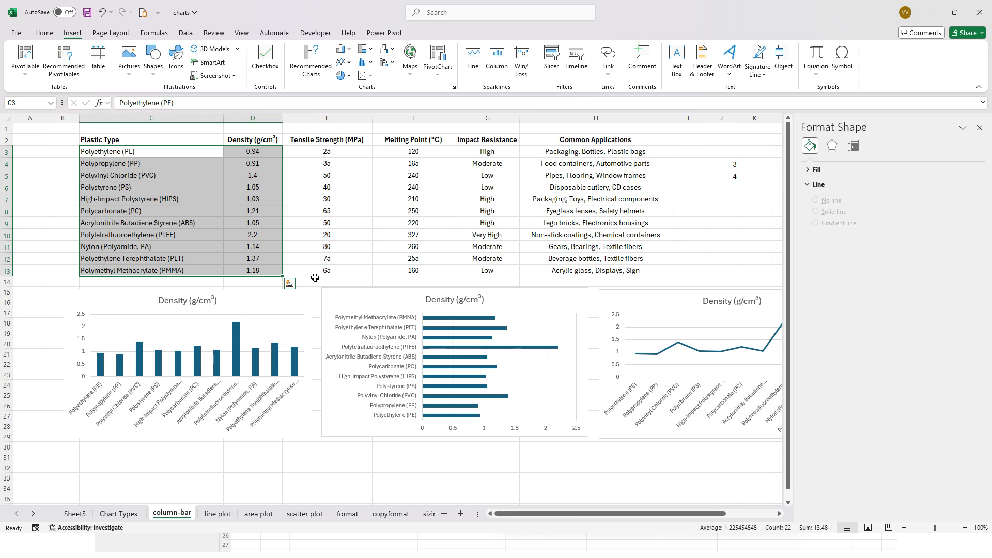
- Examine the density bar chart and the whole density line chart beside it
{"action": "left_click", "coordinate": [339, 304]}
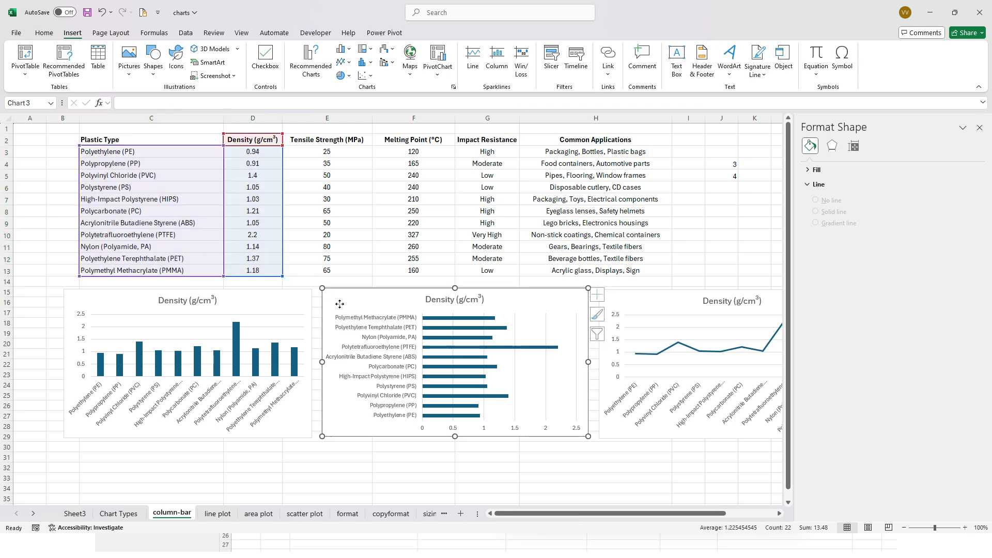
{"action": "left_click", "coordinate": [636, 304]}
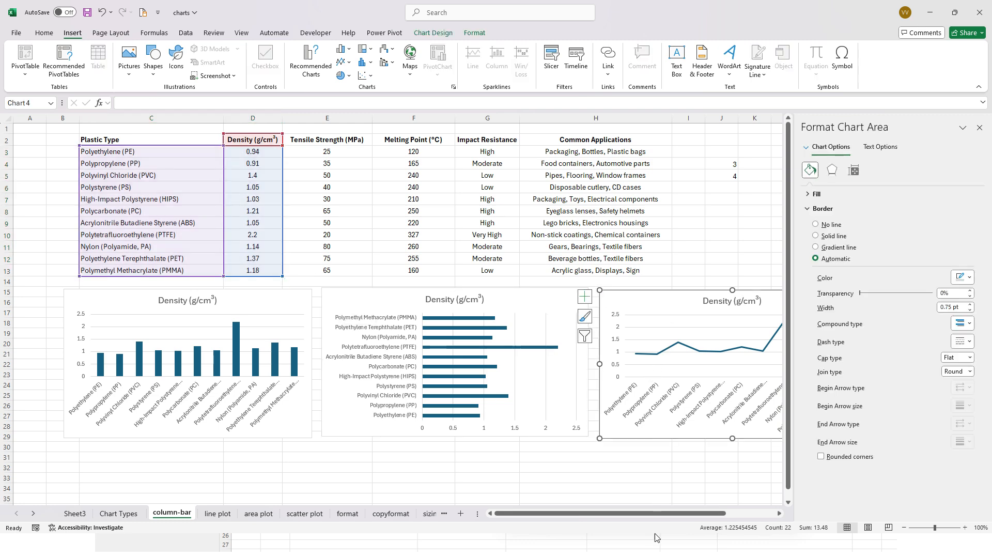
{"action": "left_click_drag", "start_coordinate": [673, 514], "coordinate": [732, 513]}
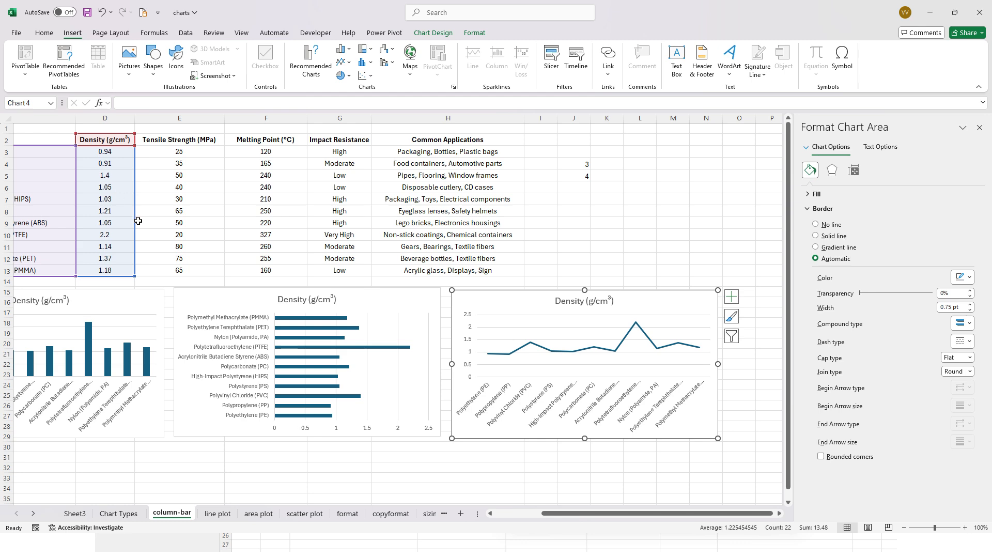
- Insert a basic line chart from the plastic types and densities in C3:D13
{"action": "left_click_drag", "start_coordinate": [104, 272], "coordinate": [31, 153]}
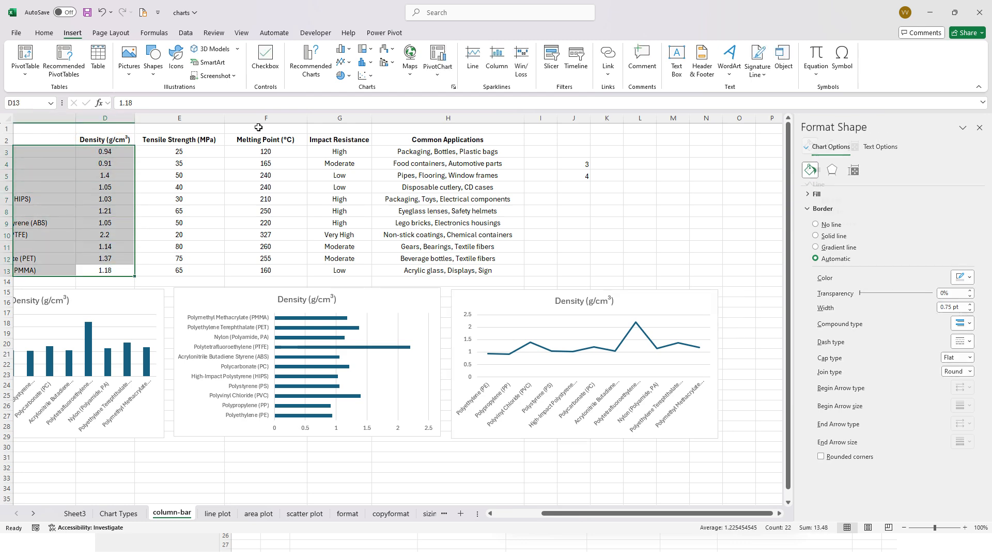
{"action": "left_click", "coordinate": [453, 88]}
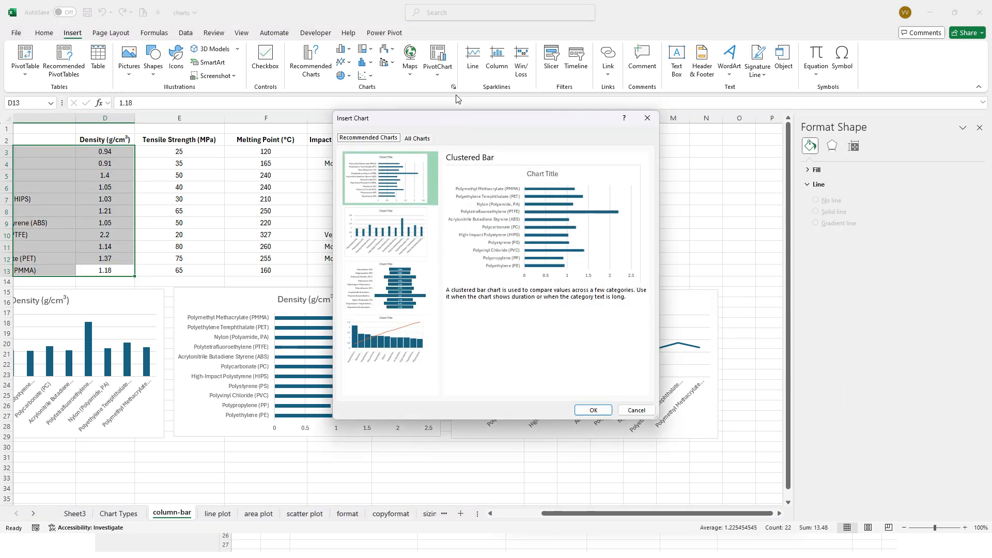
{"action": "left_click", "coordinate": [422, 139]}
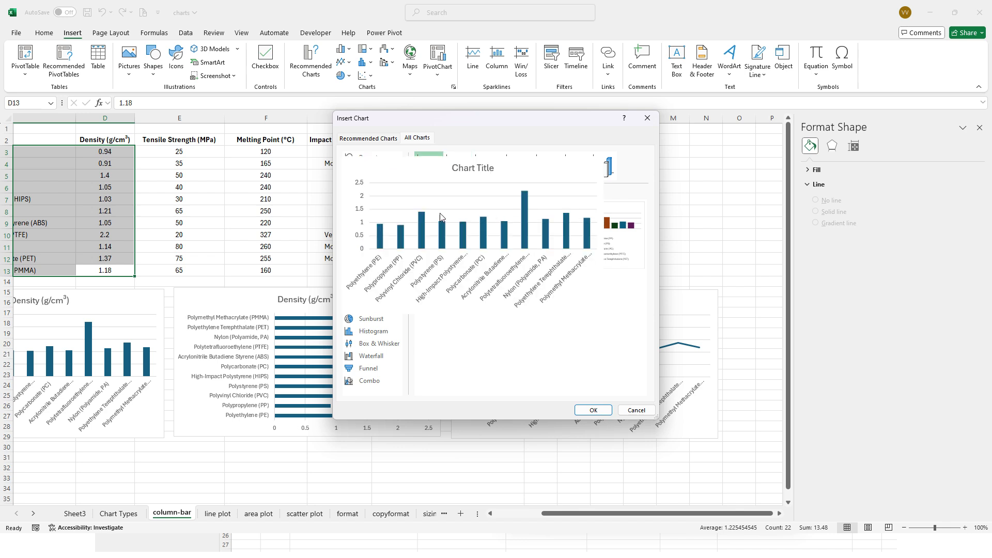
{"action": "left_click", "coordinate": [378, 195]}
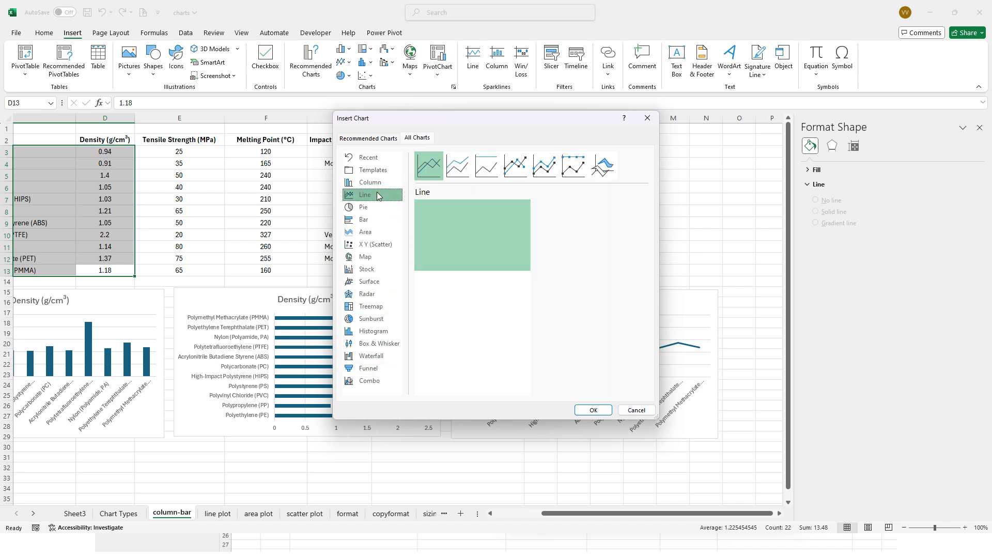
{"action": "mouse_move", "coordinate": [493, 261]}
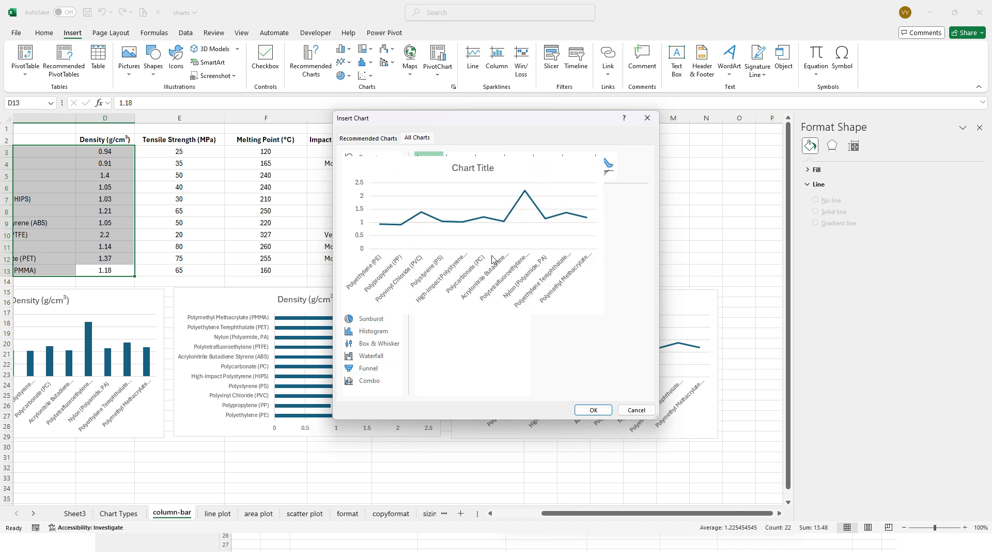
{"action": "left_click", "coordinate": [593, 410]}
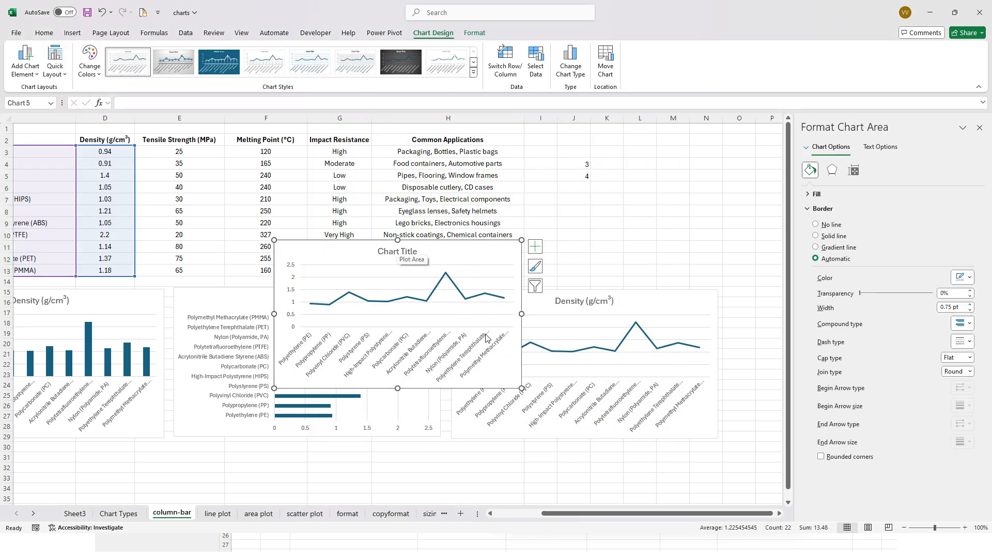
- Check the category axis of the new untitled line chart and delete that chart
{"action": "left_click", "coordinate": [321, 371]}
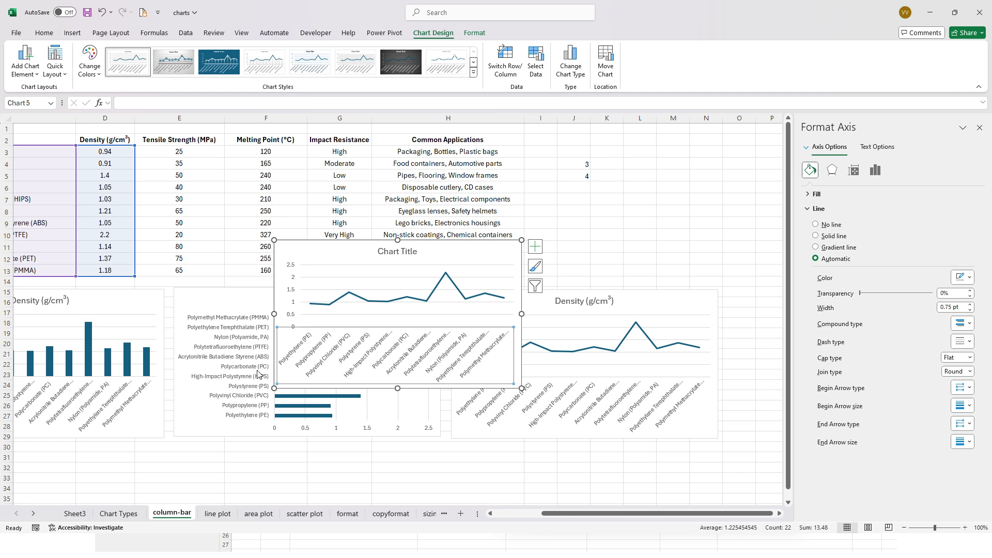
{"action": "left_click", "coordinate": [291, 246]}
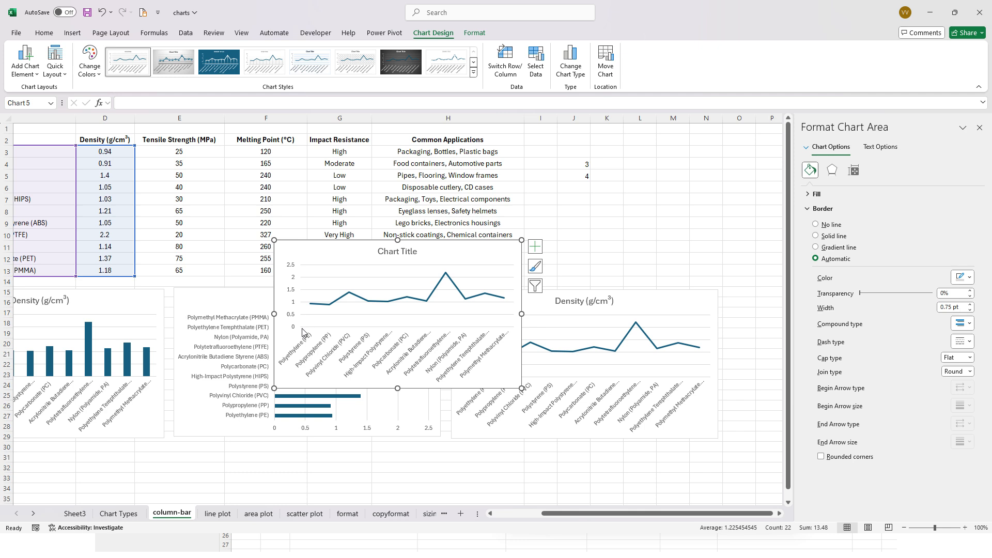
{"action": "key", "text": "Delete"}
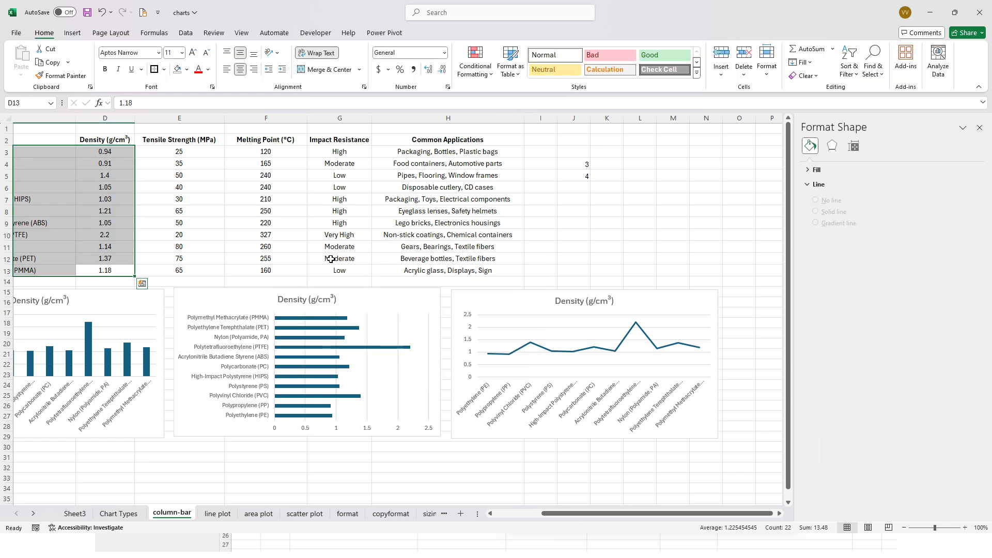
- Examine the data types of the column, line, pie and bar charts and the scatter chart's entry on the Chart Types sheet
{"action": "left_click", "coordinate": [118, 514]}
{"action": "left_click_drag", "start_coordinate": [631, 231], "coordinate": [618, 167]}
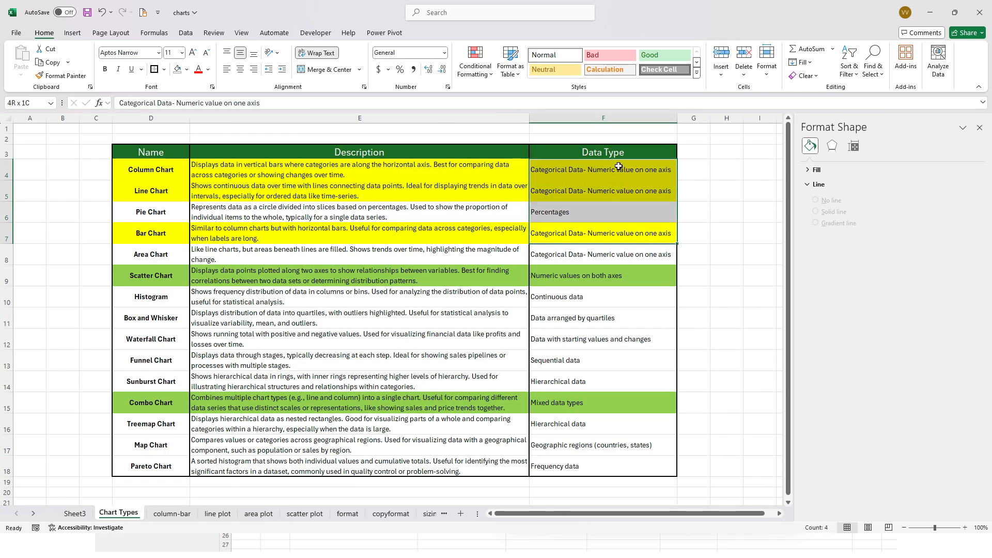
{"action": "left_click", "coordinate": [585, 279]}
{"action": "left_click", "coordinate": [152, 278]}
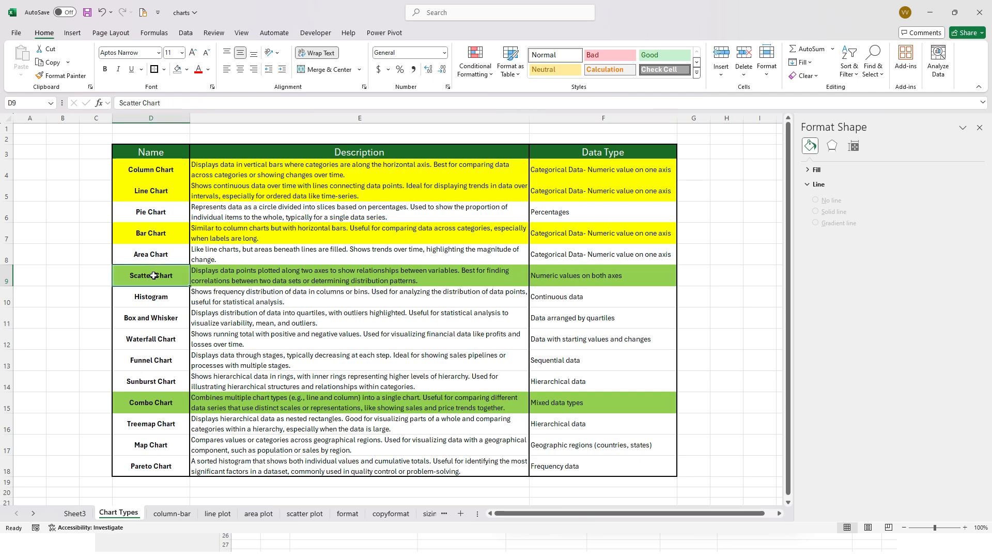
{"action": "left_click", "coordinate": [235, 276]}
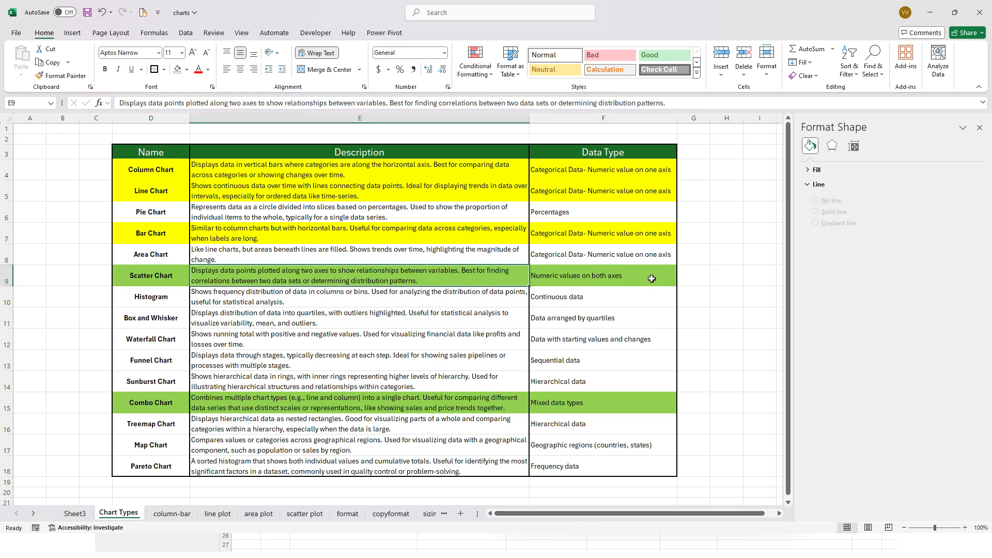
- Open the line plot sheet, shift the Temperature chart to the left and examine its series and the Flow rate chart's time axis
{"action": "left_click", "coordinate": [217, 514]}
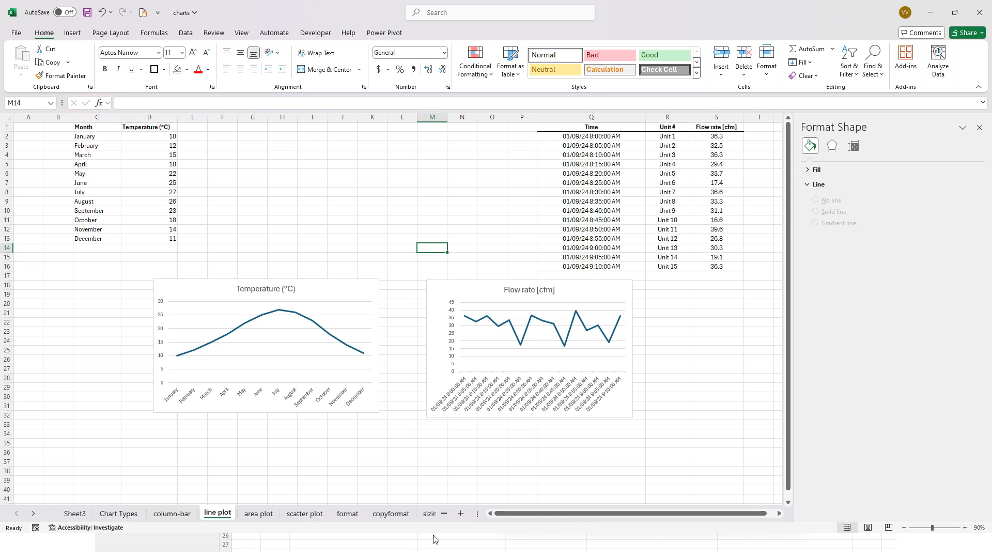
{"action": "left_click", "coordinate": [258, 317]}
{"action": "left_click_drag", "start_coordinate": [201, 286], "coordinate": [145, 276]}
{"action": "left_click", "coordinate": [186, 315]}
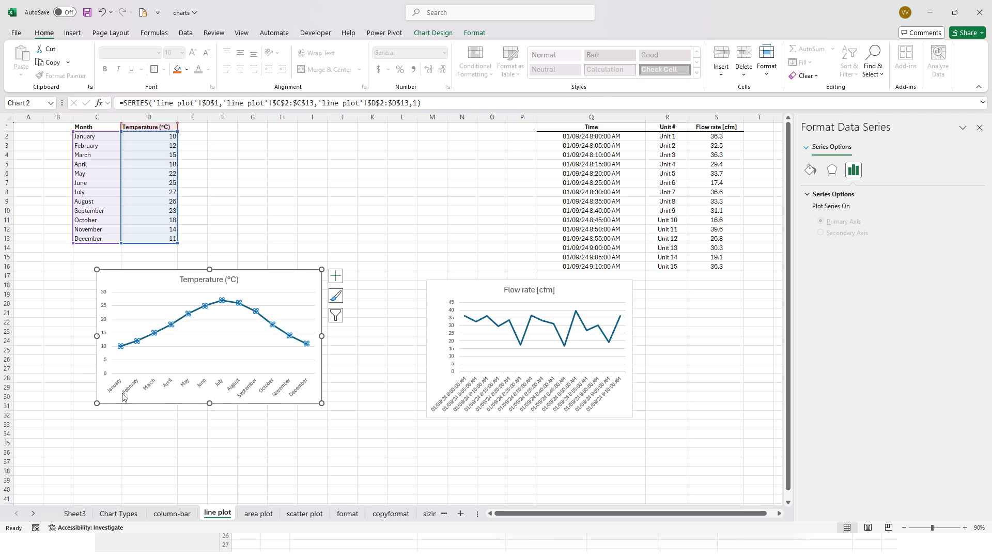
{"action": "left_click", "coordinate": [438, 394]}
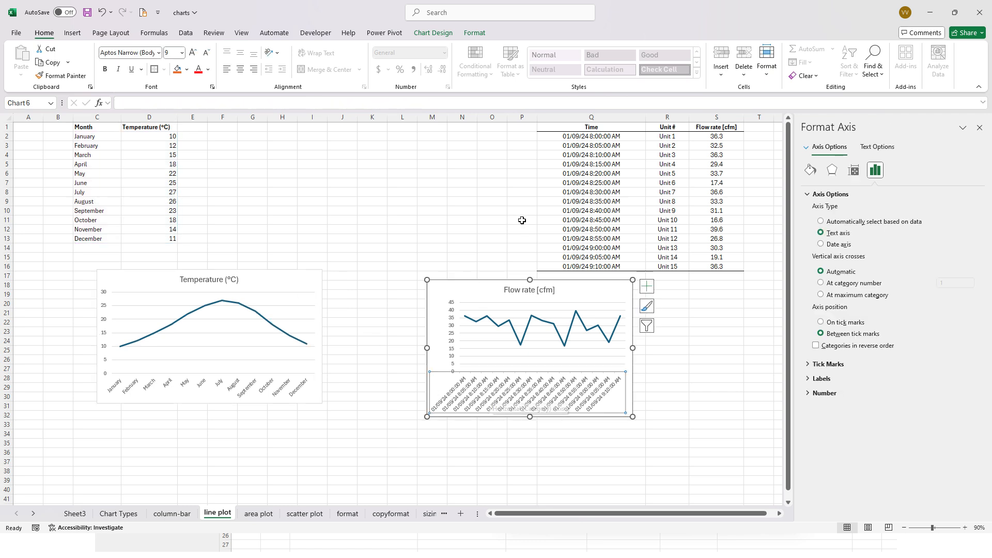
- Arrange the Temperature and Flow rate charts side by side, clear of the flow rate table
{"action": "left_click_drag", "start_coordinate": [262, 284], "coordinate": [253, 284]}
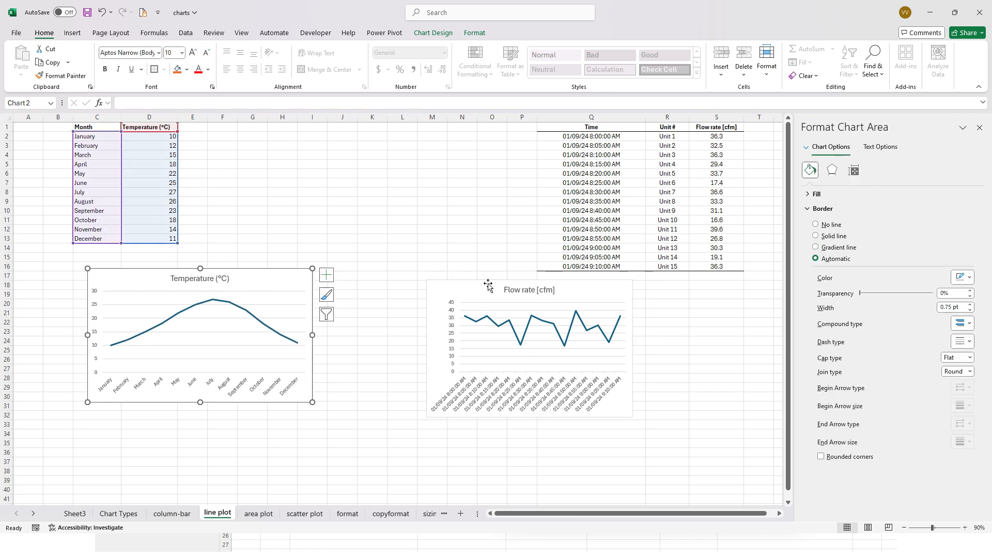
{"action": "left_click_drag", "start_coordinate": [488, 284], "coordinate": [386, 272]}
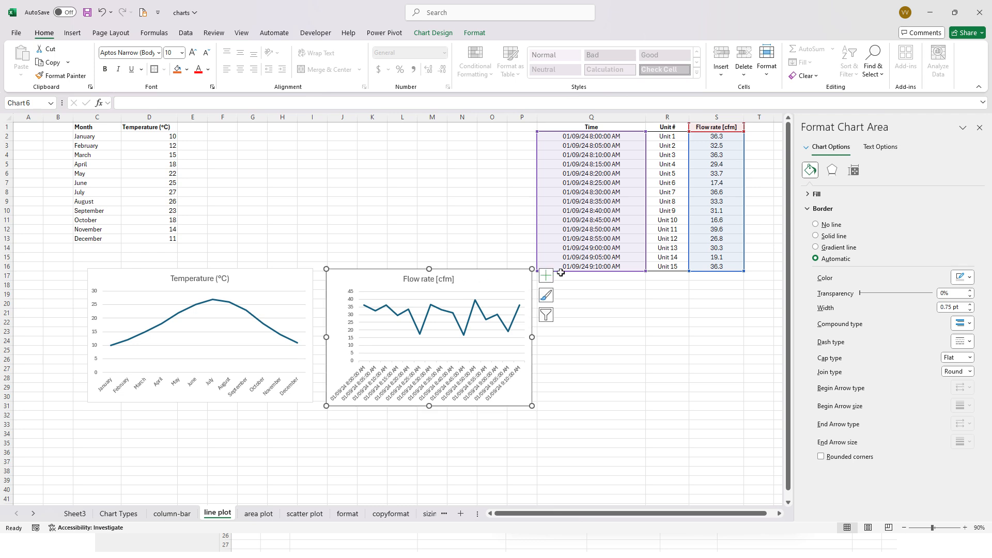
{"action": "left_click", "coordinate": [643, 314]}
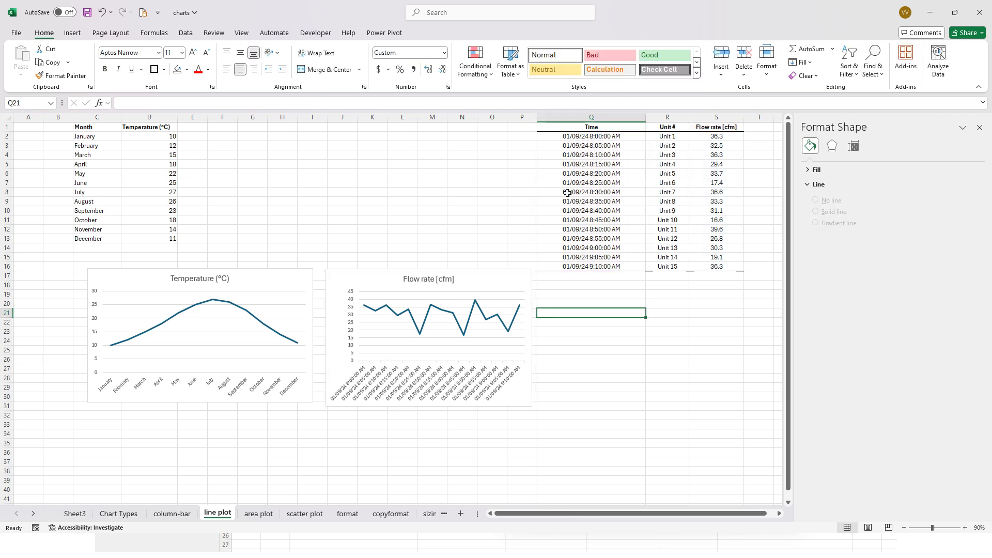
- Insert a line chart from the Time values in Q2:Q16 and the Flow rate values in S2:S16
{"action": "left_click_drag", "start_coordinate": [606, 140], "coordinate": [593, 266]}
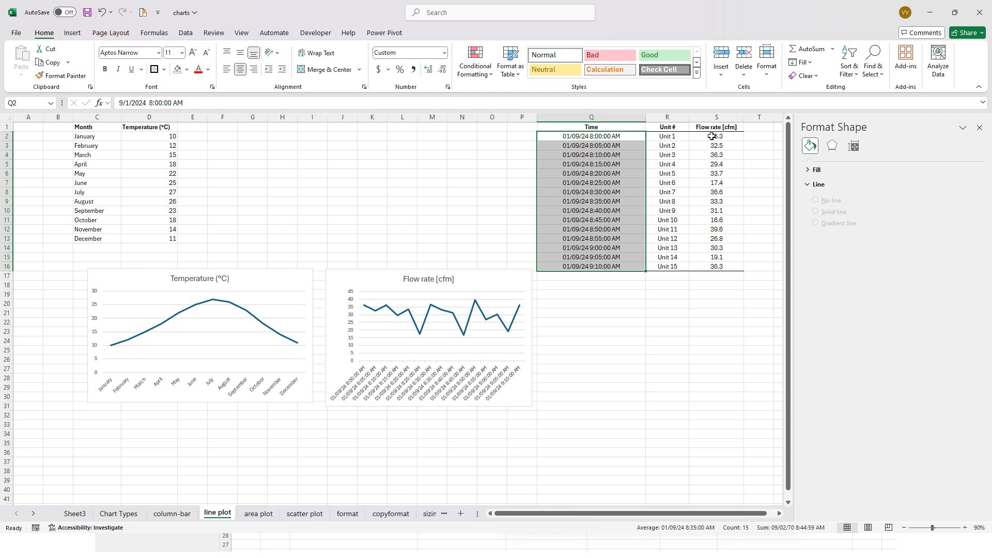
{"action": "left_click_drag", "start_coordinate": [711, 136], "coordinate": [712, 266]}
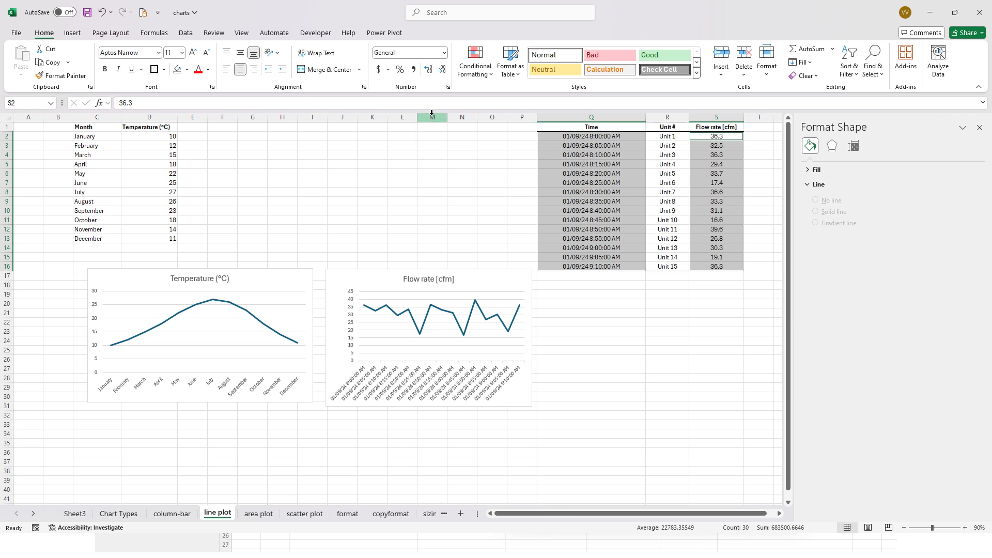
{"action": "left_click", "coordinate": [72, 34]}
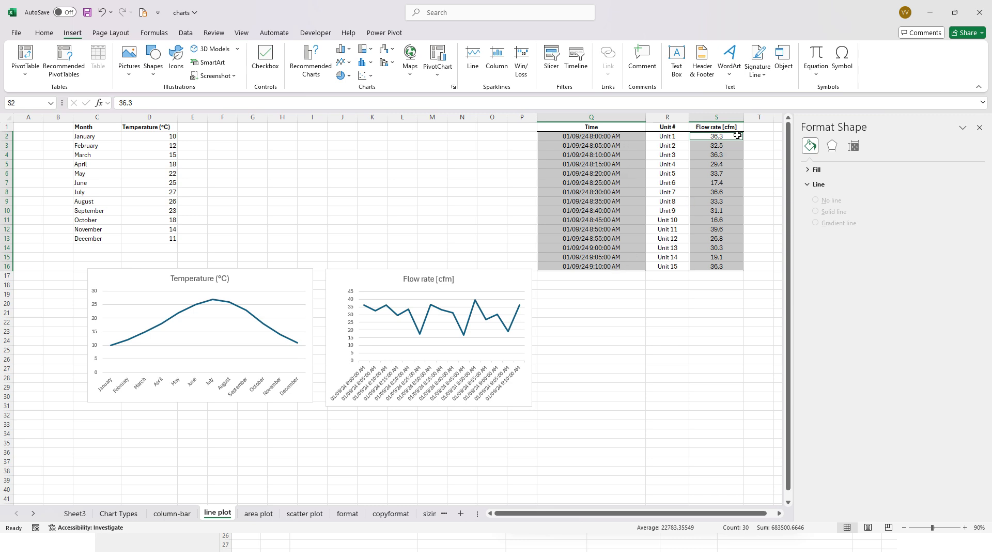
{"action": "left_click", "coordinate": [454, 89]}
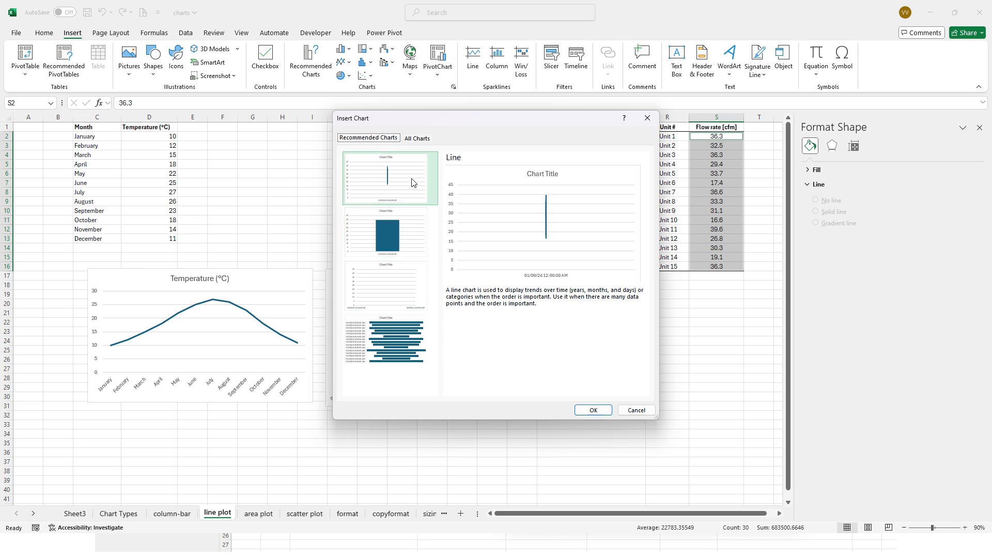
{"action": "left_click", "coordinate": [417, 138]}
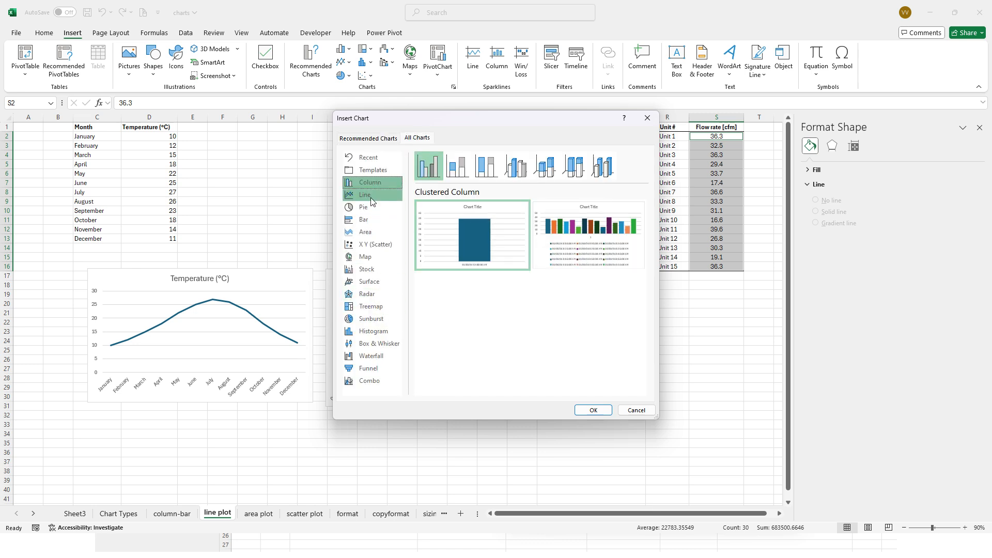
{"action": "mouse_move", "coordinate": [443, 211]}
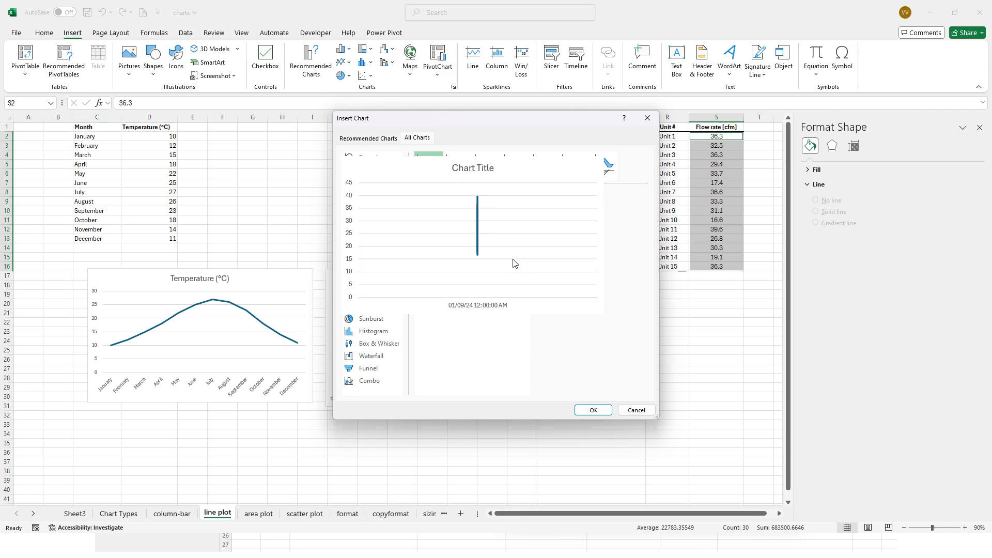
{"action": "left_click", "coordinate": [589, 409]}
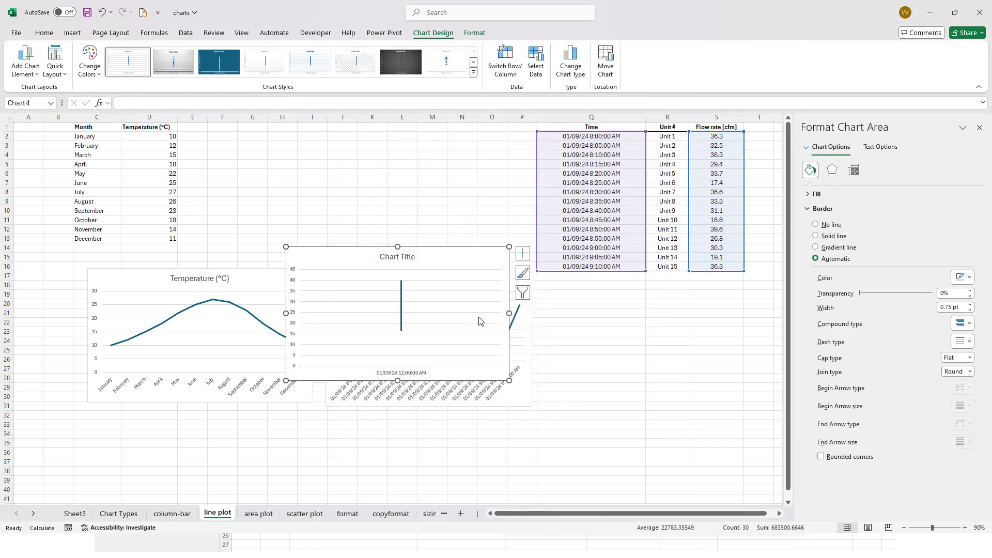
- Move the new flow rate line chart up, clear of the Flow rate chart's plot, and set its horizontal axis type to Text axis
{"action": "left_click_drag", "start_coordinate": [463, 251], "coordinate": [456, 155]}
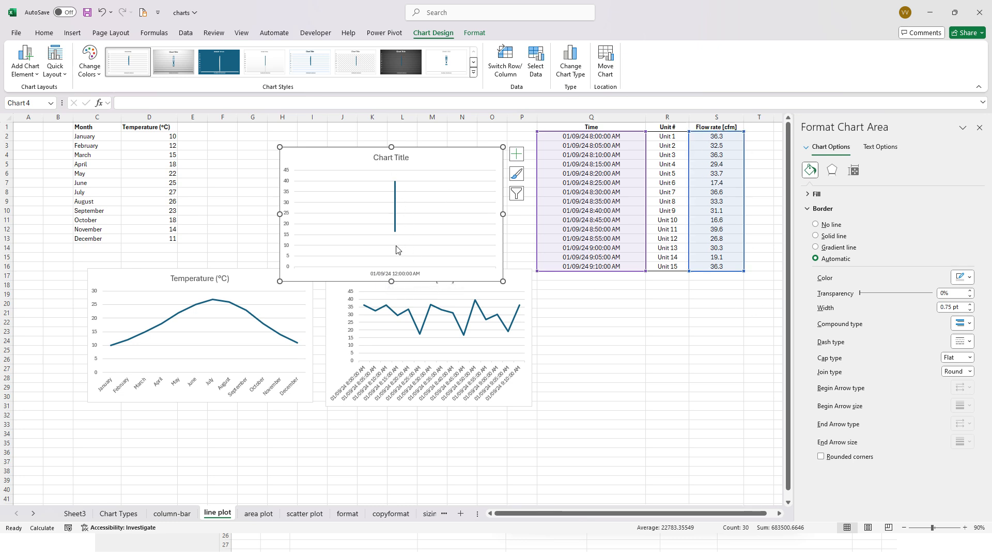
{"action": "mouse_move", "coordinate": [395, 231]}
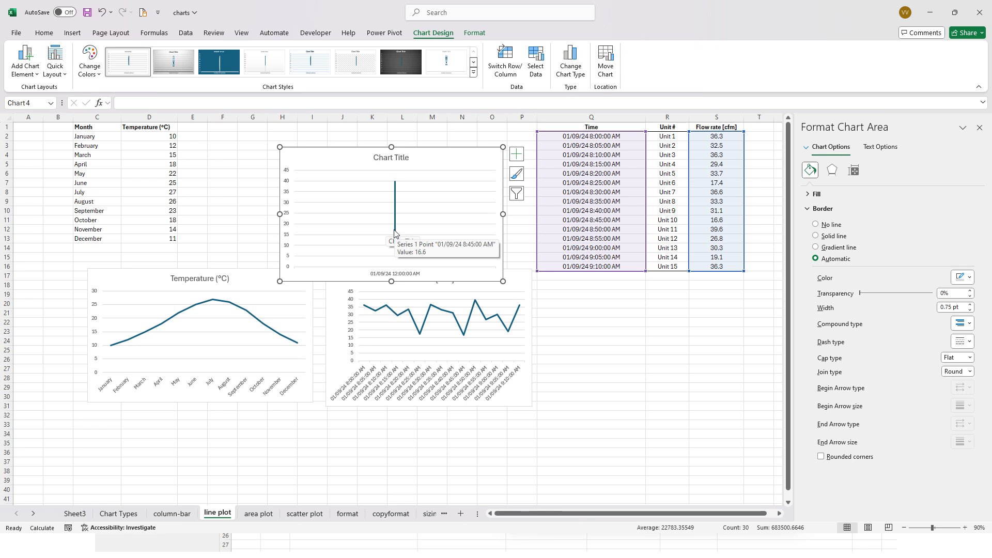
{"action": "left_click", "coordinate": [414, 276]}
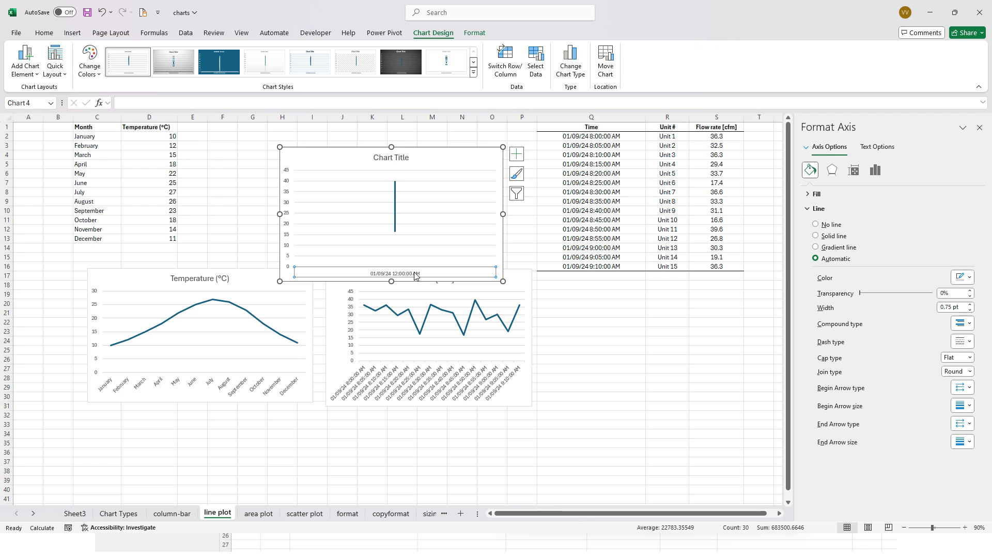
{"action": "left_click", "coordinate": [876, 171]}
{"action": "left_click", "coordinate": [846, 195]}
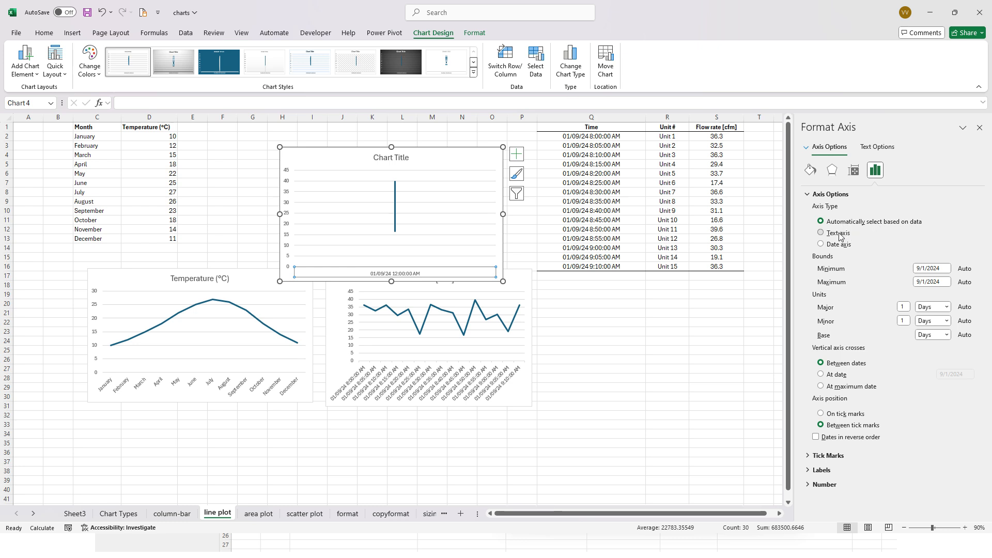
{"action": "left_click", "coordinate": [822, 232]}
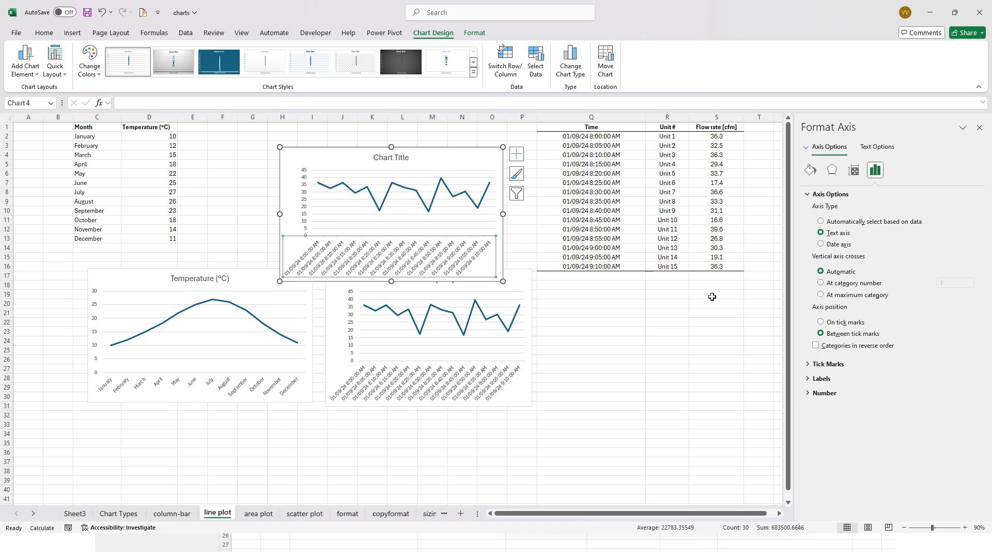
{"action": "left_click", "coordinate": [668, 303]}
- Change the new flow rate line chart to a Clustered Column chart
{"action": "left_click", "coordinate": [469, 194]}
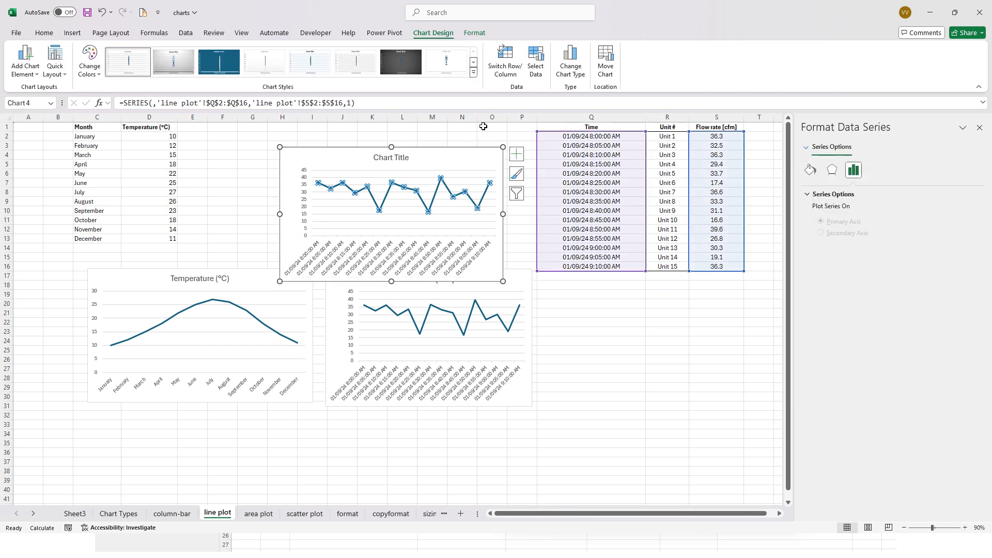
{"action": "left_click", "coordinate": [463, 152]}
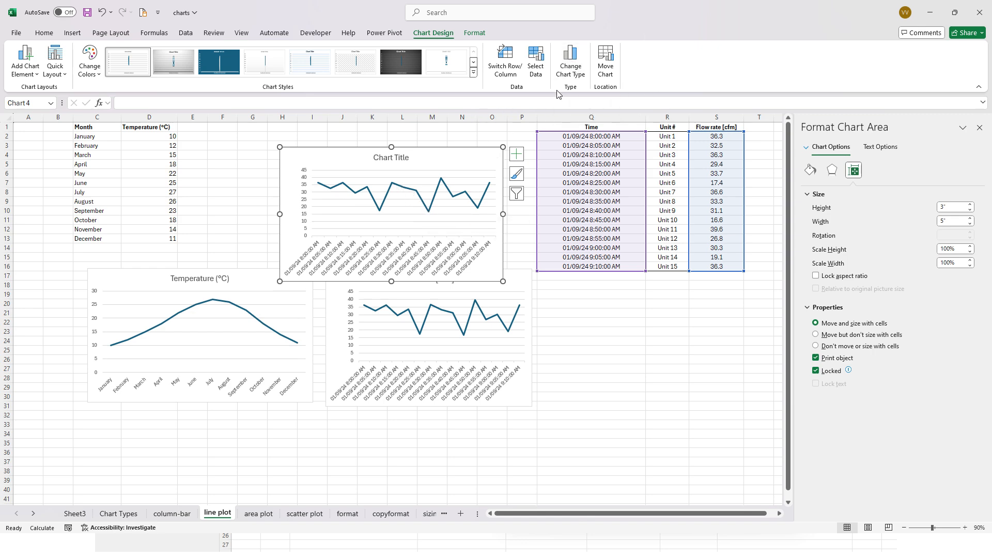
{"action": "left_click", "coordinate": [572, 64]}
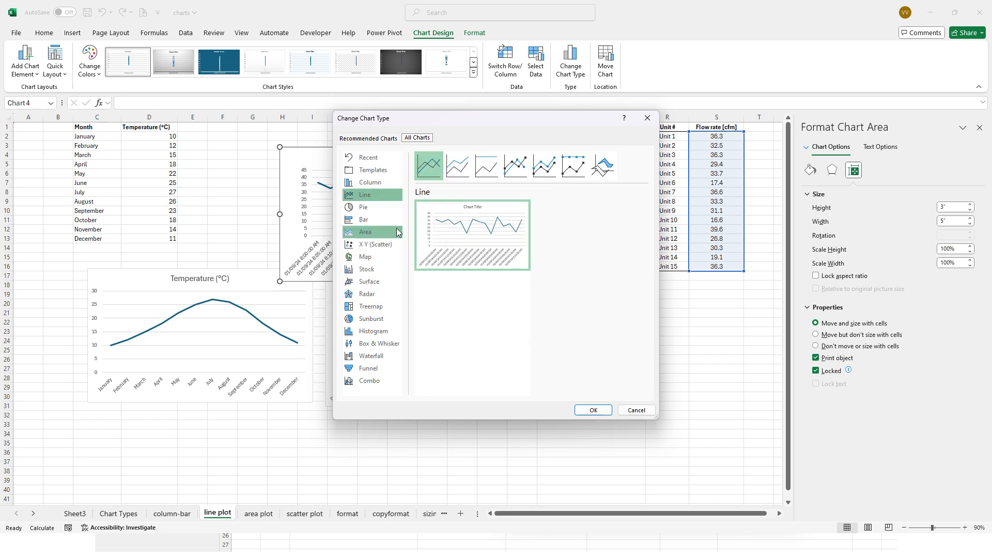
{"action": "left_click", "coordinate": [373, 183]}
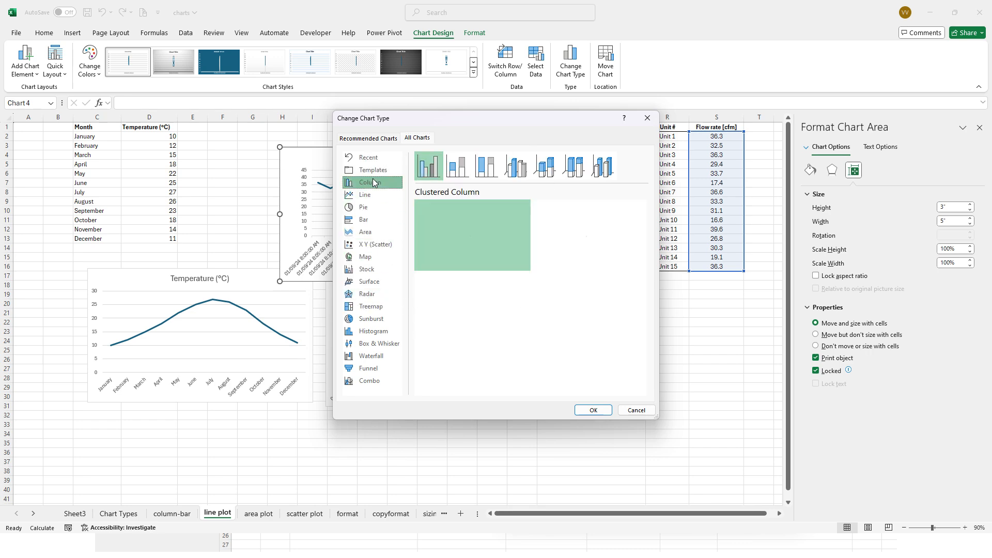
{"action": "left_click", "coordinate": [597, 409]}
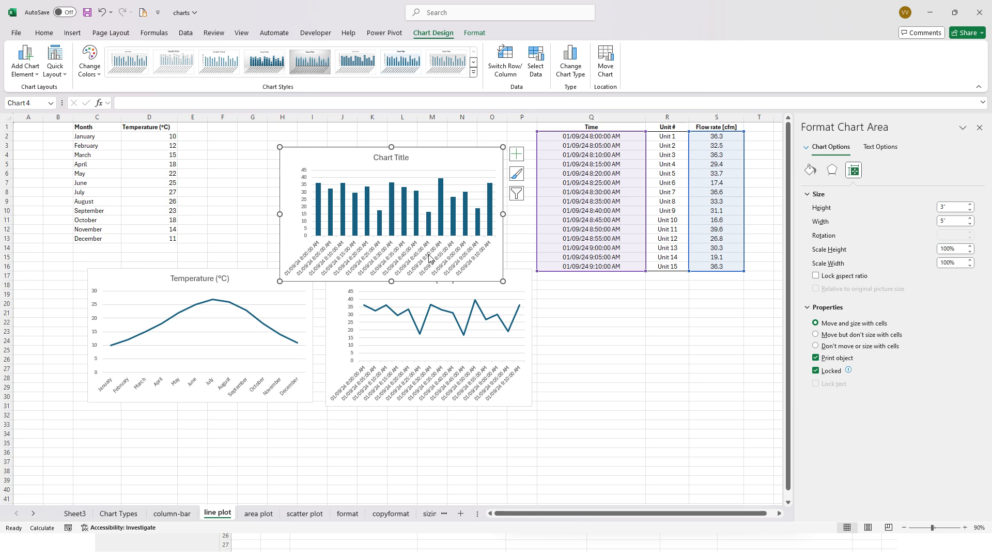
- Try the Date axis type on the column chart's time axis and restore the Text axis type
{"action": "left_click", "coordinate": [887, 149]}
{"action": "left_click", "coordinate": [825, 195]}
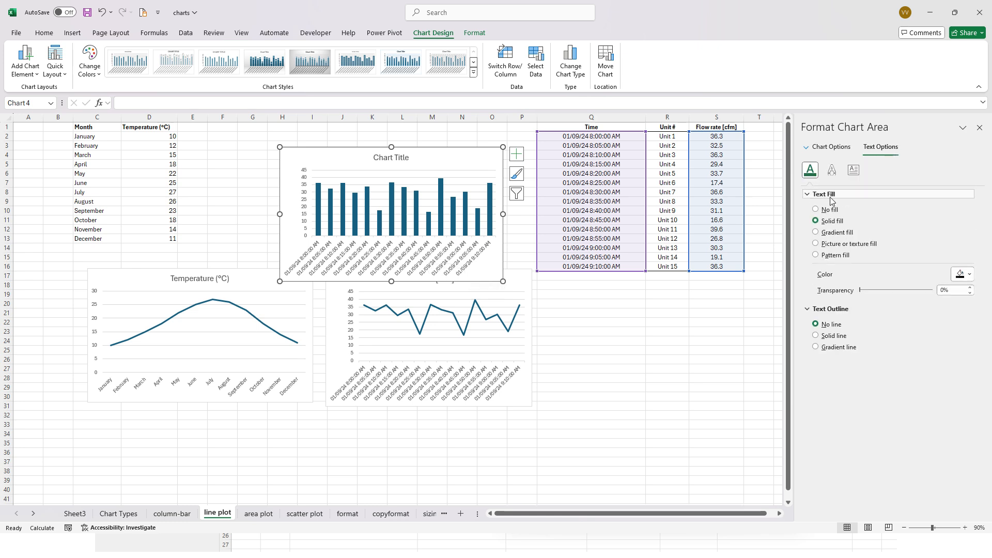
{"action": "left_click", "coordinate": [854, 170]}
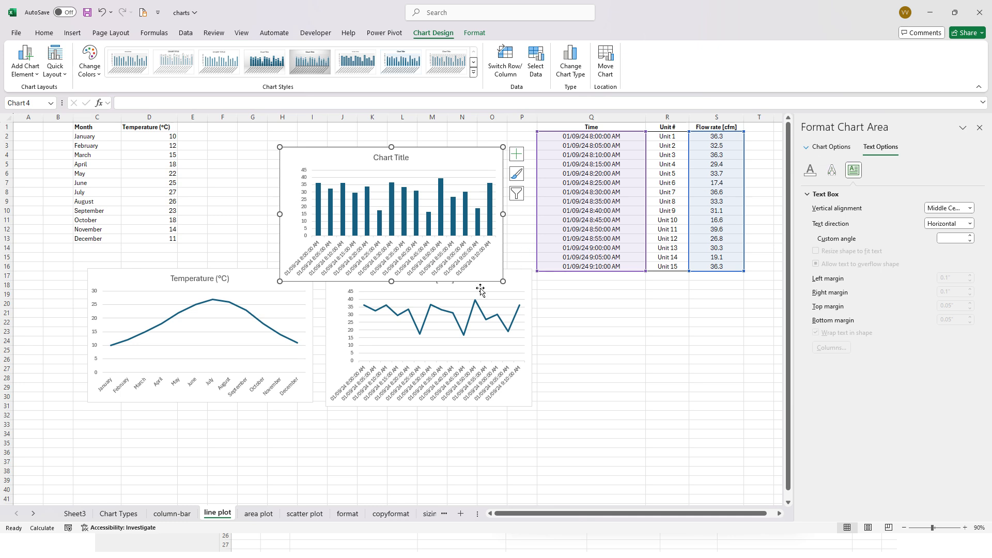
{"action": "left_click", "coordinate": [439, 262]}
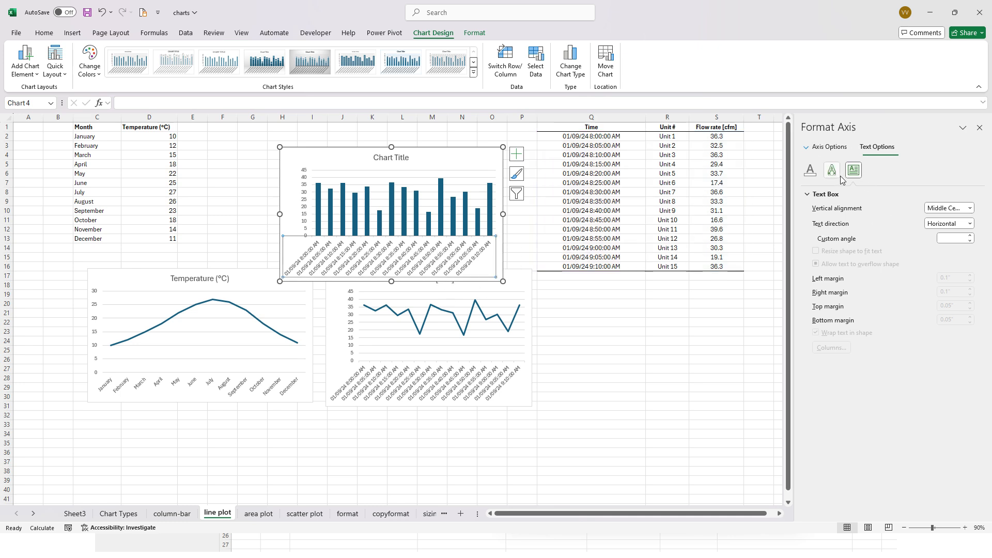
{"action": "left_click", "coordinate": [830, 147]}
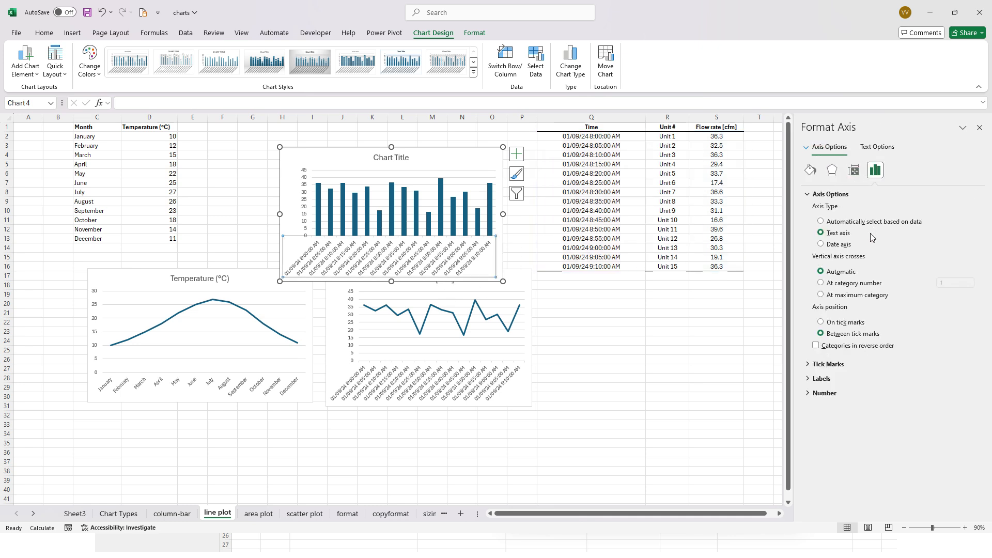
{"action": "left_click", "coordinate": [821, 244]}
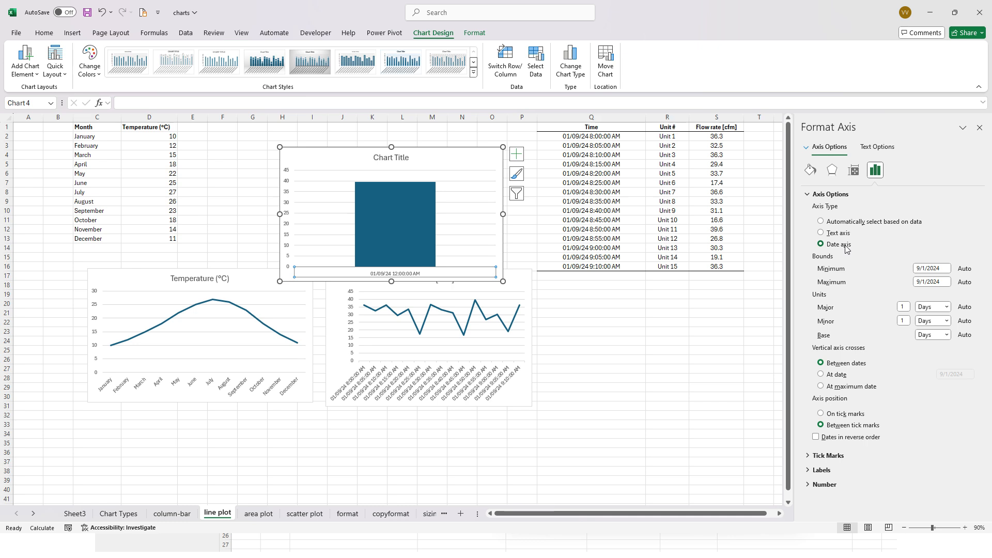
{"action": "left_click", "coordinate": [855, 226]}
{"action": "left_click", "coordinate": [821, 232]}
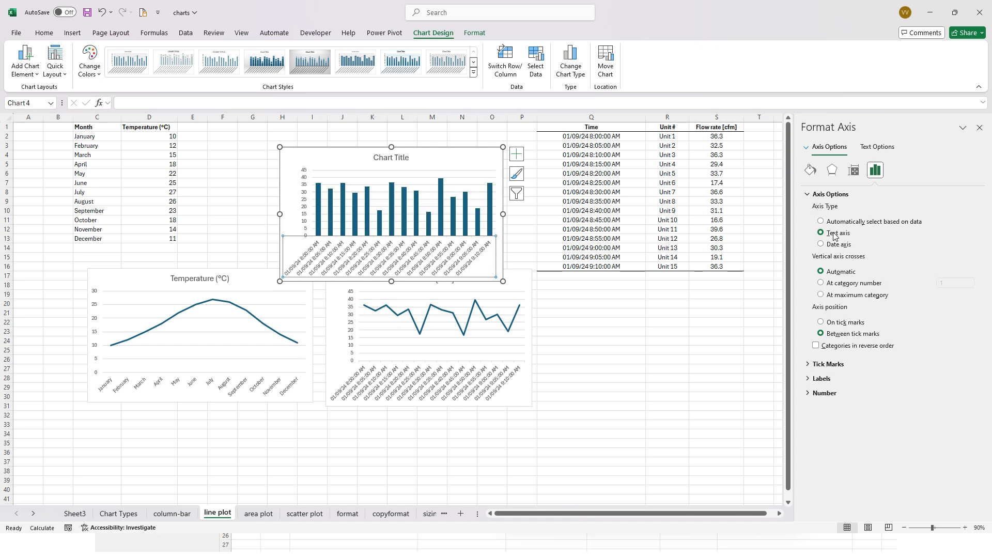
- Move the column chart above the Temperature chart so that it no longer overlaps the Flow rate chart
{"action": "left_click", "coordinate": [642, 351]}
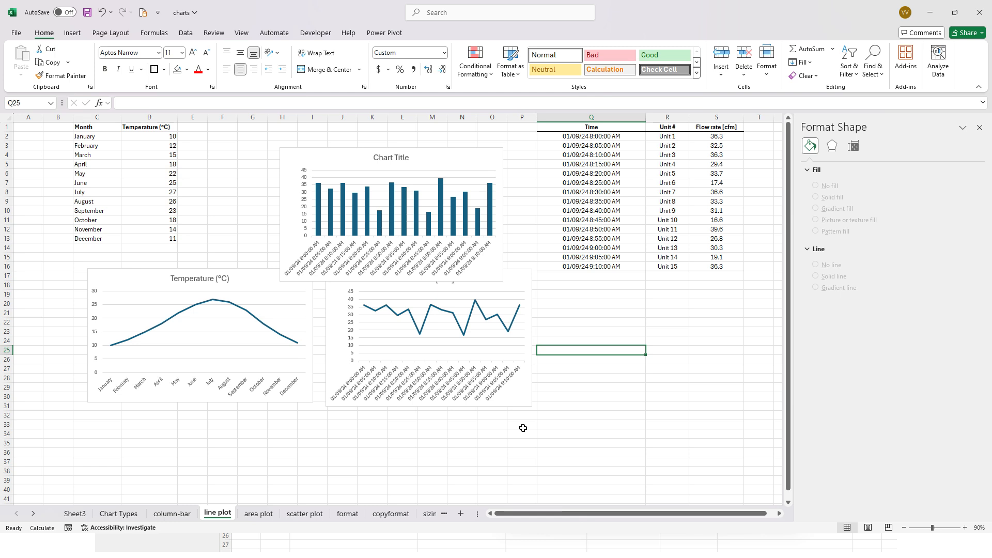
{"action": "left_click_drag", "start_coordinate": [337, 155], "coordinate": [205, 140]}
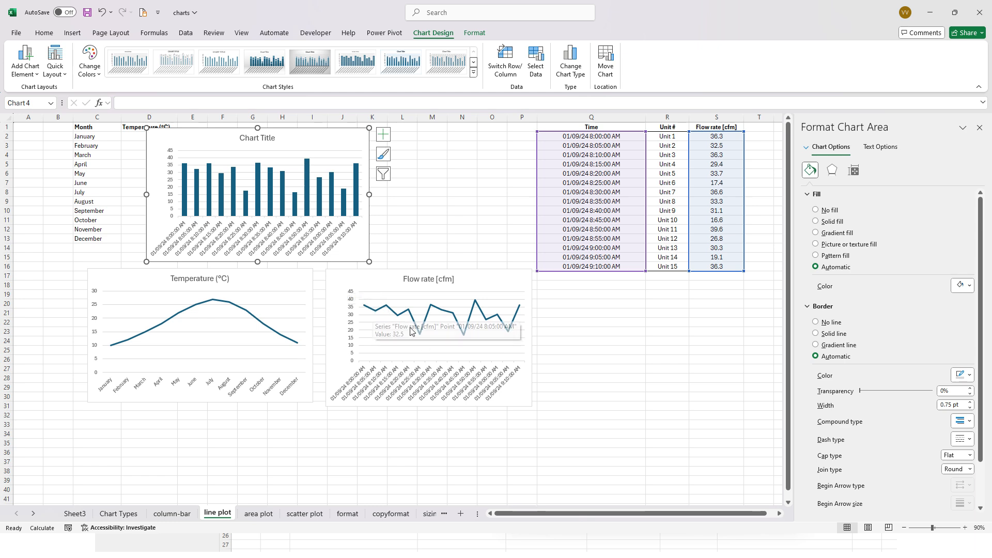
- Examine the Temperature and Flow rate area charts on the area plot sheet and compare them with the line plot sheet's charts
{"action": "left_click", "coordinate": [249, 520]}
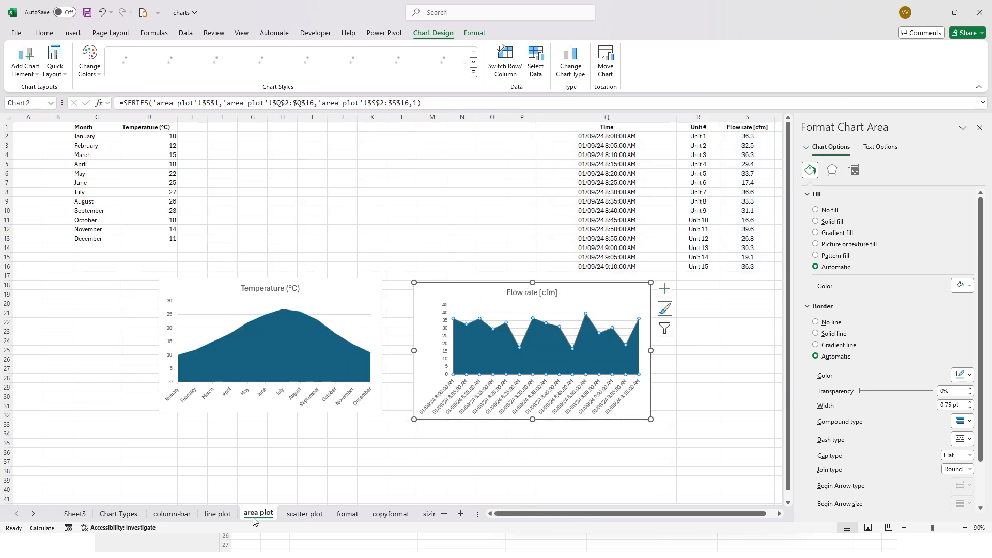
{"action": "left_click", "coordinate": [375, 443]}
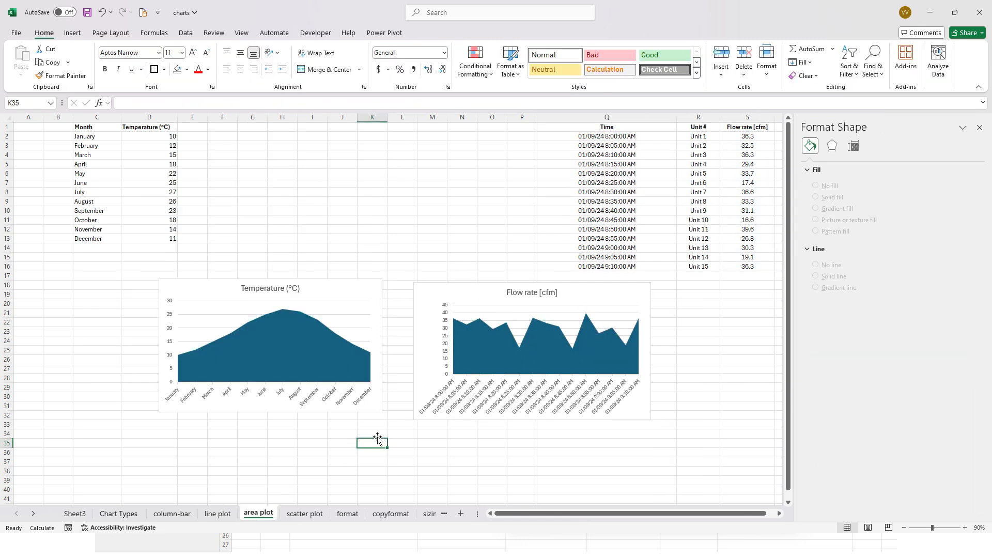
{"action": "left_click", "coordinate": [345, 366]}
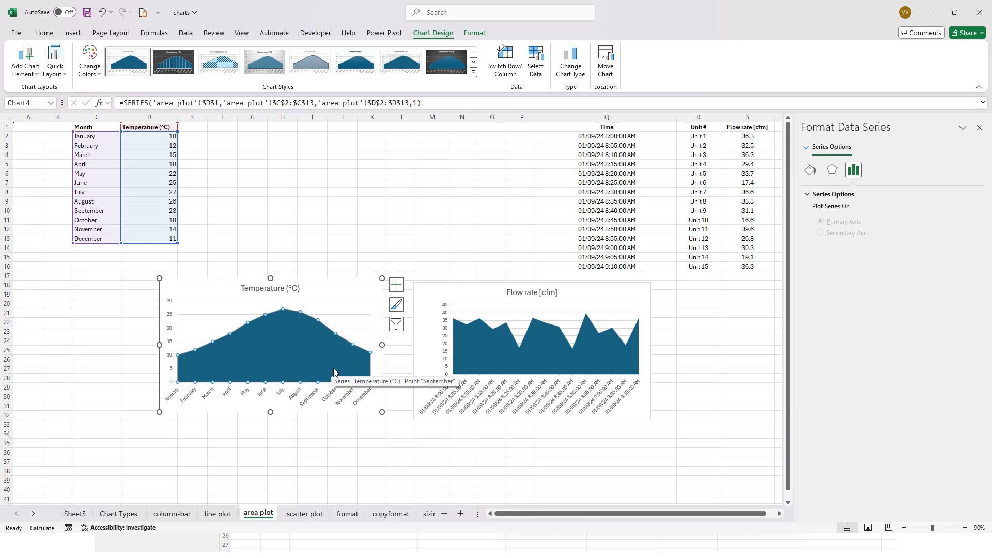
{"action": "left_click", "coordinate": [480, 362]}
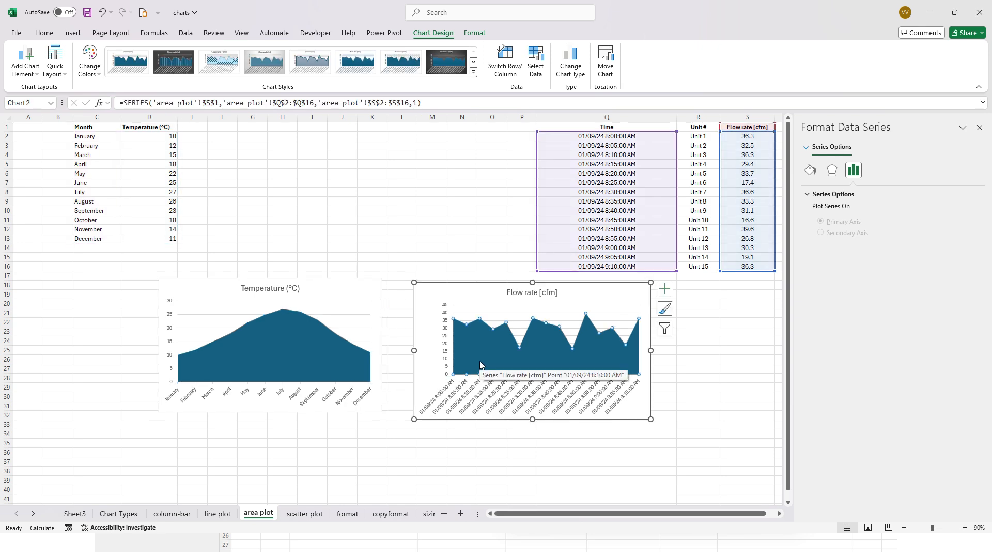
{"action": "left_click", "coordinate": [218, 513]}
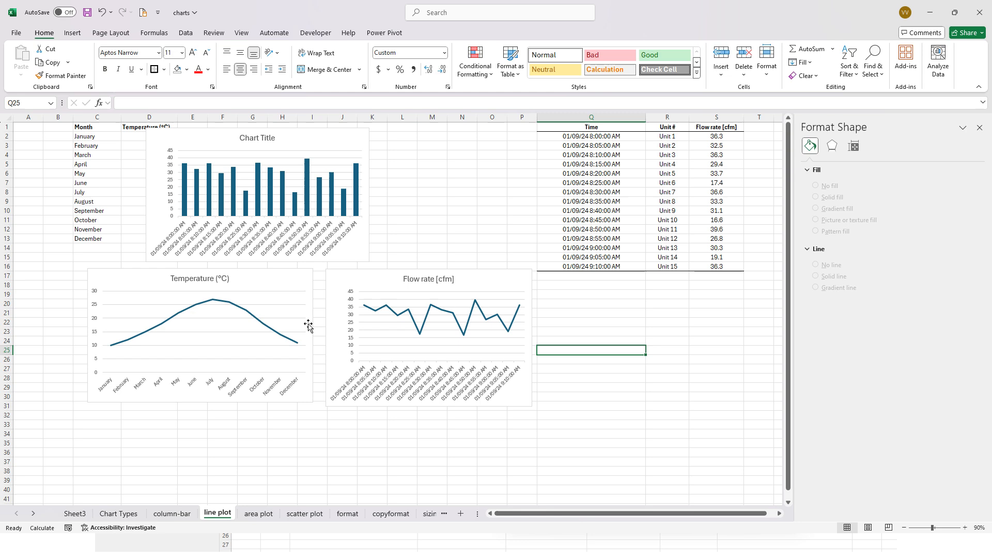
{"action": "left_click", "coordinate": [403, 324]}
{"action": "left_click", "coordinate": [266, 517]}
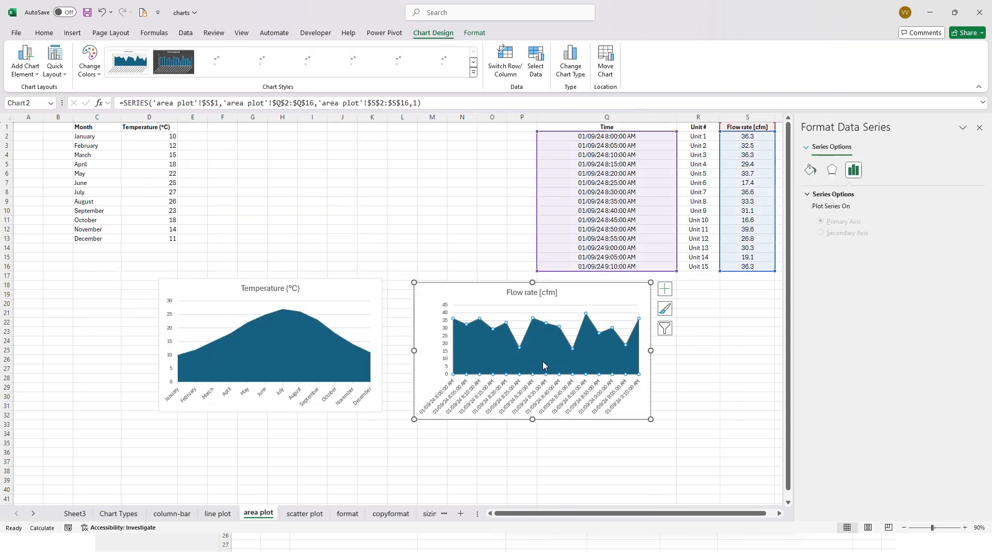
- Compare the Line and Area chart type previews for the Temperature area chart without applying a change
{"action": "left_click", "coordinate": [324, 340]}
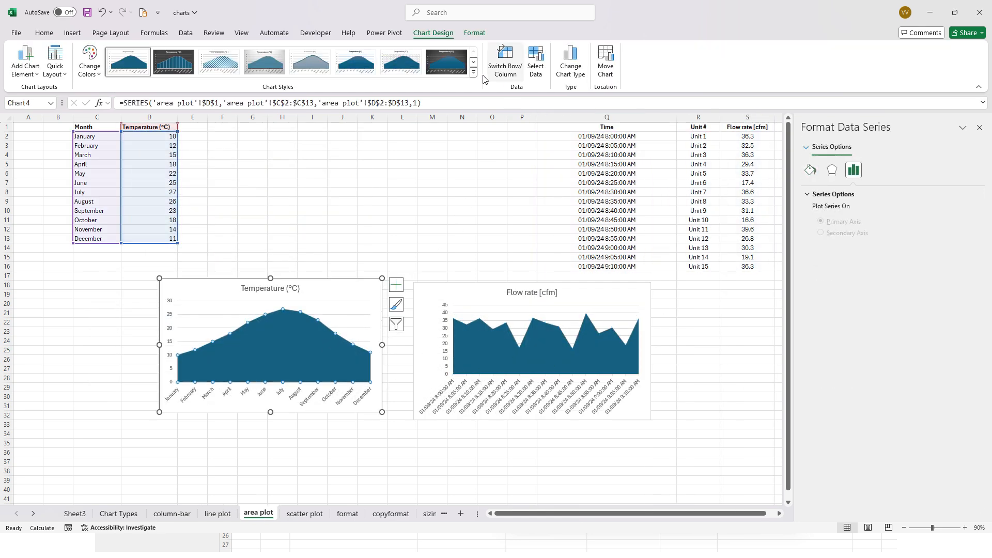
{"action": "left_click", "coordinate": [566, 67]}
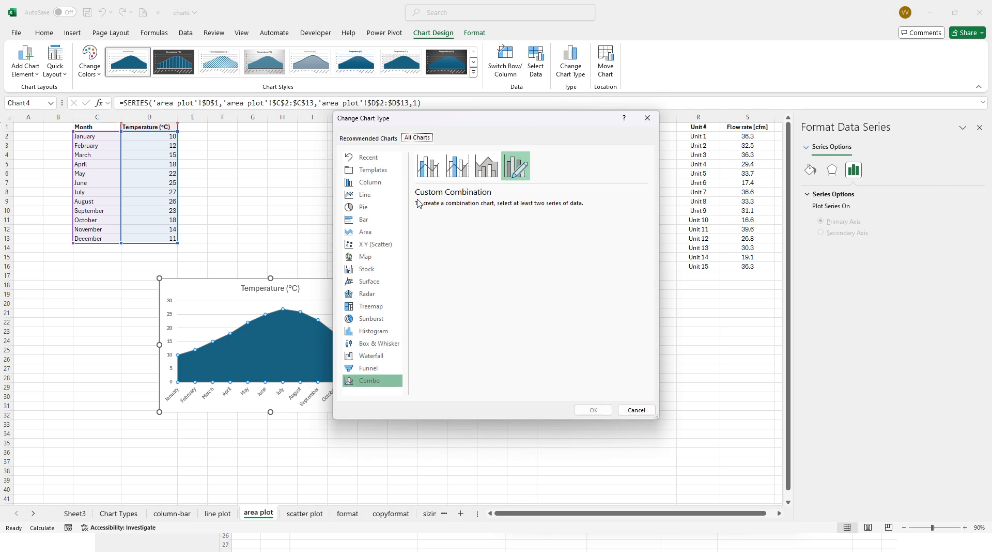
{"action": "left_click", "coordinate": [374, 194]}
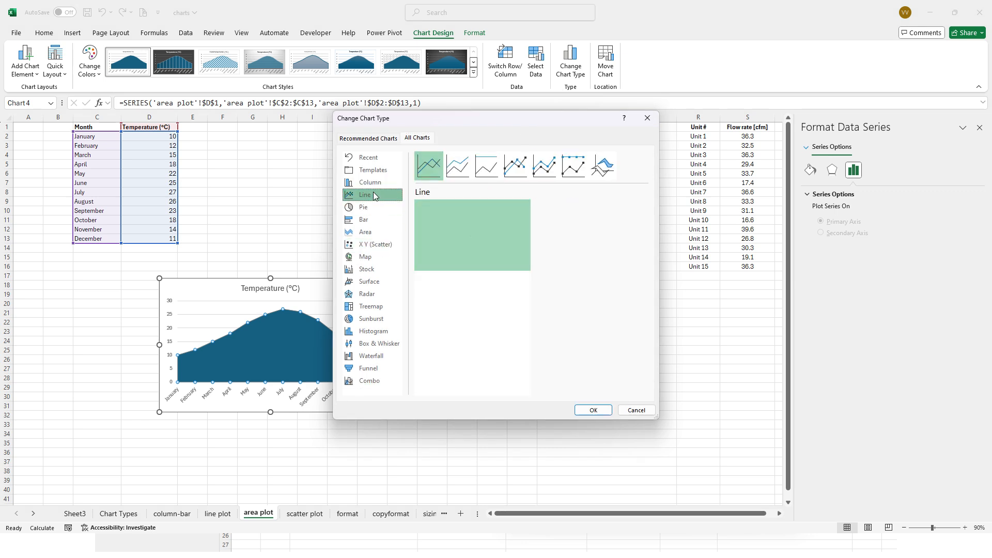
{"action": "mouse_move", "coordinate": [481, 228]}
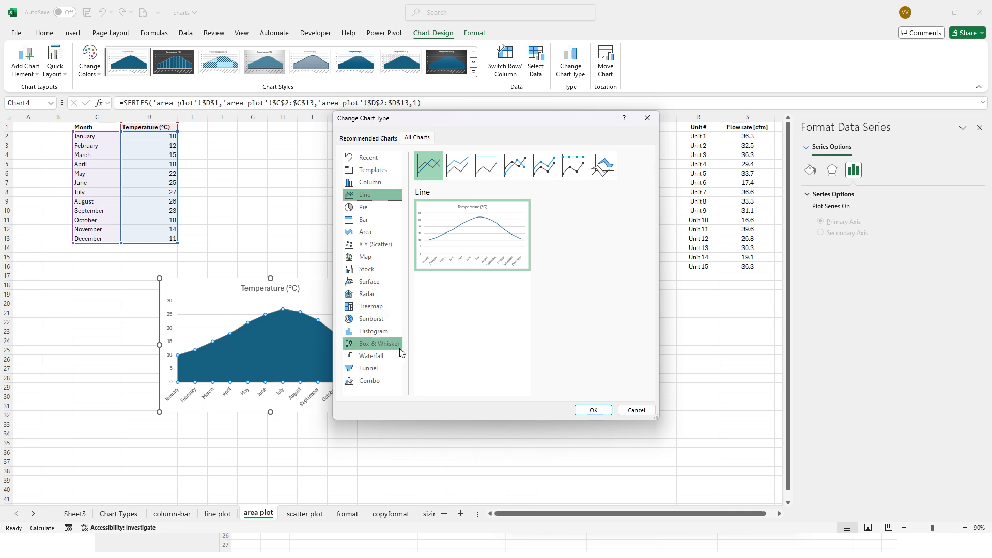
{"action": "left_click", "coordinate": [381, 233]}
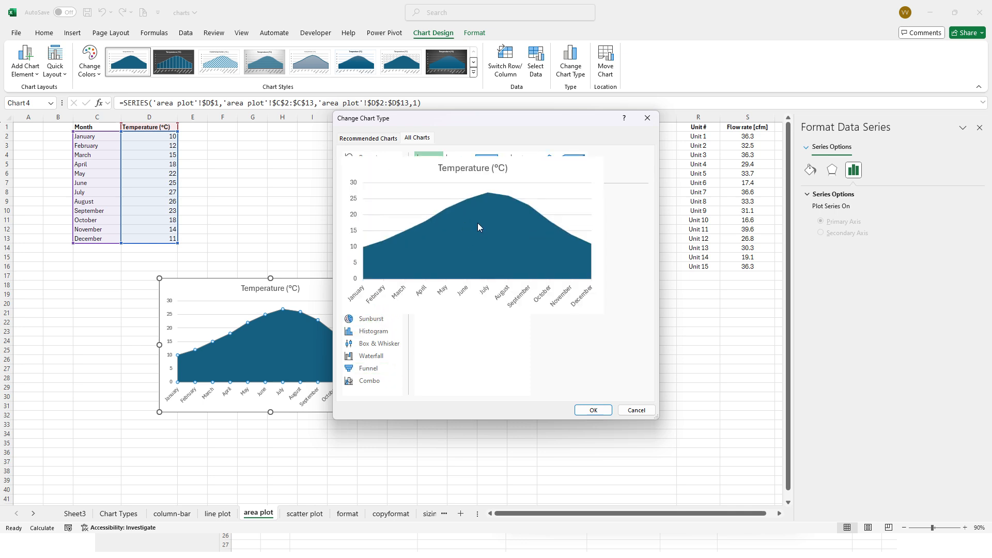
{"action": "left_click", "coordinate": [636, 410]}
{"action": "left_click", "coordinate": [332, 453]}
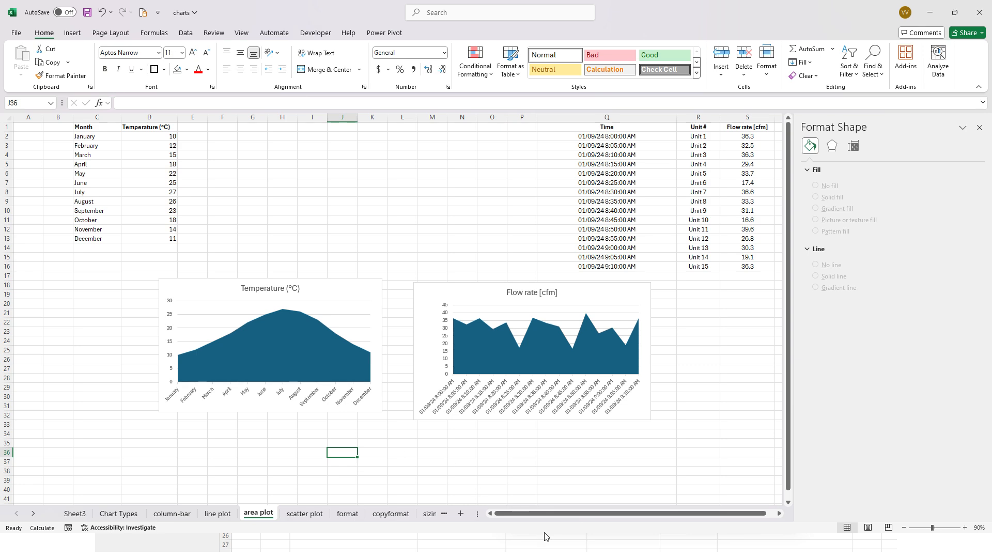
- Switch to the Wk3-Lec6-Charts presentation in PowerPoint, read the Scatter Chart slide's guidance on suitable data, and return to the Excel workbook
{"action": "key", "text": "alt+Tab"}
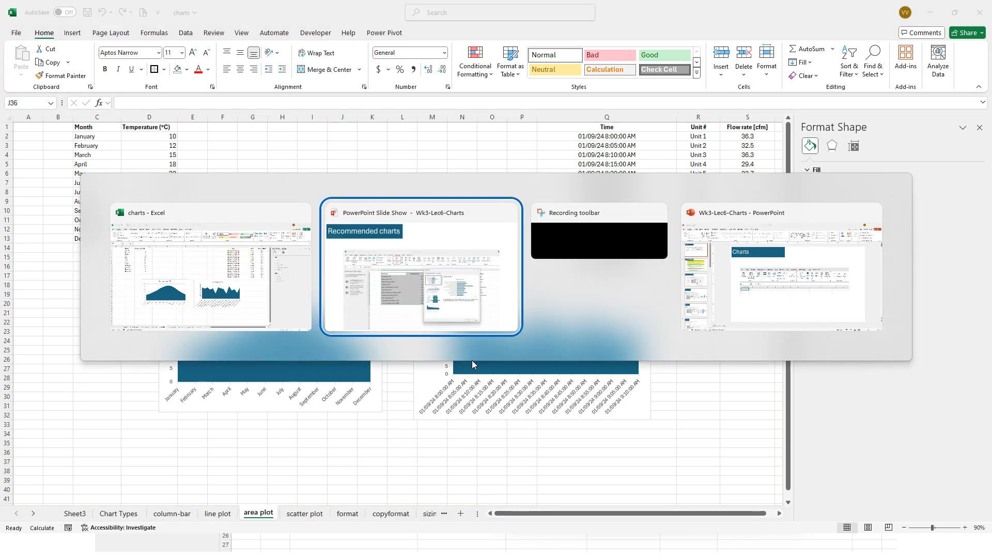
{"action": "left_click", "coordinate": [780, 300]}
{"action": "scroll", "coordinate": [75, 439], "scroll_direction": "down", "scroll_amount": 2}
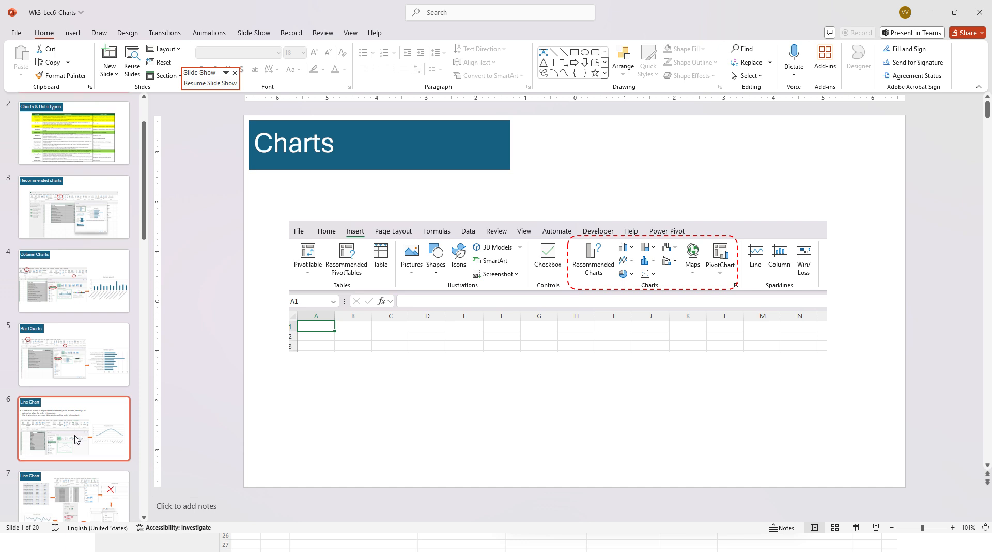
{"action": "scroll", "coordinate": [75, 439], "scroll_direction": "down", "scroll_amount": 5}
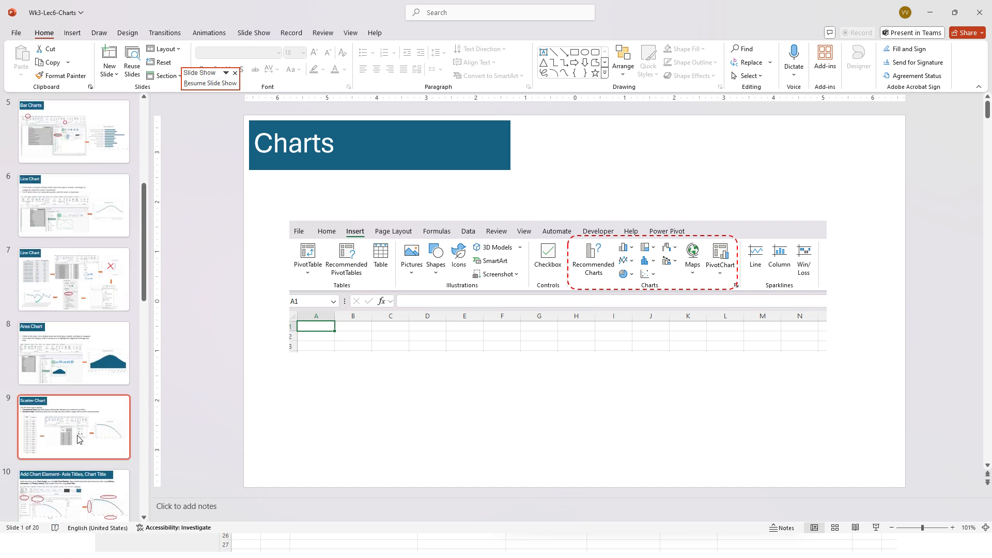
{"action": "left_click", "coordinate": [77, 437]}
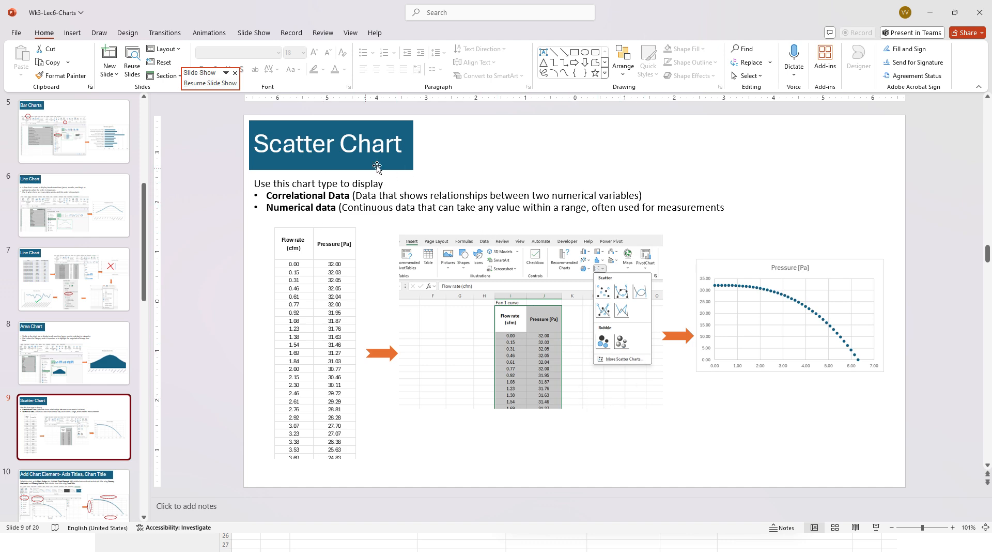
{"action": "left_click", "coordinate": [929, 13]}
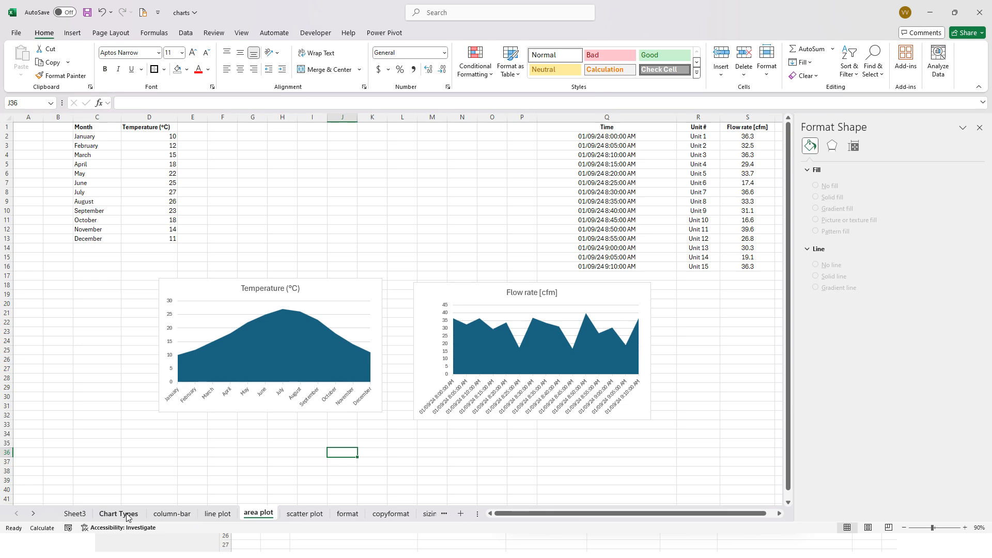
- On the column-bar sheet, try a marker-only scatter chart of the Plastic Type and Density data in C3:D13, and delete it
{"action": "left_click", "coordinate": [216, 513]}
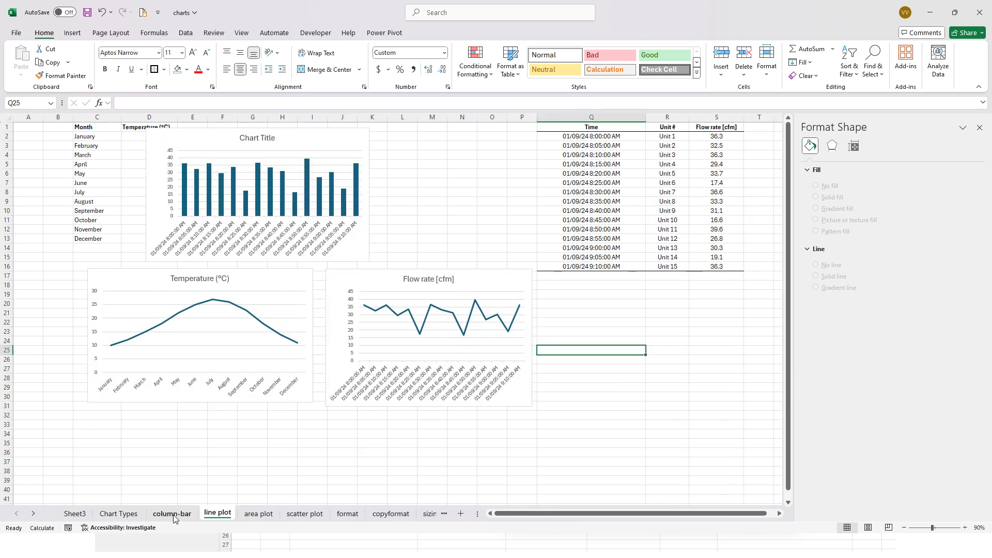
{"action": "left_click", "coordinate": [174, 516]}
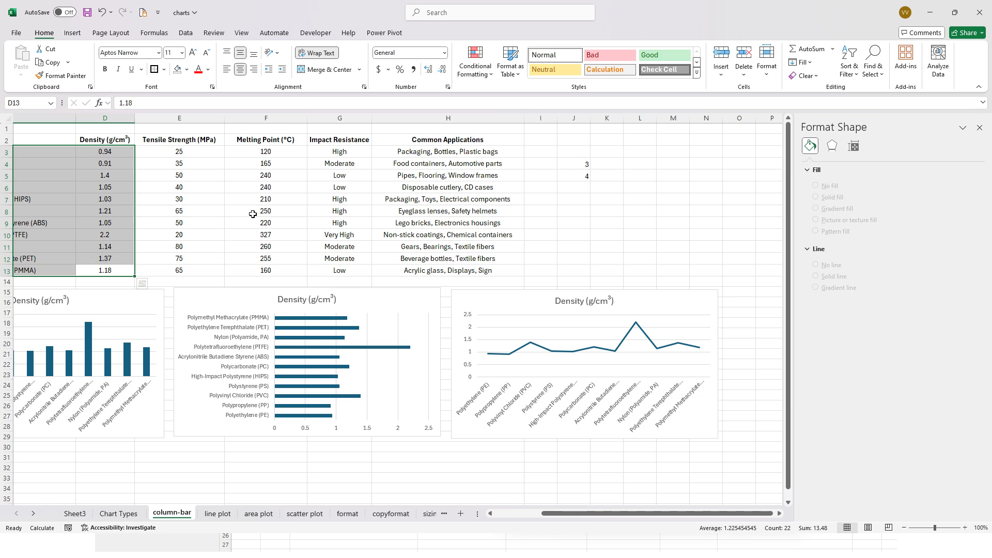
{"action": "left_click_drag", "start_coordinate": [572, 515], "coordinate": [525, 515]}
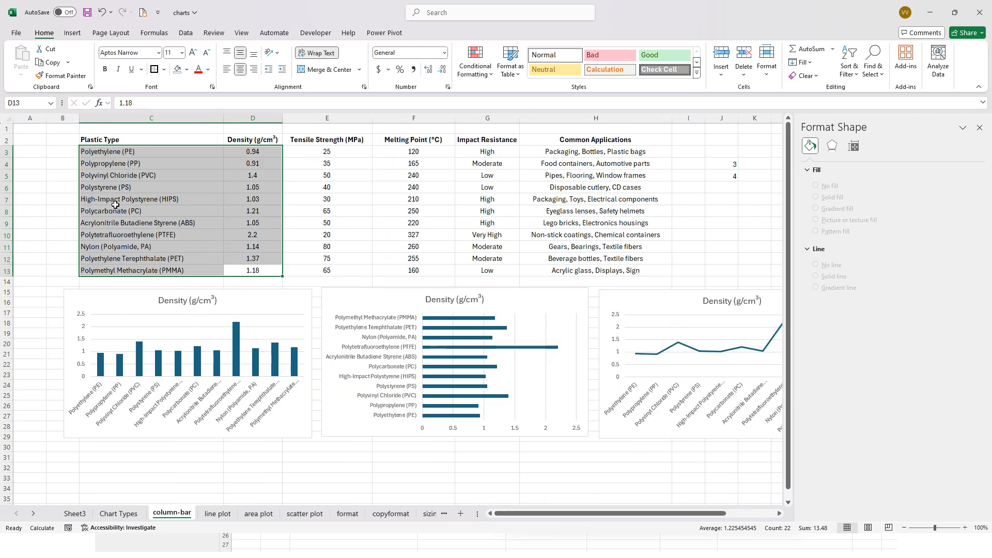
{"action": "left_click", "coordinate": [145, 154]}
{"action": "left_click_drag", "start_coordinate": [146, 154], "coordinate": [269, 270]}
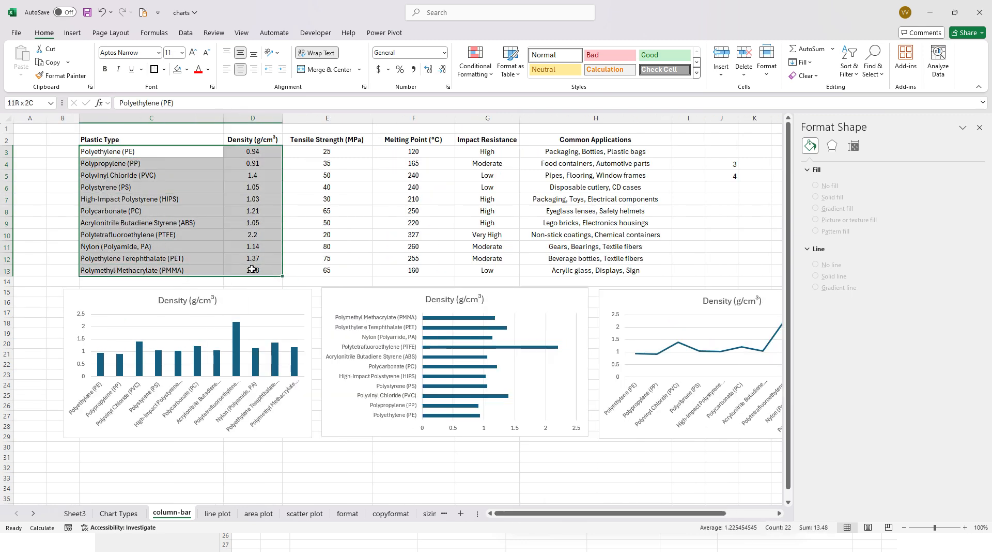
{"action": "left_click", "coordinate": [73, 33]}
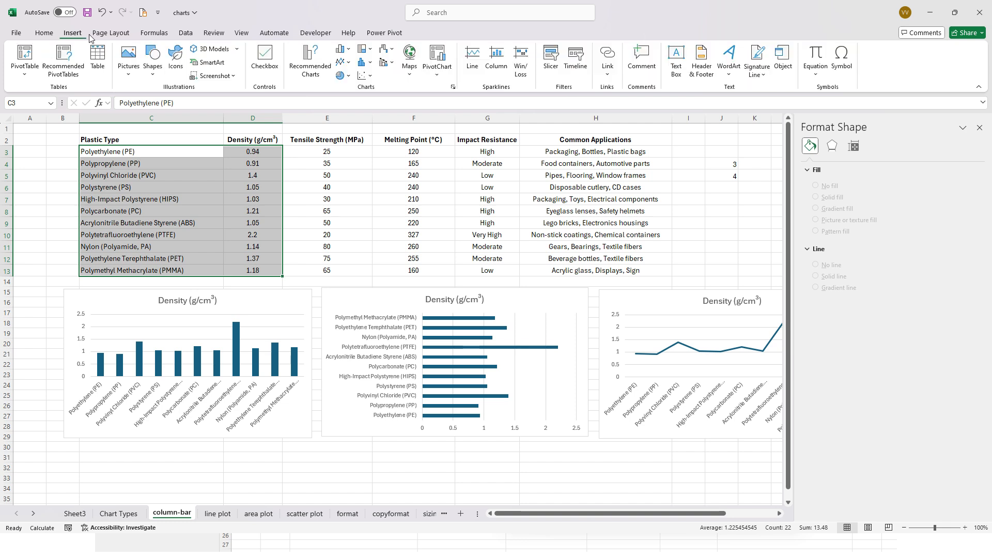
{"action": "left_click", "coordinate": [370, 76]}
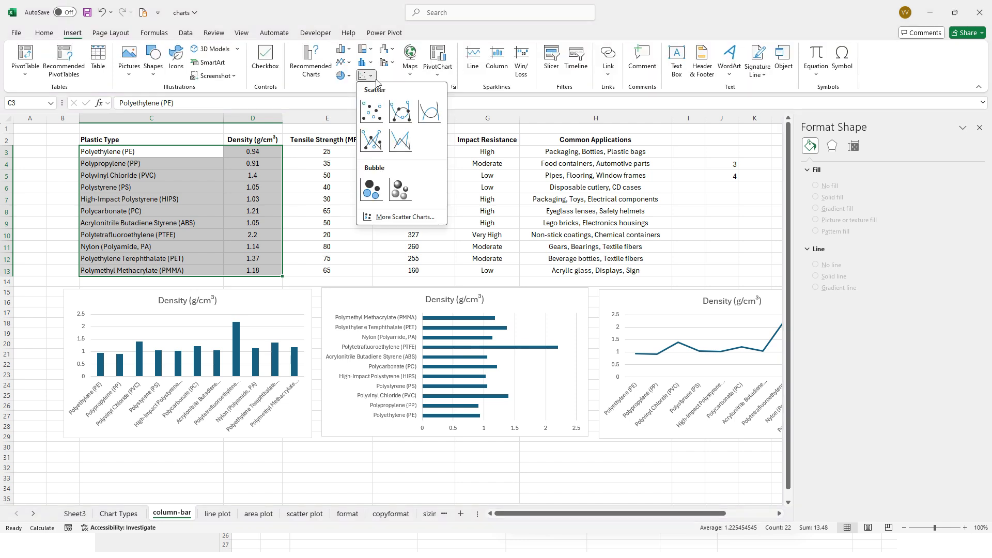
{"action": "left_click", "coordinate": [376, 117]}
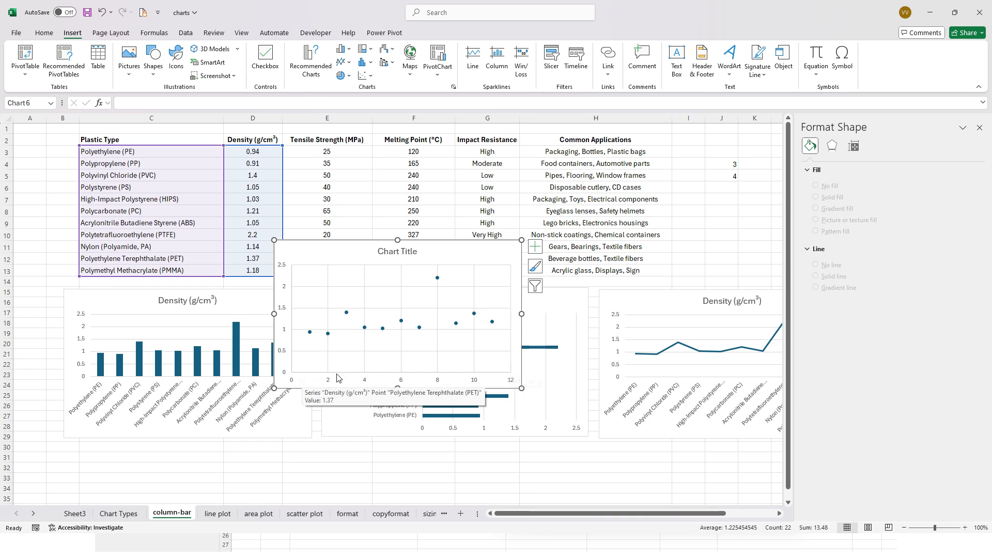
{"action": "left_click", "coordinate": [358, 382]}
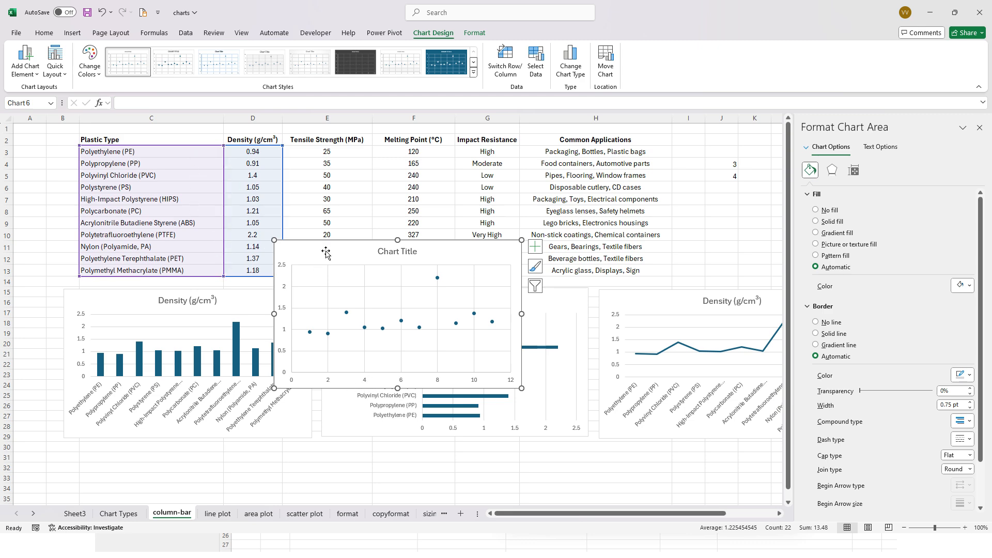
{"action": "key", "text": "Delete"}
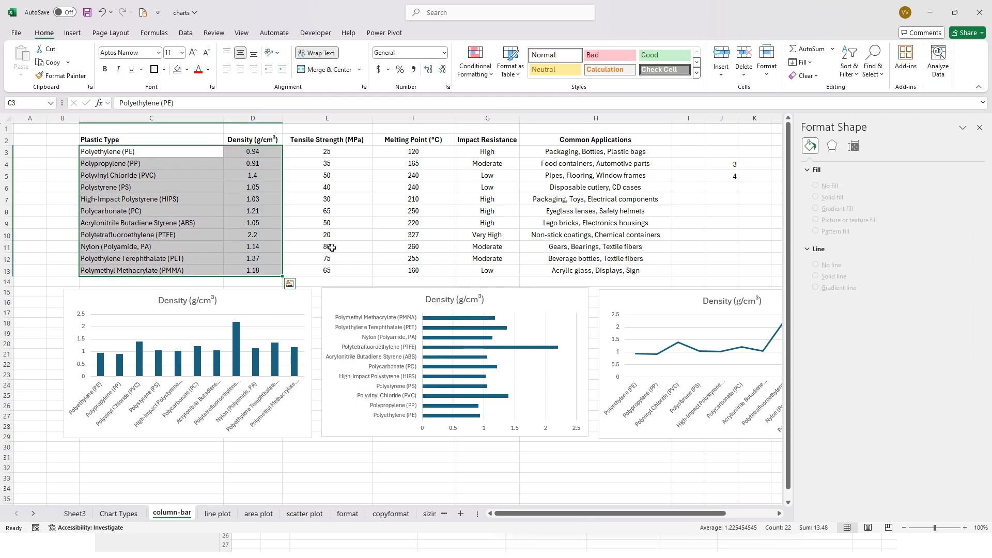
- On the scatter plot sheet, review the Fan 1 flow rate and pressure data and shift the Pressure vs cfm chart away from its columns
{"action": "left_click", "coordinate": [304, 513]}
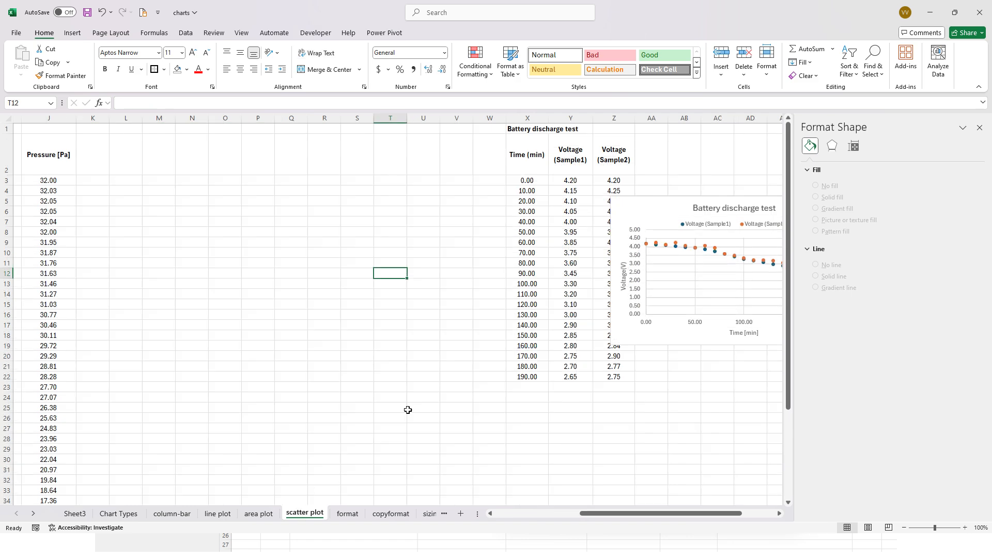
{"action": "left_click_drag", "start_coordinate": [620, 510], "coordinate": [535, 514]}
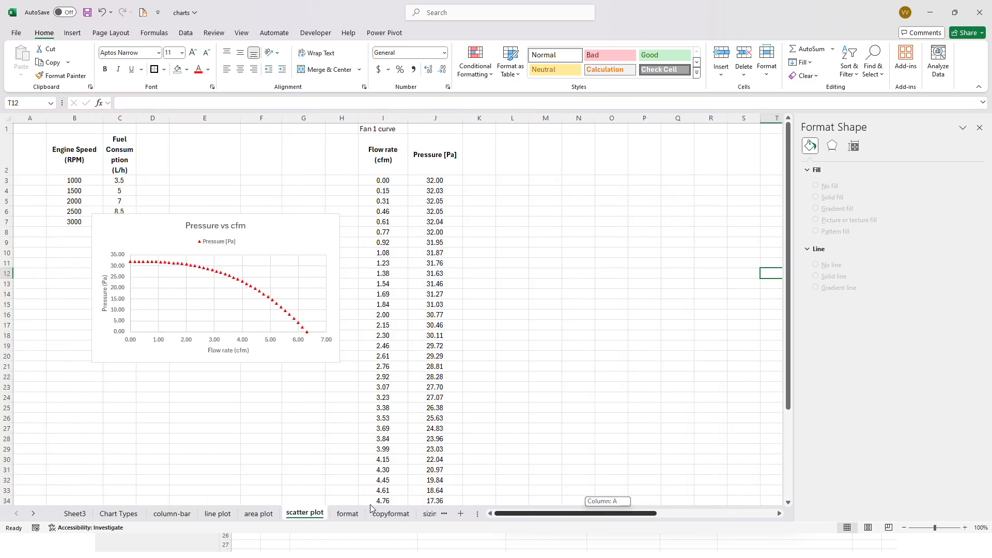
{"action": "left_click_drag", "start_coordinate": [384, 178], "coordinate": [411, 182]}
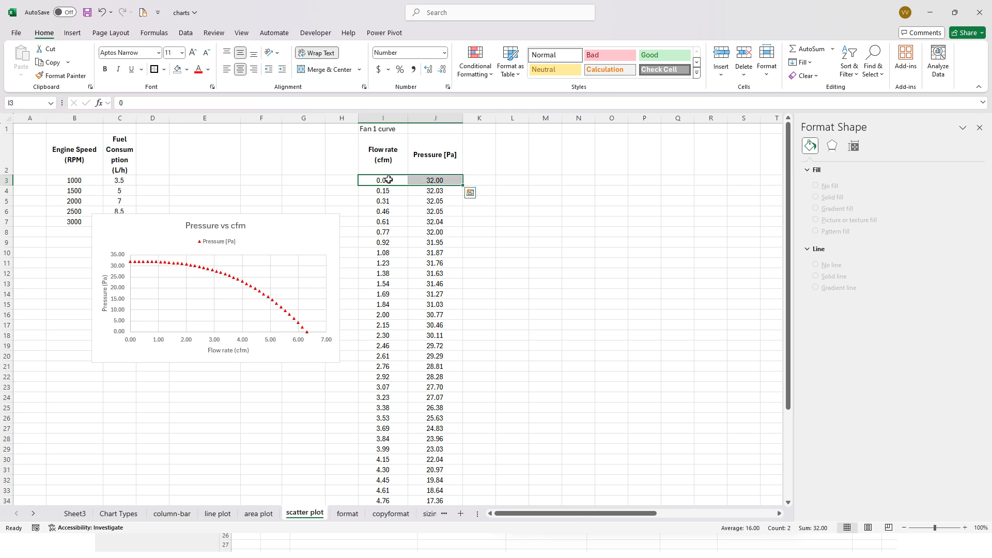
{"action": "left_click", "coordinate": [387, 179]}
{"action": "left_click", "coordinate": [432, 181]}
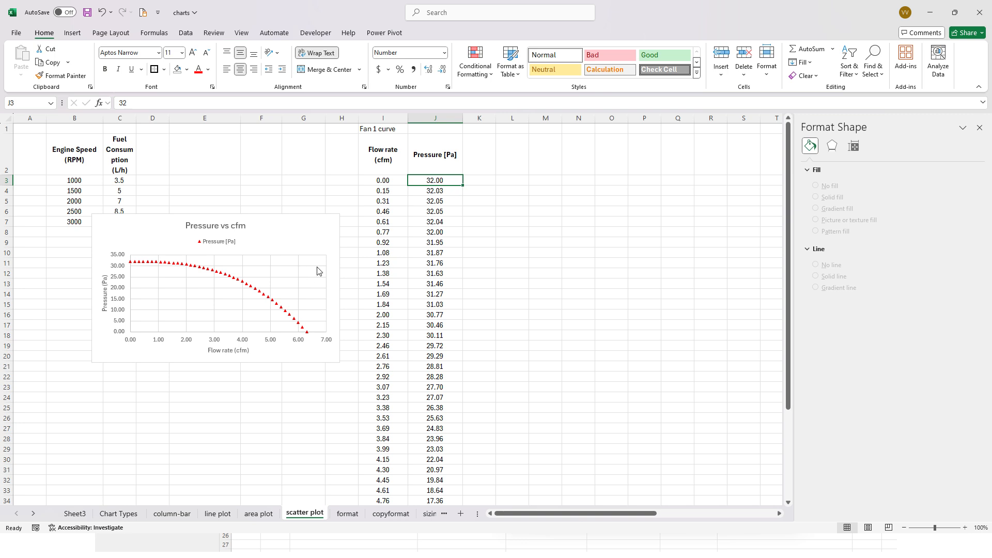
{"action": "mouse_move", "coordinate": [311, 229]}
{"action": "left_mouse_down"}
{"action": "mouse_move", "coordinate": [343, 235]}
{"action": "mouse_move", "coordinate": [322, 236]}
{"action": "left_mouse_up"}
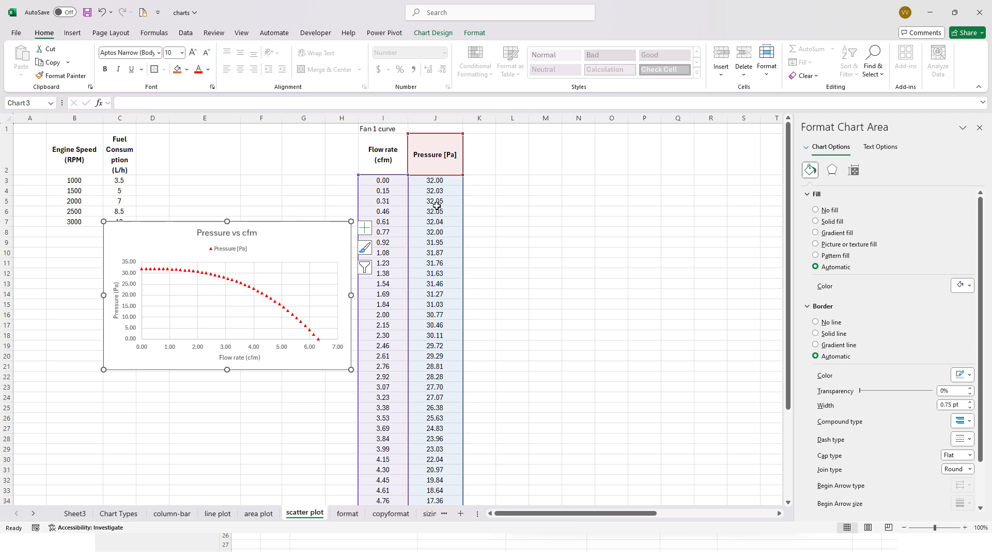
{"action": "left_click_drag", "start_coordinate": [320, 234], "coordinate": [297, 220]}
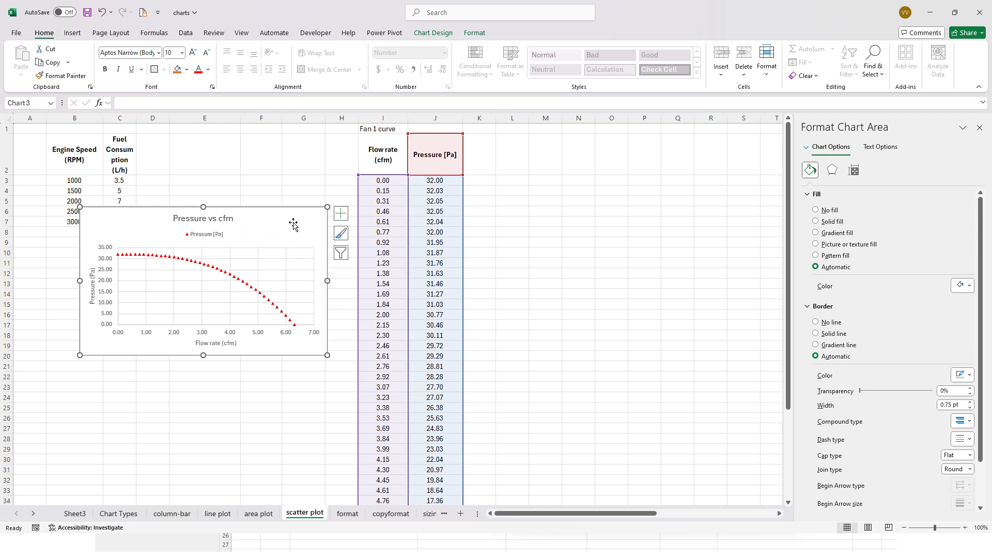
- Insert a marker-only scatter chart from the Fan 1 flow rate and pressure values in I3:J44
{"action": "left_click_drag", "start_coordinate": [384, 180], "coordinate": [438, 181]}
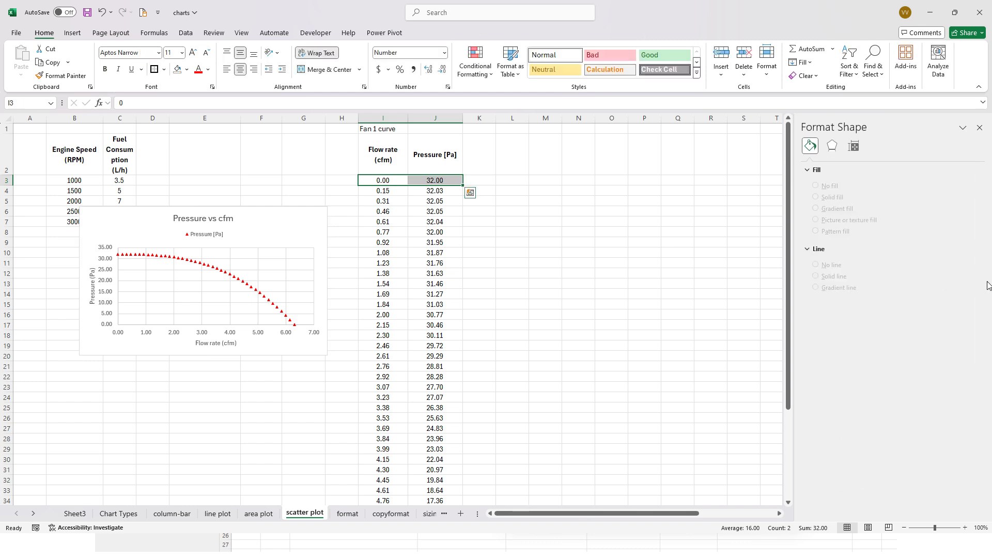
{"action": "key", "text": "ctrl+shift+Down"}
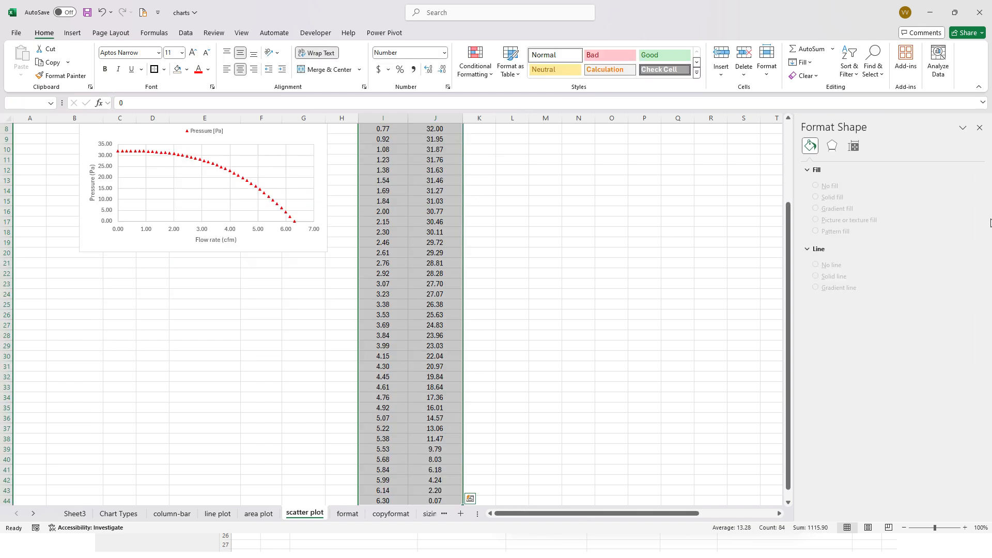
{"action": "left_click", "coordinate": [73, 33]}
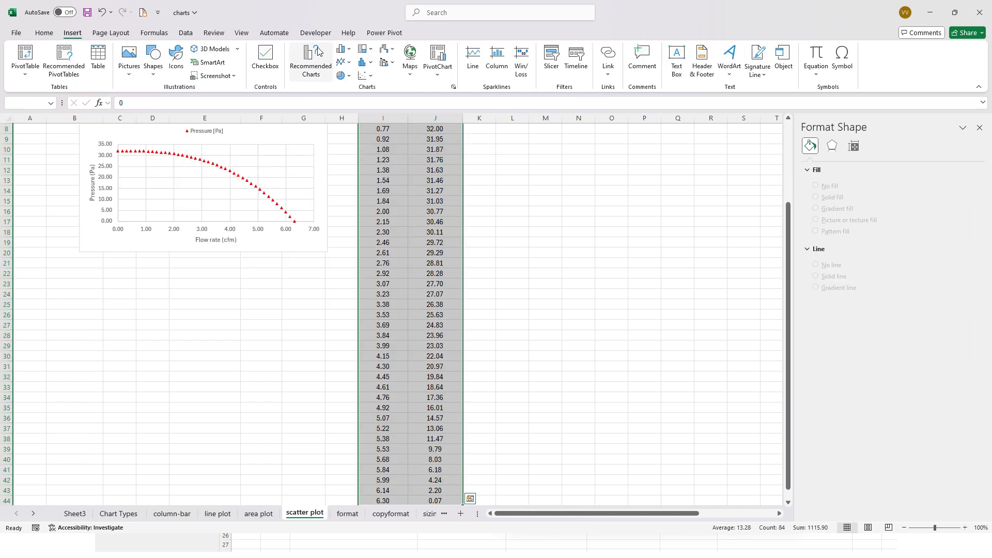
{"action": "left_click", "coordinate": [368, 77]}
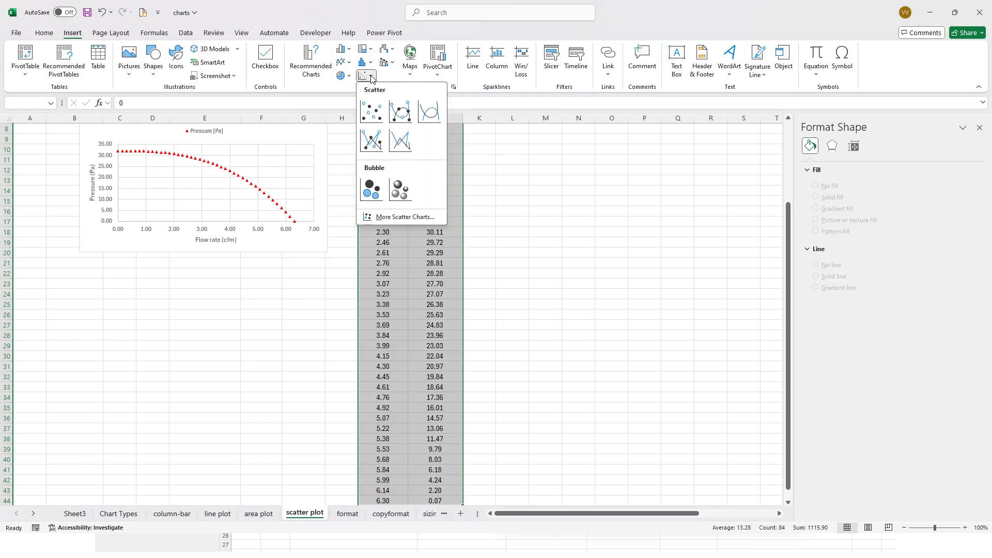
{"action": "left_click", "coordinate": [377, 115]}
- Place the new scatter chart beside the Pressure vs cfm chart so the two can be compared
{"action": "scroll", "coordinate": [488, 382], "scroll_direction": "up", "scroll_amount": 2}
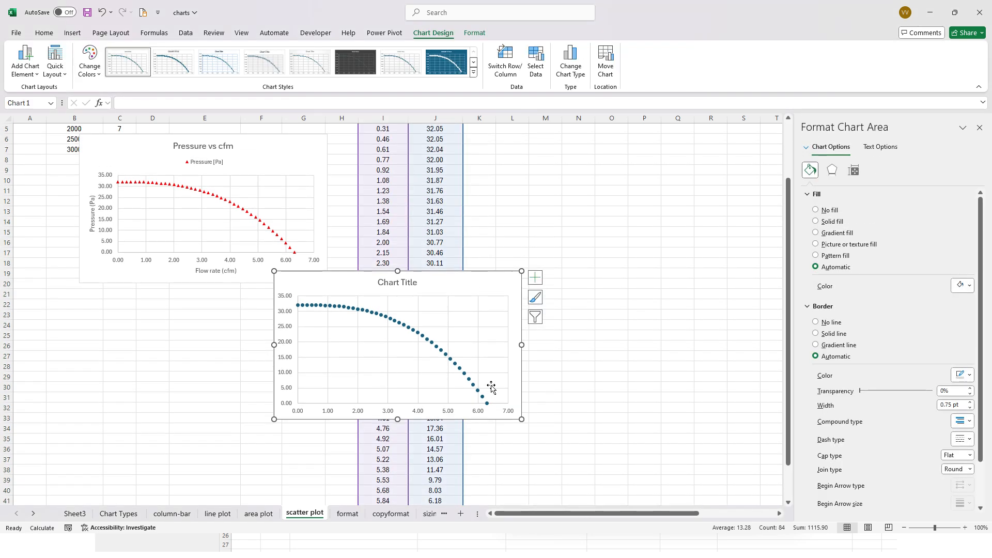
{"action": "left_click_drag", "start_coordinate": [480, 348], "coordinate": [584, 195]}
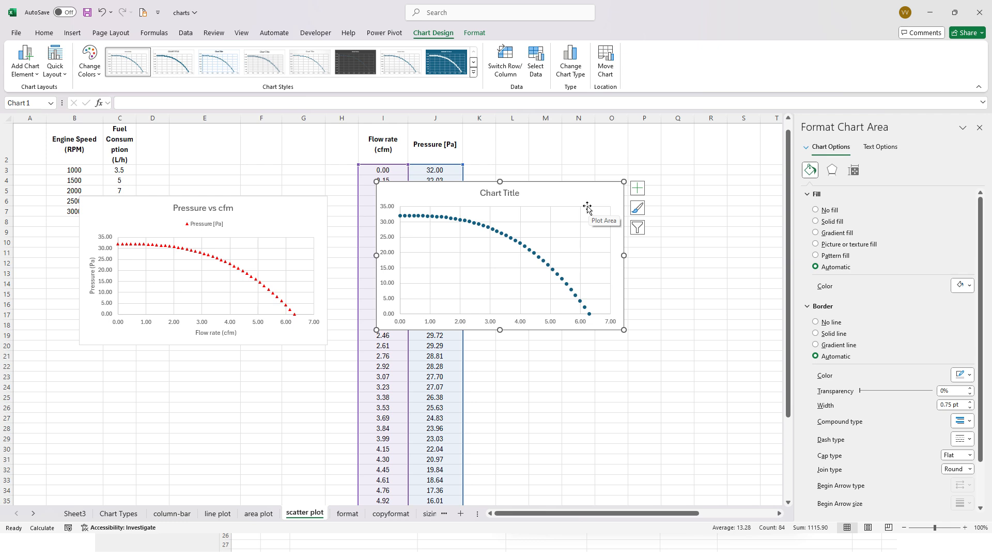
{"action": "left_click_drag", "start_coordinate": [555, 195], "coordinate": [572, 206]}
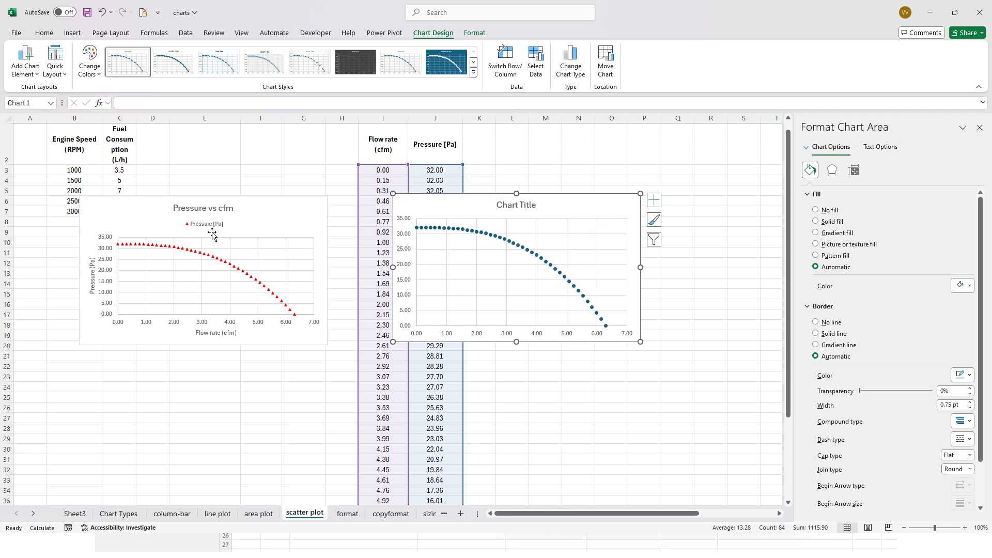
- Examine the title, legend and plot area of the Pressure vs cfm chart as a reference for the new chart
{"action": "left_click", "coordinate": [231, 212]}
{"action": "left_click", "coordinate": [190, 224]}
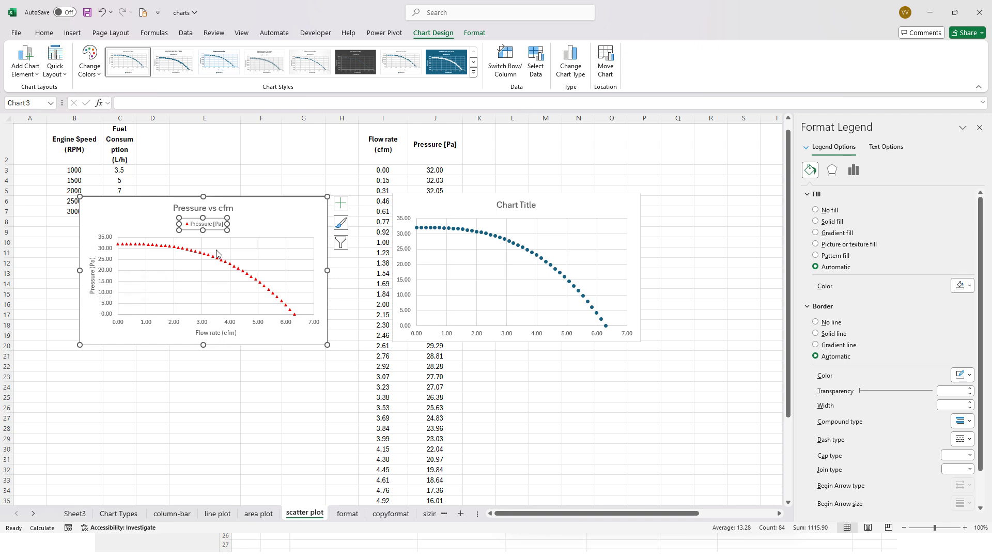
{"action": "left_click", "coordinate": [215, 225]}
{"action": "left_click", "coordinate": [185, 255]}
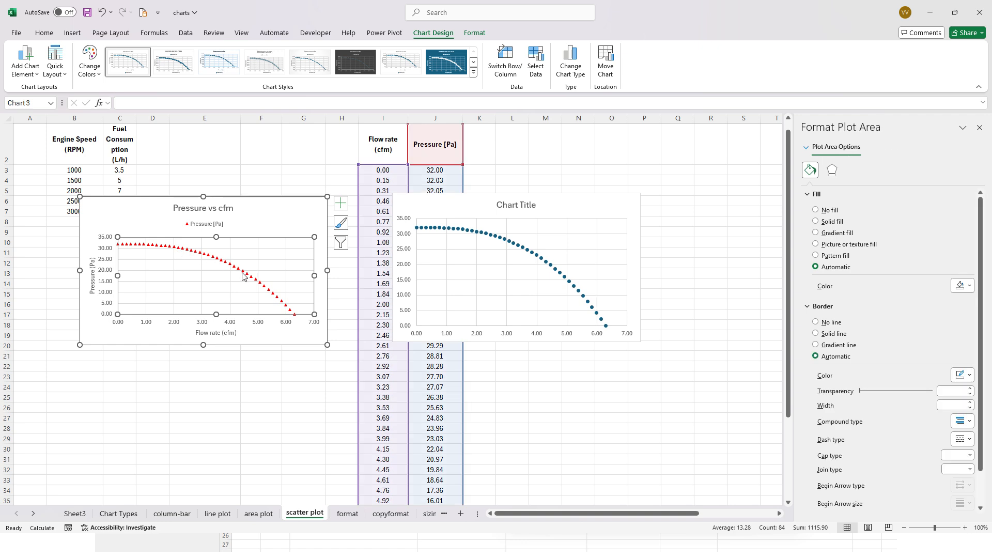
{"action": "left_click", "coordinate": [194, 227]}
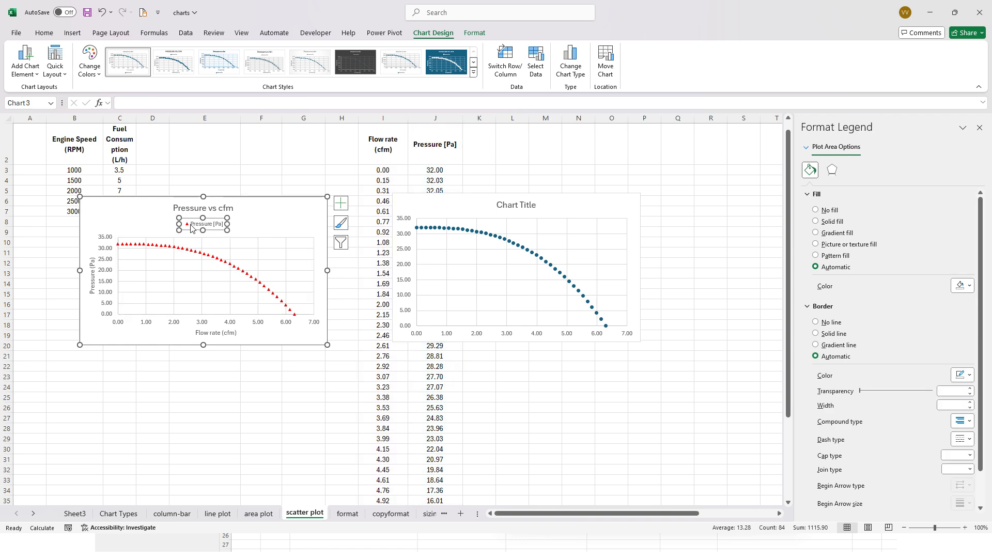
{"action": "left_click", "coordinate": [204, 209]}
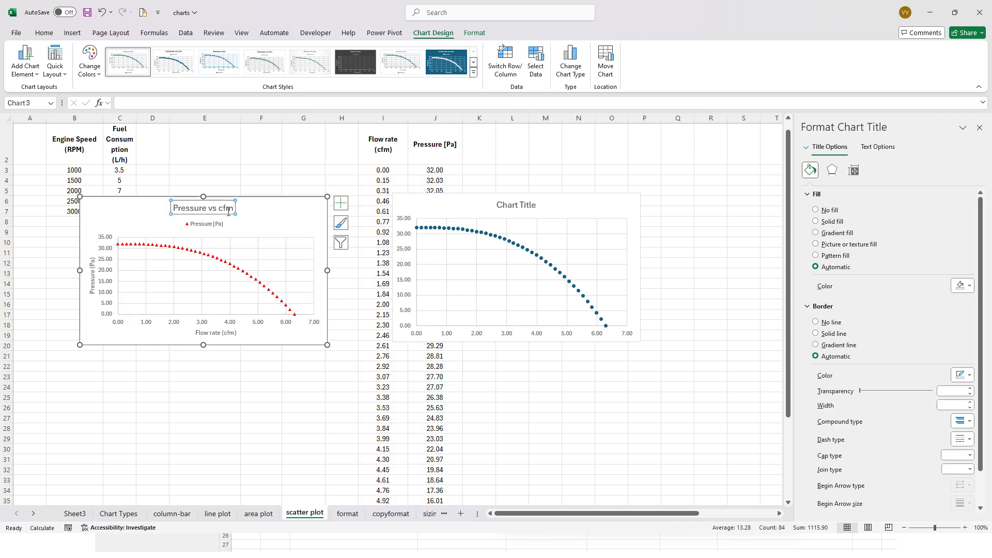
- Move the new scatter chart closer to the Pressure vs cfm chart and add primary horizontal and primary vertical axis titles
{"action": "left_click", "coordinate": [439, 207]}
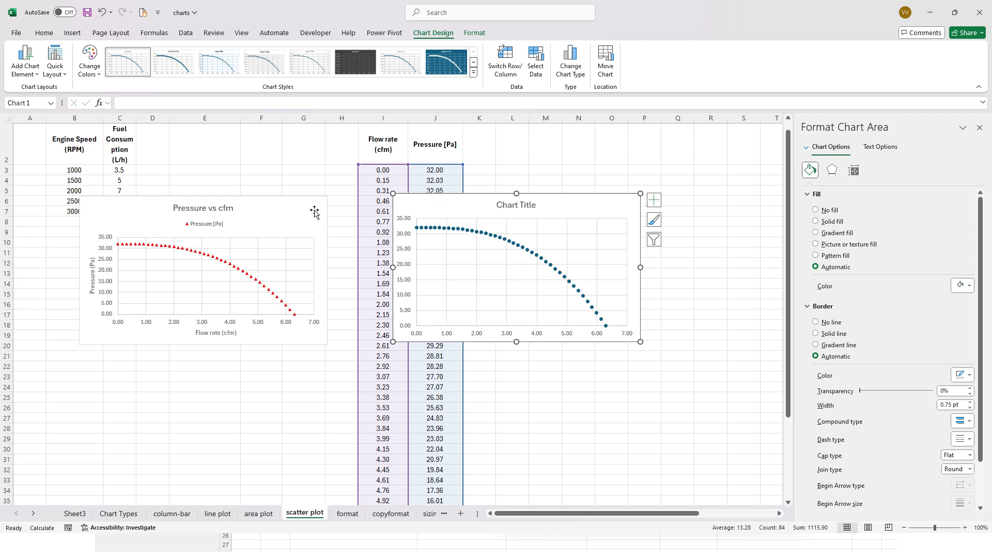
{"action": "left_click_drag", "start_coordinate": [439, 213], "coordinate": [409, 221]}
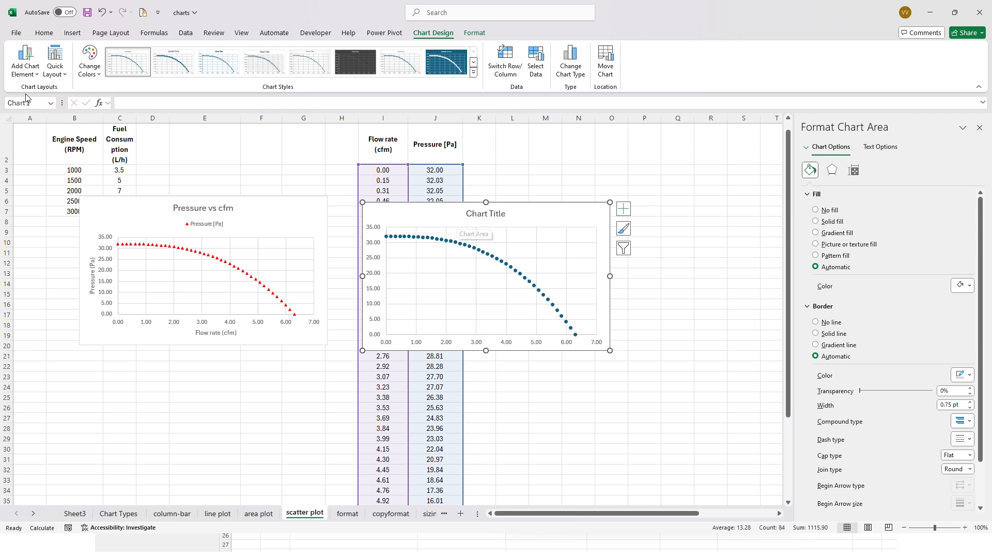
{"action": "left_click", "coordinate": [28, 77]}
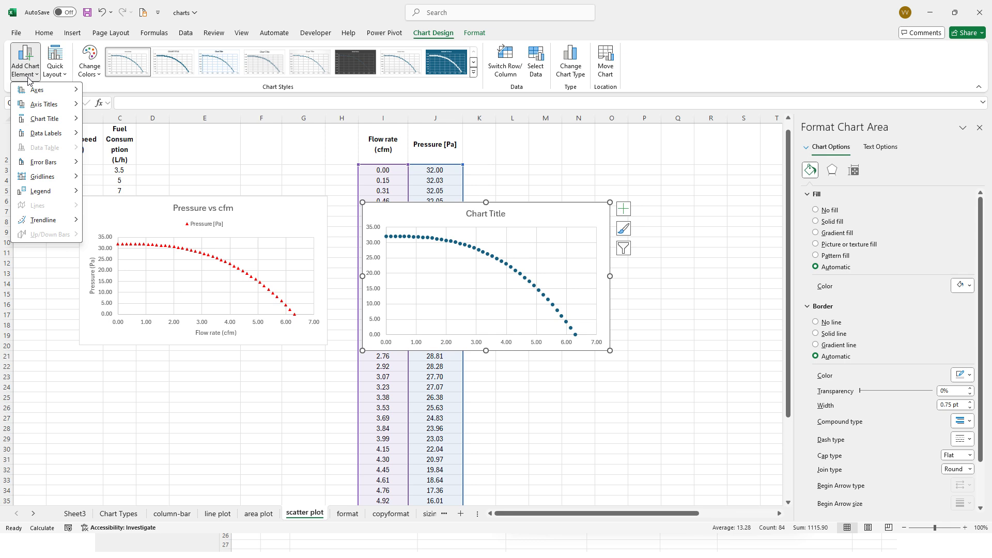
{"action": "mouse_move", "coordinate": [40, 107]}
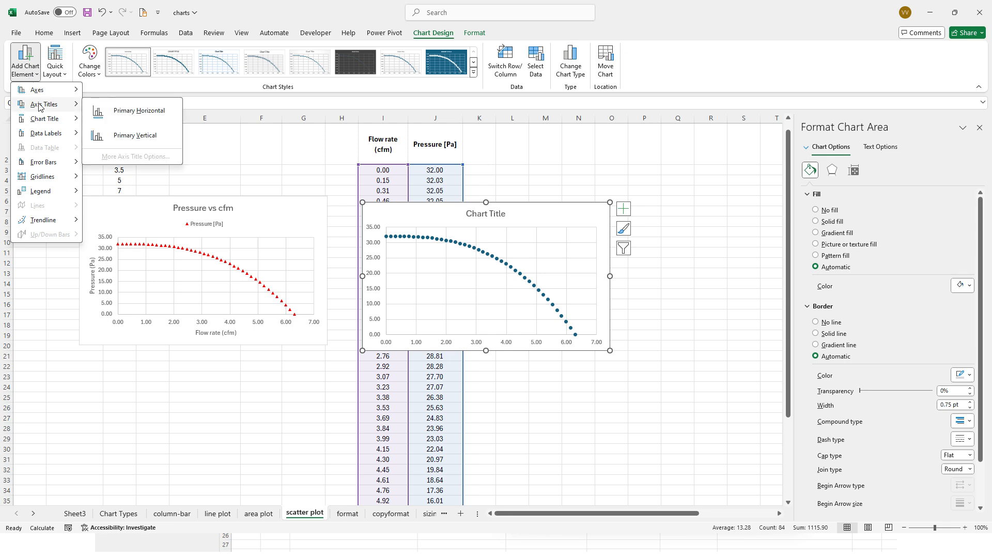
{"action": "left_click", "coordinate": [146, 117]}
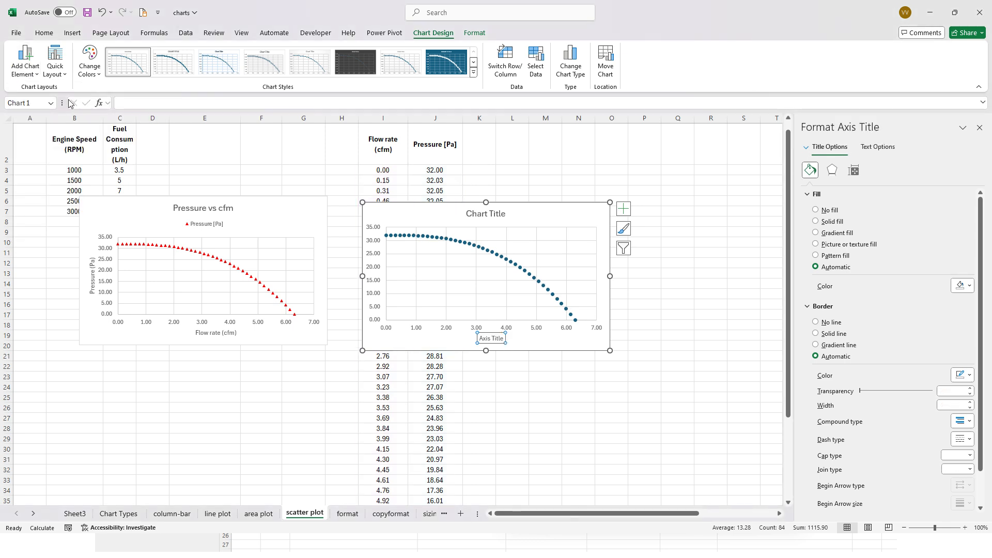
{"action": "left_click", "coordinate": [25, 65]}
{"action": "mouse_move", "coordinate": [59, 107]}
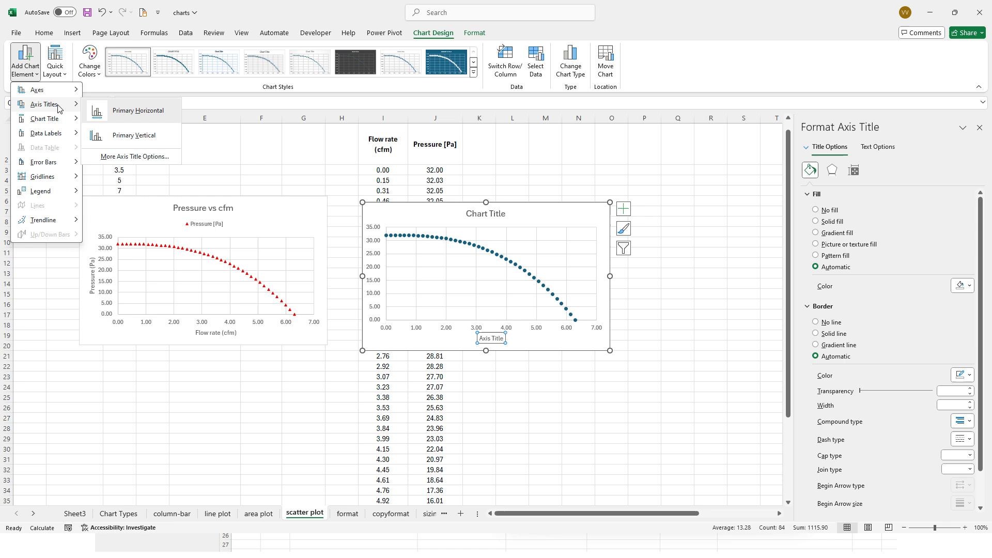
{"action": "left_click", "coordinate": [142, 136]}
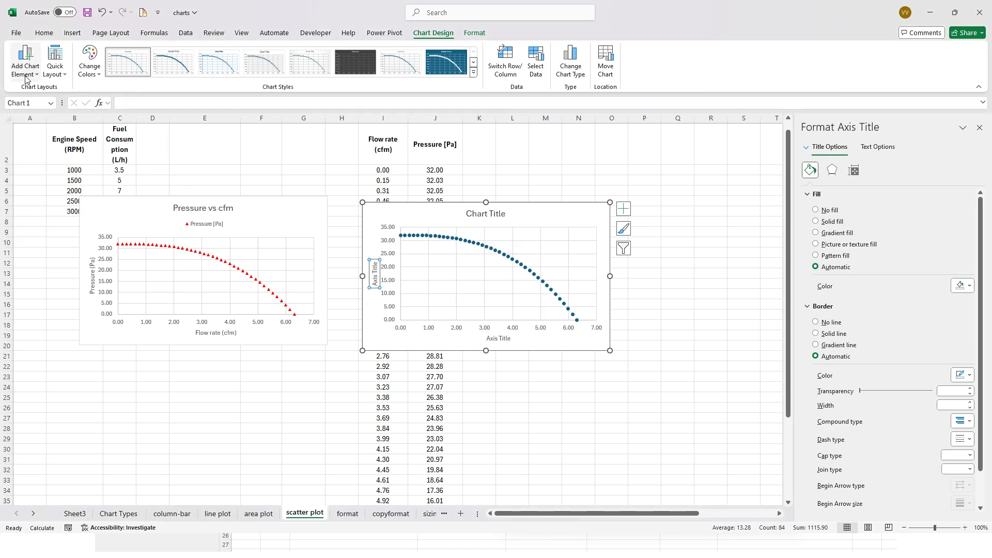
- Add a legend at the top of the new scatter chart and move both charts apart around the flow rate and pressure columns
{"action": "left_click", "coordinate": [473, 214]}
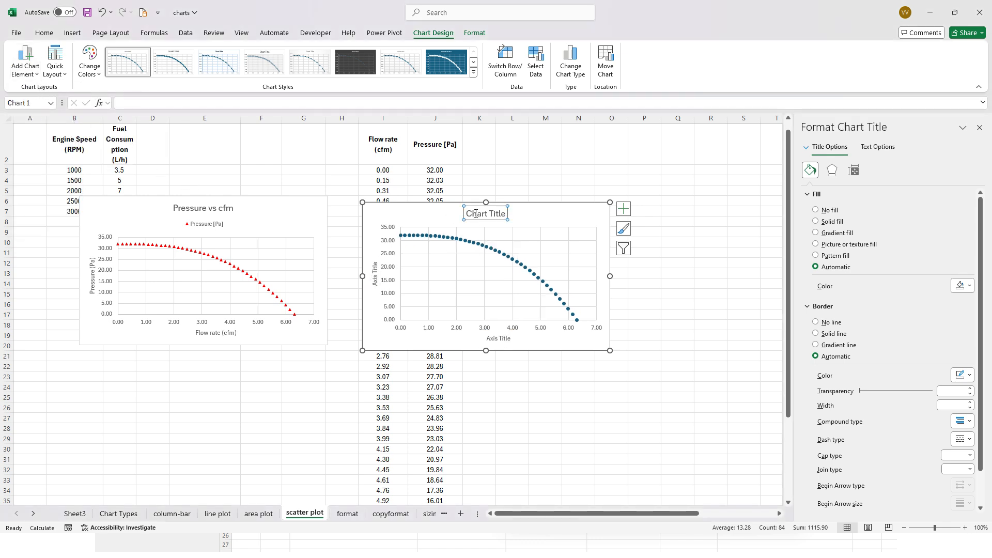
{"action": "left_click", "coordinate": [29, 78]}
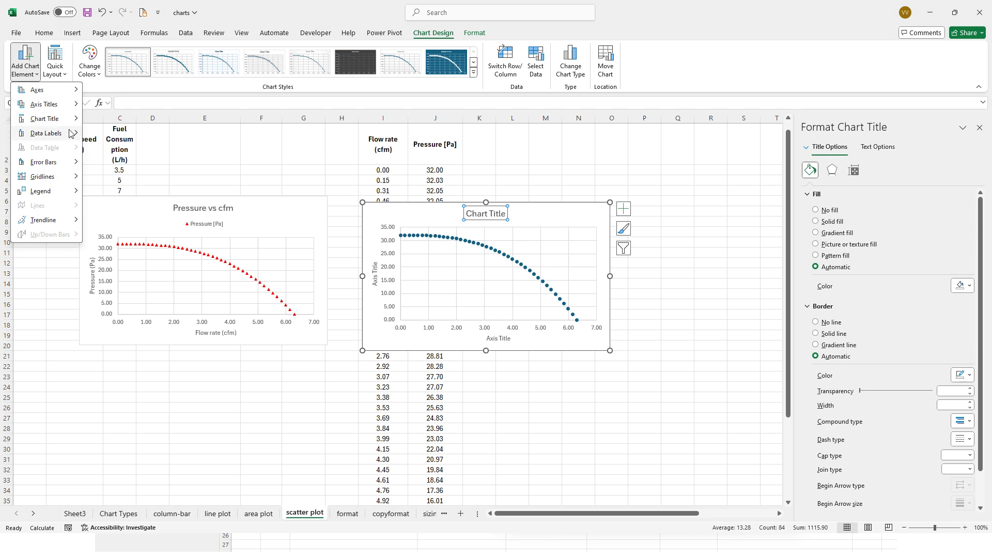
{"action": "mouse_move", "coordinate": [54, 191]}
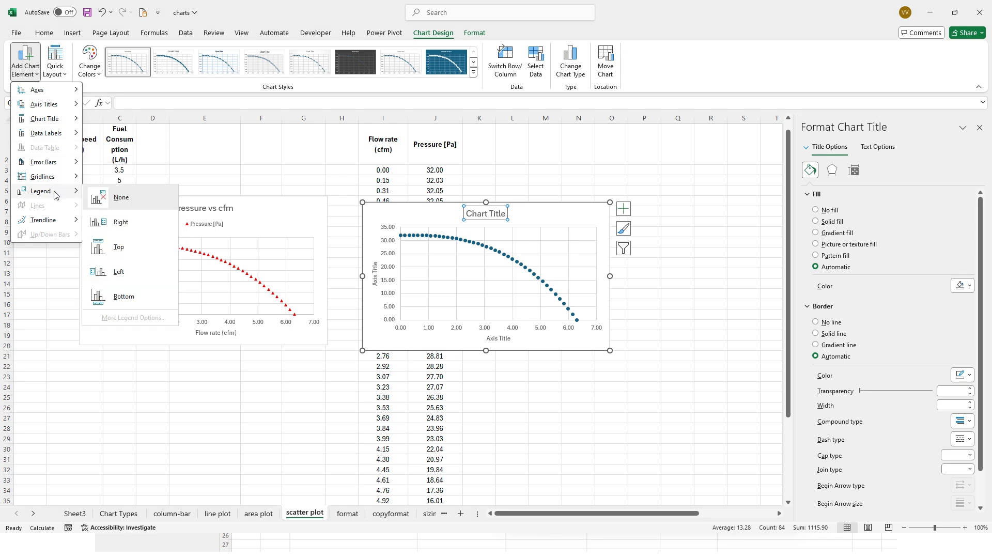
{"action": "left_click", "coordinate": [146, 244]}
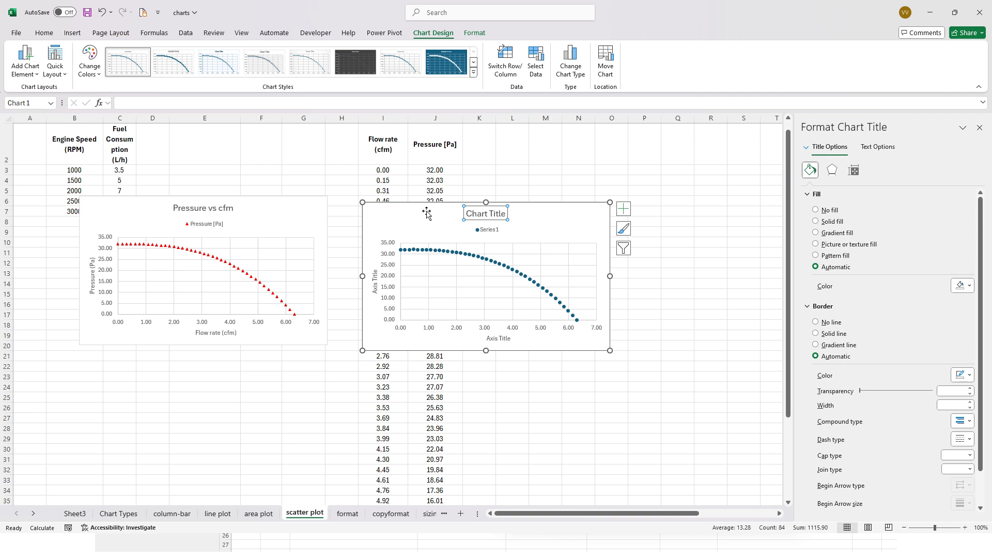
{"action": "left_click_drag", "start_coordinate": [427, 212], "coordinate": [486, 248]}
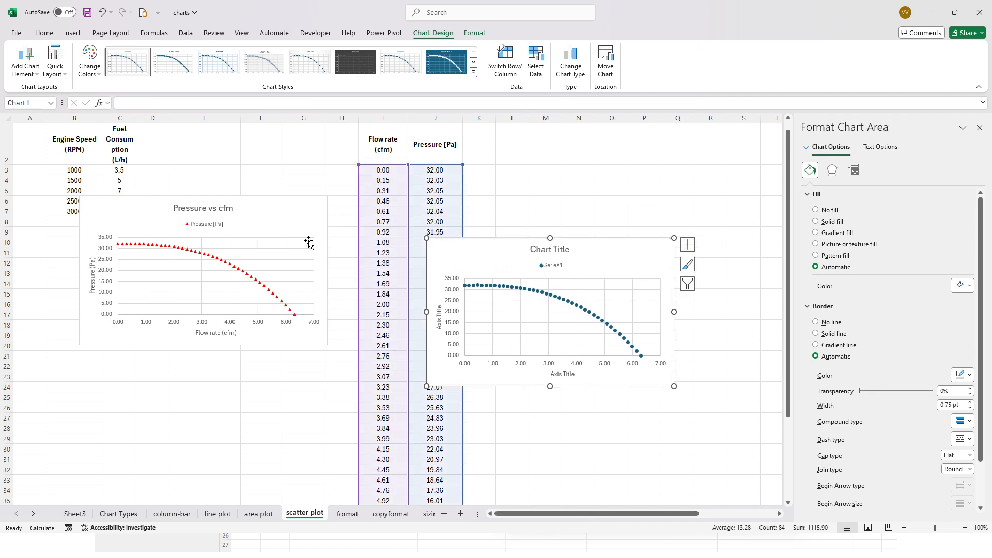
{"action": "left_click_drag", "start_coordinate": [274, 222], "coordinate": [257, 248]}
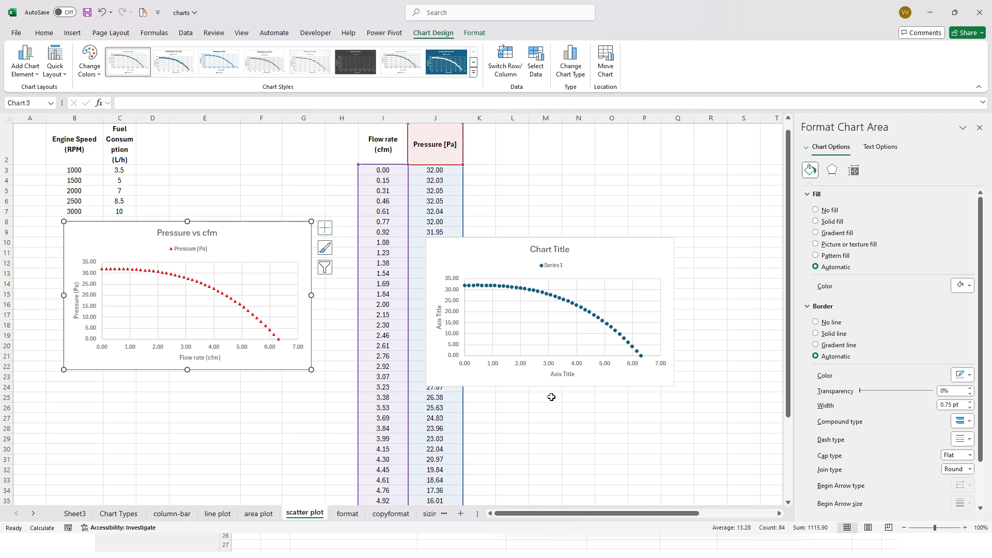
- Replace the new chart's horizontal axis title with the text "Flowrate [cfm]"
{"action": "left_click", "coordinate": [563, 373]}
{"action": "triple_click", "coordinate": [567, 375]}
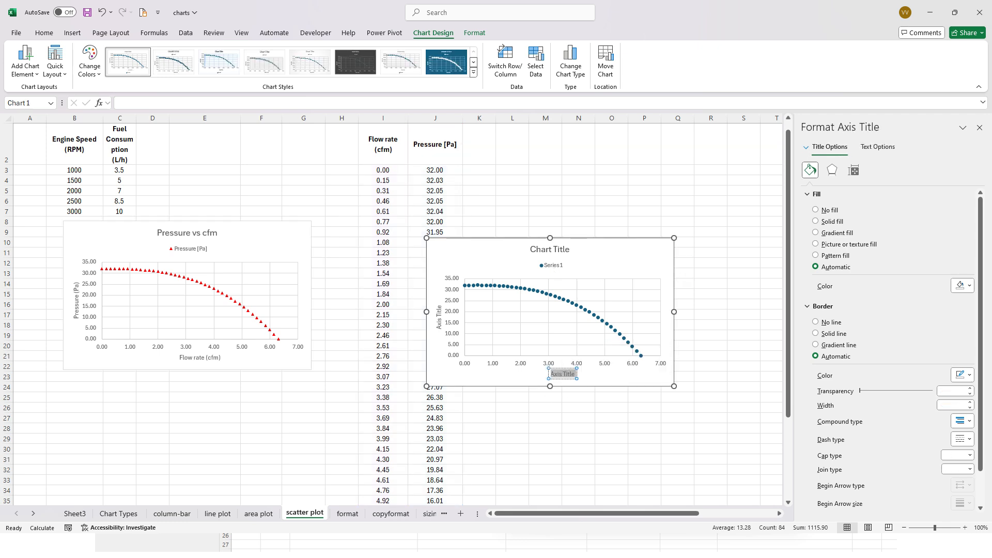
{"action": "type", "text": "Flowrate"}
{"action": "type", "text": " ("}
{"action": "type", "text": "cf"}
{"action": "type", "text": "m"}
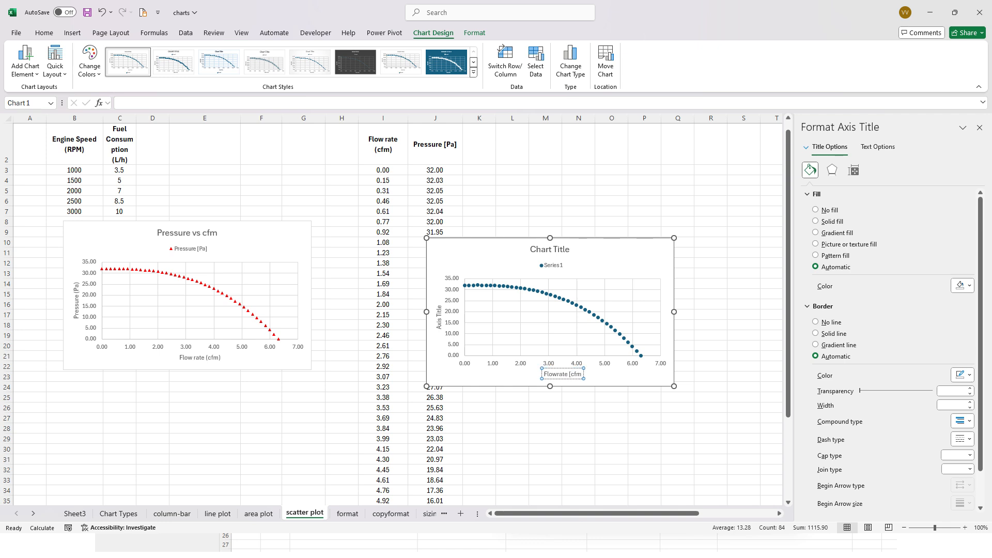
{"action": "type", "text": "]"}
{"action": "left_click", "coordinate": [336, 206]}
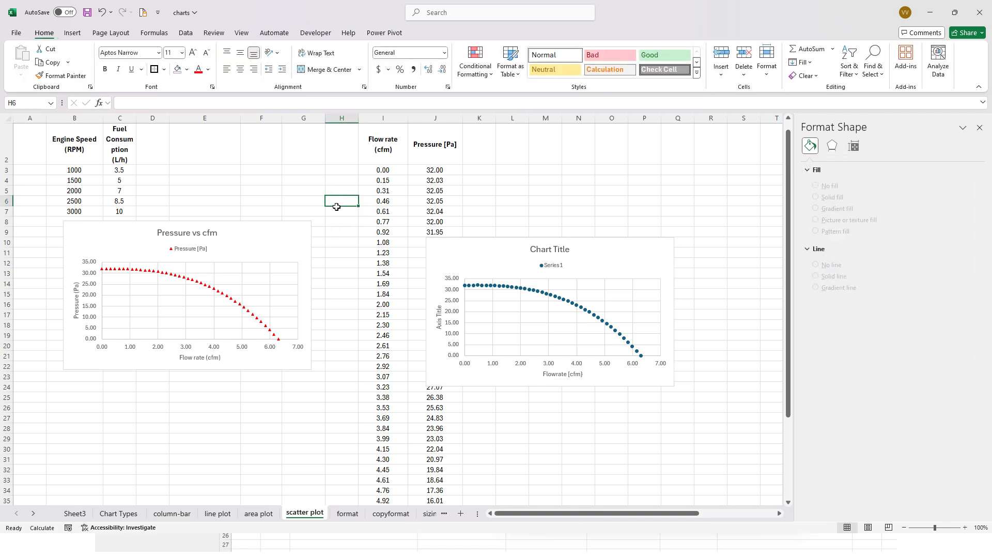
- Change the flow rate column header in I2 to "Flow rate of air (cfm)"
{"action": "left_click", "coordinate": [388, 135]}
{"action": "double_click", "coordinate": [397, 150]}
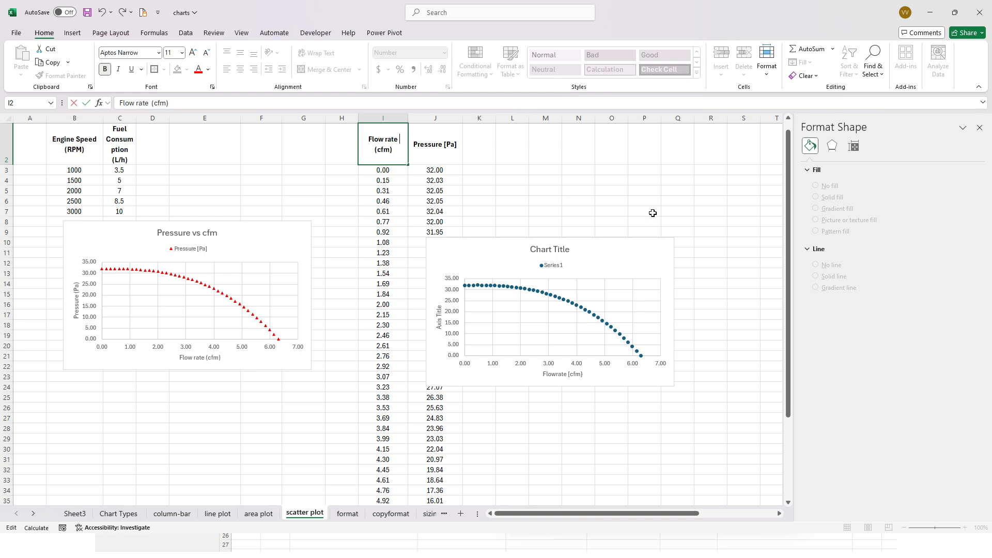
{"action": "type", "text": "of air"}
{"action": "key", "text": "Return"}
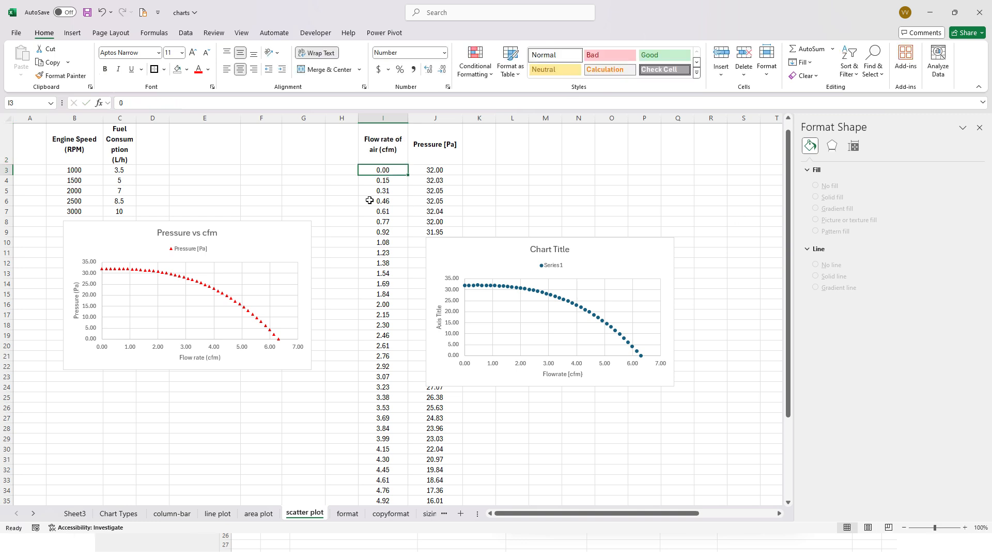
- Link the new chart's horizontal axis title to header cell I2 with the formula ='scatter plot'!$I$2
{"action": "left_click", "coordinate": [566, 377]}
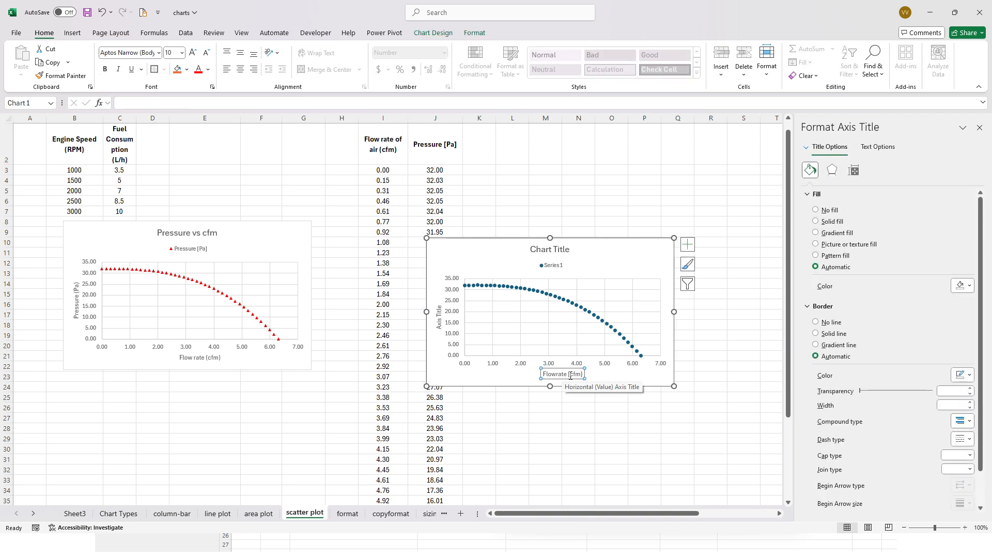
{"action": "triple_click", "coordinate": [570, 375]}
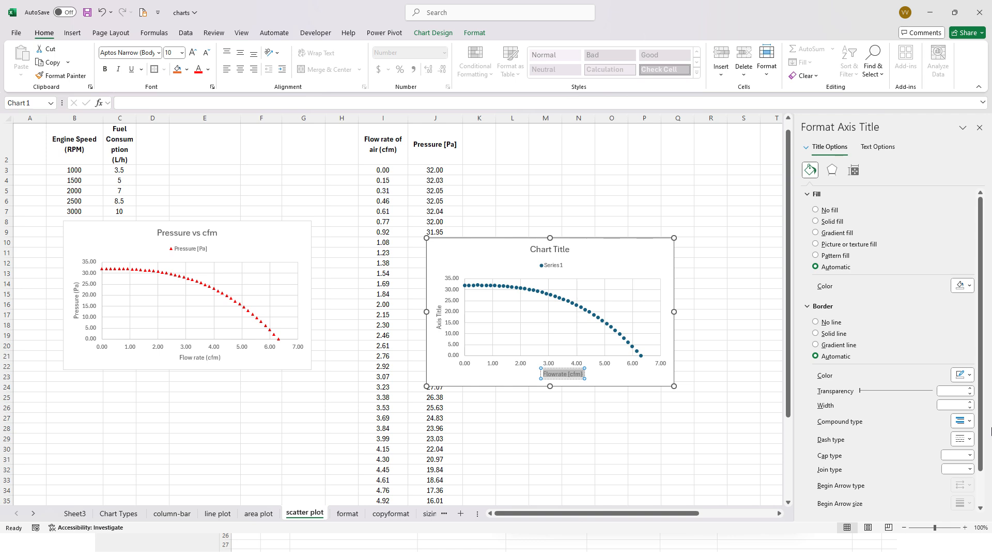
{"action": "left_click", "coordinate": [200, 103]}
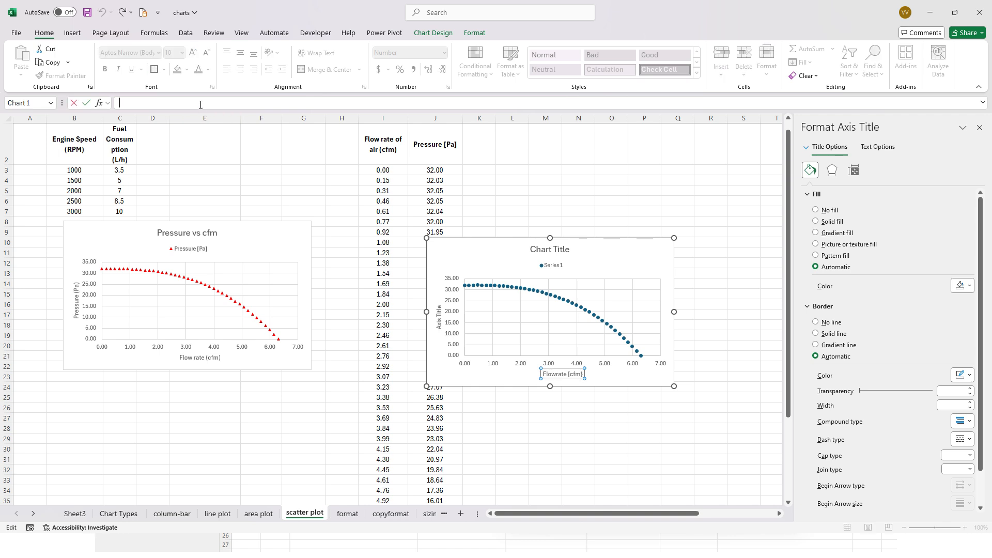
{"action": "type", "text": "="}
{"action": "left_click", "coordinate": [387, 150]}
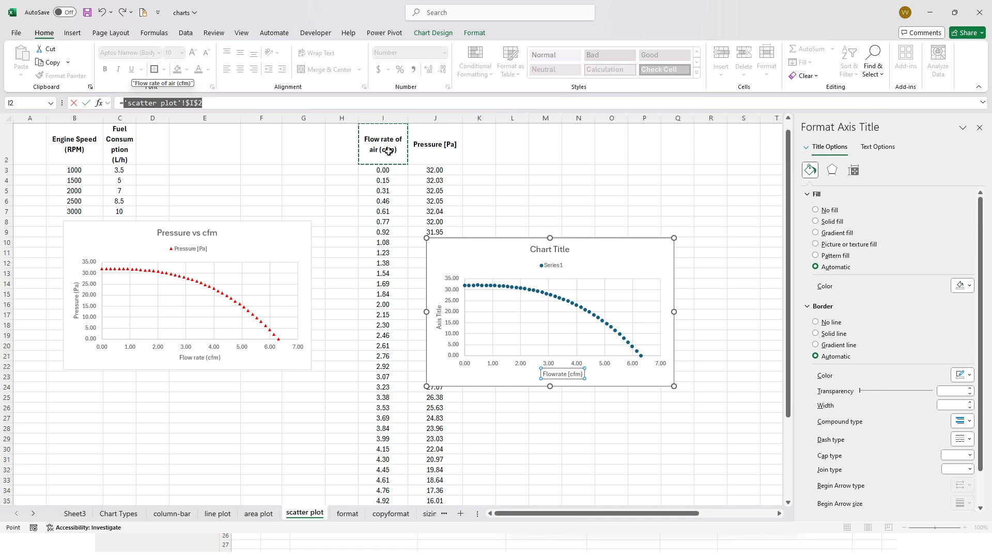
{"action": "key", "text": "Return"}
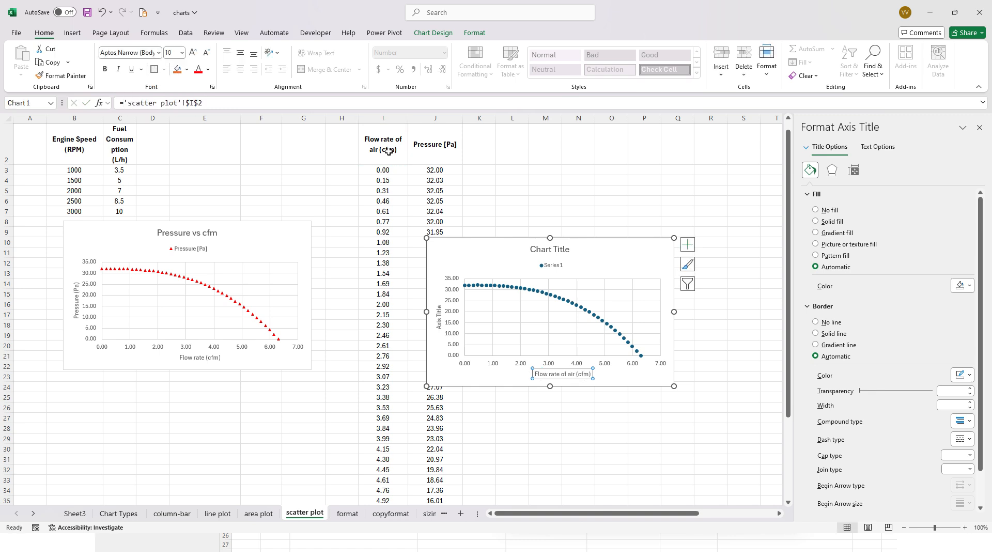
{"action": "left_click", "coordinate": [599, 381]}
{"action": "left_click", "coordinate": [567, 377]}
{"action": "left_click", "coordinate": [383, 136]}
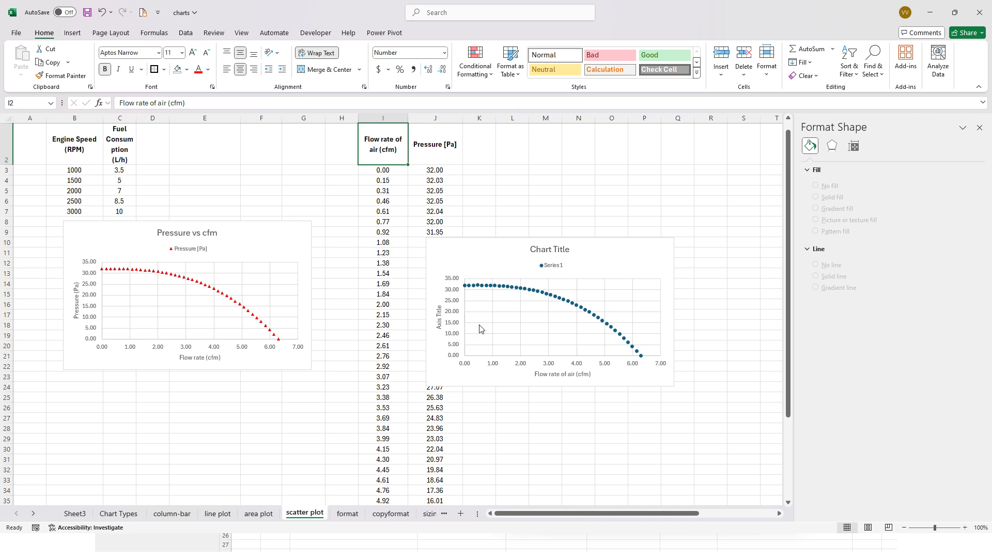
- Link the new chart's vertical axis title to header cell J2 with the formula ='scatter plot'!$J$2
{"action": "left_click", "coordinate": [439, 320]}
{"action": "left_click", "coordinate": [438, 320]}
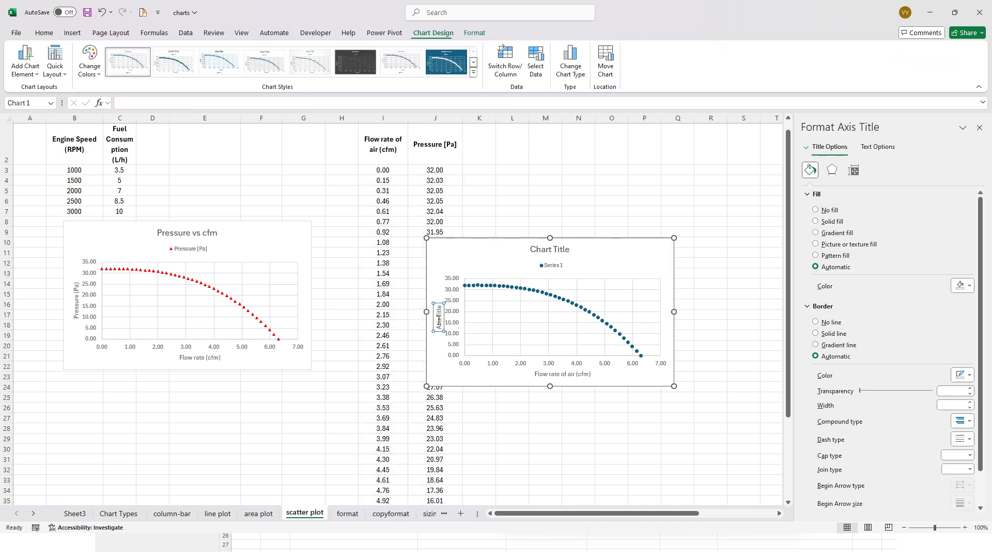
{"action": "double_click", "coordinate": [438, 320]}
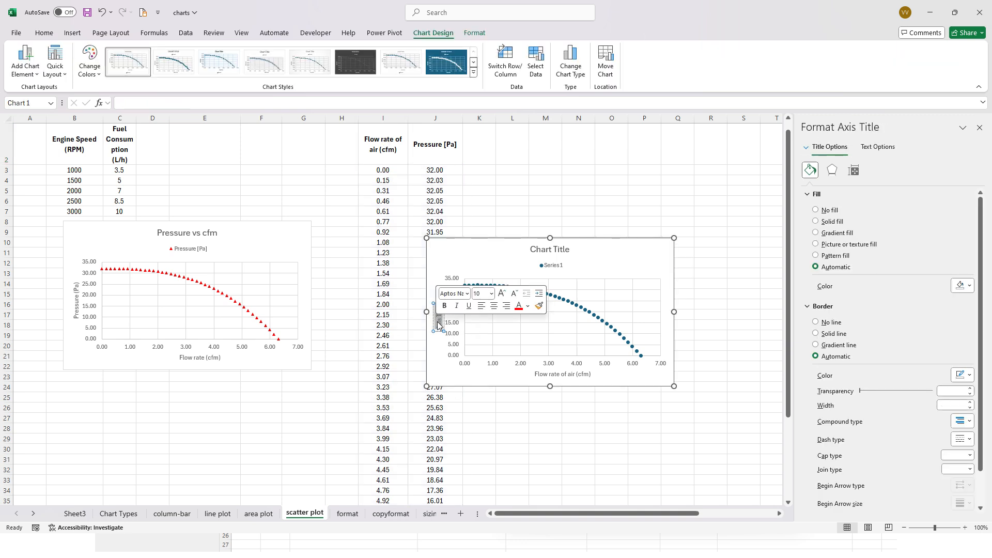
{"action": "left_click", "coordinate": [249, 97]}
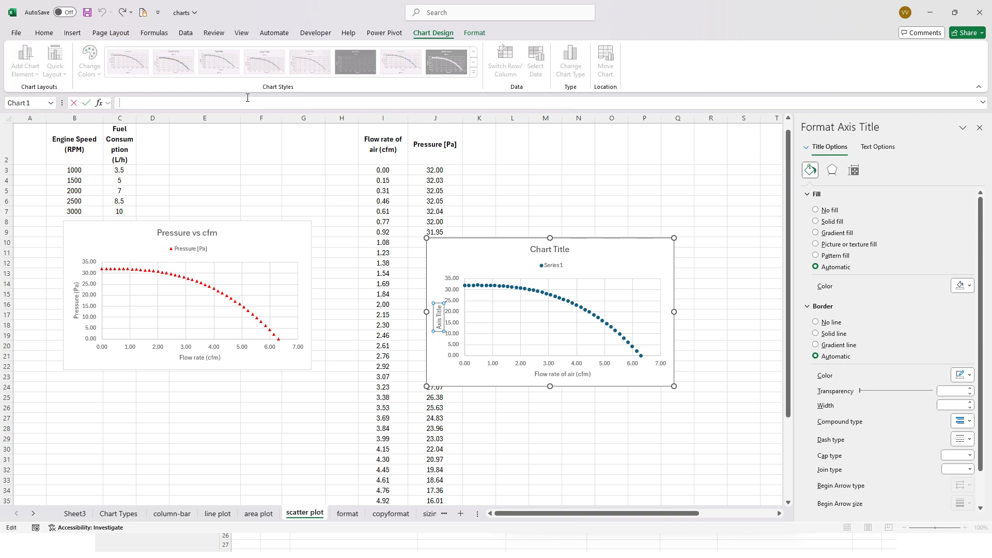
{"action": "left_click", "coordinate": [429, 152]}
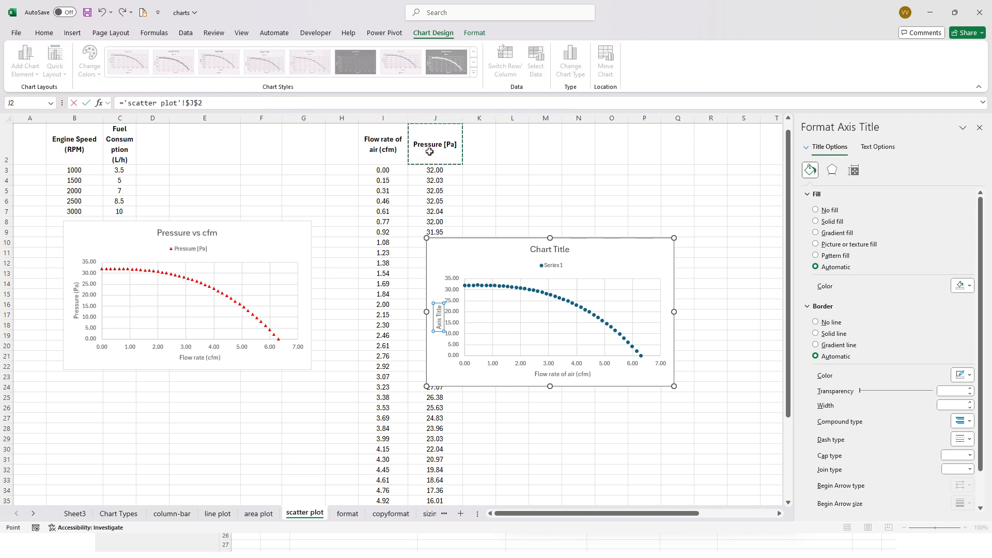
{"action": "key", "text": "Return"}
{"action": "left_click", "coordinate": [453, 261]}
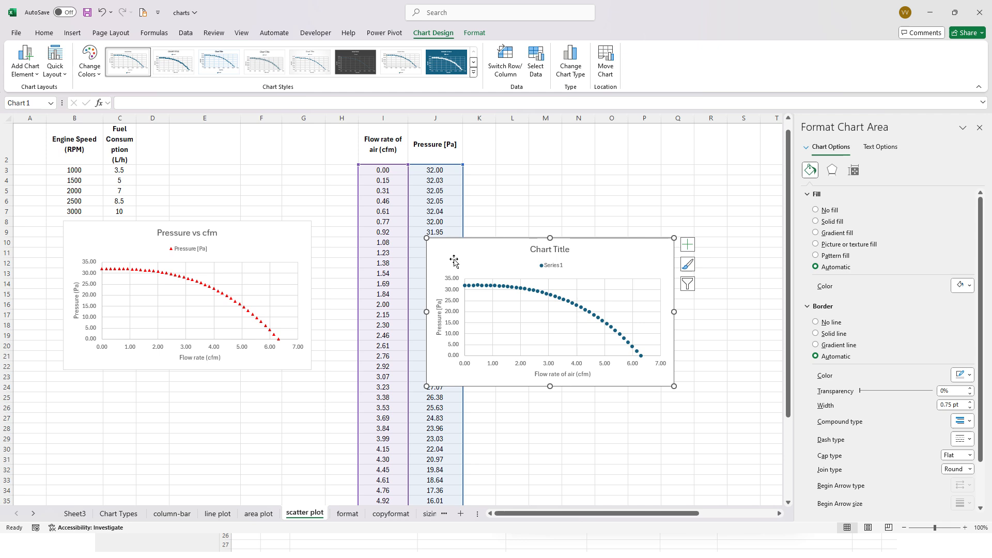
{"action": "left_click", "coordinate": [439, 315]}
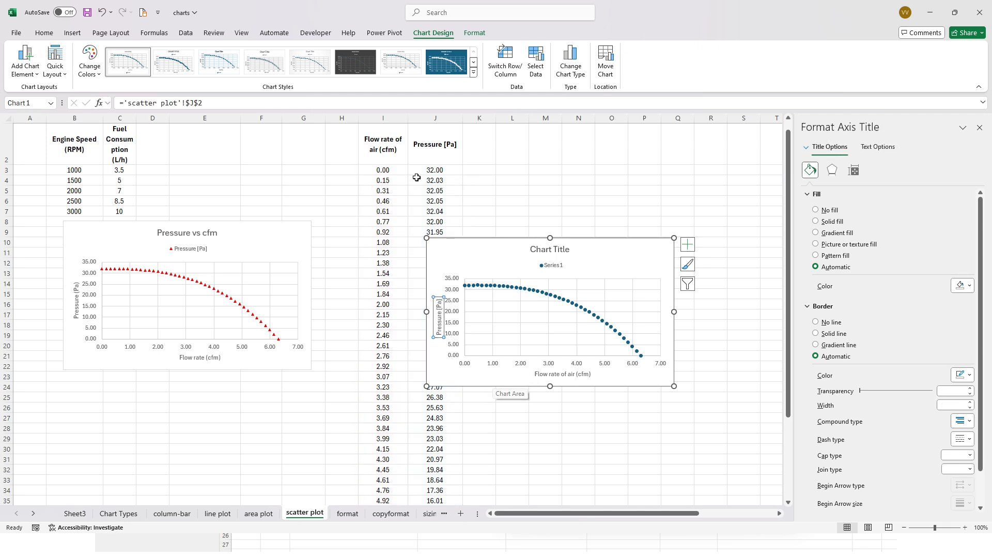
- Remove the units from headers J2 and I2, leaving "Pressure" and "Flow rate of air", and check the linked axis titles
{"action": "left_click", "coordinate": [397, 148]}
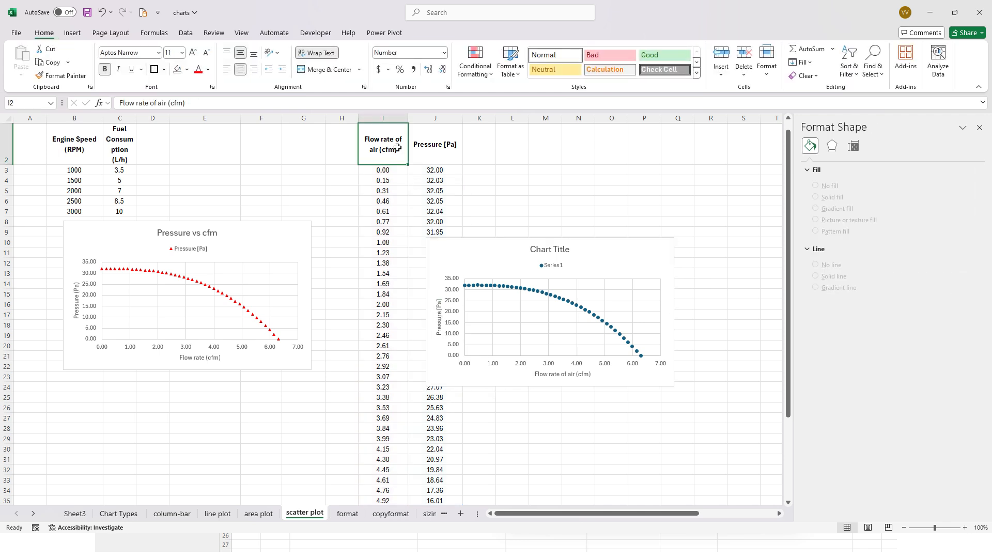
{"action": "left_click", "coordinate": [432, 150]}
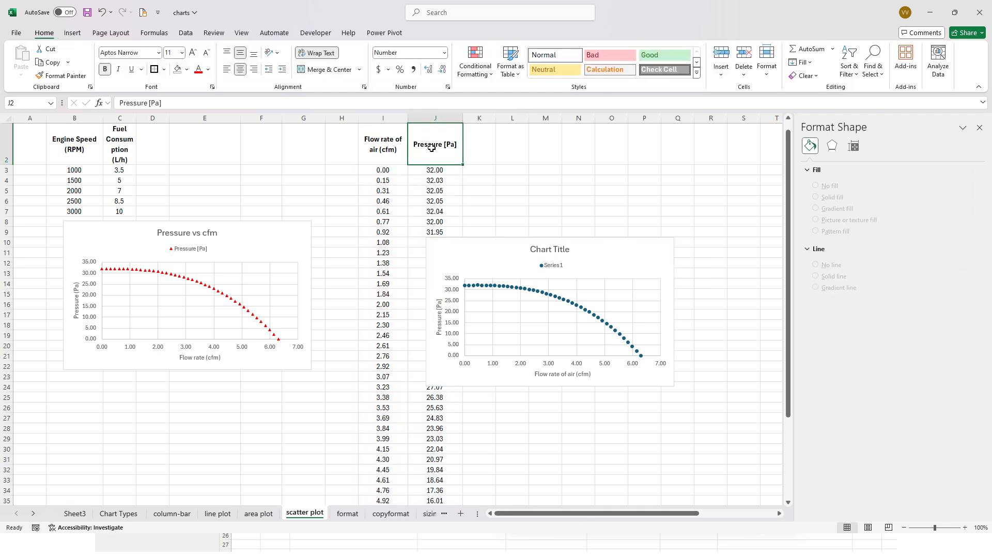
{"action": "double_click", "coordinate": [458, 147]}
{"action": "left_click_drag", "start_coordinate": [457, 146], "coordinate": [449, 146]}
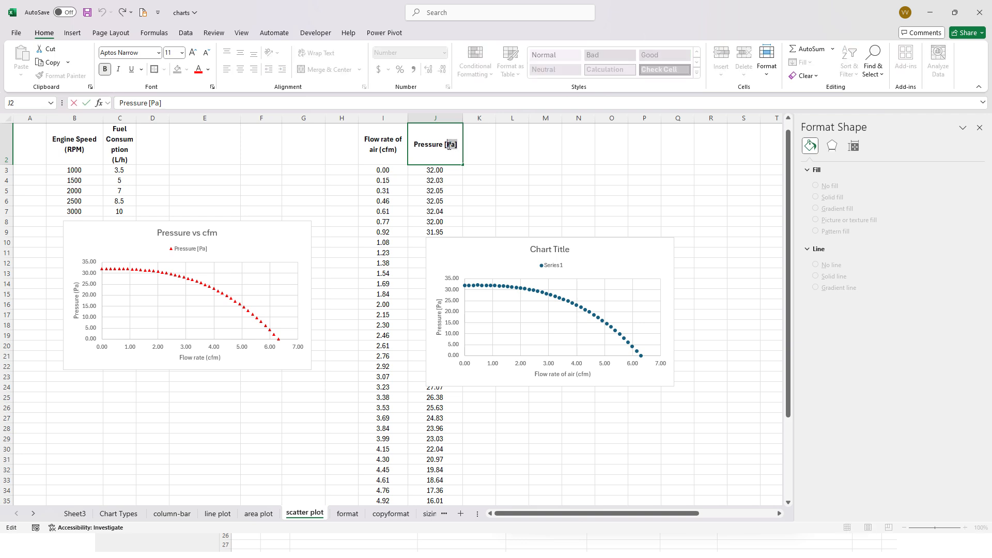
{"action": "key", "text": "BackSpace"}
{"action": "double_click", "coordinate": [399, 147]}
{"action": "left_click_drag", "start_coordinate": [394, 150], "coordinate": [373, 150]}
{"action": "key", "text": "BackSpace"}
{"action": "left_click", "coordinate": [465, 157]}
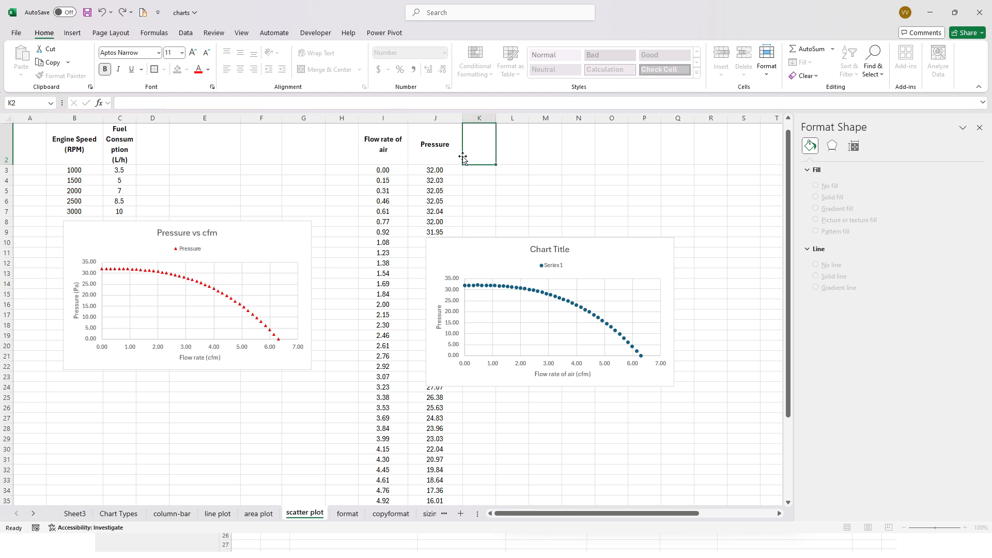
{"action": "left_click", "coordinate": [568, 374]}
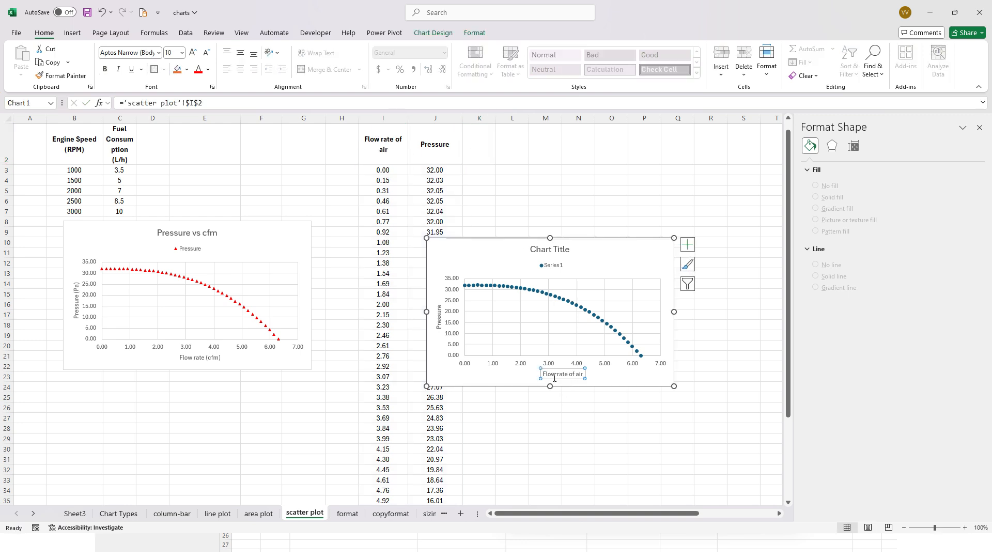
{"action": "left_click", "coordinate": [437, 315]}
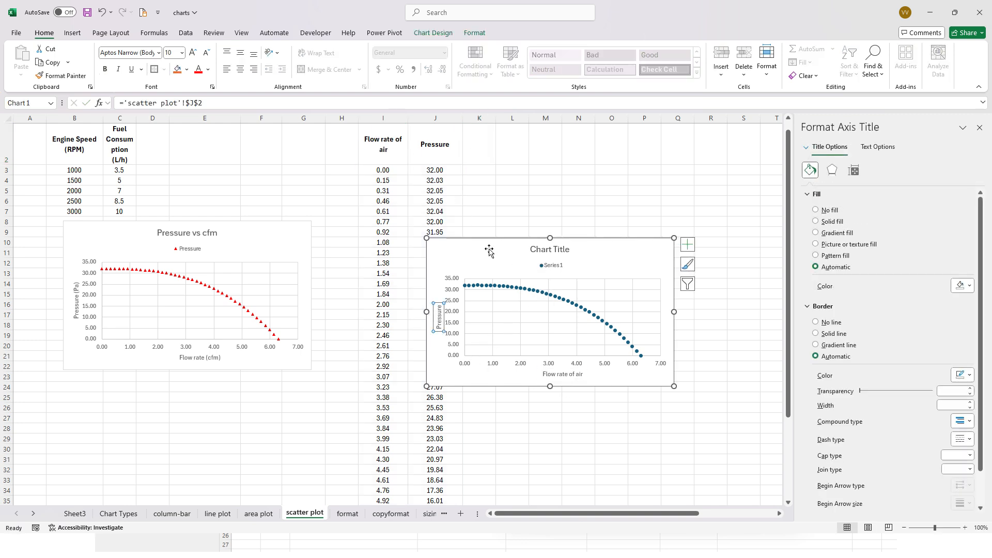
- Enter the chart title text "Pressure vs Cfm" in cell L2
{"action": "left_click", "coordinate": [512, 142]}
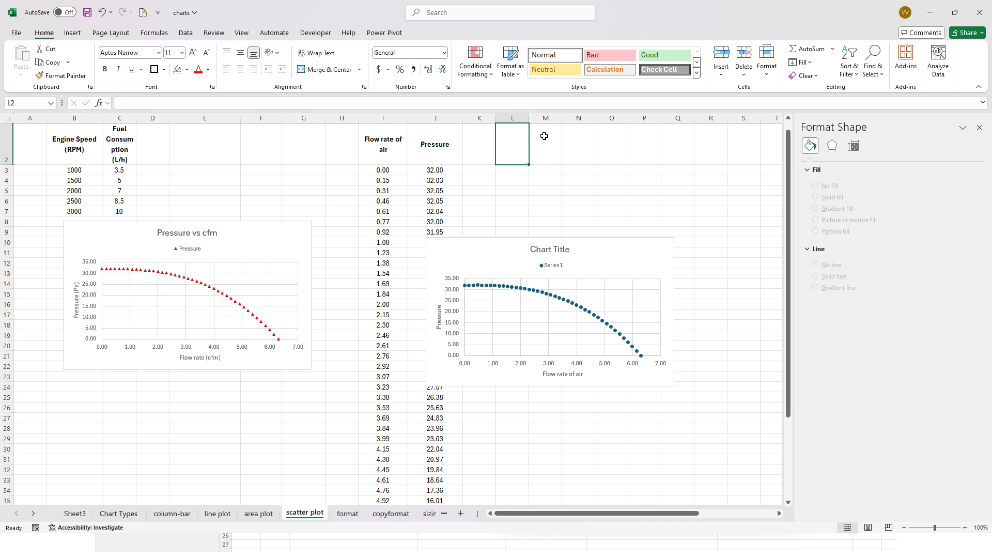
{"action": "type", "text": "P"}
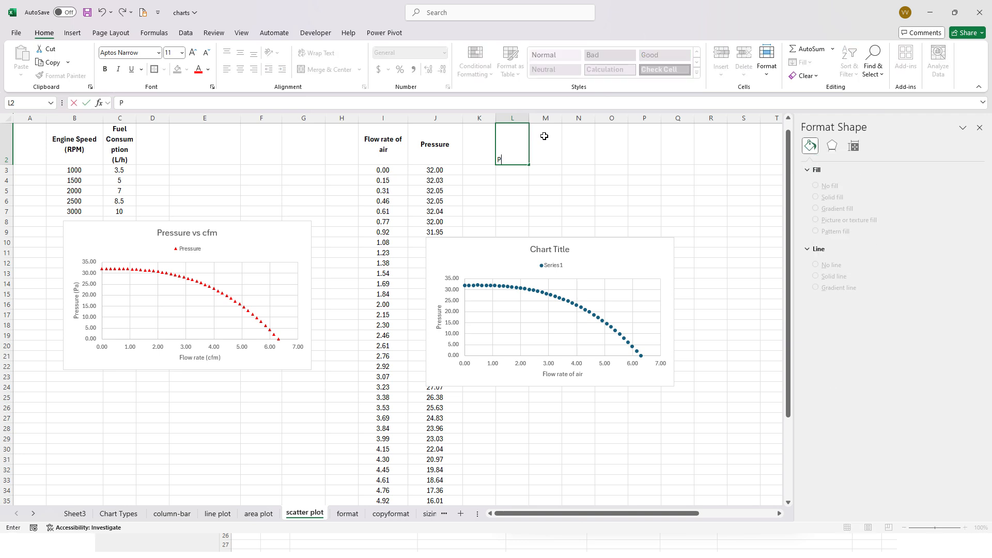
{"action": "type", "text": "ressure vs Cfm"}
{"action": "key", "text": "Return"}
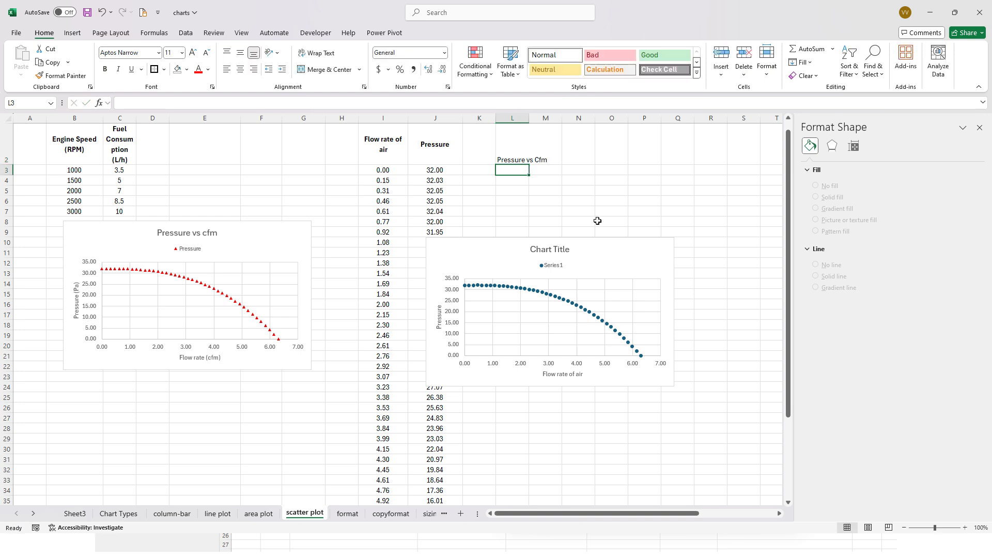
- Link the new scatter chart's title to cell L2 with the formula ='scatter plot'!$L$2
{"action": "triple_click", "coordinate": [550, 249]}
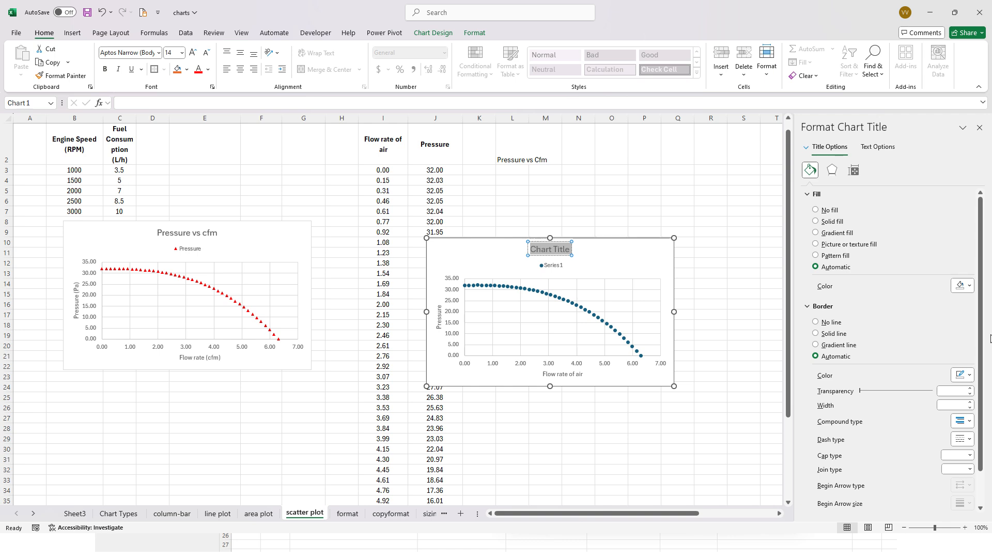
{"action": "left_click", "coordinate": [320, 104]}
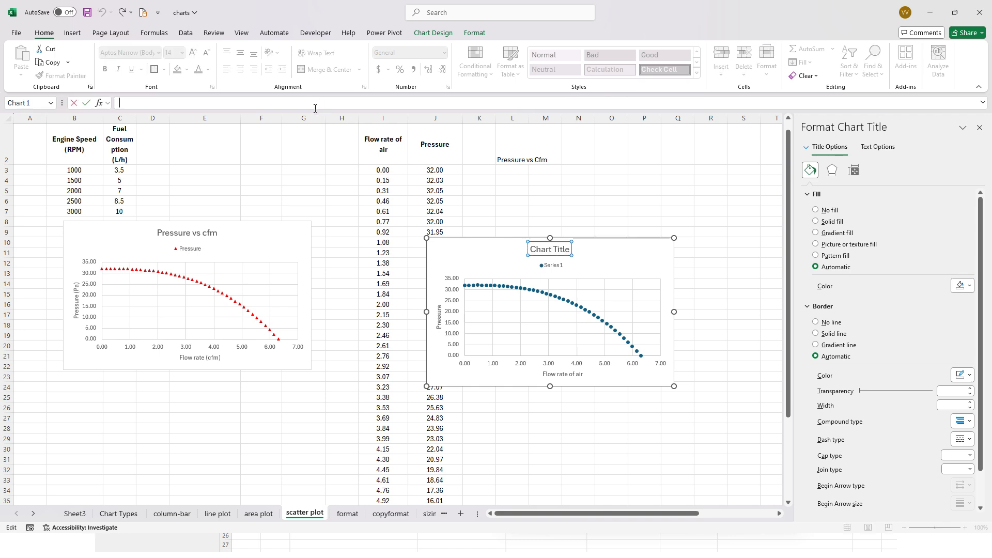
{"action": "type", "text": "="}
{"action": "left_click", "coordinate": [513, 153]}
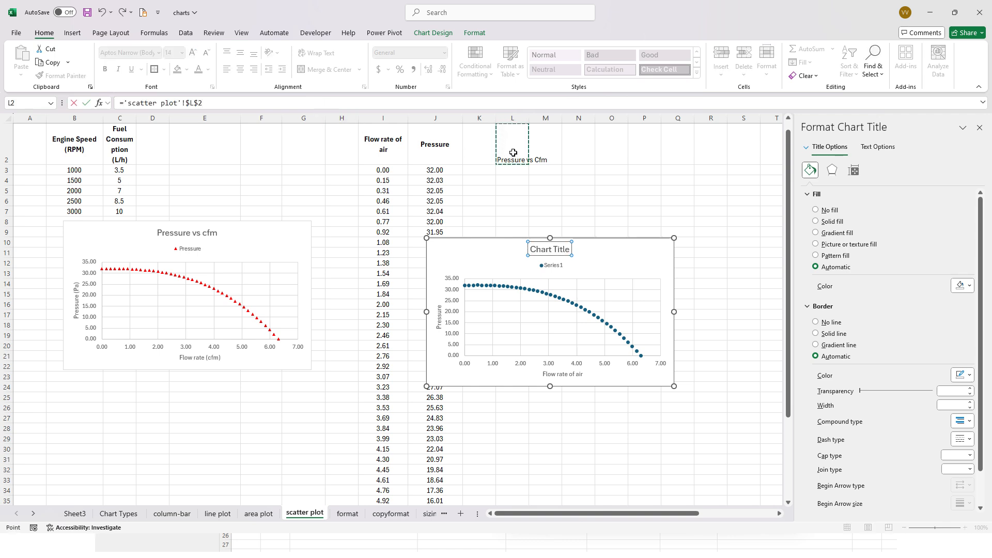
{"action": "key", "text": "Return"}
{"action": "left_click", "coordinate": [571, 271]}
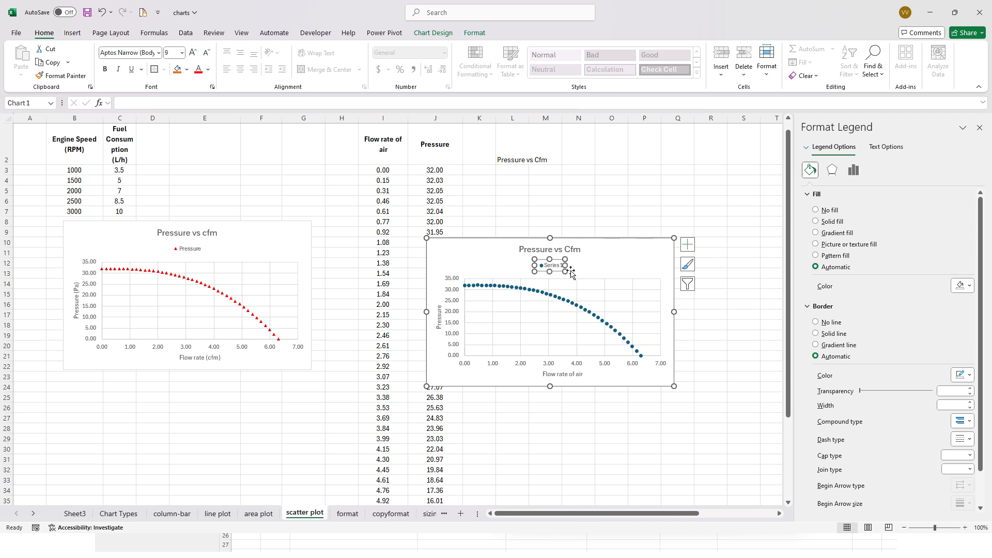
{"action": "left_click", "coordinate": [548, 303]}
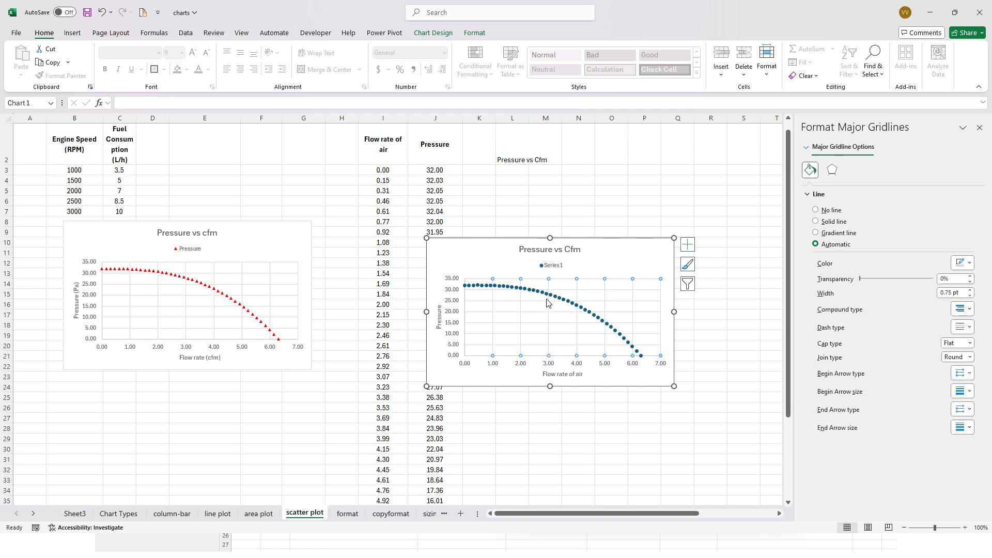
- Name the new scatter chart's data series from header cell J2 in the chart's source data
{"action": "left_click", "coordinate": [549, 266]}
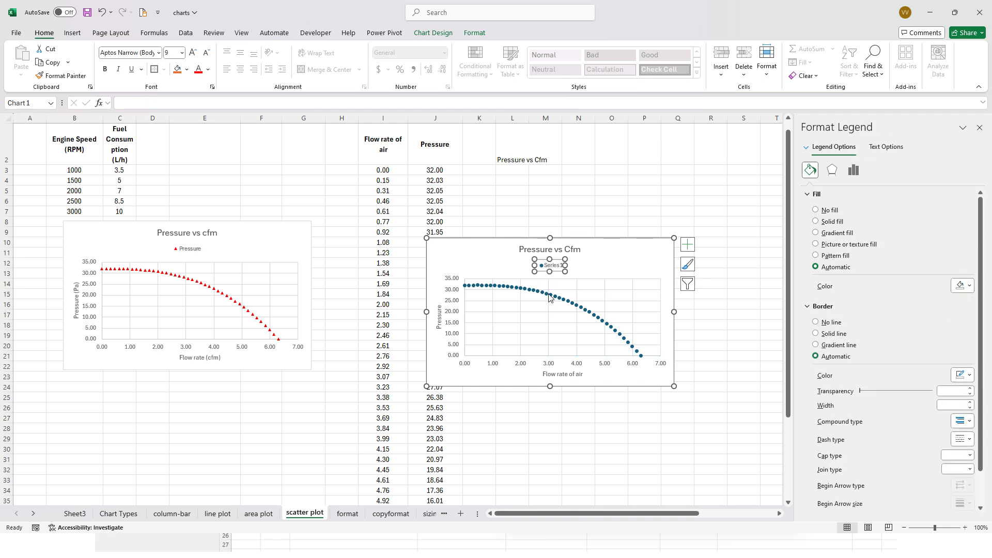
{"action": "left_click", "coordinate": [548, 297]}
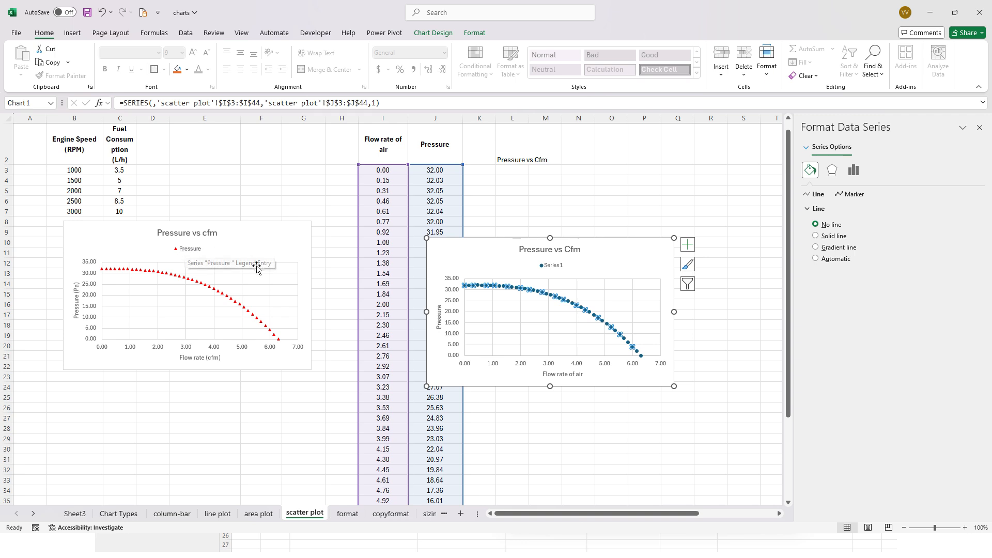
{"action": "right_click", "coordinate": [571, 307]}
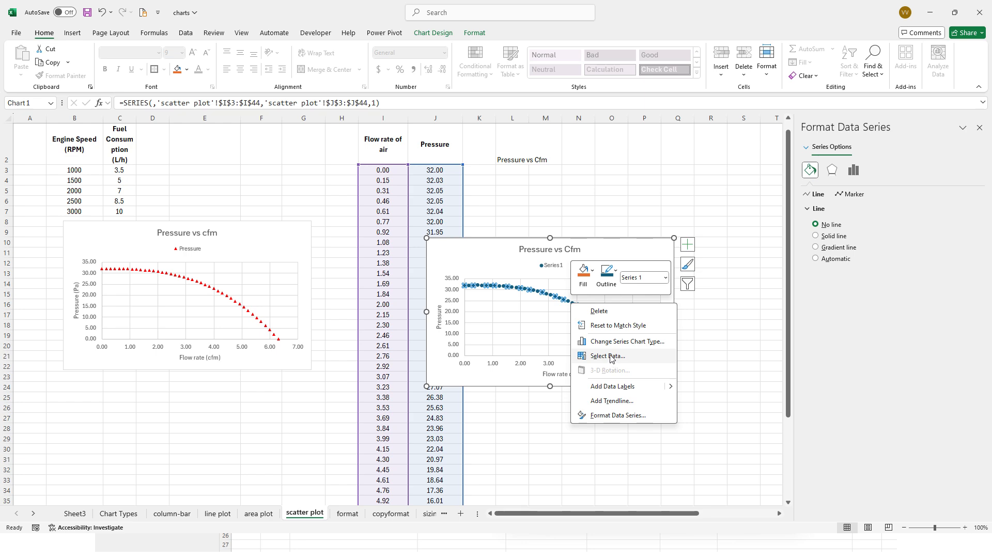
{"action": "left_click", "coordinate": [509, 277]}
{"action": "right_click", "coordinate": [527, 288]}
{"action": "left_click", "coordinate": [569, 343]}
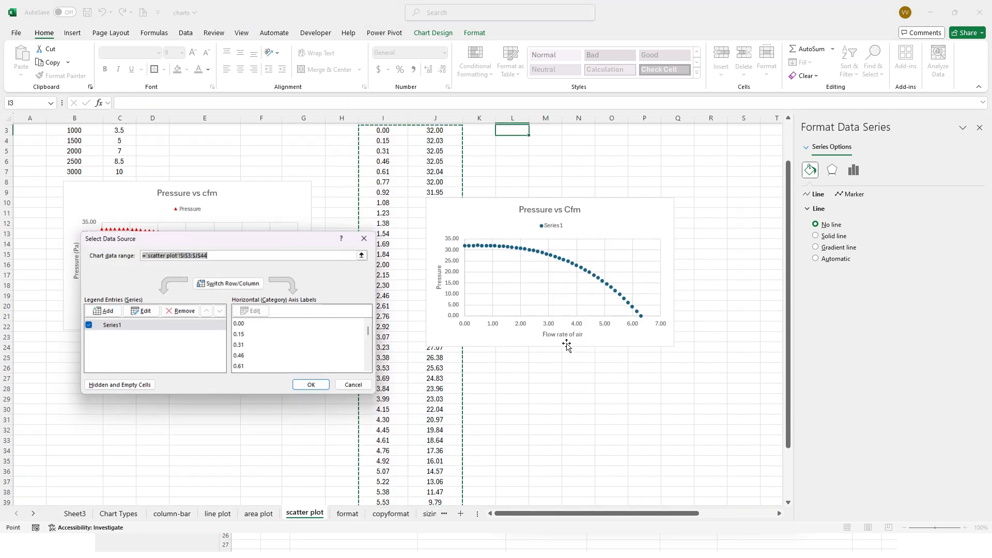
{"action": "left_click", "coordinate": [141, 311]}
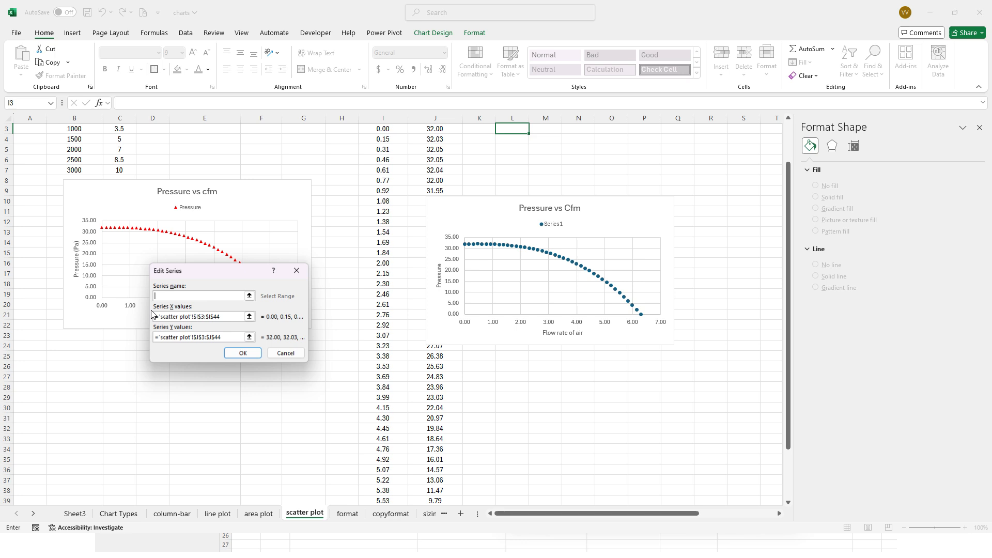
{"action": "left_click", "coordinate": [249, 296]}
{"action": "scroll", "coordinate": [335, 329], "scroll_direction": "up", "scroll_amount": 1}
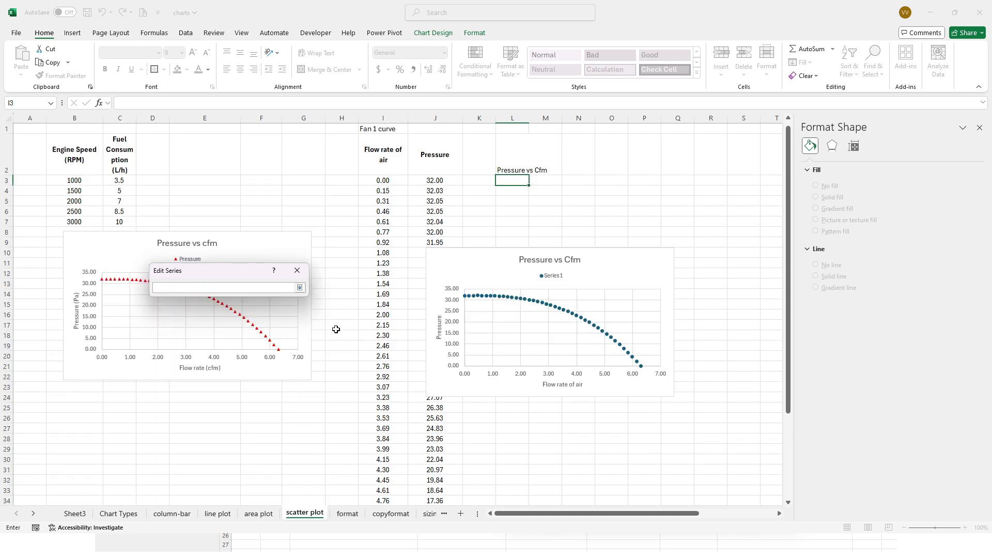
{"action": "left_click", "coordinate": [427, 154]}
{"action": "left_click", "coordinate": [300, 287]}
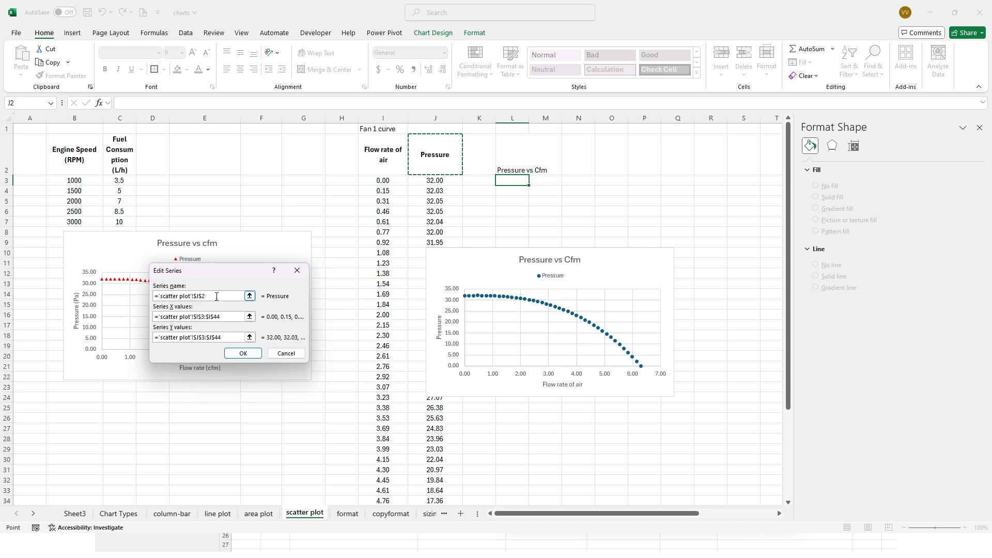
- Check the series X values I3:I44 and Y values J3:J44, and accept the source data changes
{"action": "left_click", "coordinate": [204, 318]}
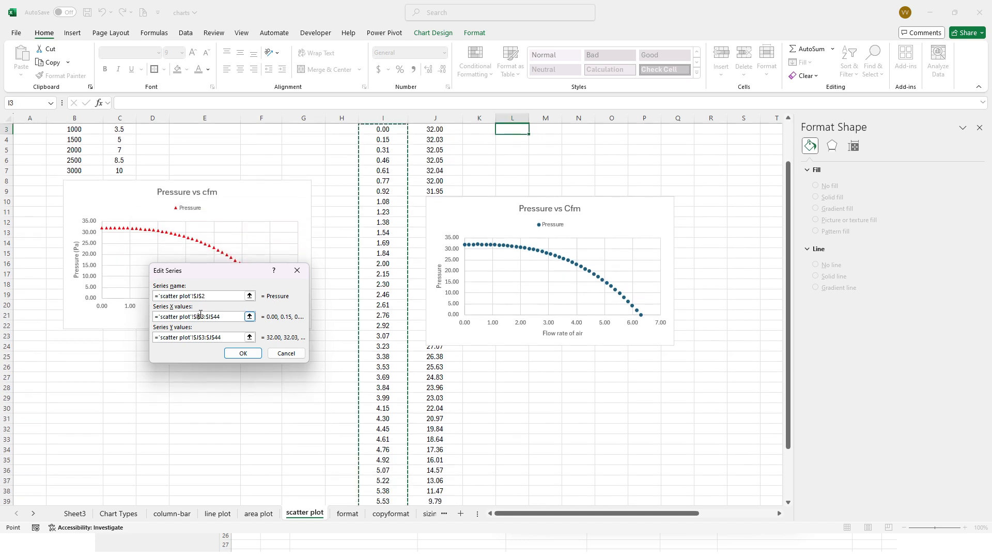
{"action": "left_click", "coordinate": [214, 337]}
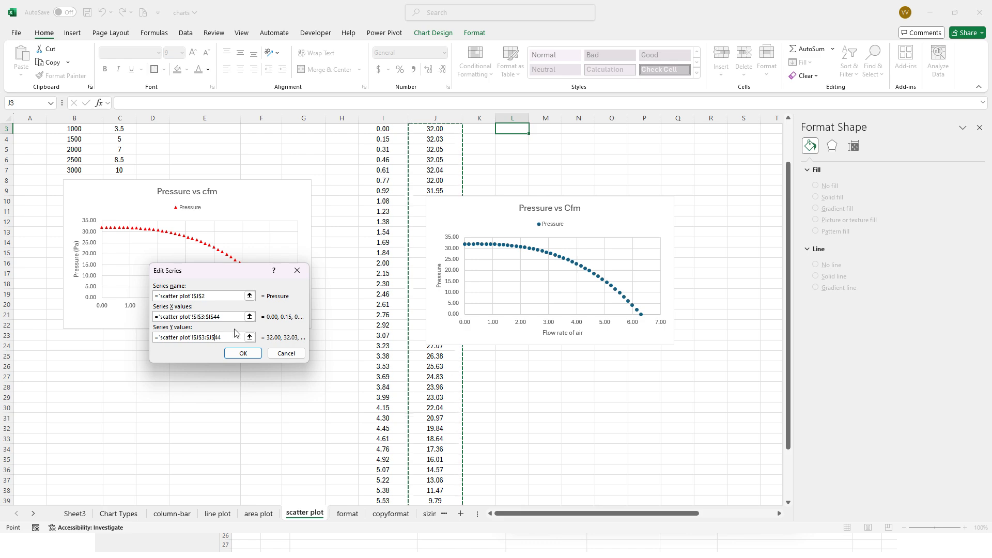
{"action": "scroll", "coordinate": [420, 224], "scroll_direction": "up", "scroll_amount": 2}
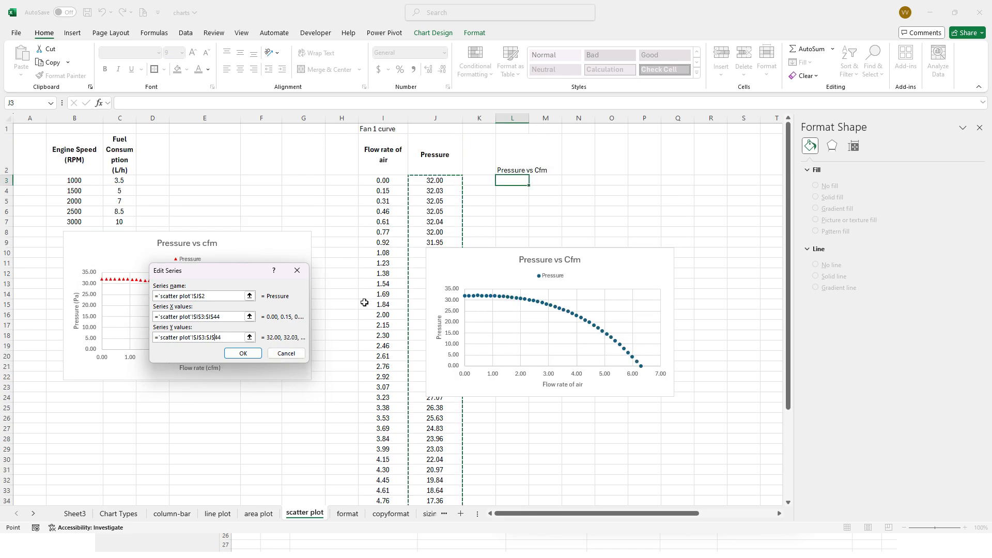
{"action": "left_click", "coordinate": [252, 356]}
{"action": "left_click", "coordinate": [313, 387]}
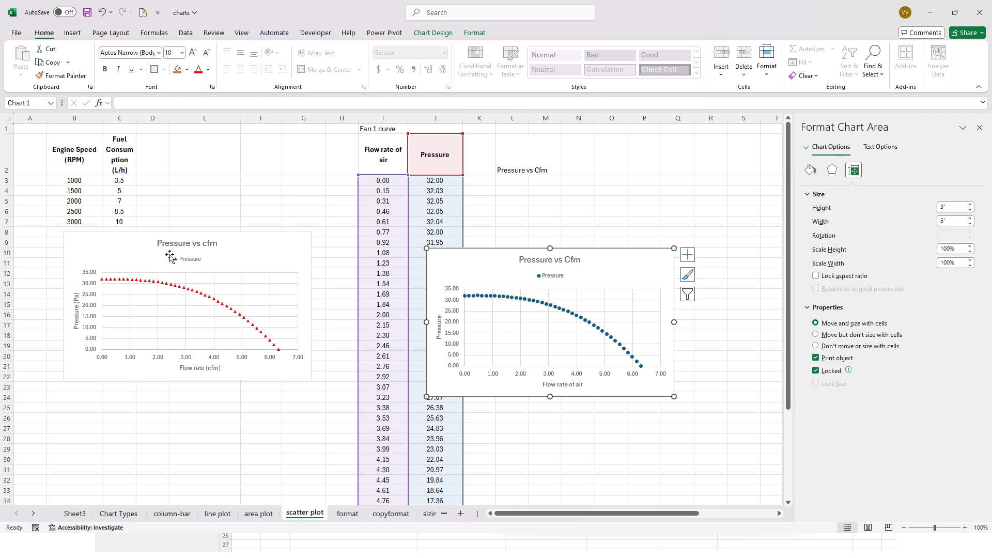
- Compare the original and new scatter charts and review the title source cells I2 and L2
{"action": "left_click", "coordinate": [145, 380]}
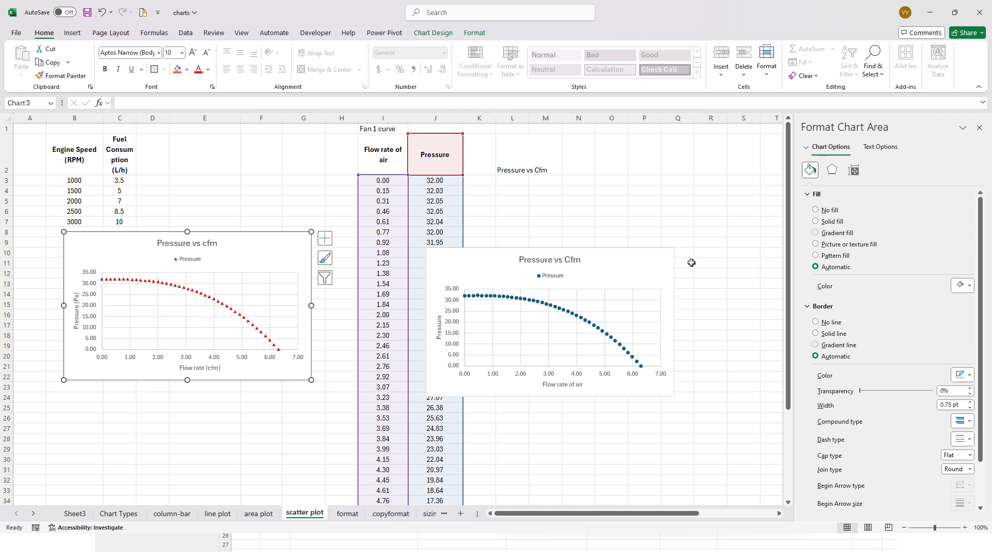
{"action": "left_click", "coordinate": [644, 266]}
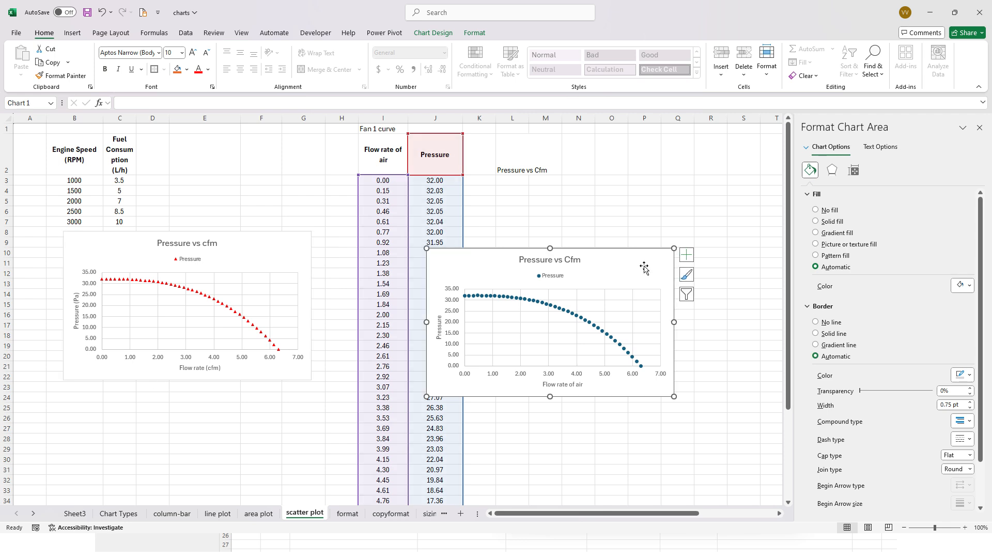
{"action": "left_click", "coordinate": [551, 383]}
{"action": "left_click", "coordinate": [519, 156]}
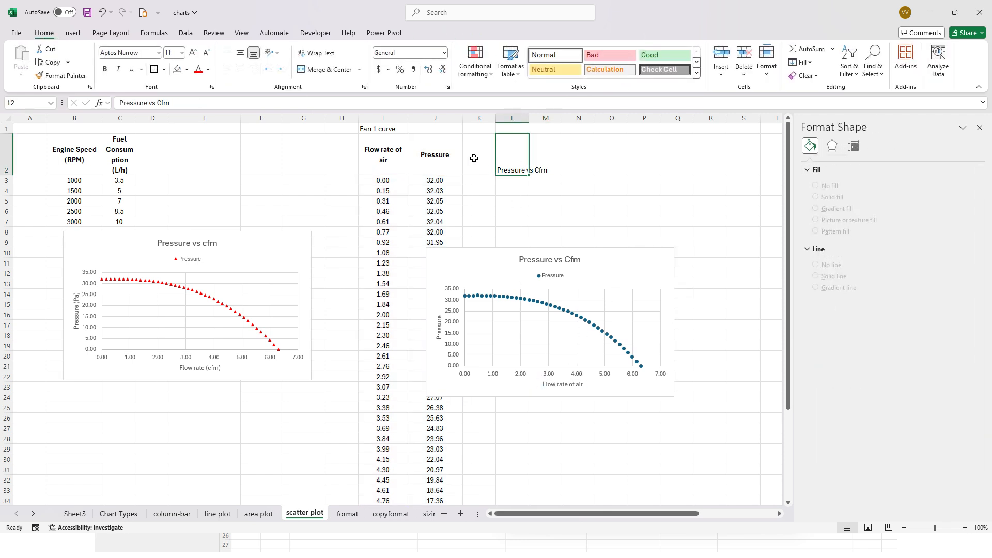
{"action": "left_click", "coordinate": [374, 150]}
{"action": "left_click", "coordinate": [522, 162]}
- Give the new chart's Pressure series markers a solid red fill
{"action": "left_click", "coordinate": [558, 311]}
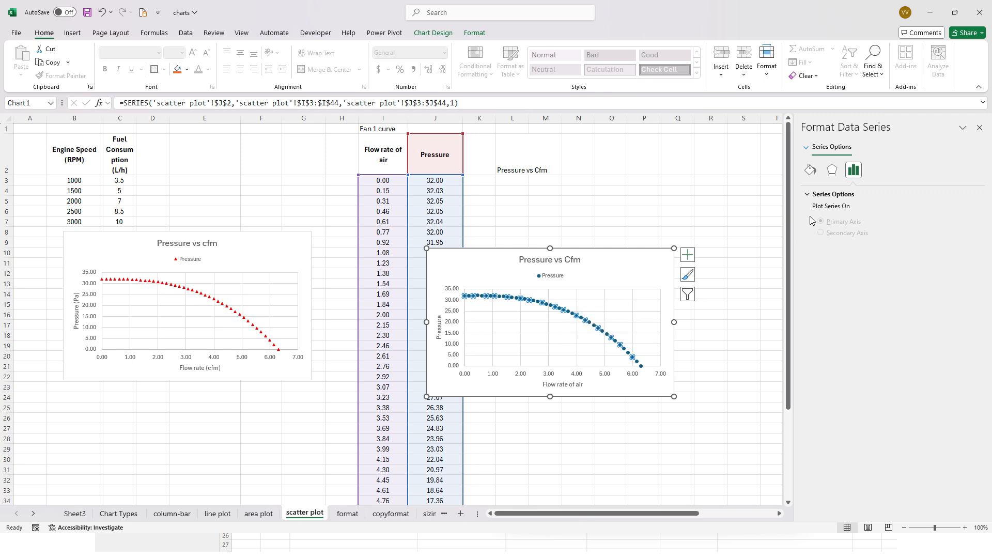
{"action": "left_click", "coordinate": [810, 170]}
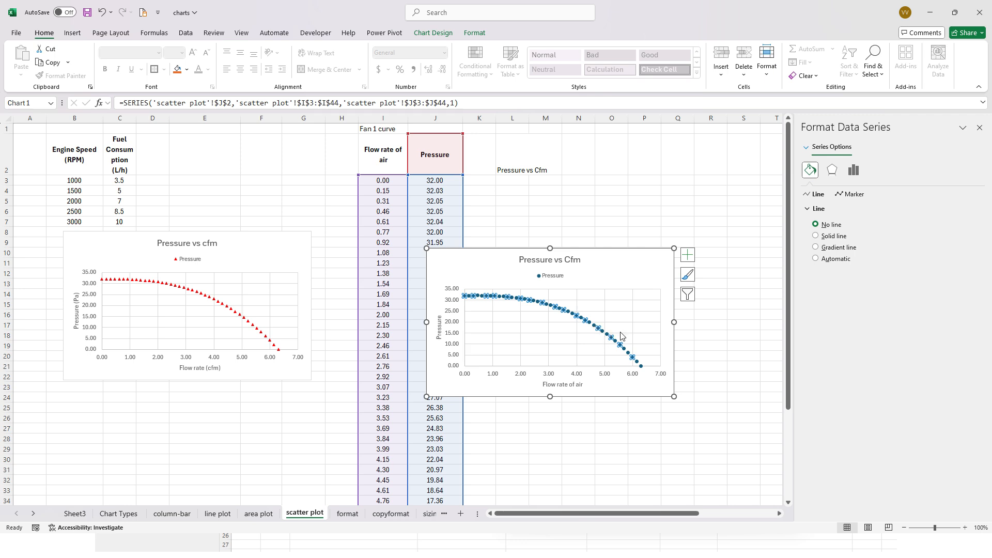
{"action": "left_click", "coordinate": [853, 193]}
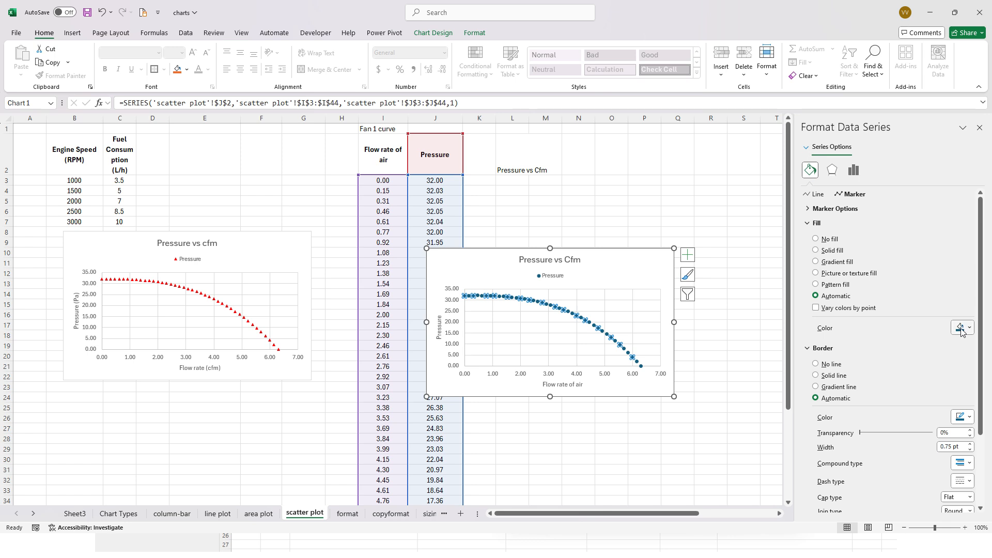
{"action": "left_click", "coordinate": [832, 250]}
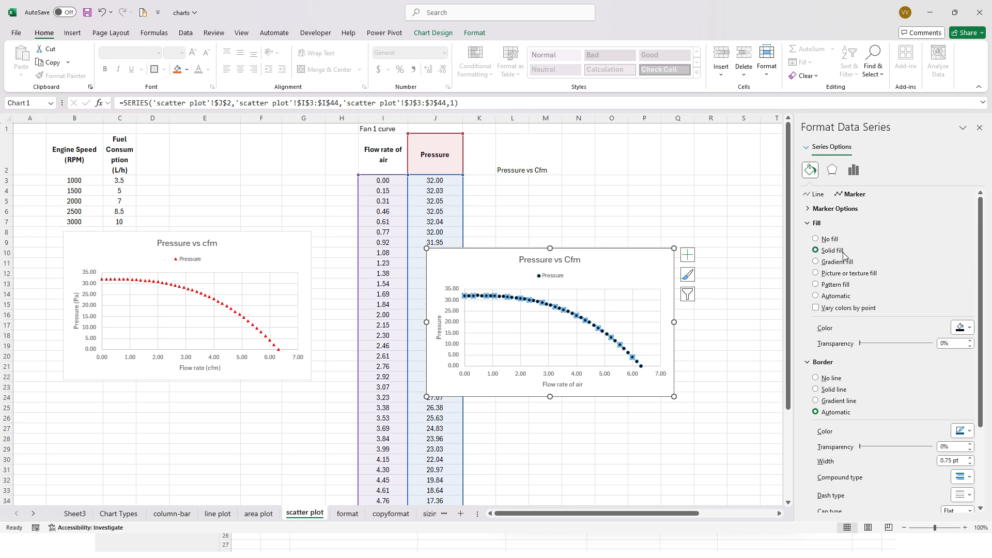
{"action": "left_click", "coordinate": [967, 329]}
{"action": "left_click", "coordinate": [914, 427]}
- Set the Pressure series markers to the built-in triangle shape with no border line
{"action": "left_click", "coordinate": [833, 209]}
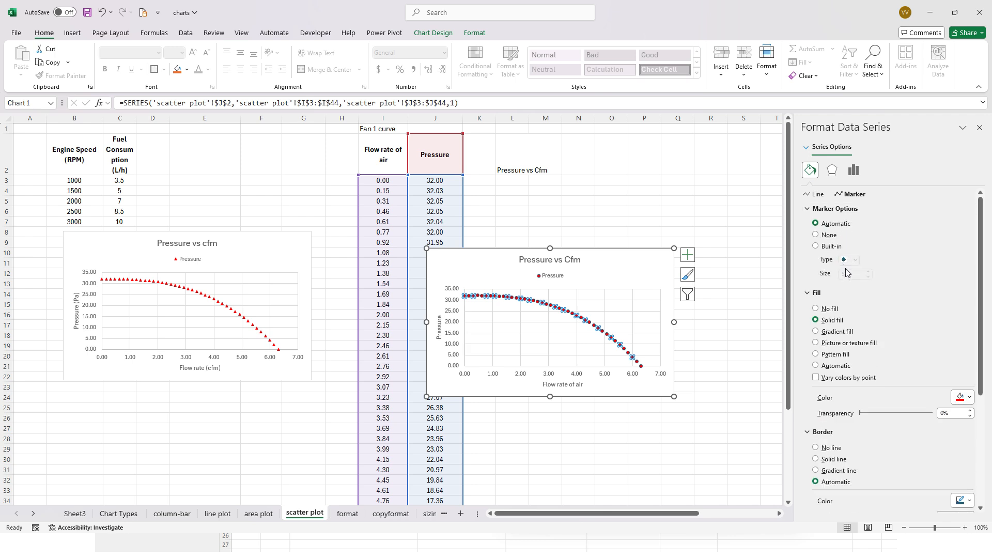
{"action": "left_click", "coordinate": [836, 246]}
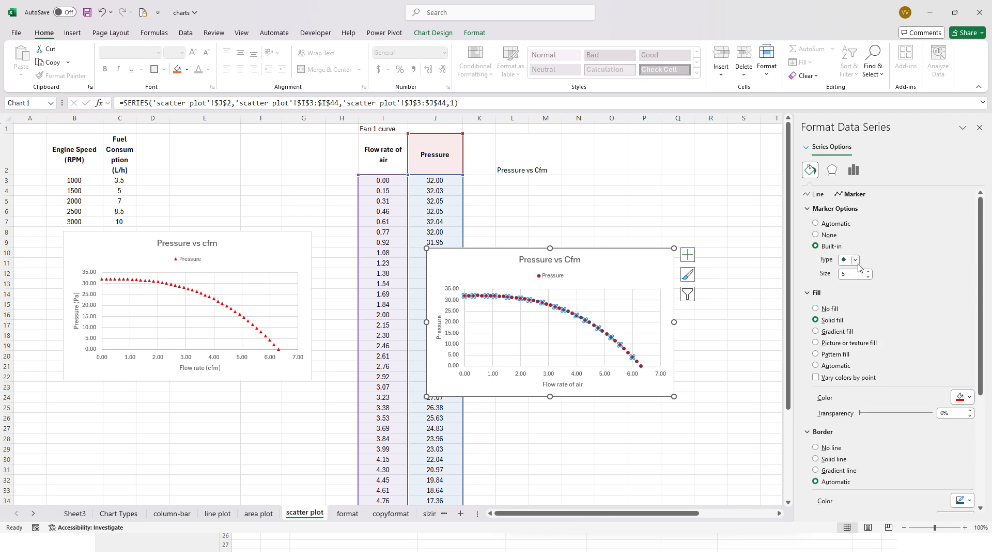
{"action": "left_click", "coordinate": [856, 261]}
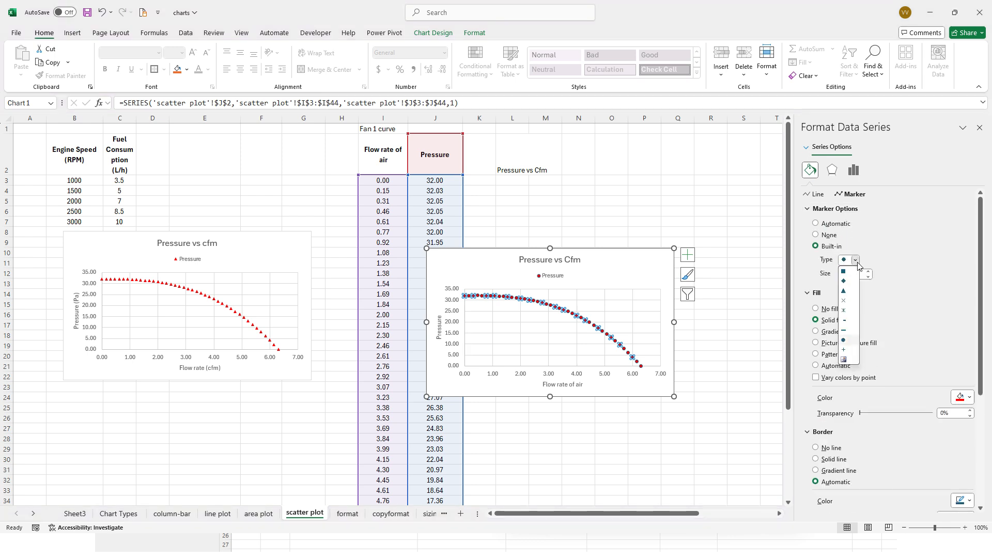
{"action": "left_click", "coordinate": [846, 291]}
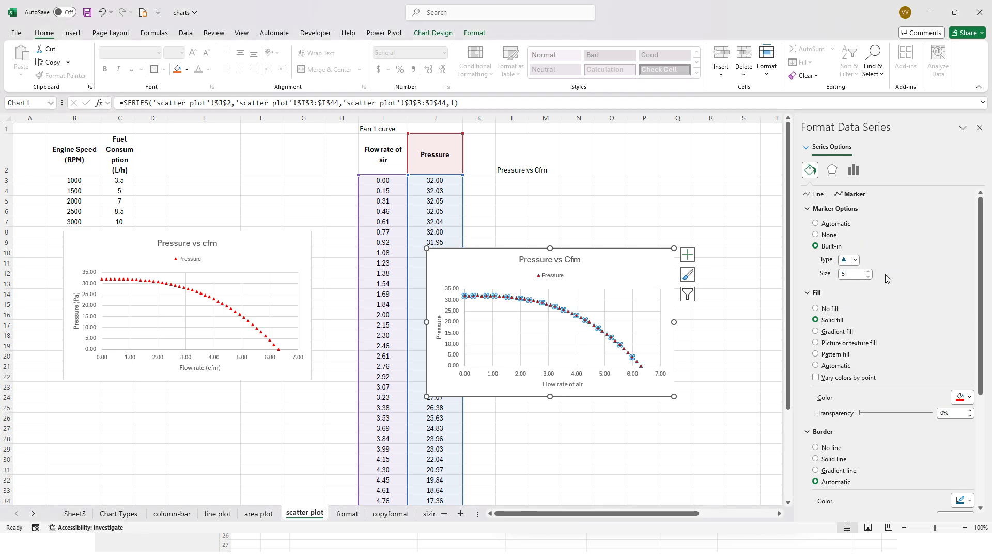
{"action": "scroll", "coordinate": [886, 275], "scroll_direction": "down", "scroll_amount": 1}
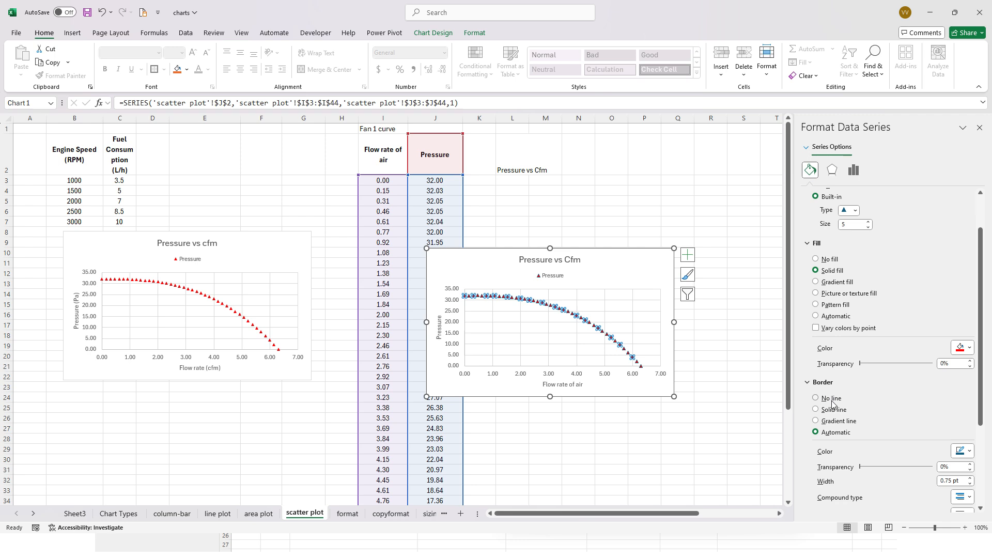
{"action": "scroll", "coordinate": [832, 403], "scroll_direction": "up", "scroll_amount": 1}
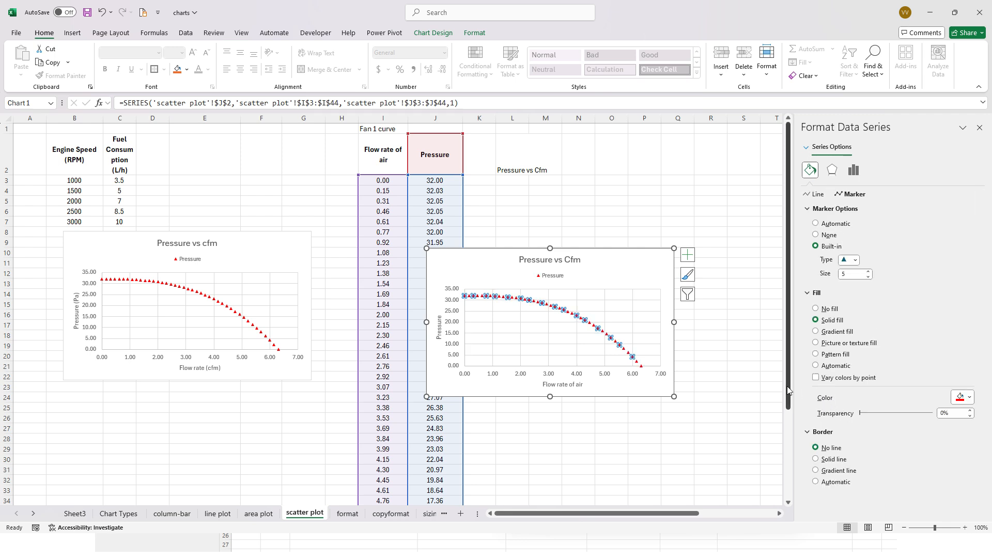
{"action": "left_click", "coordinate": [628, 382]}
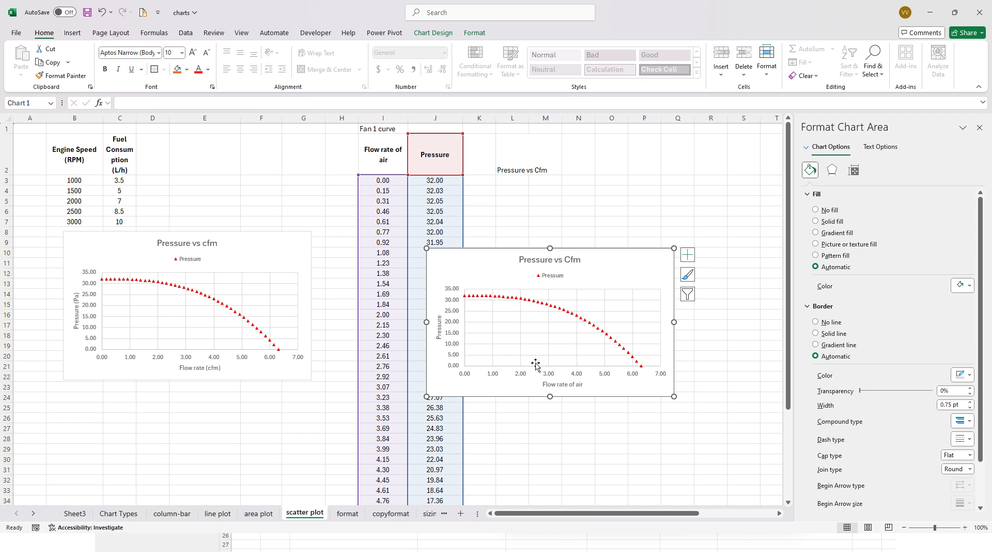
- Change the new chart's type to Scatter with Smooth Lines and Markers
{"action": "left_click", "coordinate": [598, 327]}
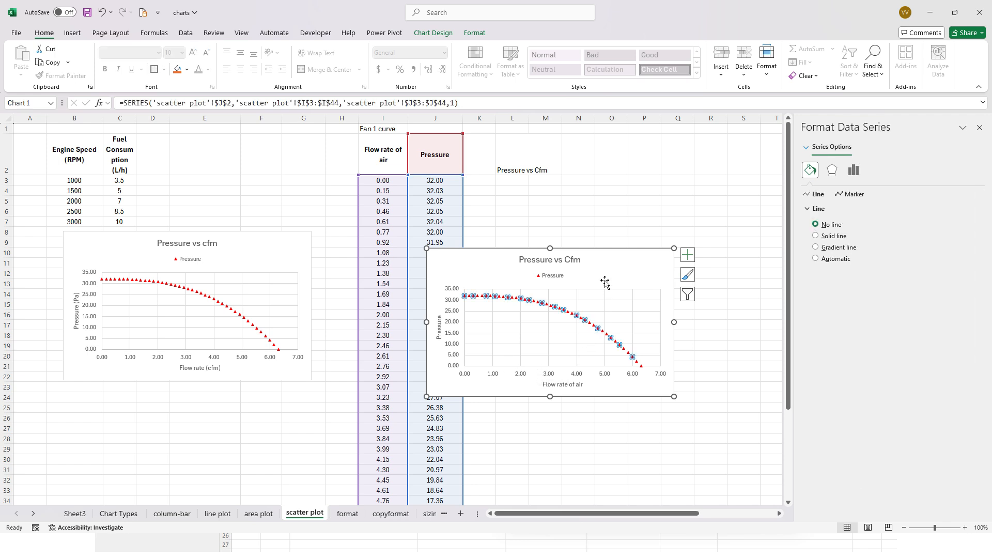
{"action": "left_click", "coordinate": [601, 272]}
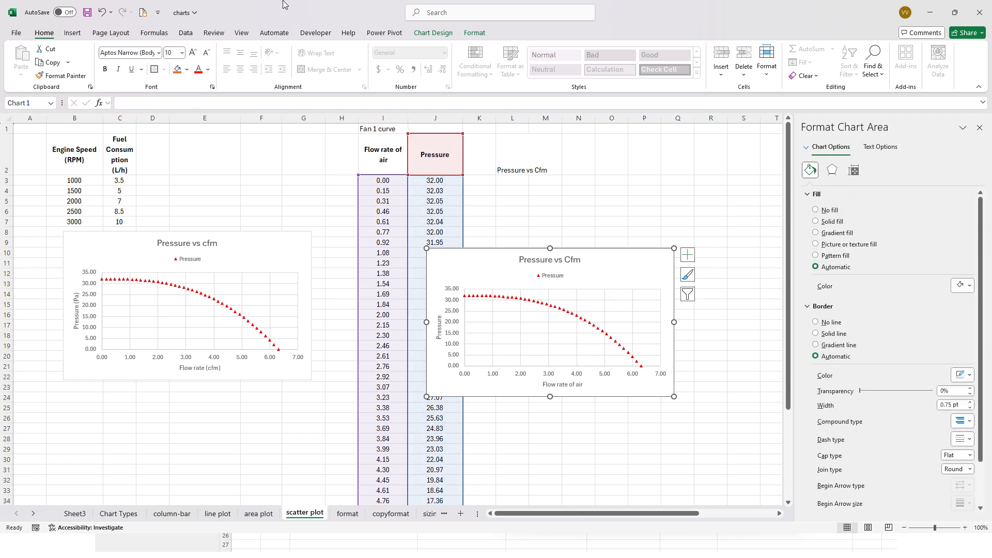
{"action": "left_click", "coordinate": [421, 34]}
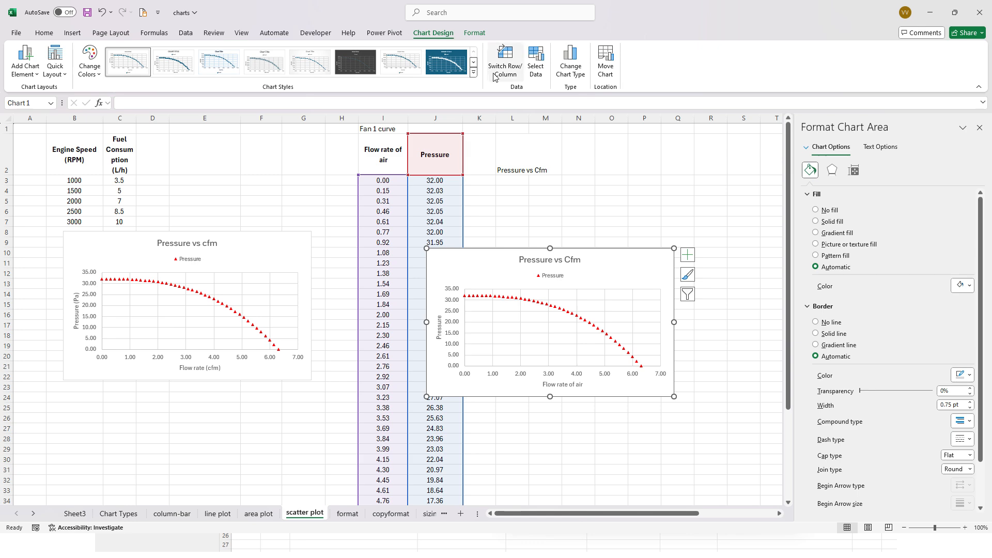
{"action": "left_click", "coordinate": [570, 72]}
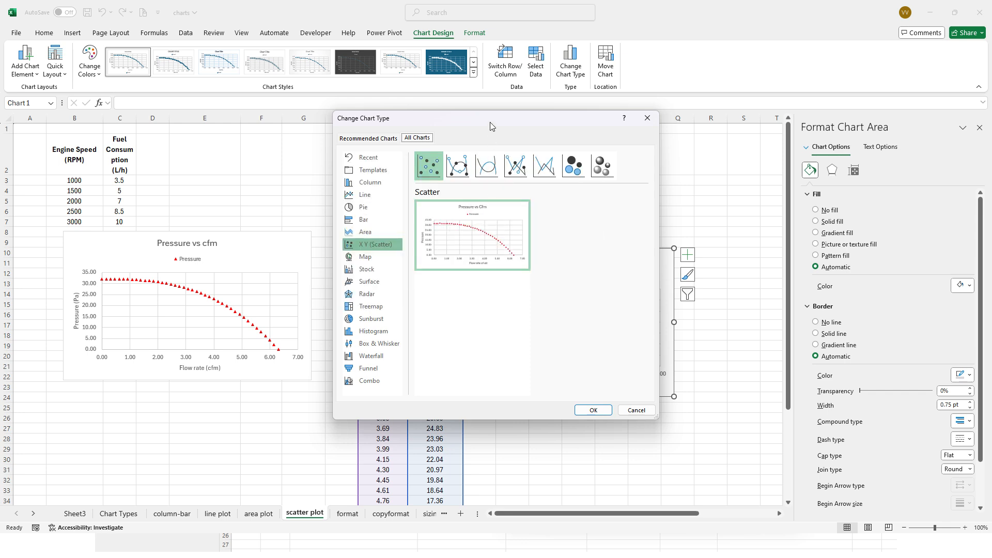
{"action": "left_click_drag", "start_coordinate": [491, 124], "coordinate": [451, 131]}
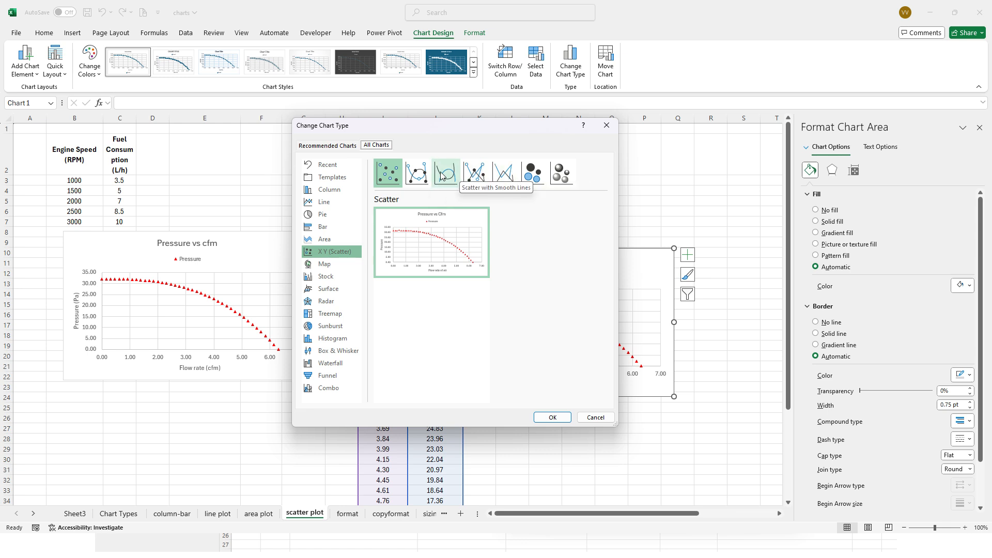
{"action": "left_click_drag", "start_coordinate": [436, 129], "coordinate": [283, 126]}
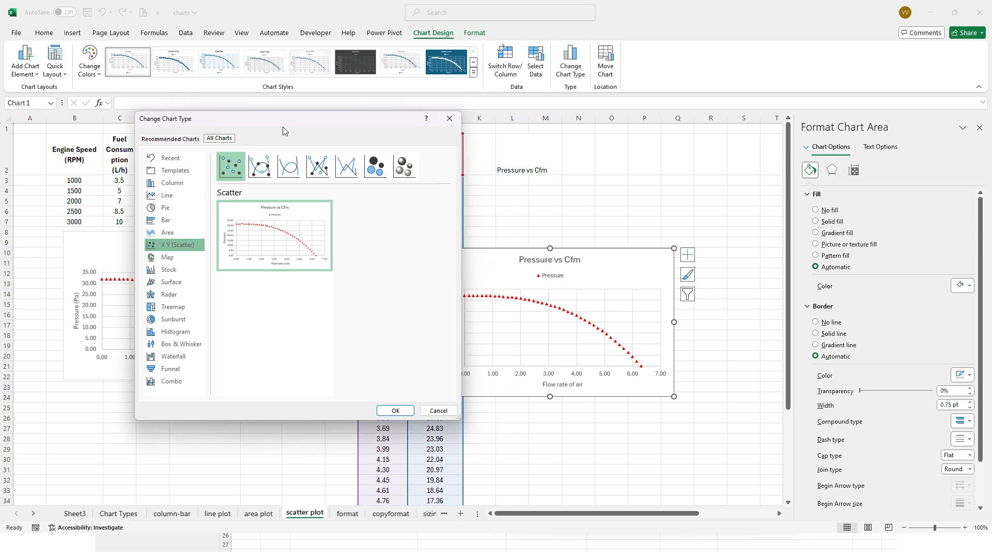
{"action": "left_click", "coordinate": [262, 166]}
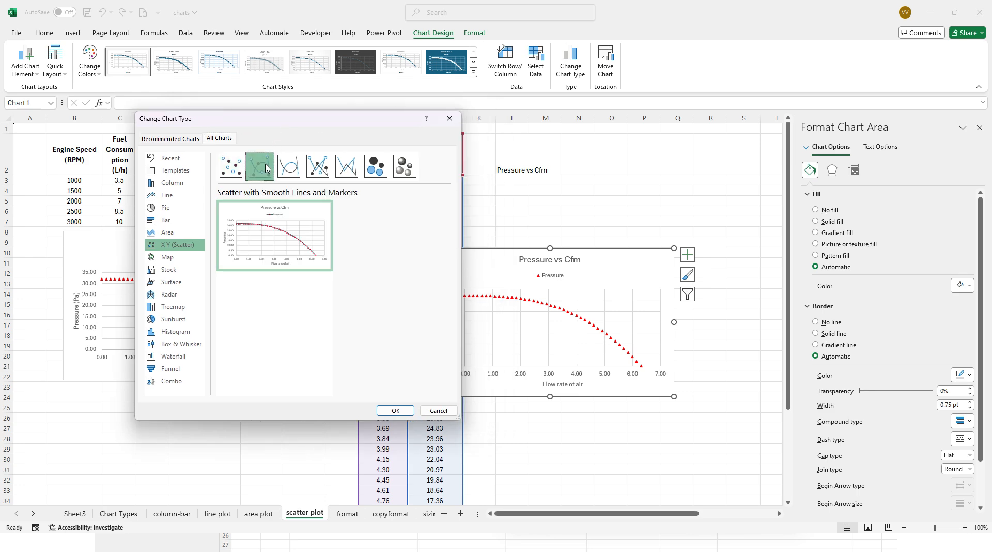
{"action": "double_click", "coordinate": [263, 164]}
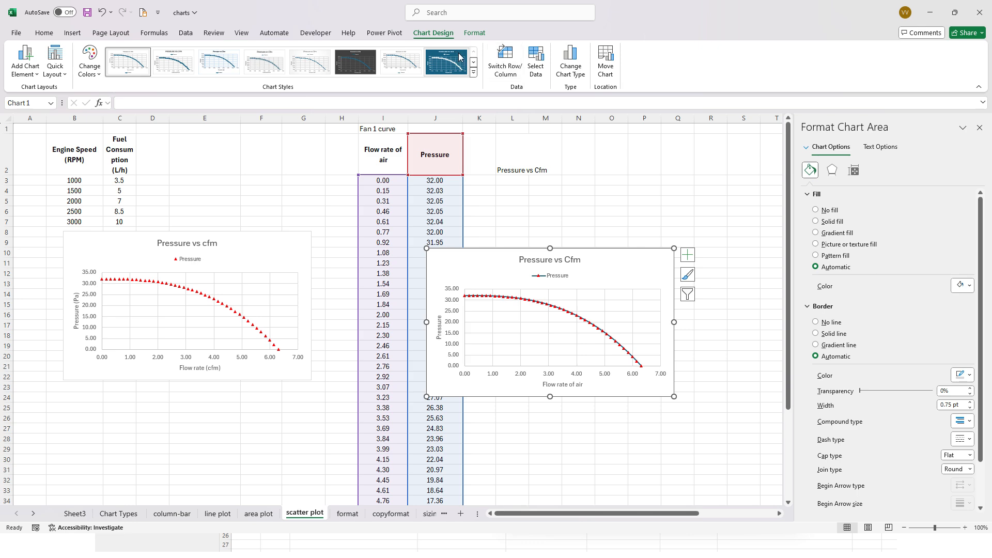
- Try Scatter with Smooth Lines on the new chart, and switch its type to Scatter with Straight Lines and Markers
{"action": "left_click", "coordinate": [569, 61]}
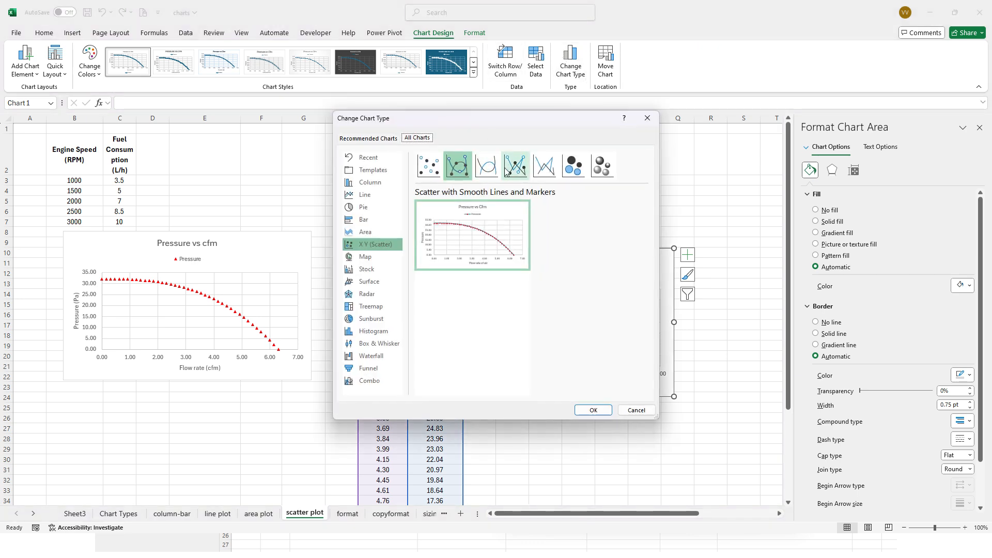
{"action": "double_click", "coordinate": [487, 165]}
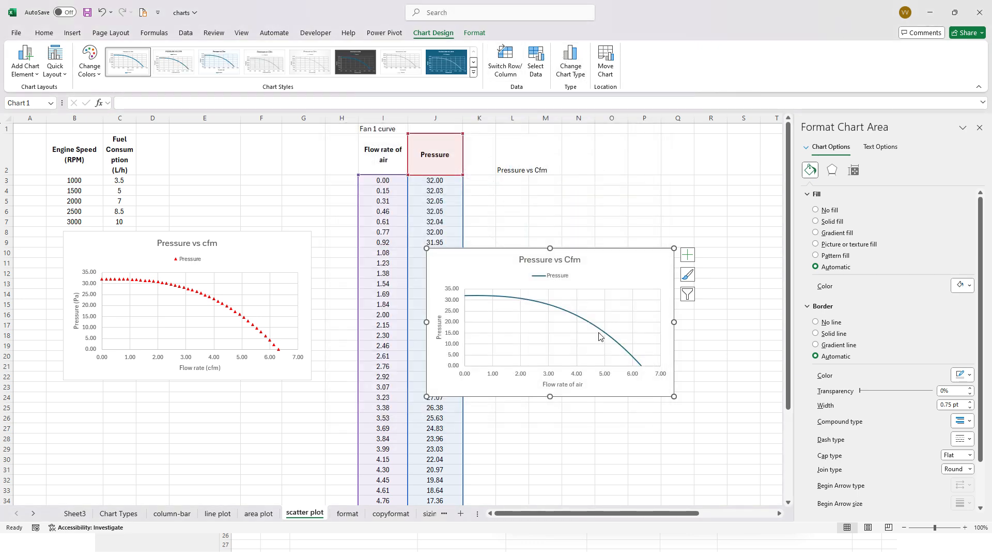
{"action": "left_click", "coordinate": [570, 61]}
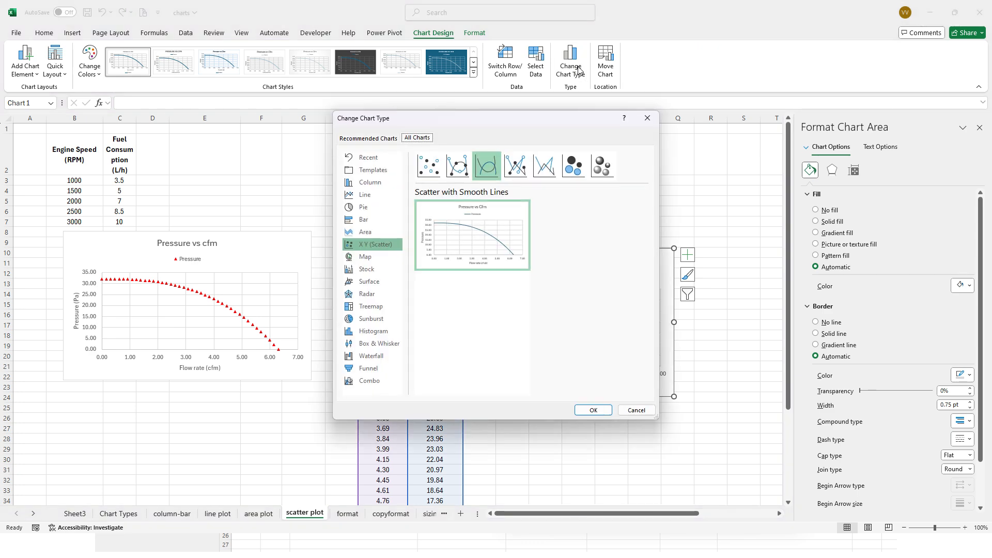
{"action": "left_click", "coordinate": [519, 166]}
{"action": "double_click", "coordinate": [518, 166]}
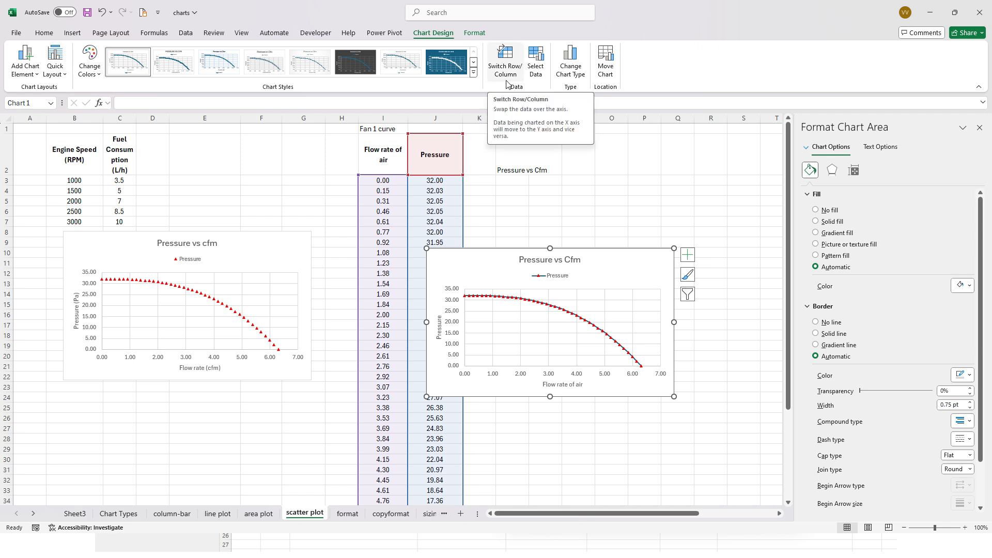
{"action": "left_click", "coordinate": [513, 211]}
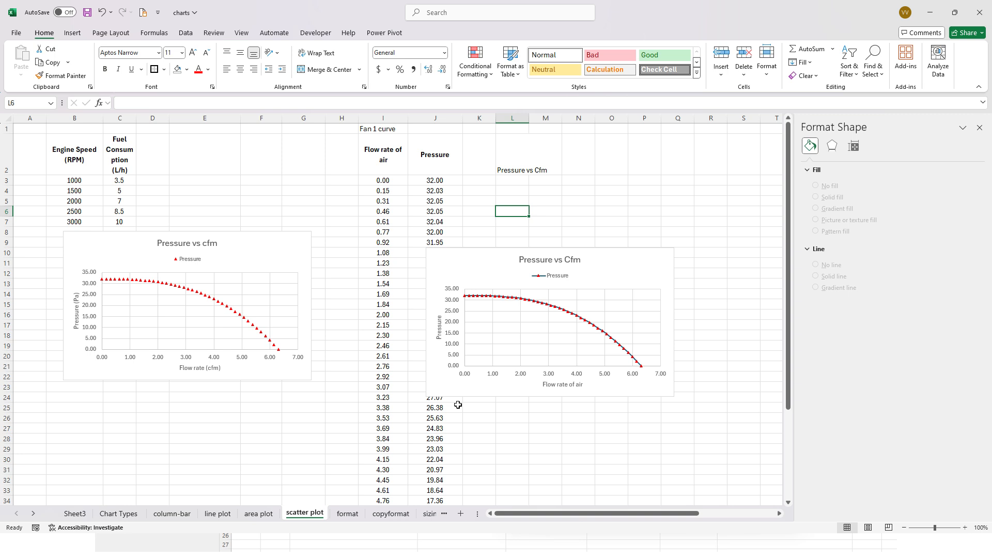
{"action": "left_click", "coordinate": [346, 513]}
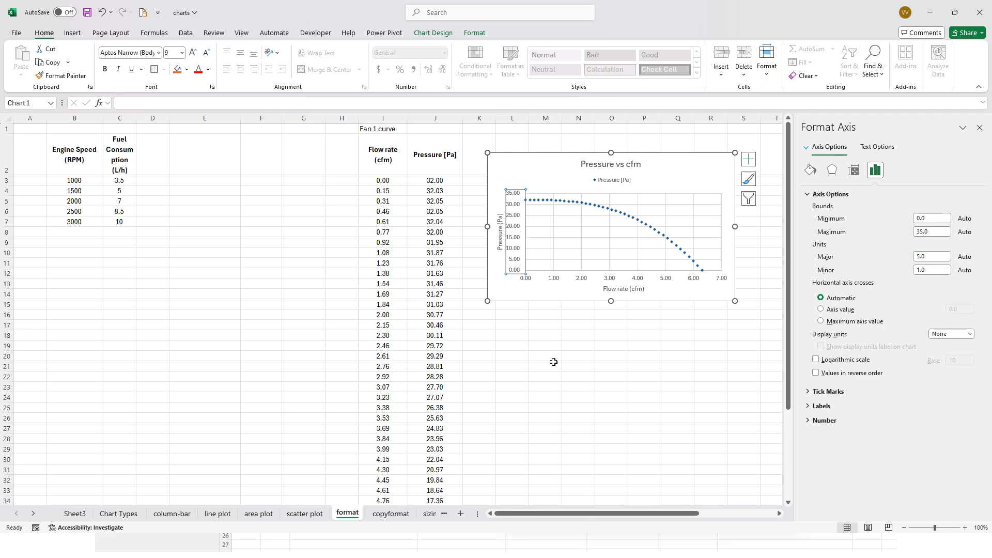
{"action": "left_click", "coordinate": [305, 514]}
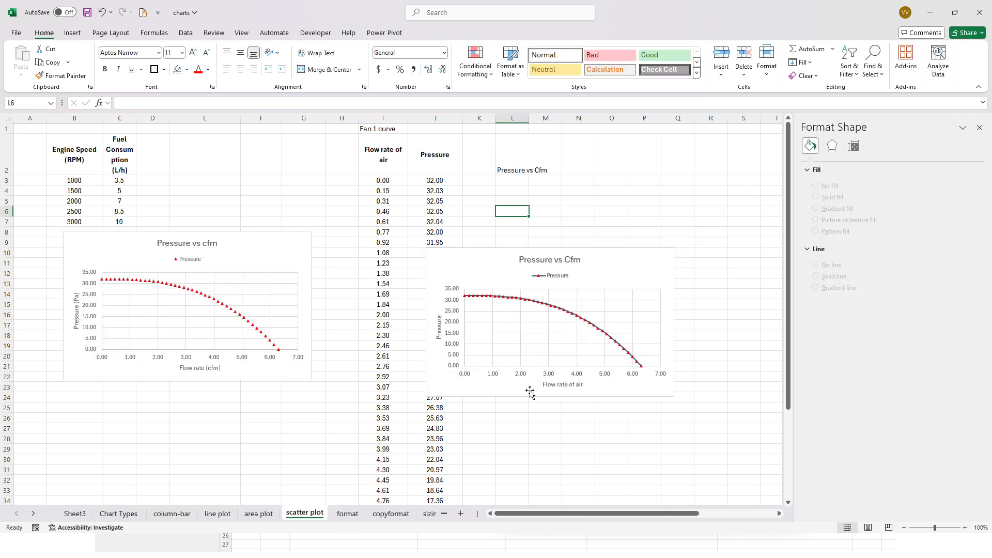
- Set the new chart's flow rate axis bounds to a minimum of 3 and a maximum of 4
{"action": "left_click", "coordinate": [531, 374]}
{"action": "left_click", "coordinate": [525, 376]}
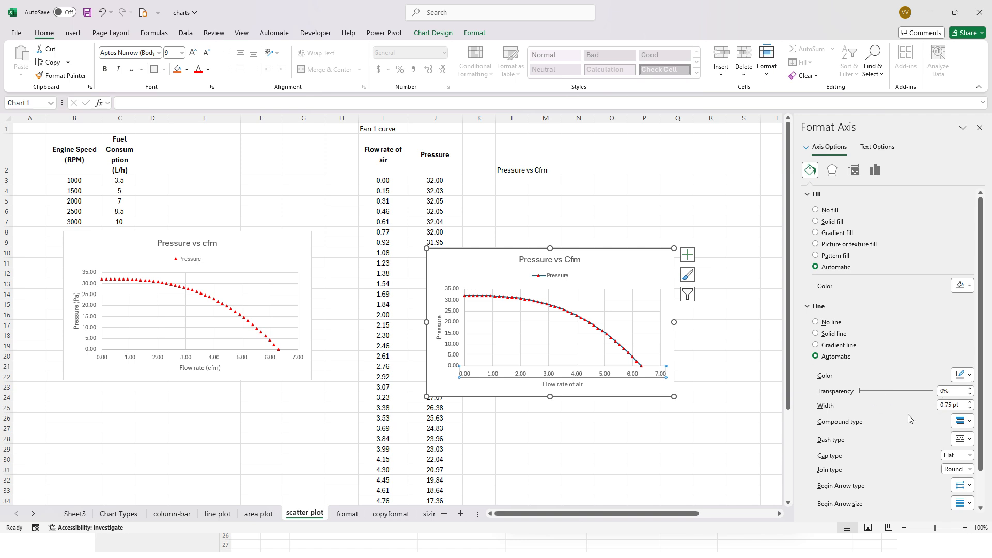
{"action": "left_click", "coordinate": [875, 172]}
{"action": "left_click", "coordinate": [858, 197]}
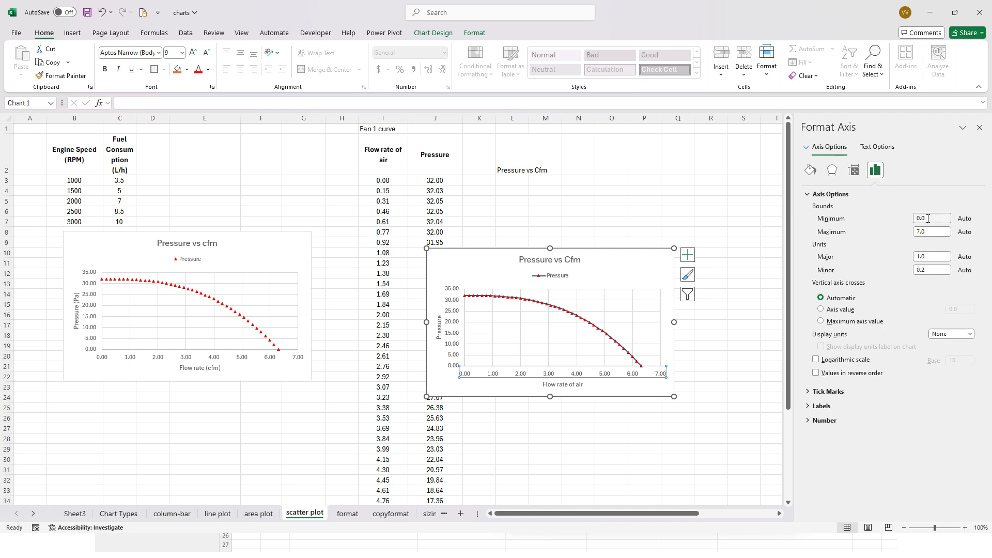
{"action": "left_click_drag", "start_coordinate": [929, 219], "coordinate": [884, 221]}
{"action": "key", "text": "Tab"}
{"action": "type", "text": "4"}
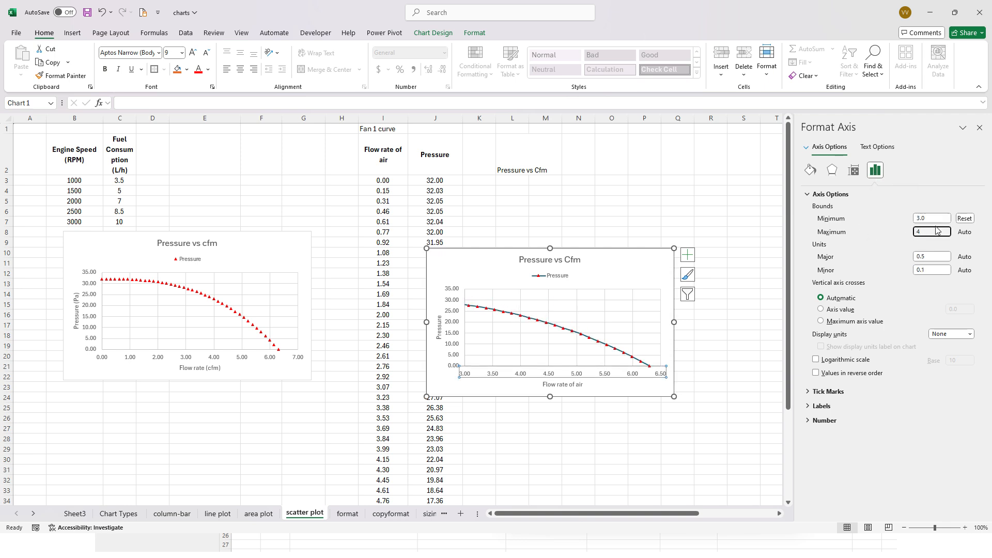
{"action": "left_click", "coordinate": [930, 218]}
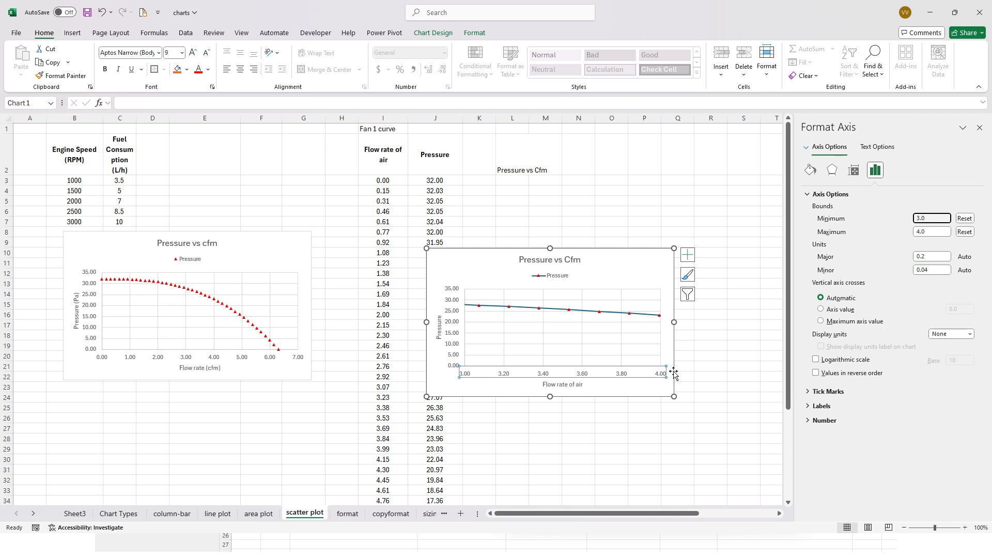
- Set the new chart's pressure axis bounds to a minimum of 20 and a maximum of 30
{"action": "left_click", "coordinate": [456, 324]}
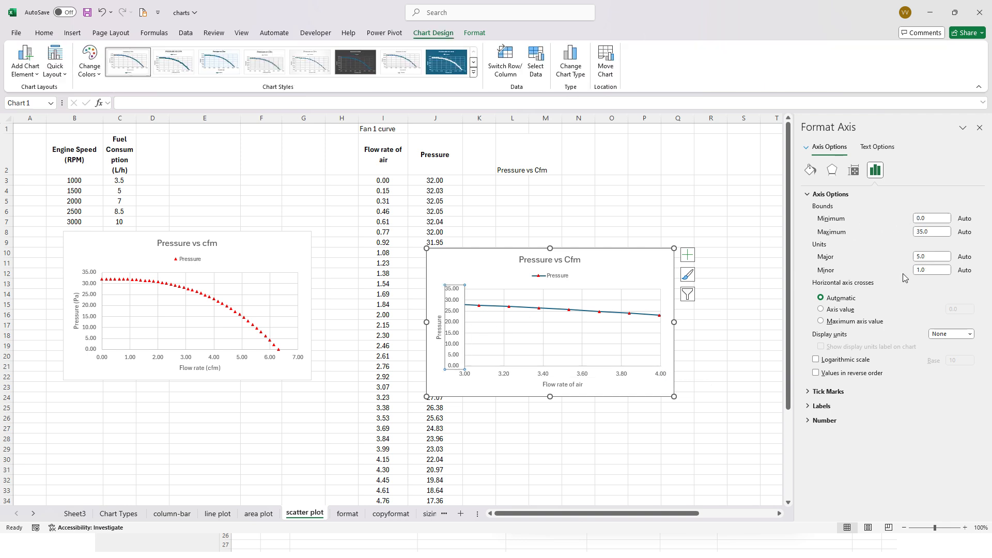
{"action": "left_click_drag", "start_coordinate": [932, 218], "coordinate": [906, 218]}
{"action": "type", "text": "20"}
{"action": "left_click", "coordinate": [921, 232]}
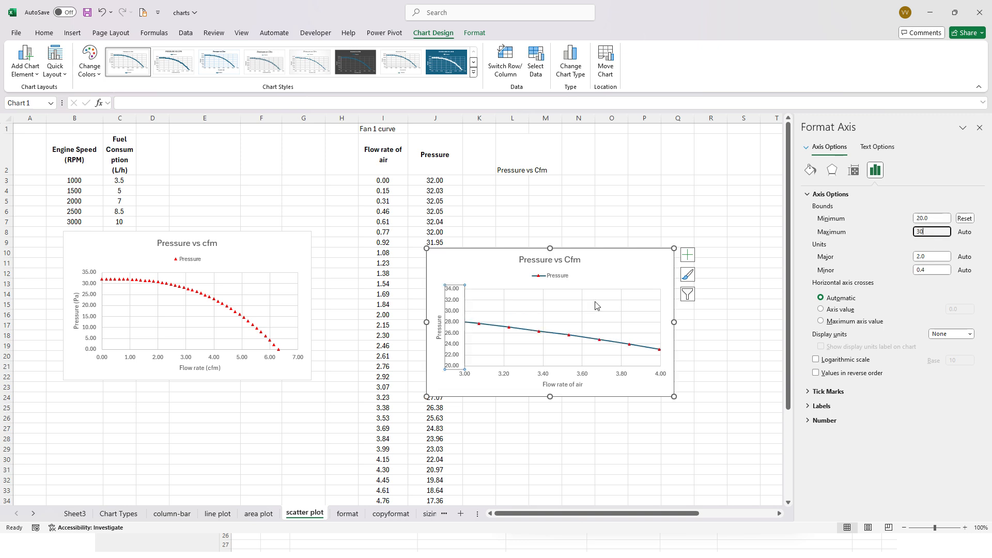
{"action": "left_click", "coordinate": [578, 268]}
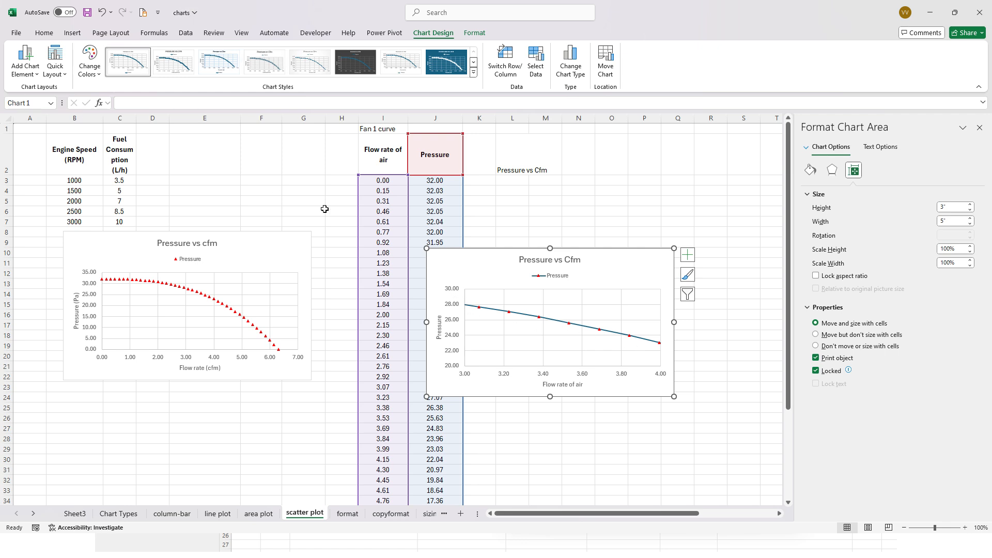
- Undo the minimum and maximum bound changes on both axes of the new chart
{"action": "key", "text": "ctrl+z"}
{"action": "key", "text": "ctrl+z"}
{"action": "key", "text": "ctrl+z"}
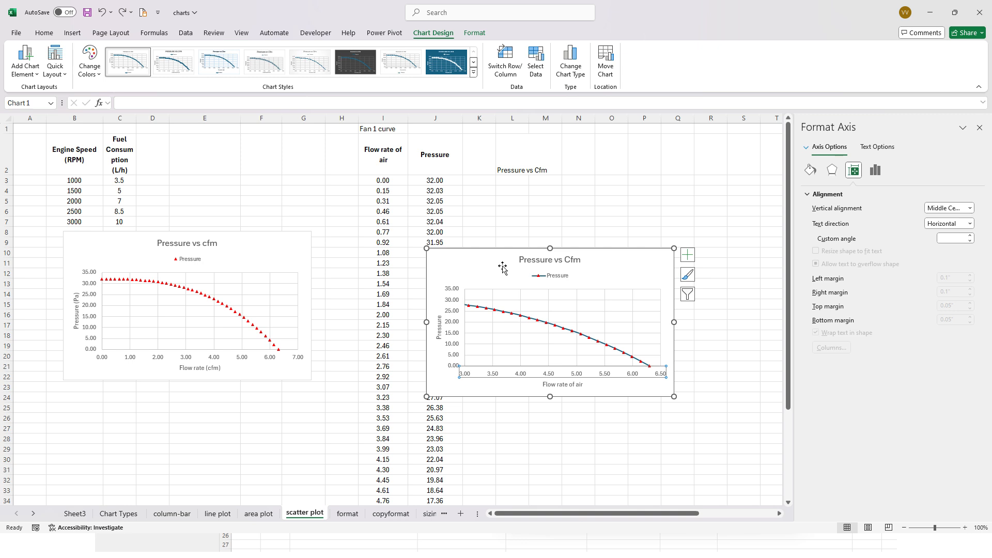
{"action": "key", "text": "ctrl+z"}
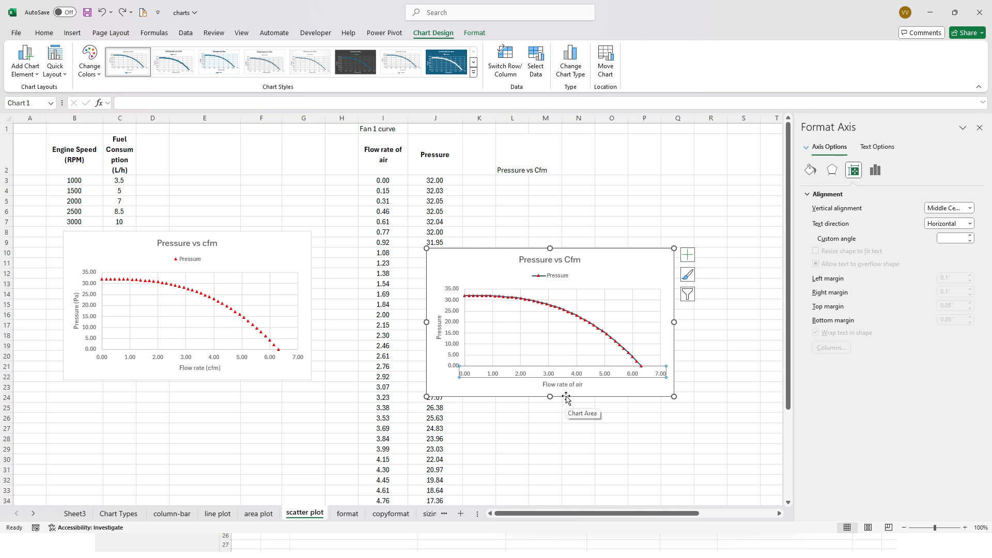
{"action": "left_click", "coordinate": [640, 393]}
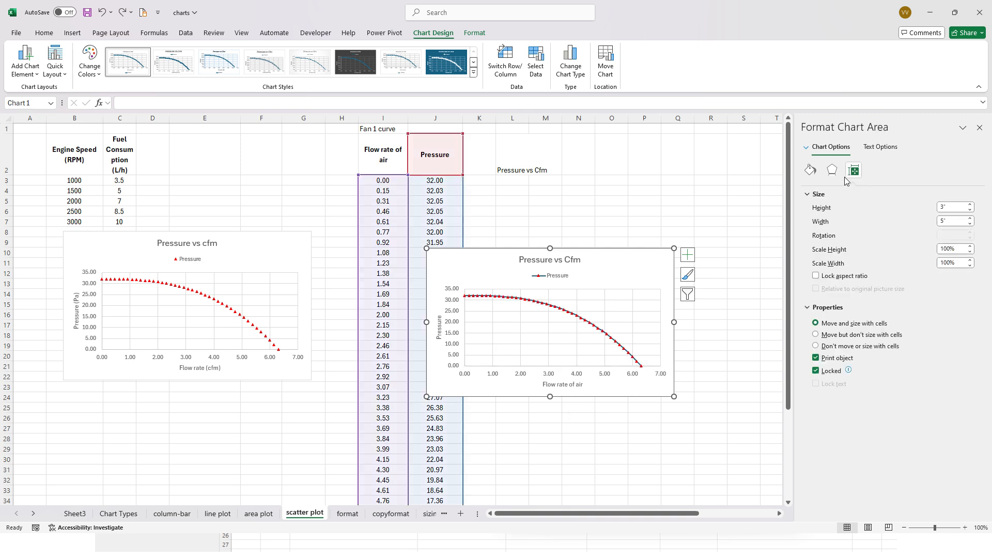
- Try a major unit of 2 on the new chart's flow rate axis, and reset the unit to automatic
{"action": "left_click", "coordinate": [581, 379]}
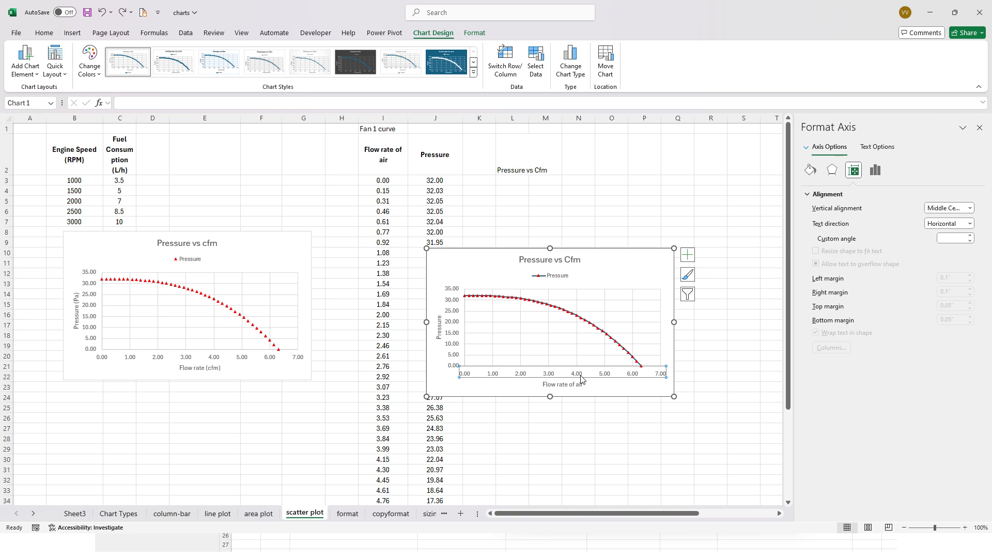
{"action": "left_click", "coordinate": [874, 170]}
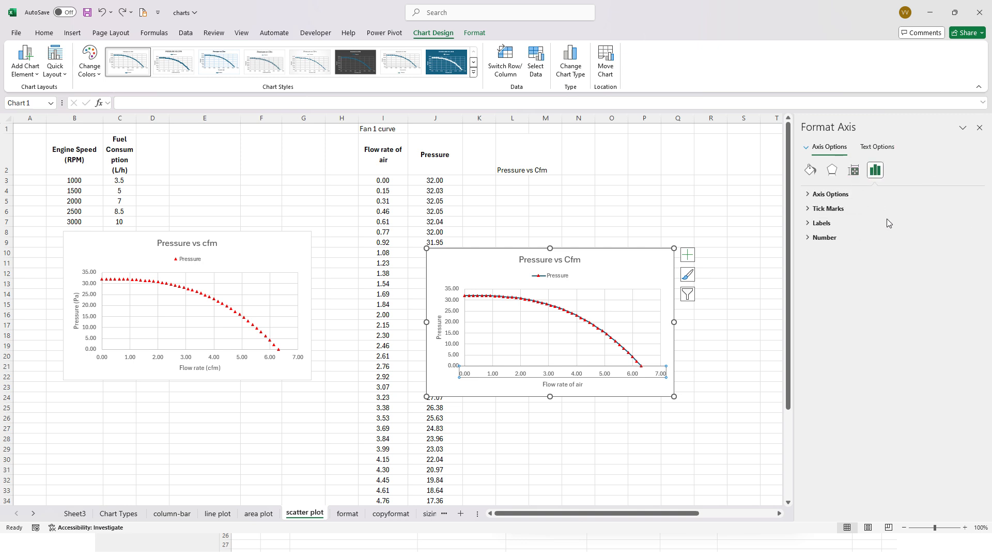
{"action": "left_click", "coordinate": [842, 195]}
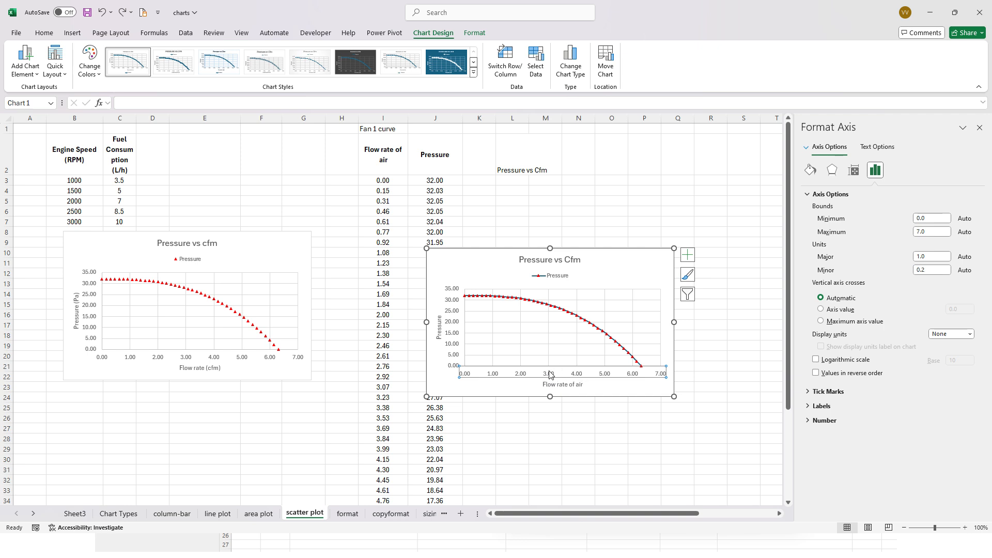
{"action": "left_click", "coordinate": [928, 256]}
{"action": "type", "text": "2"}
{"action": "left_click", "coordinate": [925, 232]}
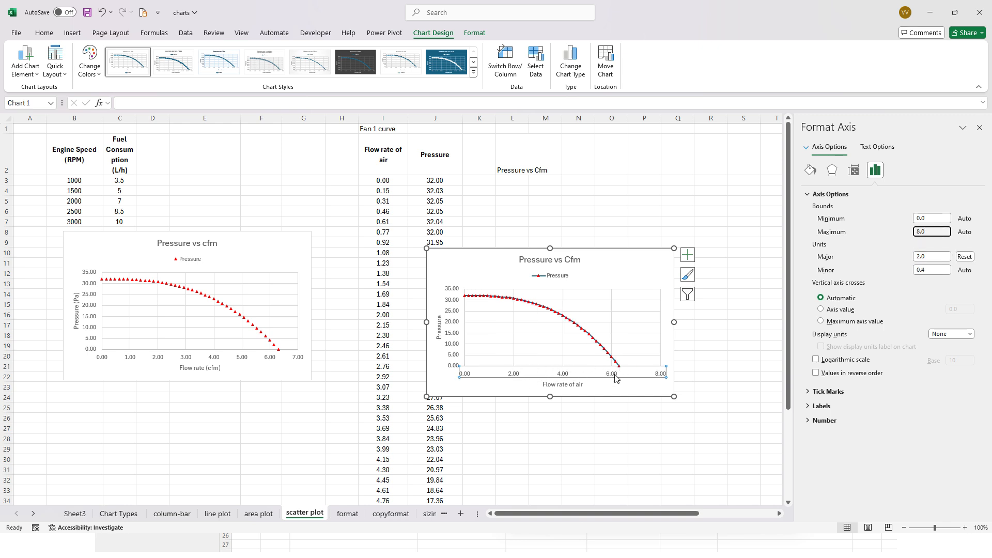
{"action": "key", "text": "Tab"}
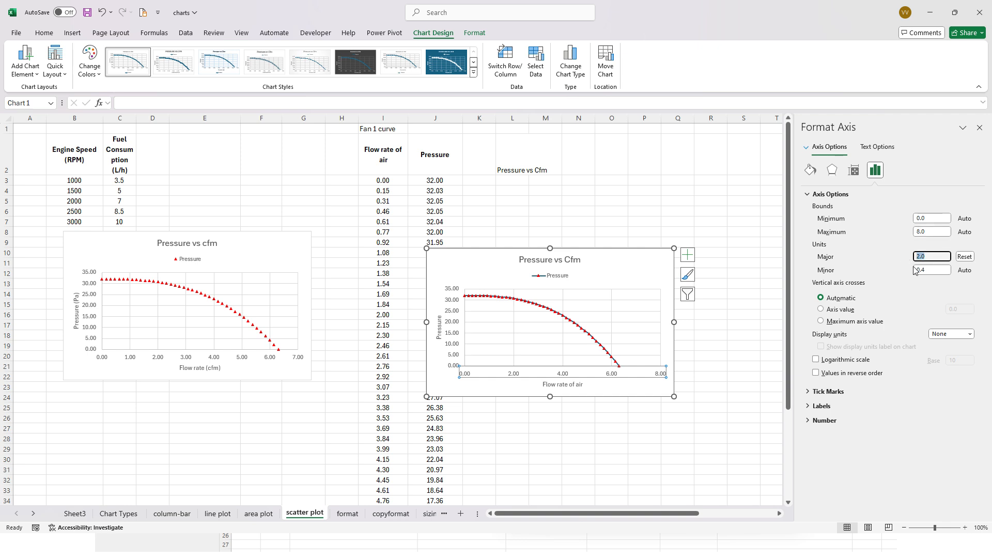
{"action": "left_click", "coordinate": [959, 257]}
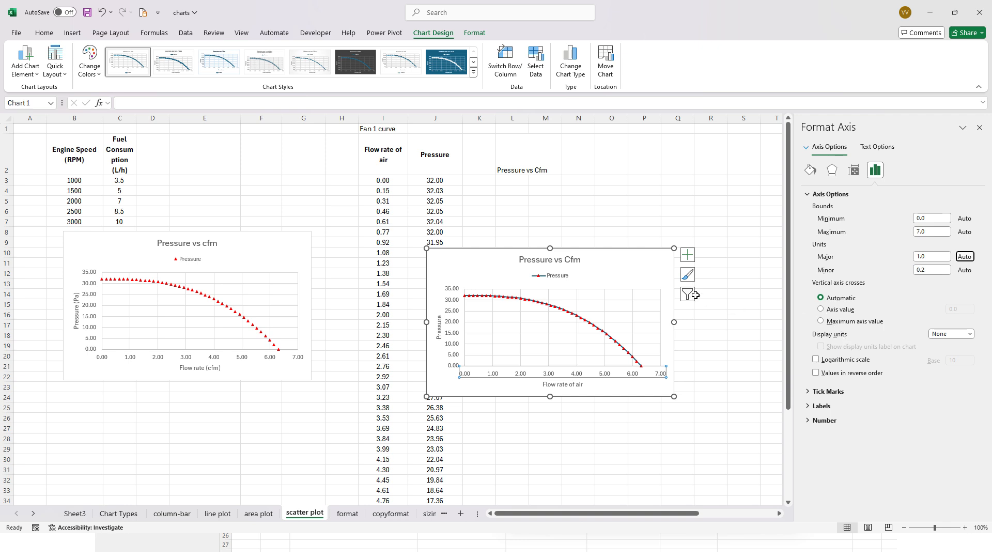
- Add primary minor vertical gridlines to the new chart
{"action": "left_click", "coordinate": [636, 267]}
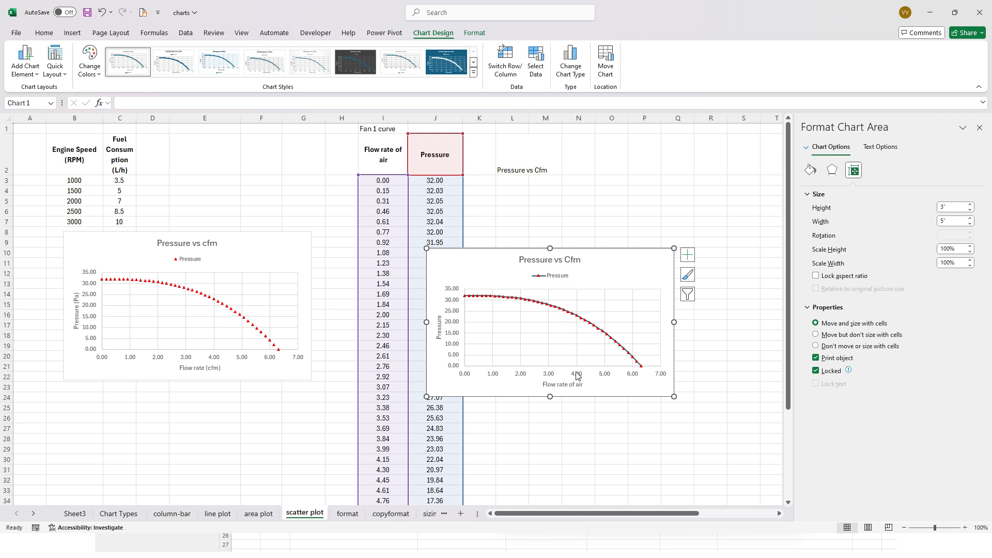
{"action": "left_click", "coordinate": [33, 75]}
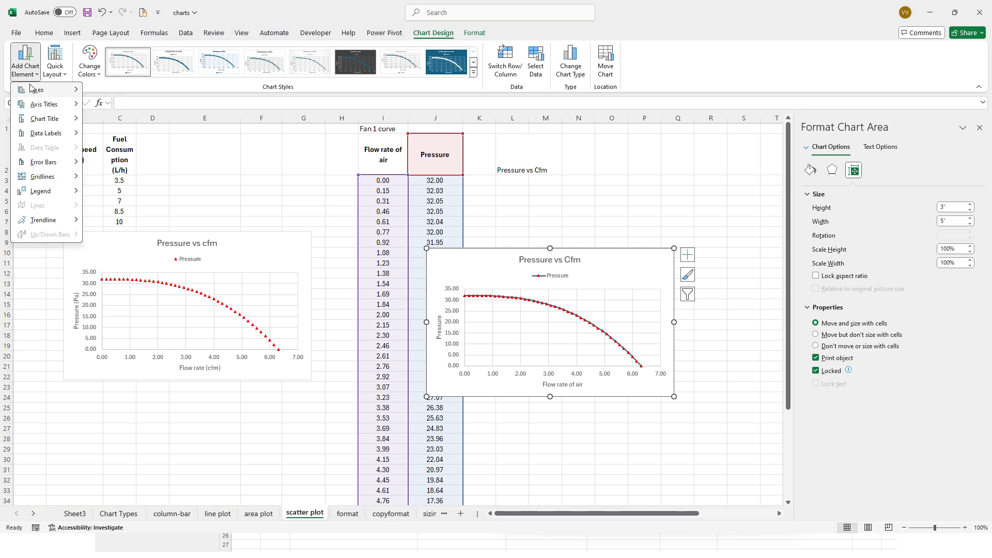
{"action": "mouse_move", "coordinate": [61, 179]}
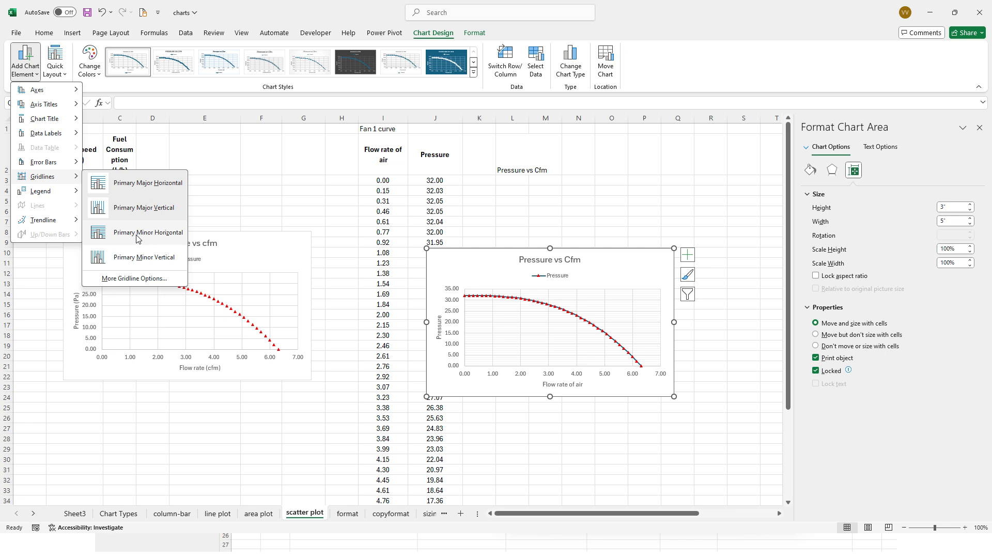
{"action": "left_click", "coordinate": [151, 263]}
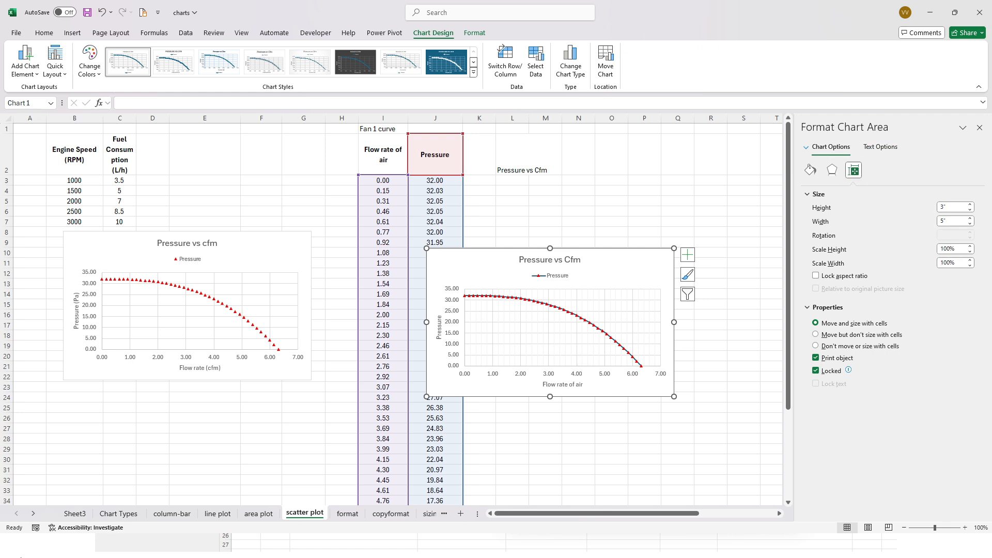
- Set the number format of the new chart's flow rate axis labels to 1 decimal place
{"action": "left_click", "coordinate": [579, 377]}
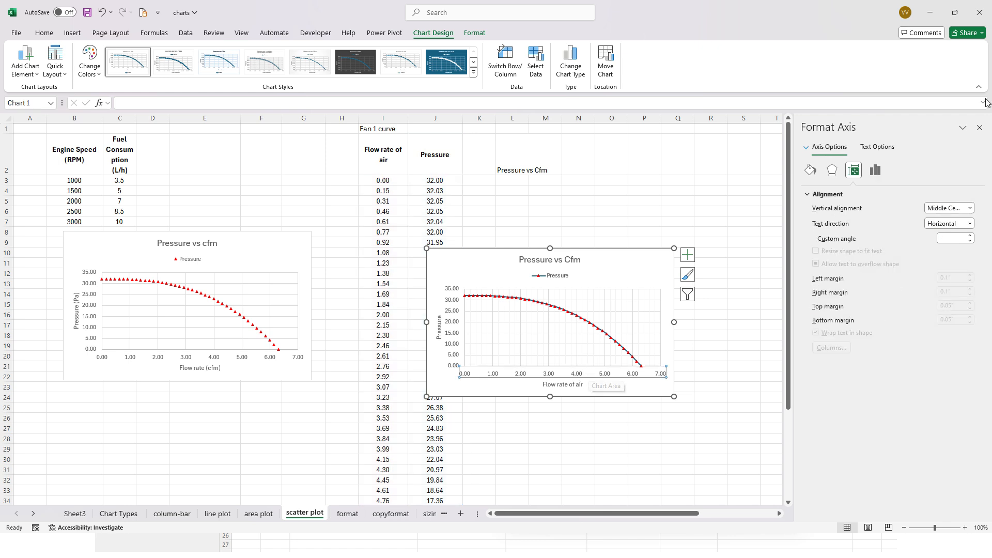
{"action": "left_click", "coordinate": [876, 170]}
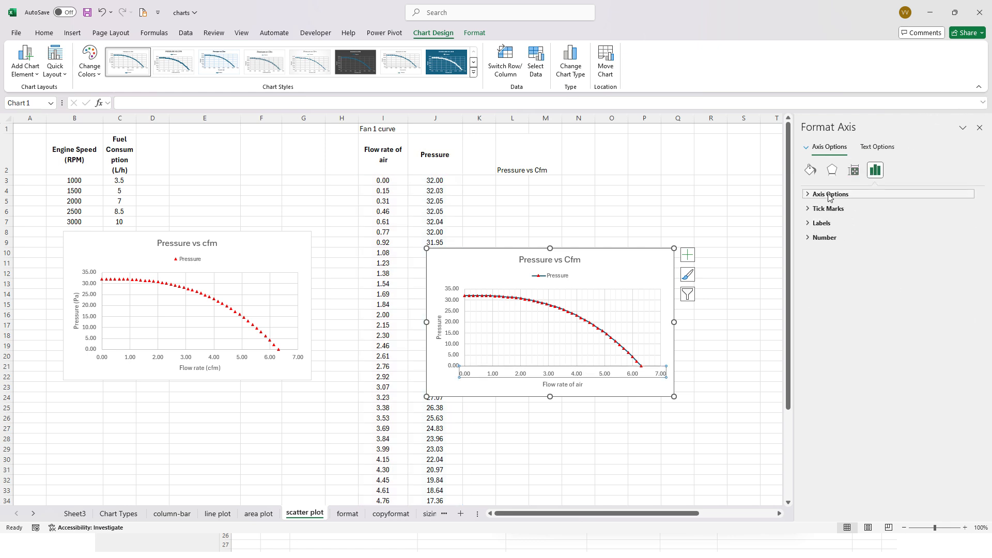
{"action": "left_click", "coordinate": [922, 270]}
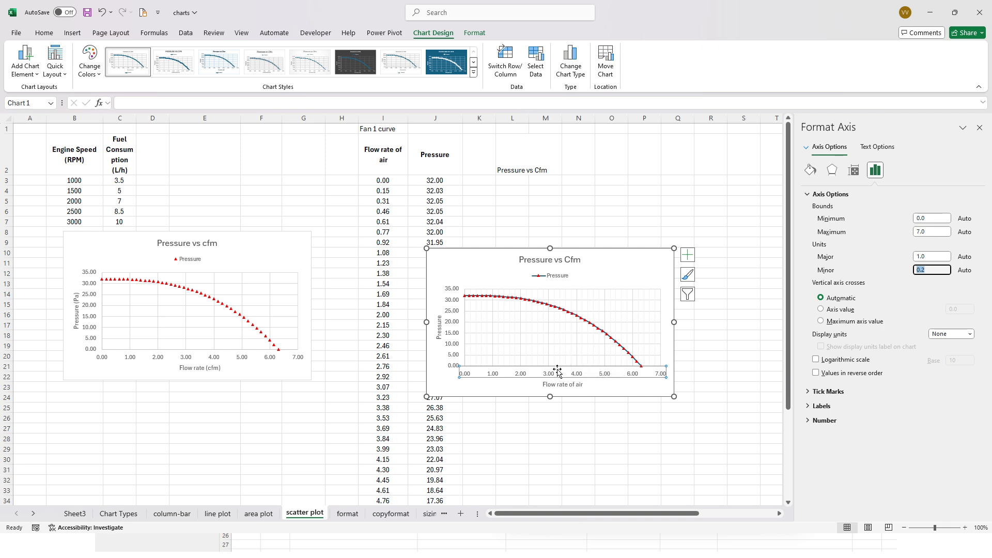
{"action": "left_click", "coordinate": [924, 256]}
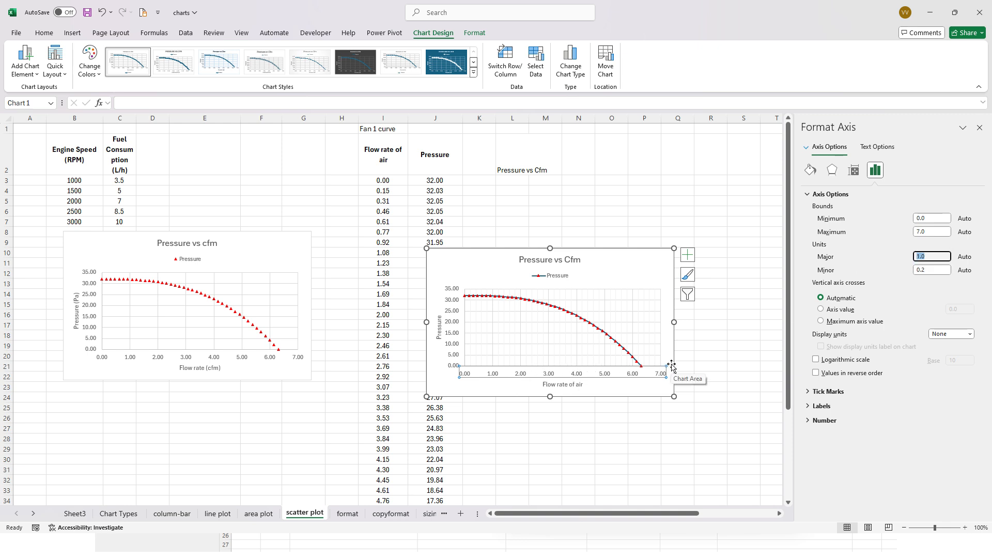
{"action": "left_click", "coordinate": [808, 406]}
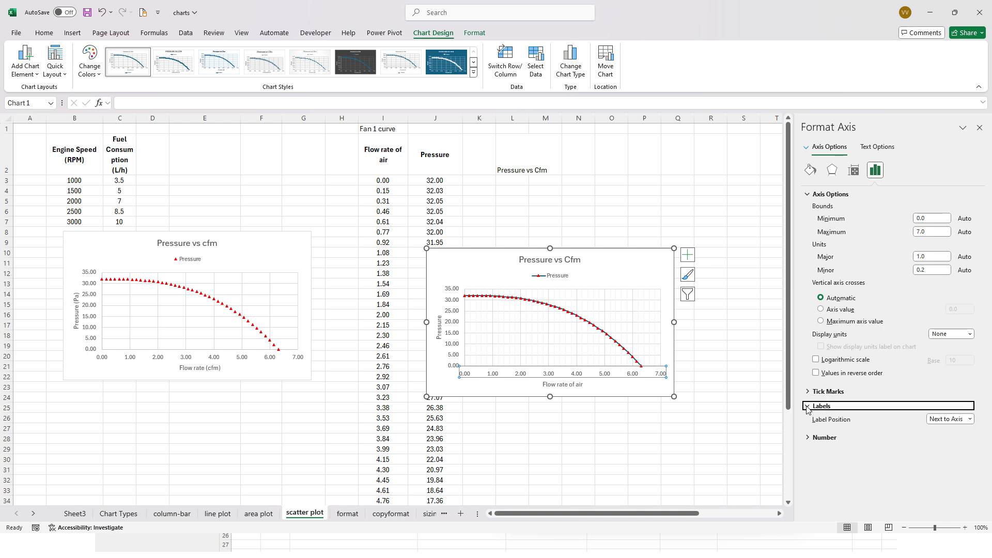
{"action": "left_click", "coordinate": [812, 438]}
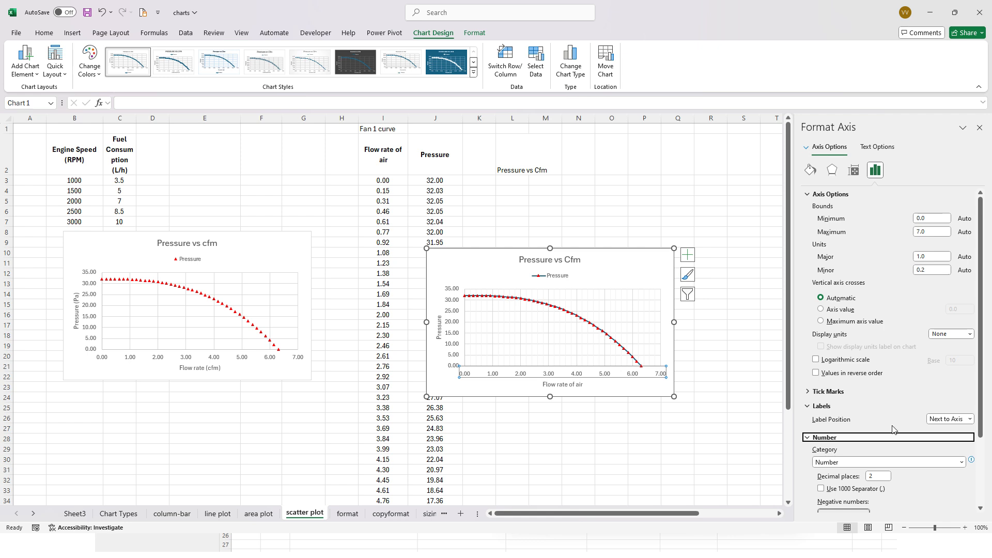
{"action": "scroll", "coordinate": [895, 430], "scroll_direction": "down", "scroll_amount": 3}
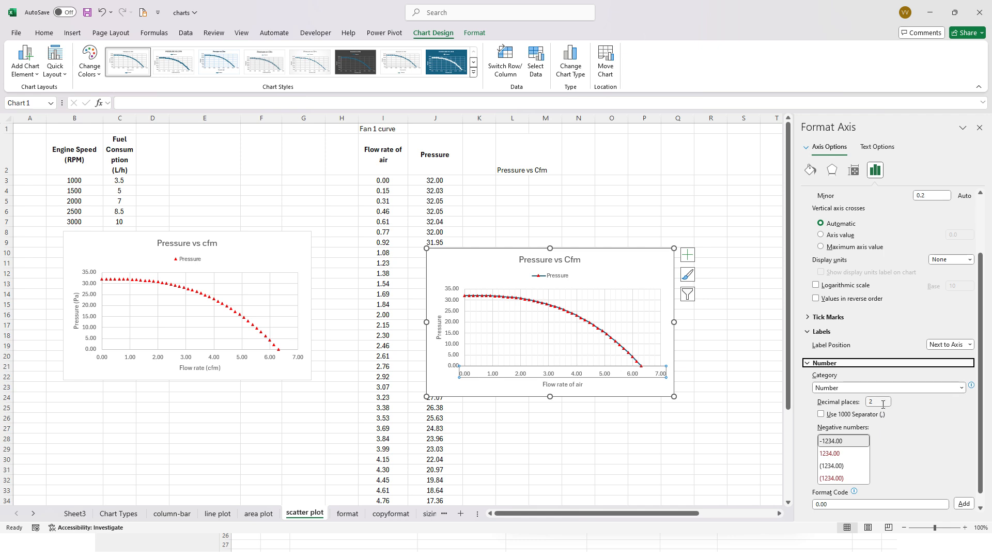
{"action": "left_click", "coordinate": [844, 403]}
{"action": "key", "text": "Return"}
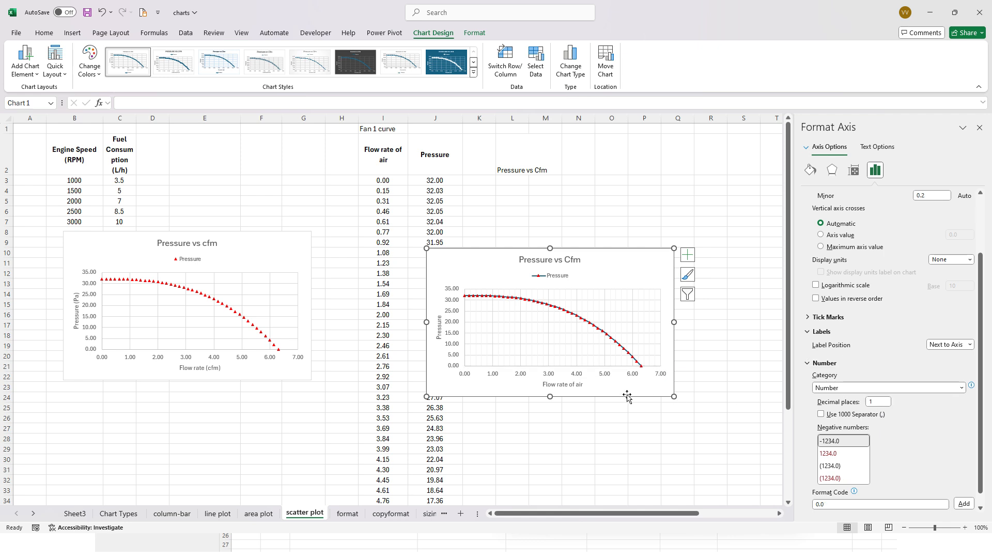
- Set the number format code of the new chart's pressure axis labels to 0.0000
{"action": "left_click", "coordinate": [624, 393]}
{"action": "left_click", "coordinate": [450, 342]}
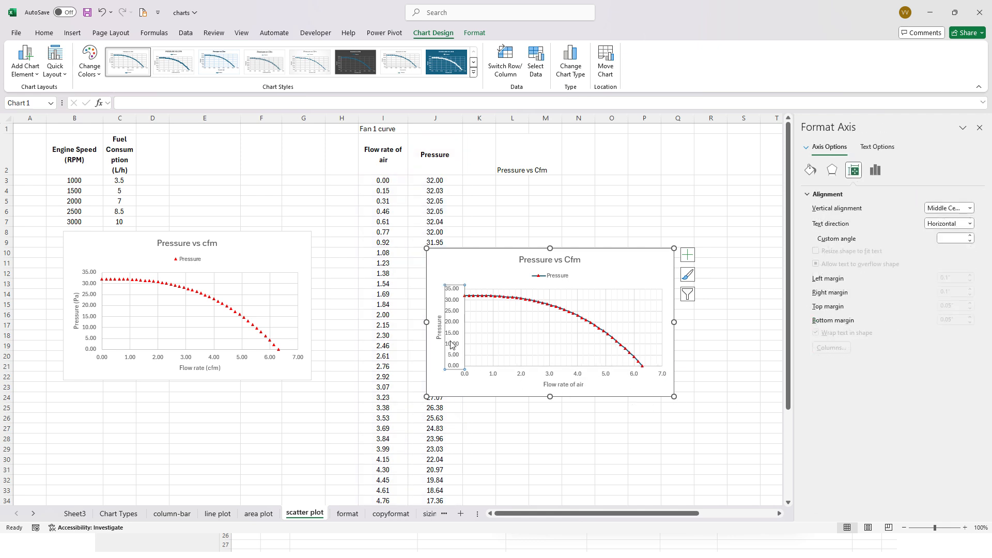
{"action": "left_click", "coordinate": [874, 169]}
{"action": "left_click", "coordinate": [825, 238]}
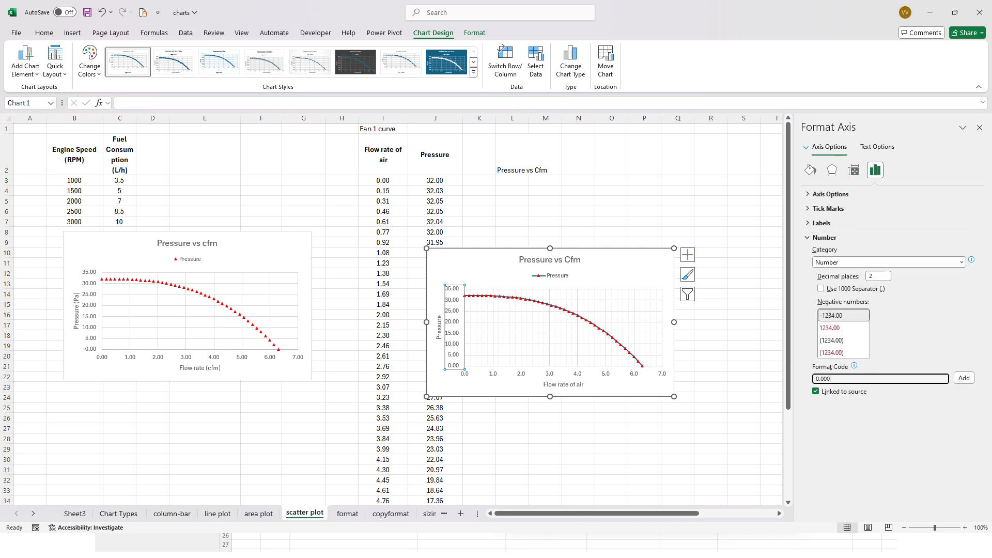
{"action": "type", "text": "0.0000"}
{"action": "left_click", "coordinate": [964, 377]}
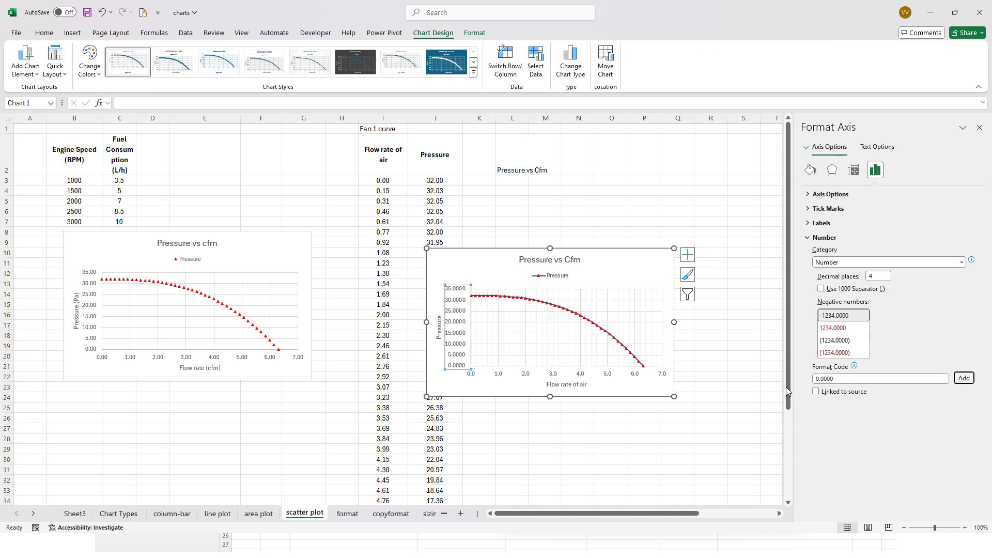
{"action": "left_click", "coordinate": [476, 268]}
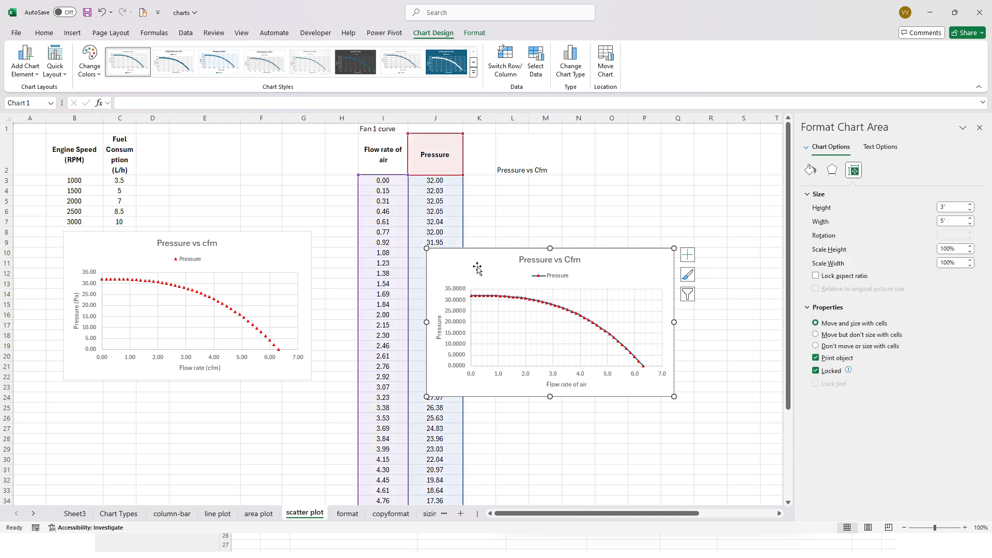
{"action": "key", "text": "Escape"}
{"action": "left_click", "coordinate": [476, 273]}
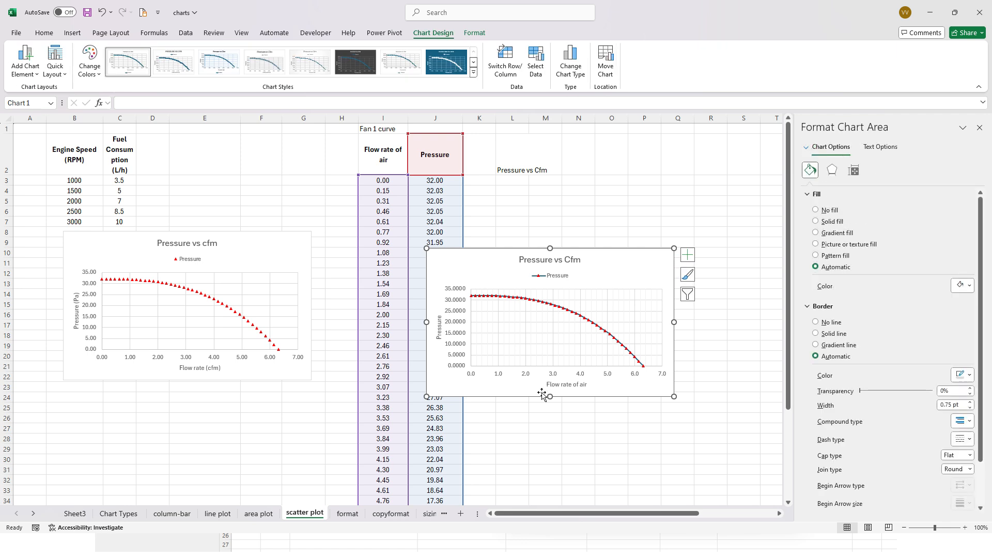
{"action": "left_click", "coordinate": [525, 379]}
{"action": "left_click", "coordinate": [461, 337]}
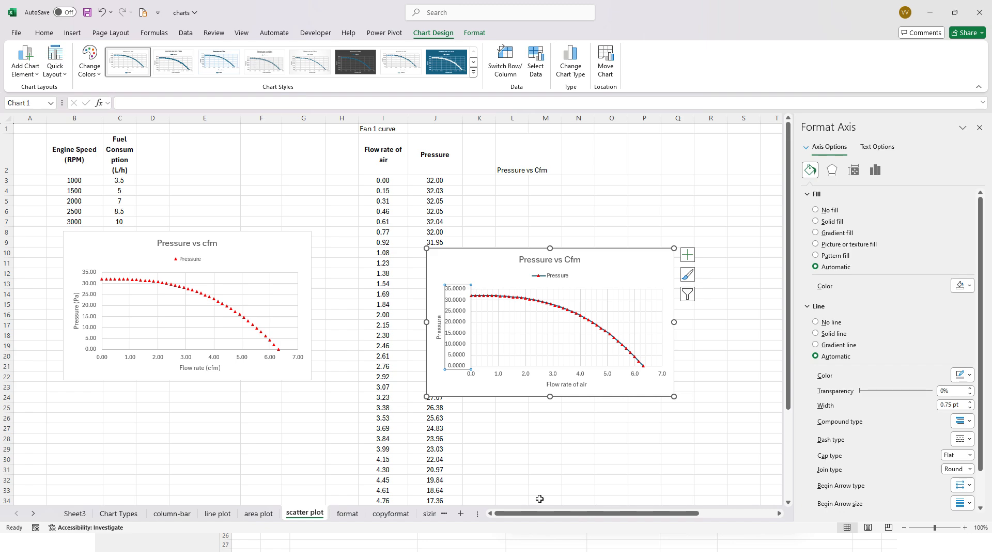
- Switch to the PowerPoint slide show and advance to the Format Chart Axis slide to review the axis bounds, units and logarithmic scale options
{"action": "key", "text": "alt+Tab"}
{"action": "key", "text": "alt+Tab"}
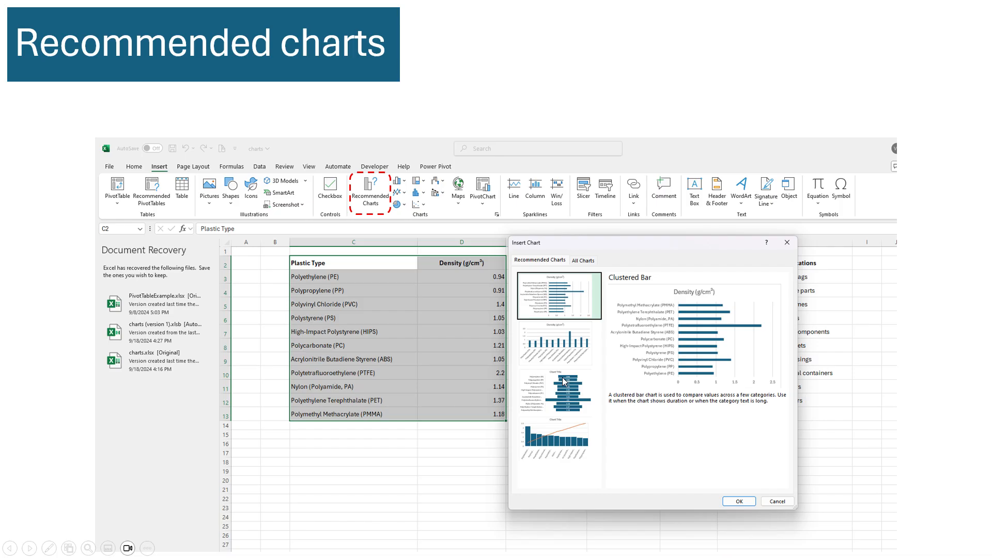
{"action": "key", "text": "Right"}
{"action": "key", "text": "Right"}
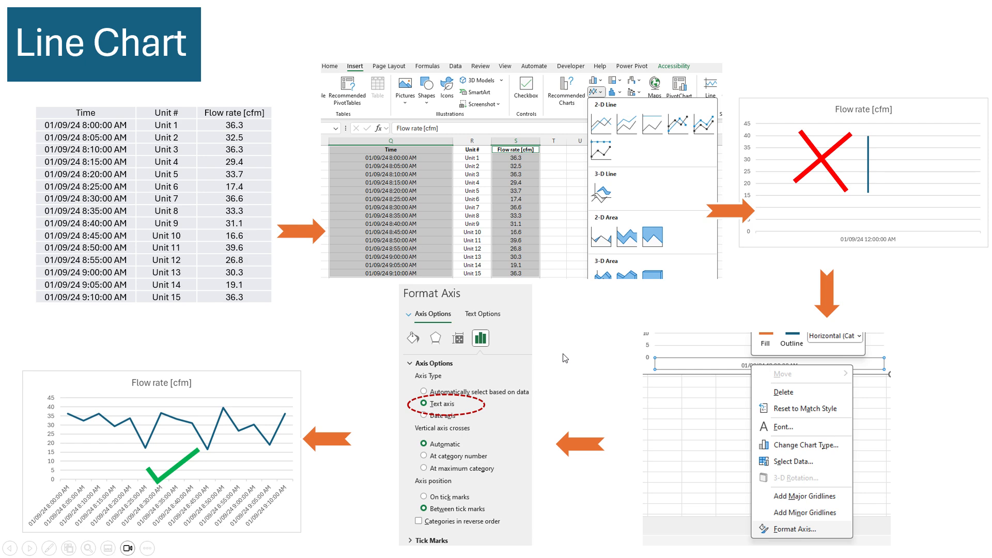
{"action": "key", "text": "Right"}
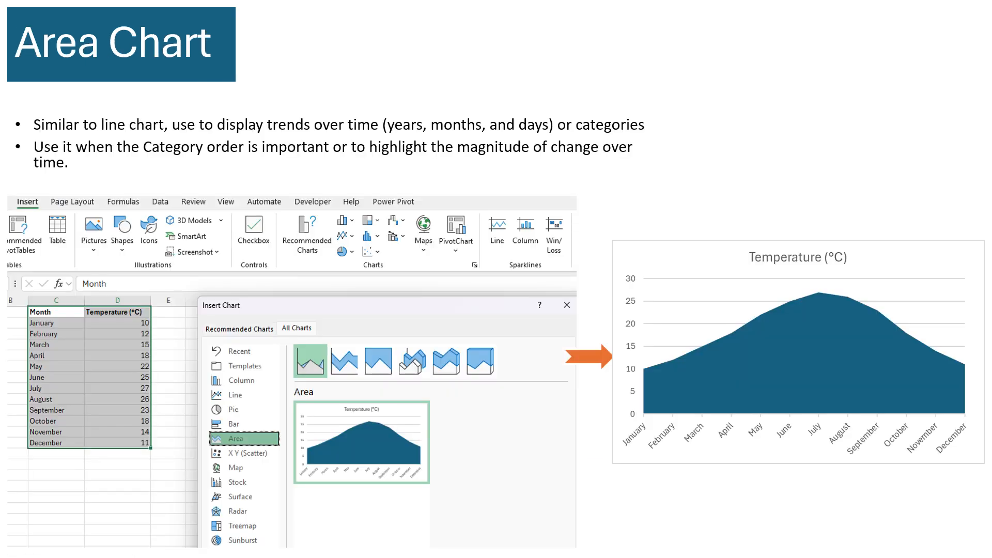
{"action": "key", "text": "Right"}
{"action": "key", "text": "Right"}
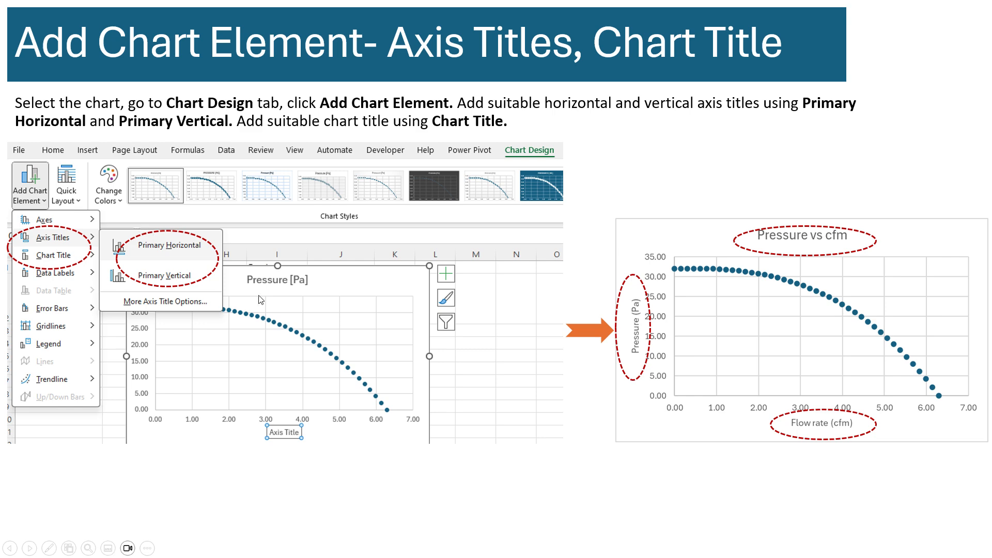
{"action": "key", "text": "Right"}
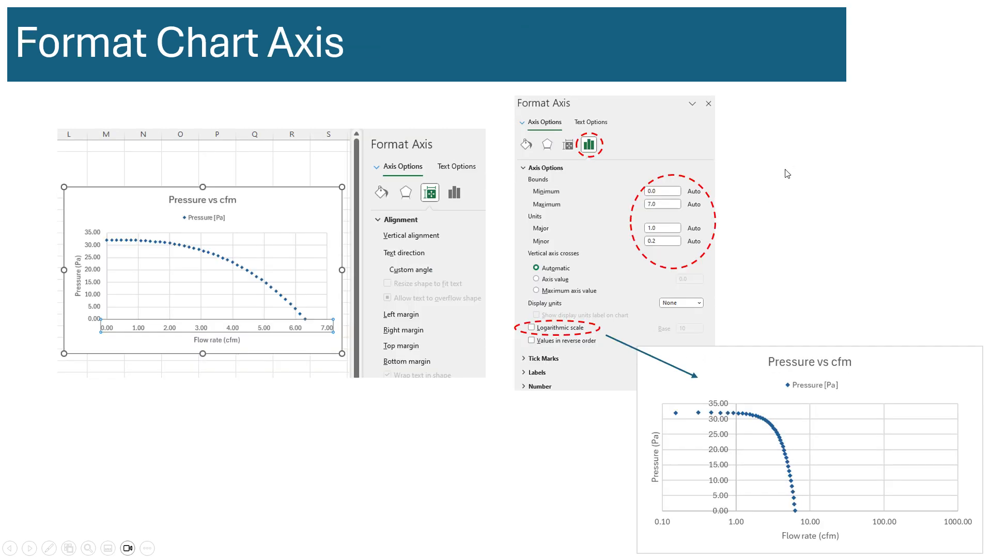
- Return to the Excel workbook and apply a logarithmic scale to the new chart's flow rate axis
{"action": "key", "text": "alt+Tab"}
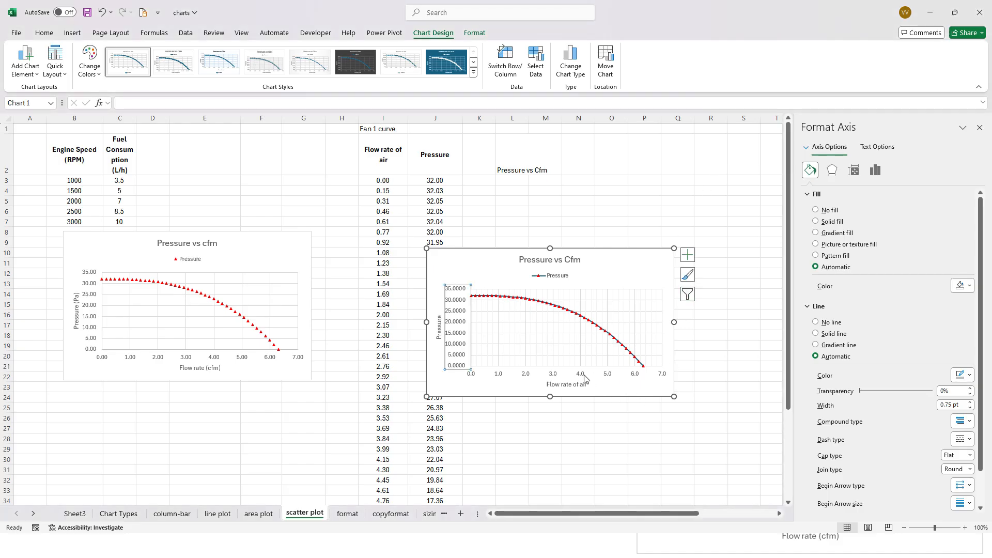
{"action": "left_click", "coordinate": [581, 376]}
{"action": "left_click", "coordinate": [875, 170]}
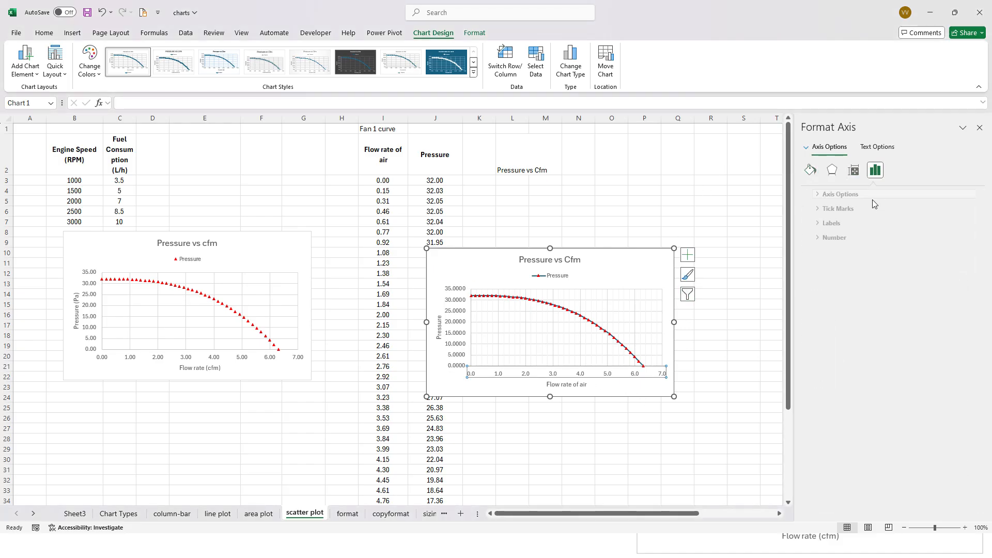
{"action": "left_click", "coordinate": [829, 194]}
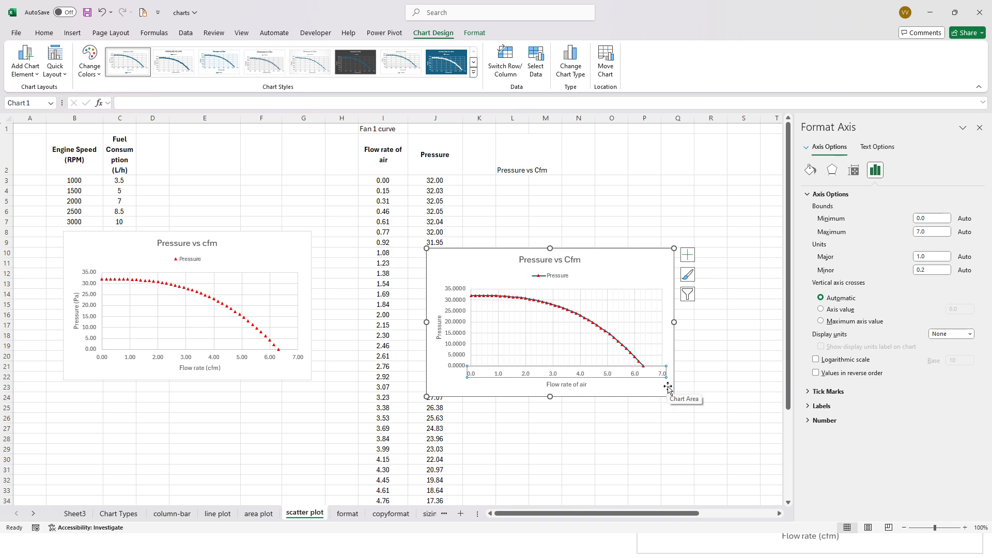
{"action": "left_click", "coordinate": [816, 360]}
{"action": "left_click", "coordinate": [505, 304]}
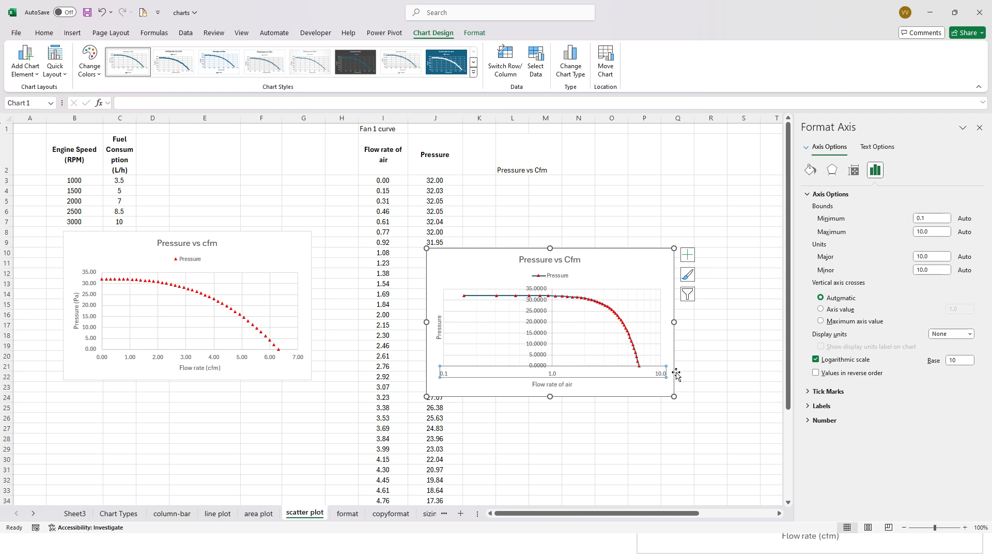
- Set the maximum bound of the new chart's logarithmic flow rate axis to 1000
{"action": "left_click", "coordinate": [937, 232]}
{"action": "type", "text": "1"}
{"action": "left_click", "coordinate": [619, 390]}
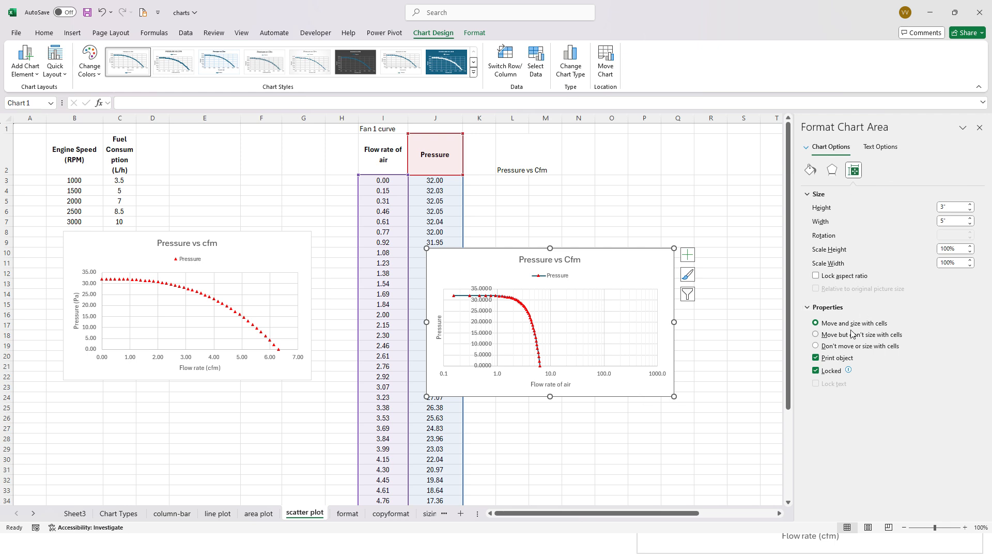
- Remove the logarithmic scale from the new chart's flow rate axis and reset its maximum bound to automatic
{"action": "left_click", "coordinate": [880, 148]}
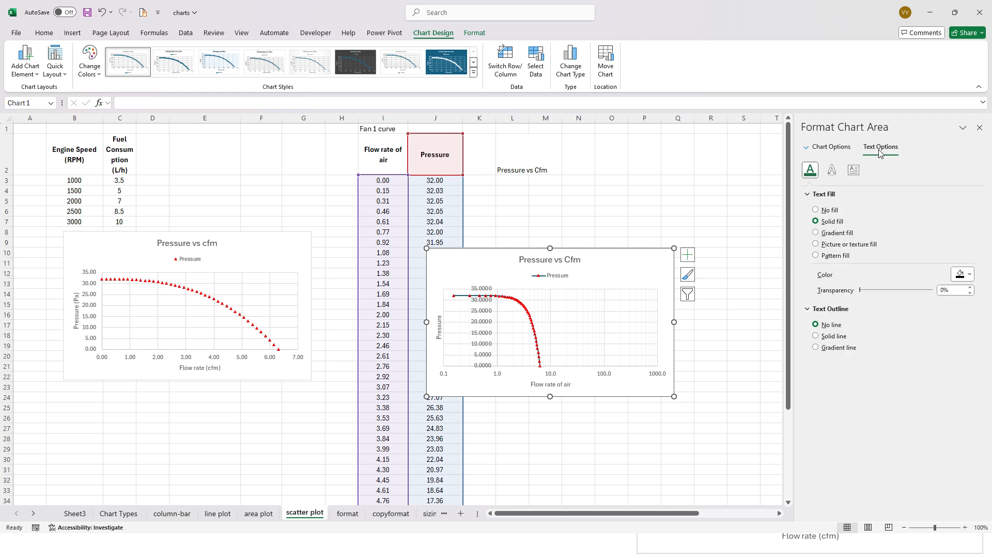
{"action": "left_click", "coordinate": [598, 378]}
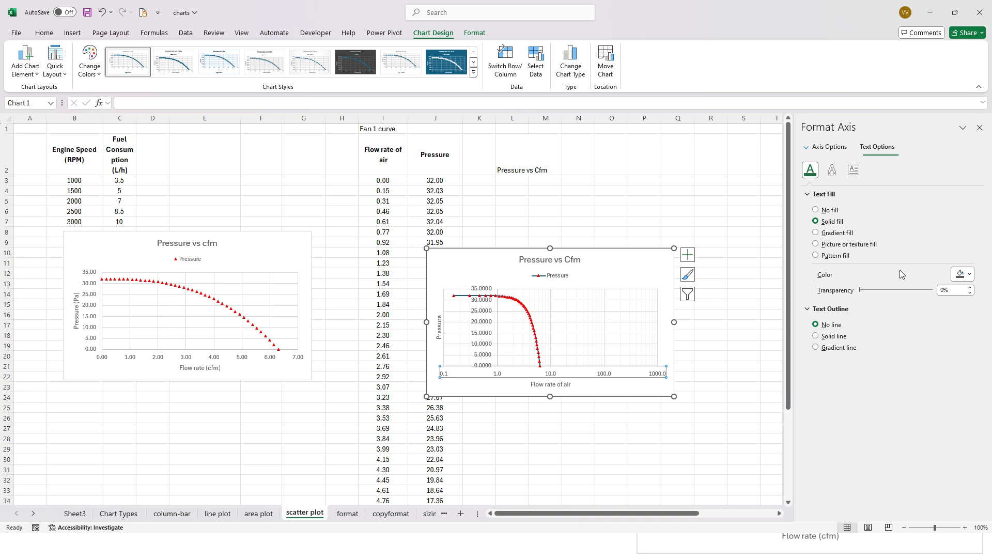
{"action": "left_click", "coordinate": [824, 147]}
{"action": "left_click", "coordinate": [842, 360]}
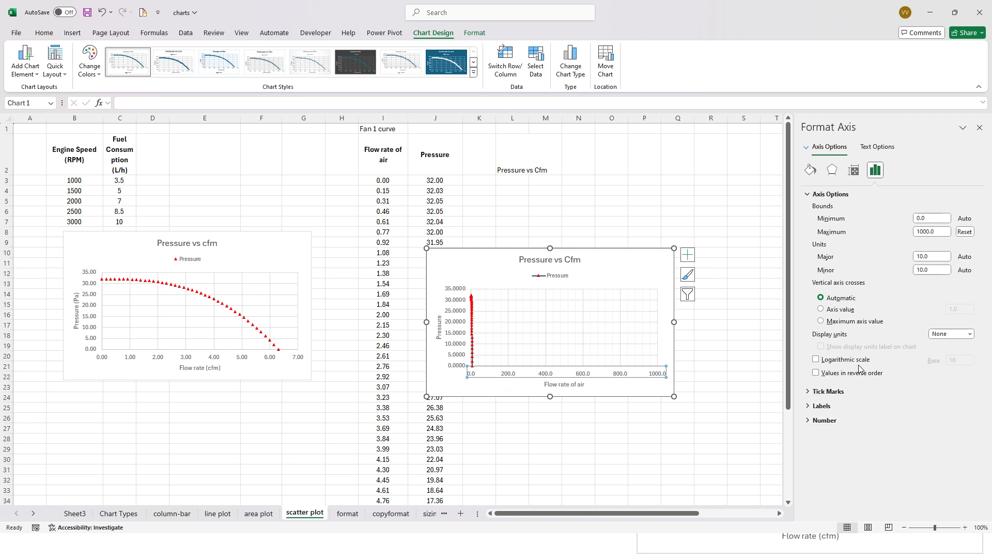
{"action": "left_click", "coordinate": [960, 232]}
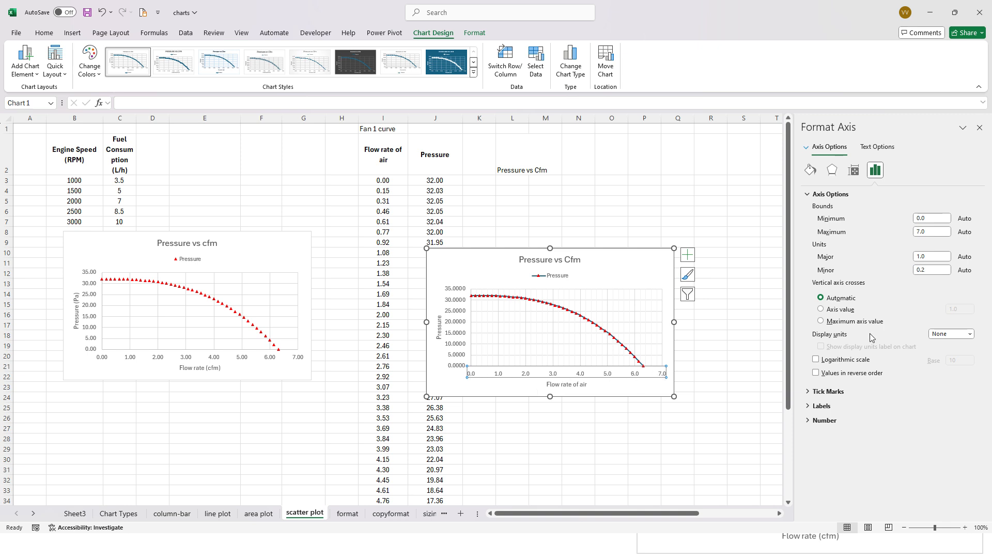
- Try showing the new chart's flow rate axis values in reverse order
{"action": "left_click", "coordinate": [833, 374]}
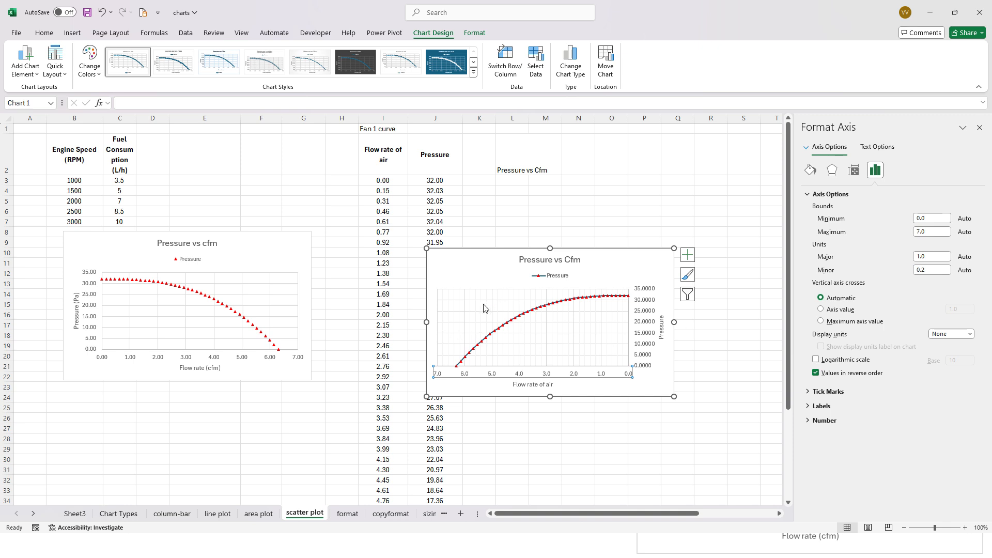
{"action": "left_click", "coordinate": [821, 375]}
{"action": "left_click", "coordinate": [706, 338]}
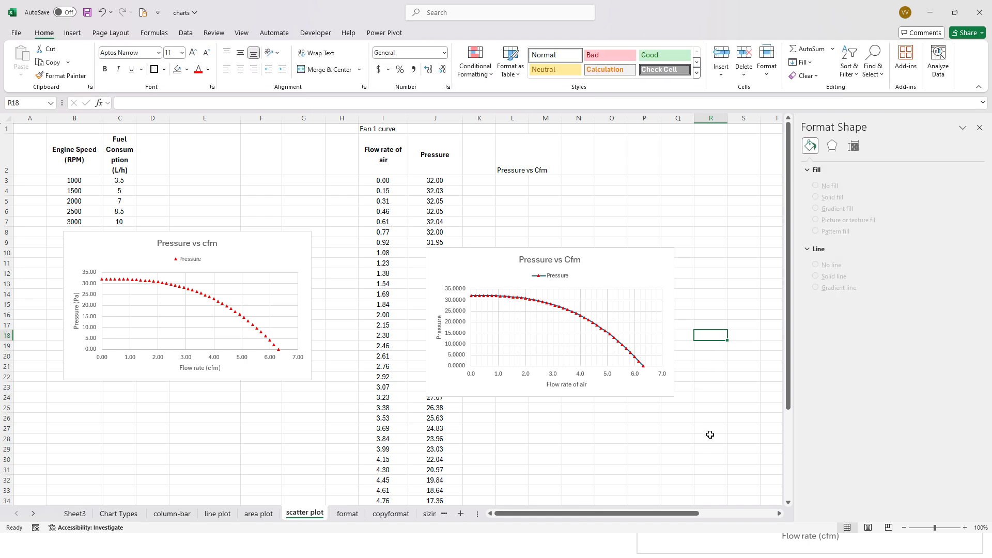
- Switch to the PowerPoint presentation and review the slides from Add Chart Element through Format Chart Axis to Sizing Multiple Charts
{"action": "key", "text": "alt+Tab"}
{"action": "left_click", "coordinate": [640, 336]}
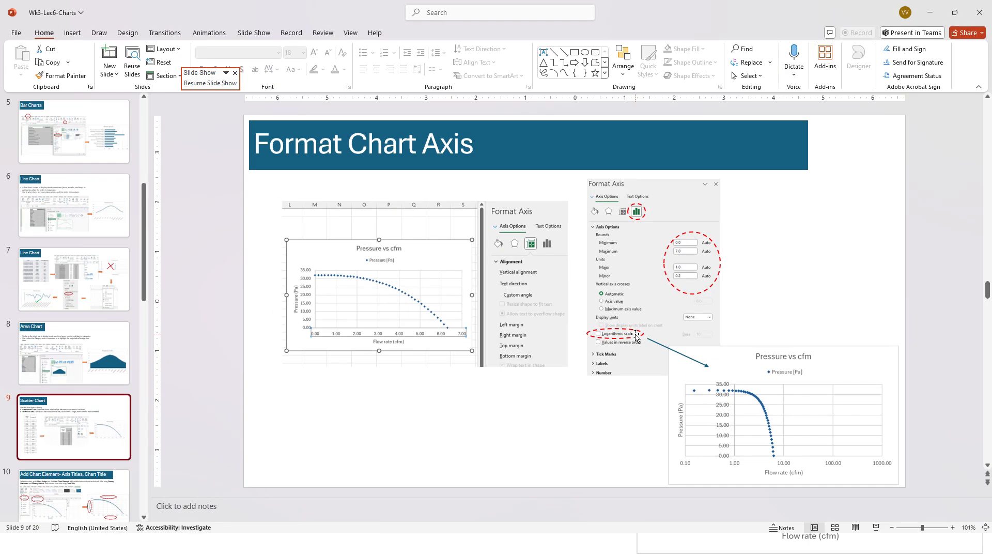
{"action": "scroll", "coordinate": [124, 469], "scroll_direction": "down", "scroll_amount": 3}
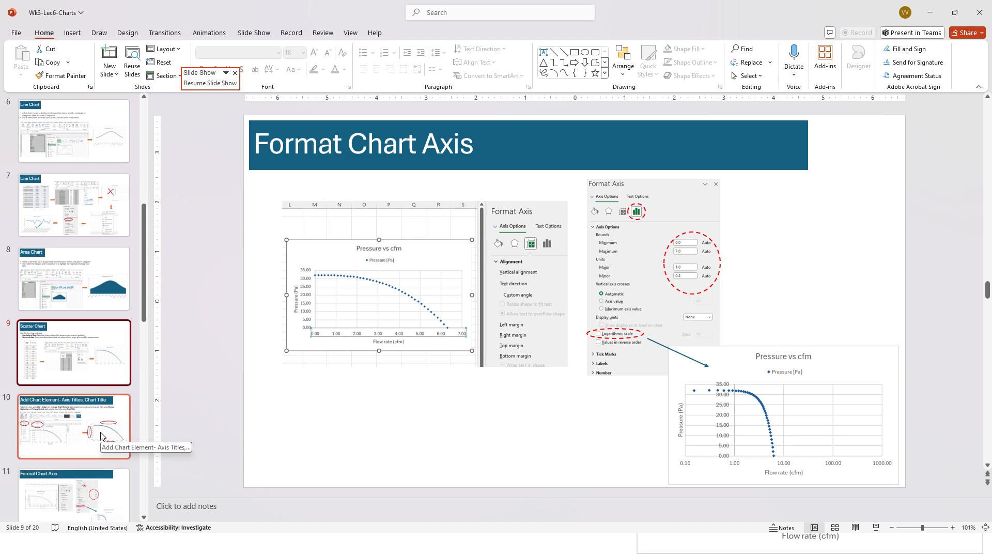
{"action": "left_click", "coordinate": [101, 437]}
{"action": "scroll", "coordinate": [102, 437], "scroll_direction": "down", "scroll_amount": 3}
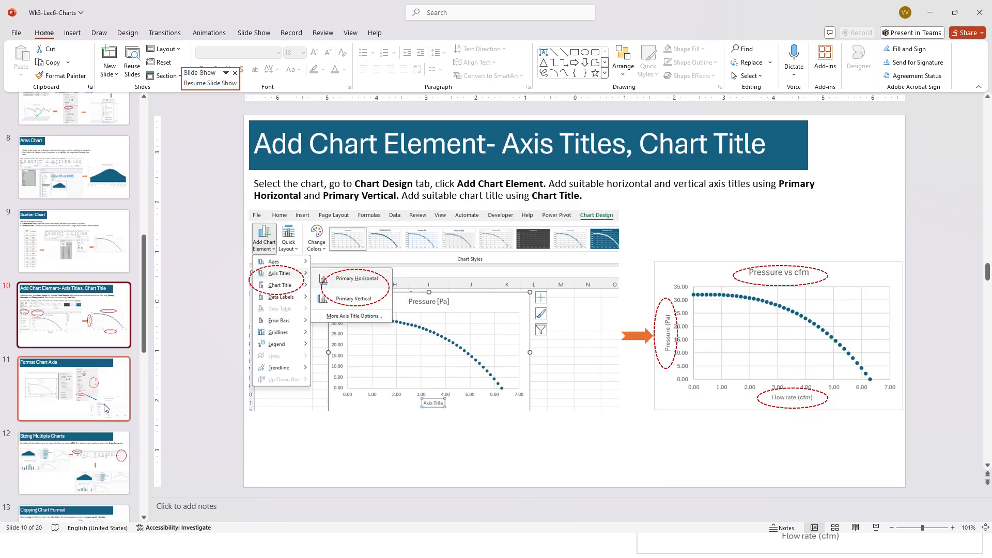
{"action": "left_click", "coordinate": [104, 396]}
{"action": "scroll", "coordinate": [98, 452], "scroll_direction": "down", "scroll_amount": 2}
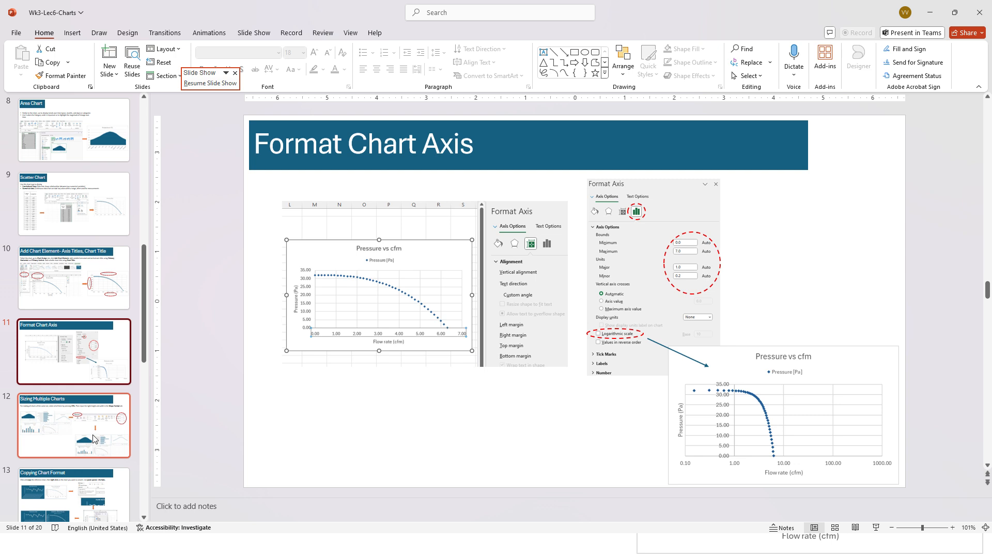
{"action": "left_click", "coordinate": [94, 439]}
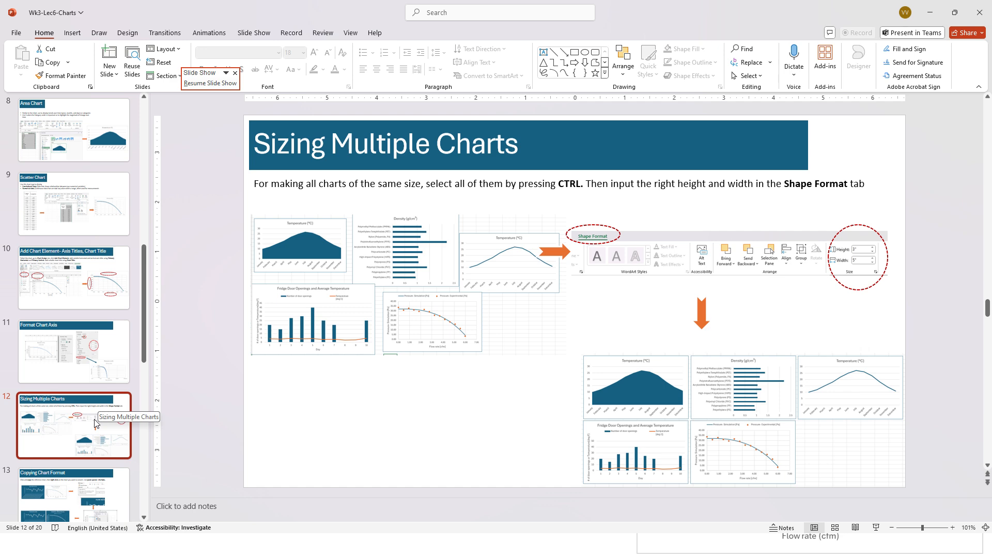
- Return to the Excel workbook and open the sizing sheet
{"action": "left_click", "coordinate": [930, 12]}
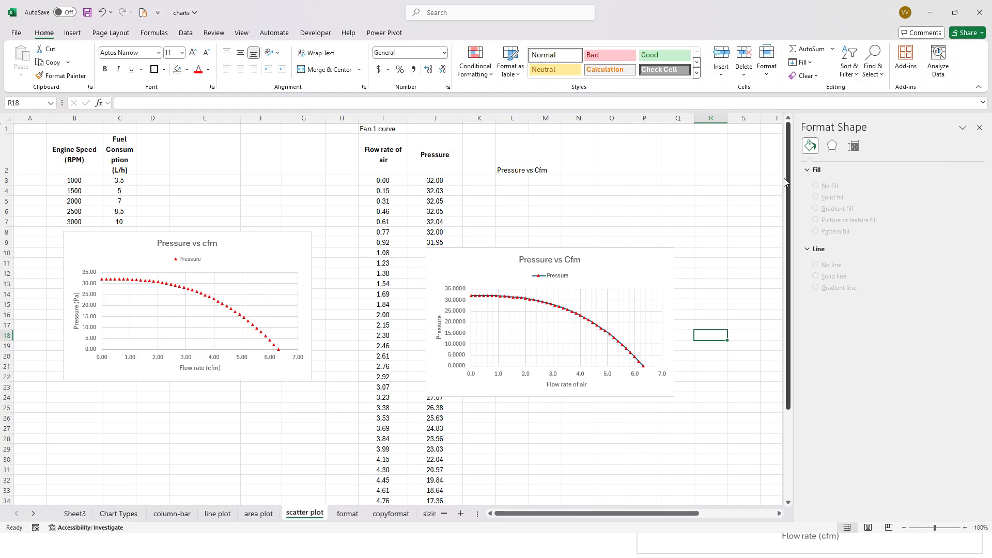
{"action": "left_click", "coordinate": [429, 513]}
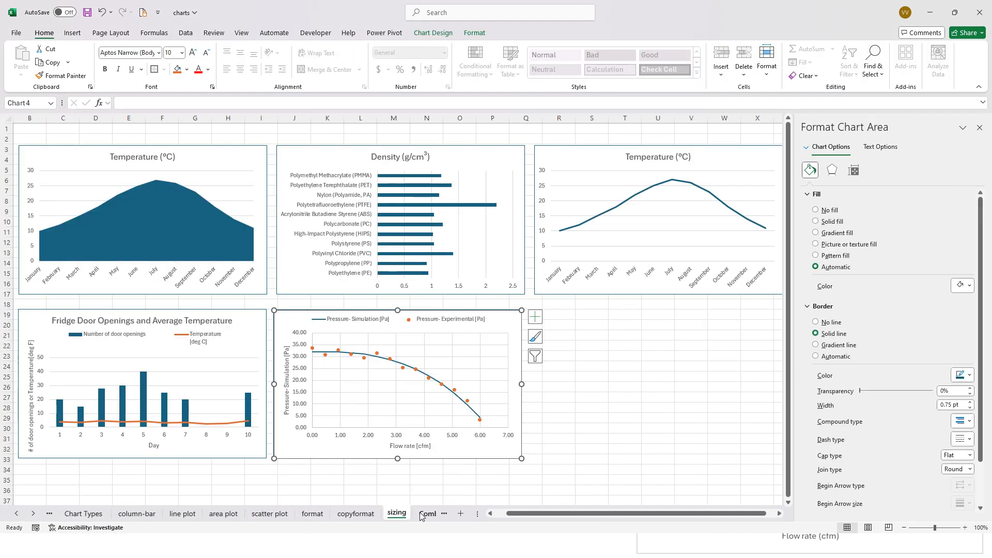
{"action": "left_click", "coordinate": [711, 406]}
- Resize the five charts on the sizing sheet by hand so that each has a different, smaller size
{"action": "left_click", "coordinate": [240, 324]}
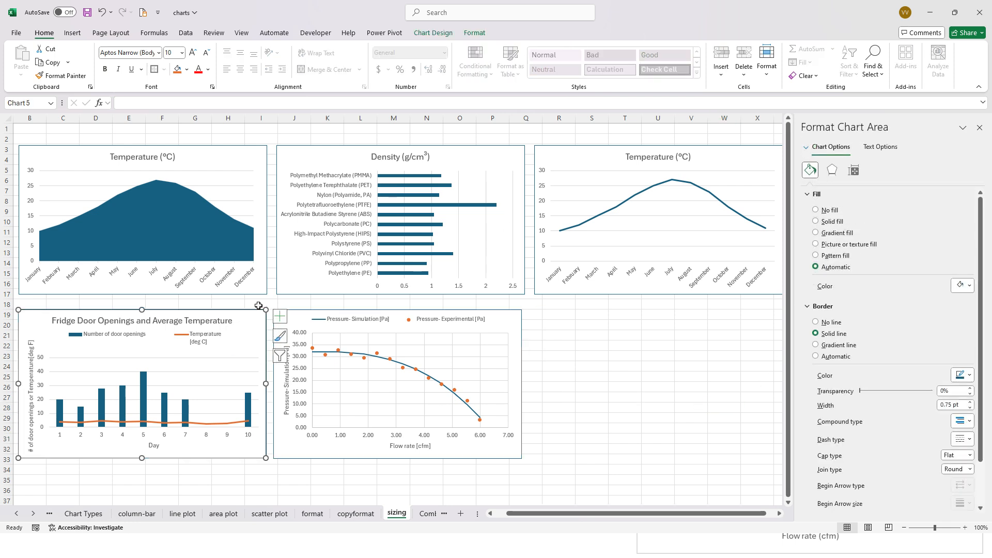
{"action": "left_click_drag", "start_coordinate": [163, 335], "coordinate": [164, 335]}
{"action": "left_click_drag", "start_coordinate": [329, 334], "coordinate": [331, 334]}
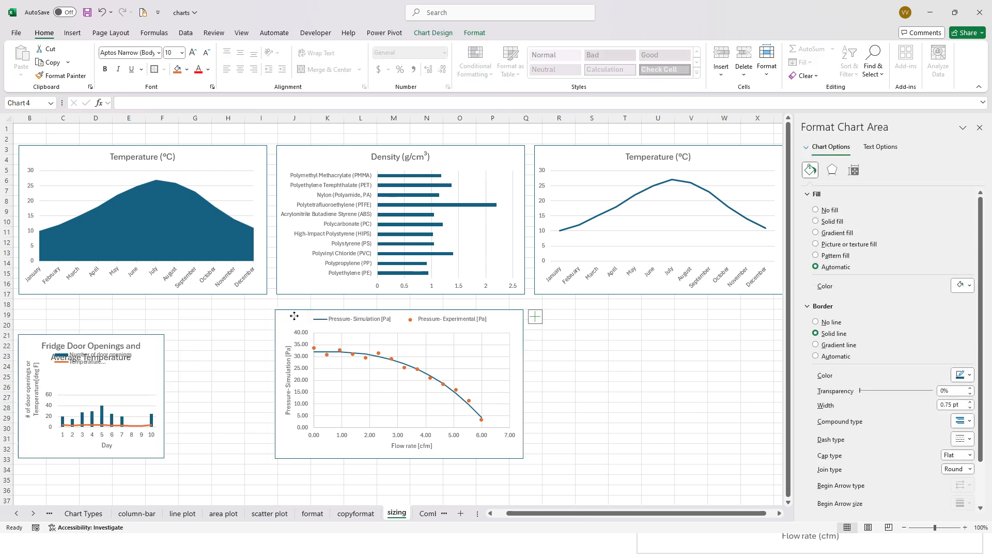
{"action": "left_click_drag", "start_coordinate": [520, 457], "coordinate": [468, 418]}
{"action": "left_click", "coordinate": [523, 293]}
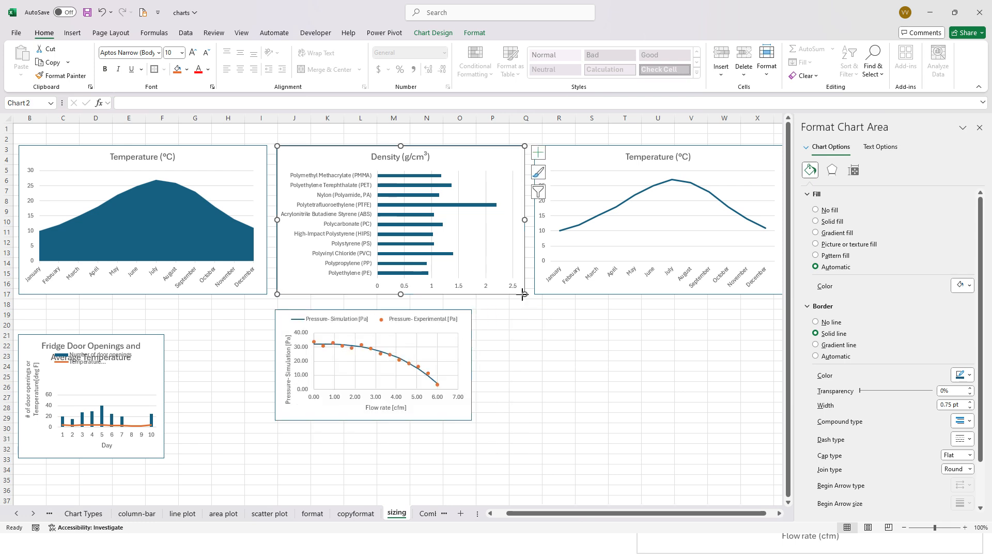
{"action": "left_click_drag", "start_coordinate": [523, 294], "coordinate": [486, 266]}
{"action": "left_click", "coordinate": [536, 286]}
{"action": "left_click_drag", "start_coordinate": [536, 286], "coordinate": [575, 280]}
{"action": "left_click", "coordinate": [265, 292]}
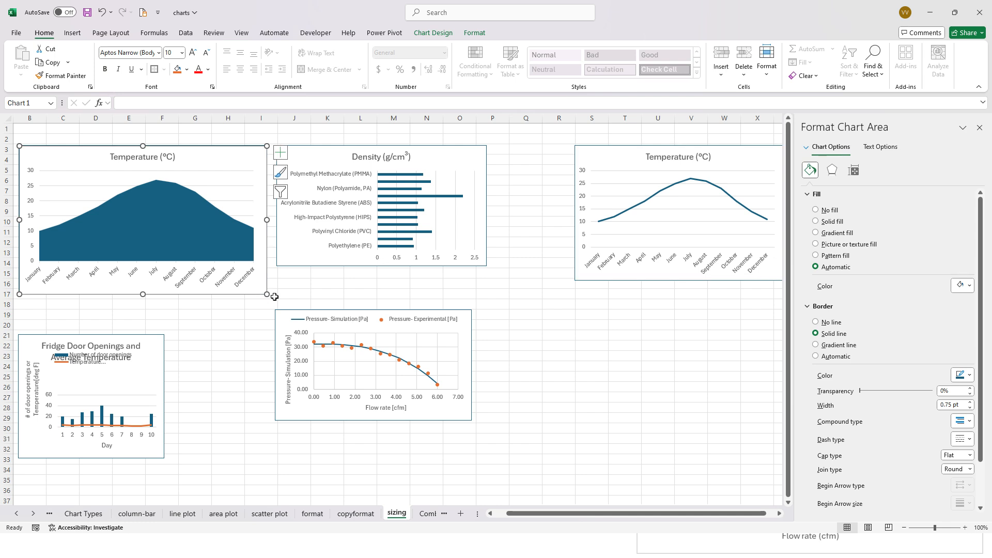
{"action": "left_click_drag", "start_coordinate": [267, 294], "coordinate": [243, 275]}
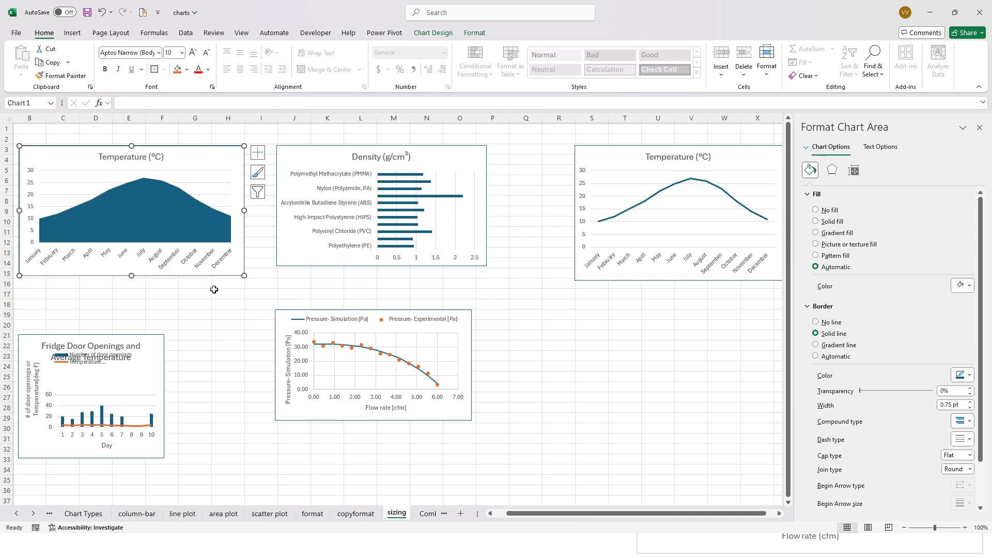
{"action": "left_click", "coordinate": [283, 283]}
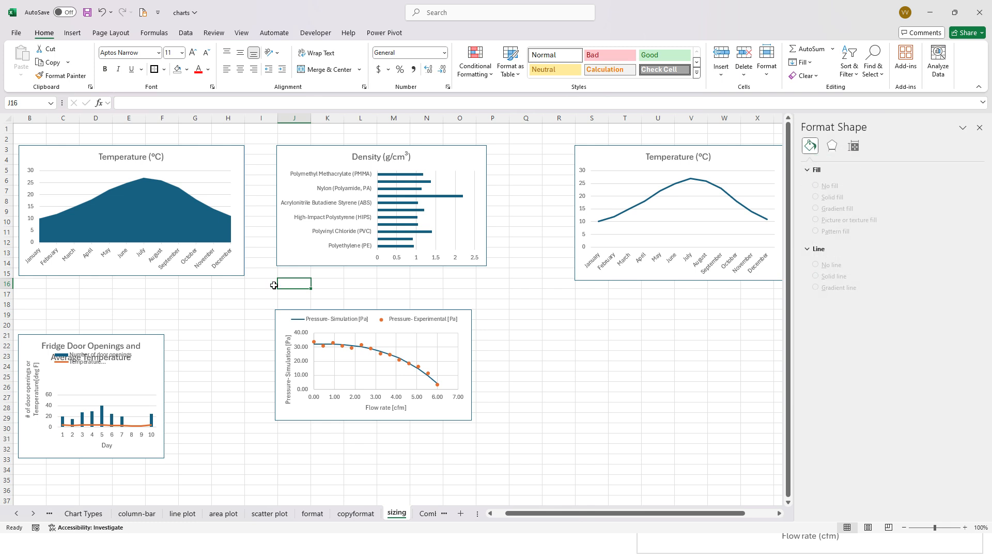
- Select all five charts together and set their height to 3 inches and width to 5 inches
{"action": "left_click", "coordinate": [234, 274]}
{"action": "left_click", "coordinate": [258, 282]}
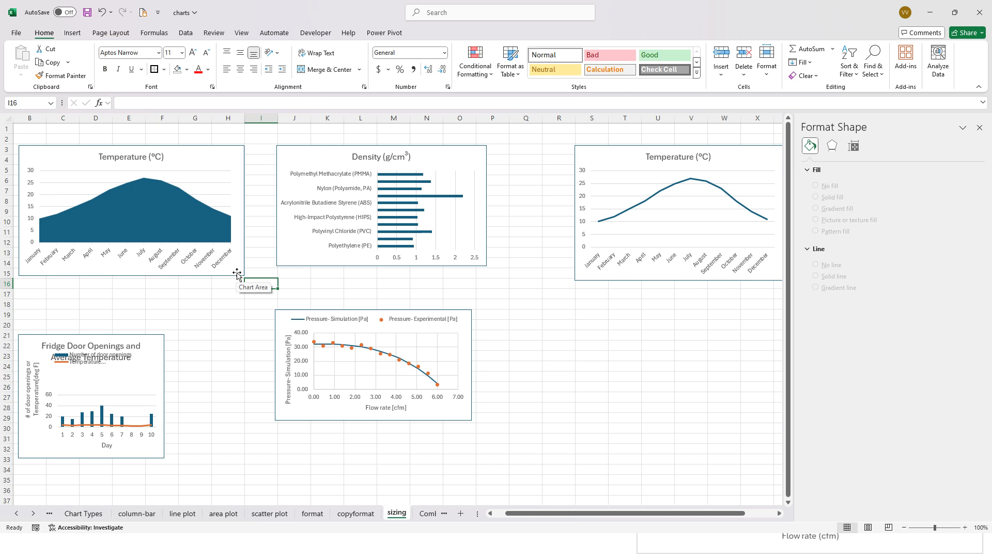
{"action": "left_click", "coordinate": [236, 274]}
{"action": "left_click", "coordinate": [287, 260], "text": "ctrl"}
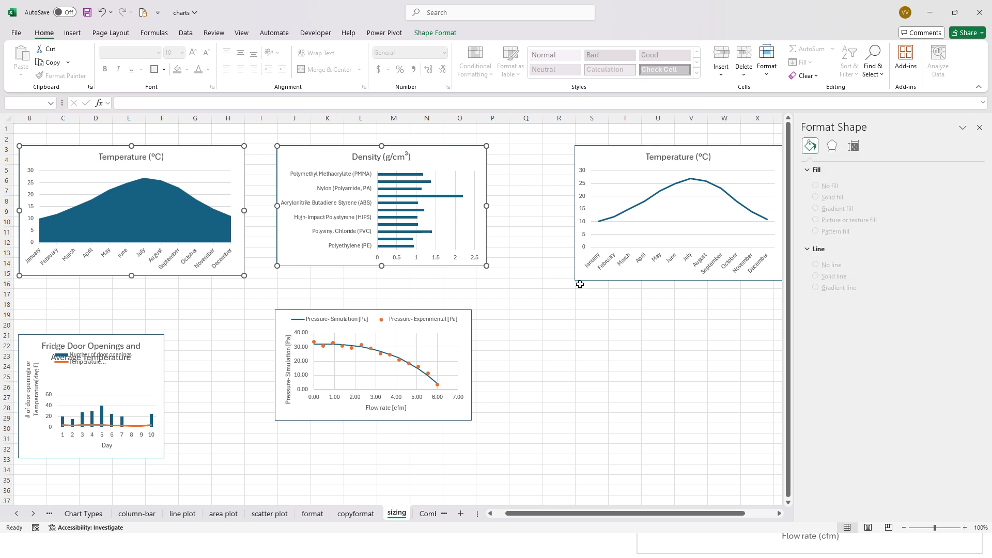
{"action": "left_click", "coordinate": [601, 276], "text": "ctrl"}
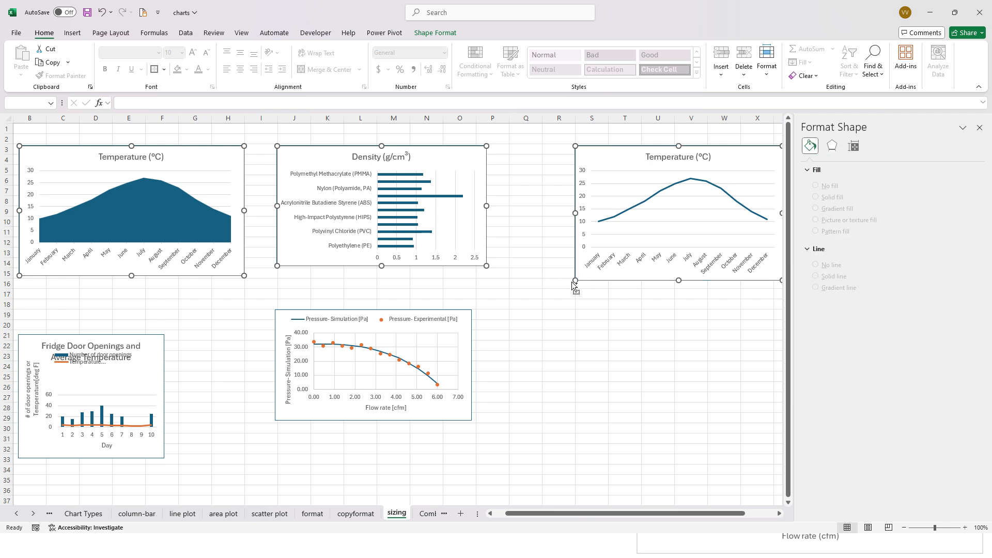
{"action": "left_click", "coordinate": [466, 325], "text": "ctrl"}
{"action": "left_click", "coordinate": [147, 359], "text": "ctrl"}
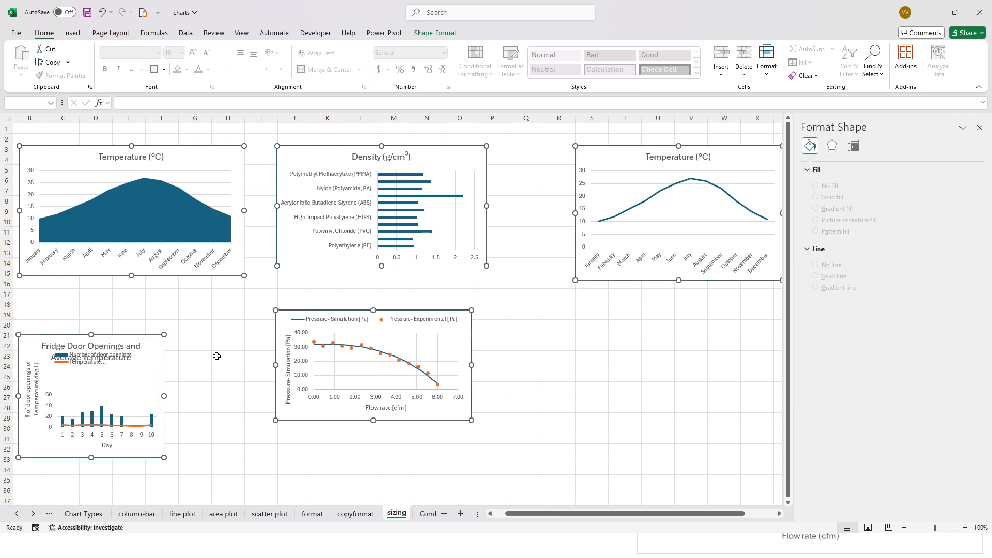
{"action": "left_click", "coordinate": [855, 149]}
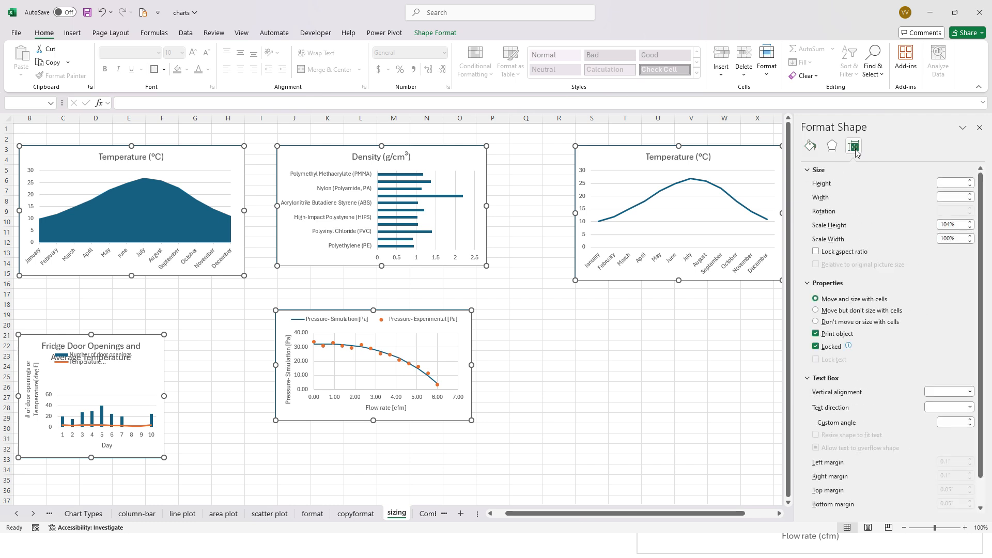
{"action": "left_click", "coordinate": [942, 182]}
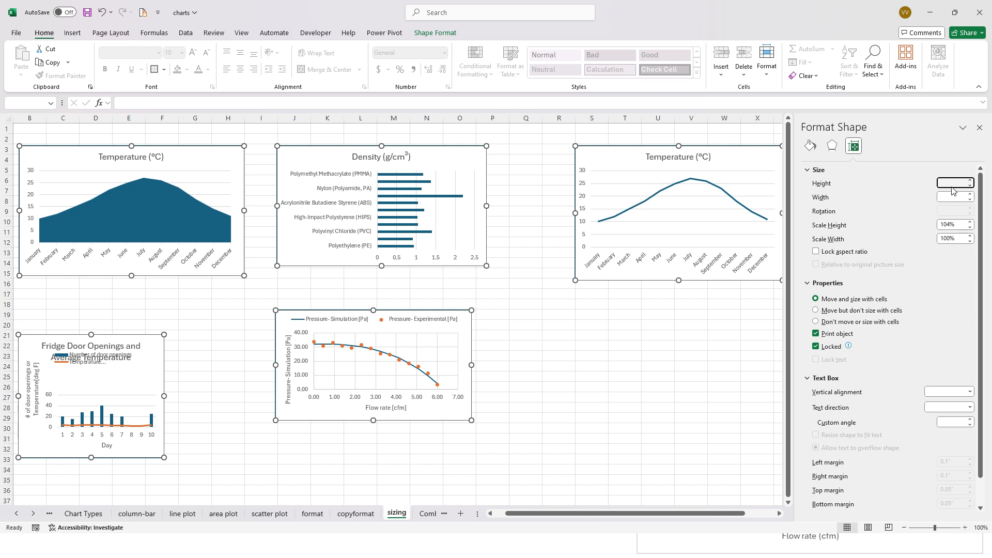
{"action": "type", "text": "3"}
{"action": "left_click", "coordinate": [950, 196]}
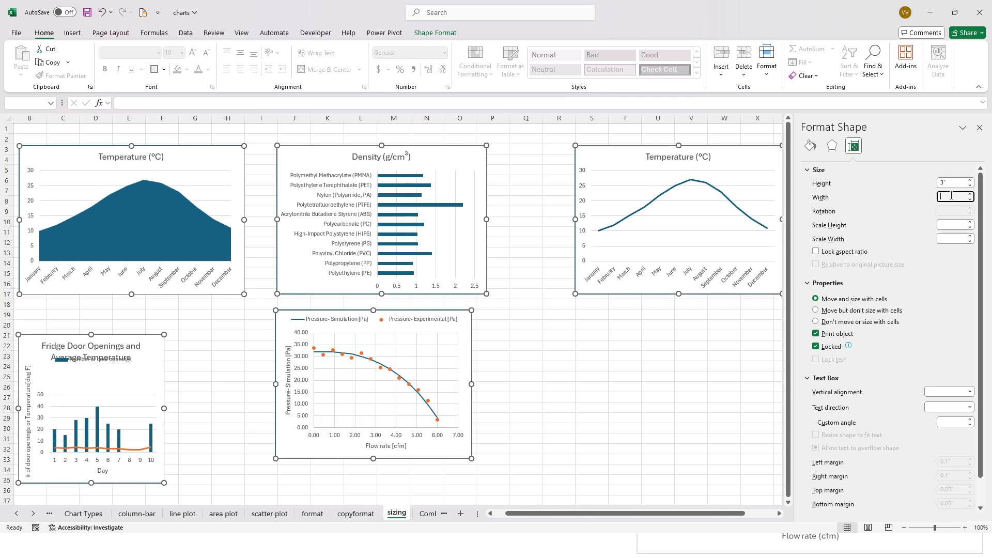
{"action": "left_click", "coordinate": [956, 184]}
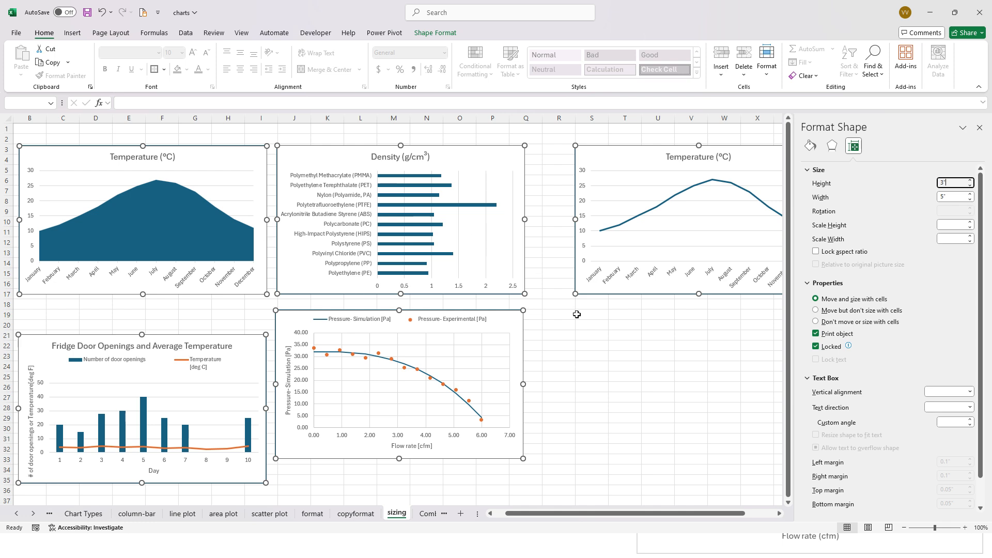
{"action": "left_click", "coordinate": [556, 399]}
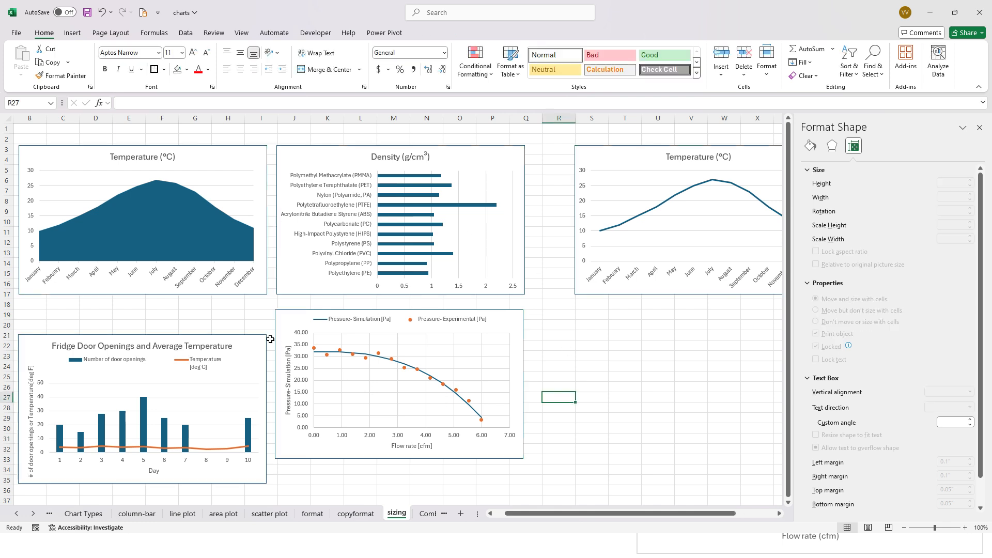
- Move the Fridge Door Openings chart up to line up with the pressure chart beside it
{"action": "left_click_drag", "start_coordinate": [254, 349], "coordinate": [254, 322]}
{"action": "left_click", "coordinate": [301, 313]}
{"action": "left_click", "coordinate": [301, 313]}
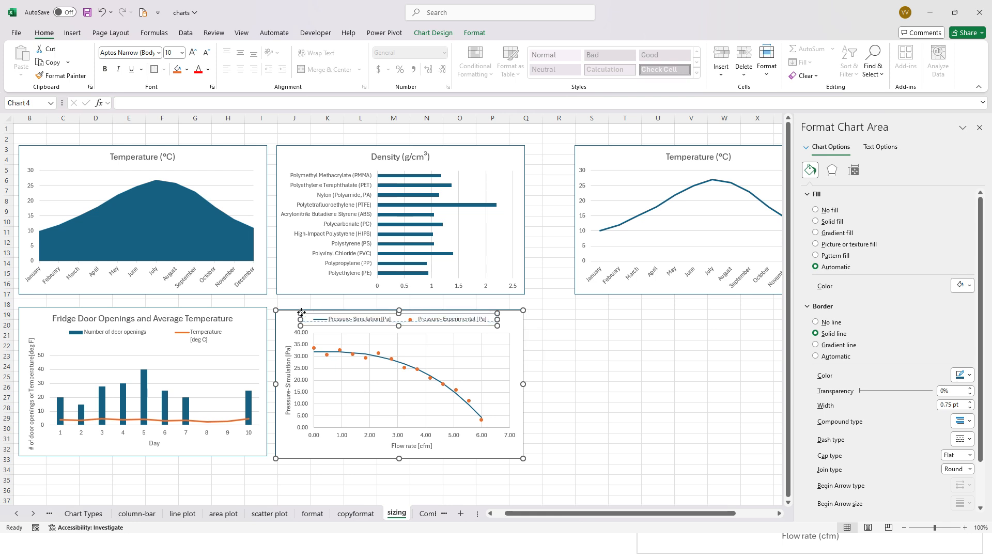
{"action": "left_click", "coordinate": [602, 360]}
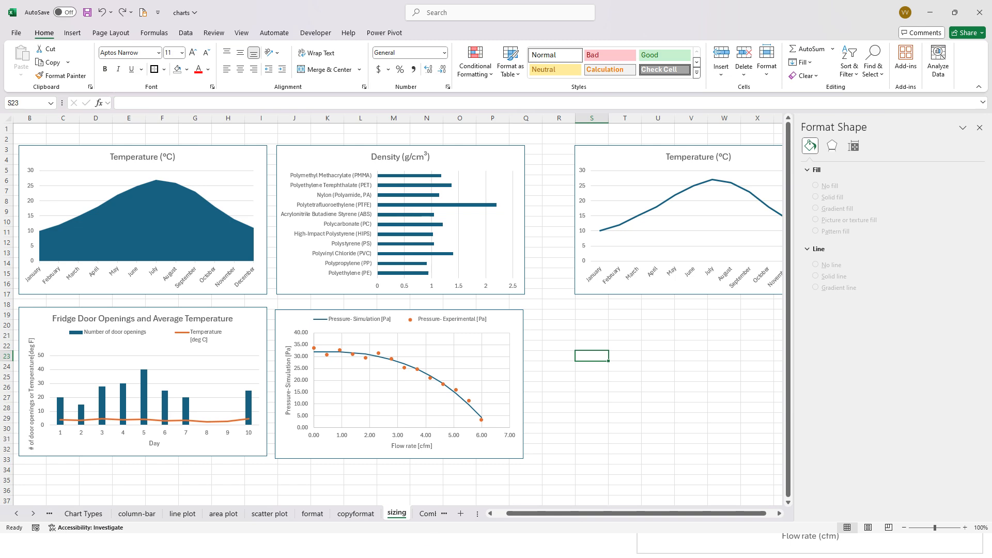
- Open the copyformat sheet and change the Flow Rate chart's background fill to orange
{"action": "left_click", "coordinate": [358, 517]}
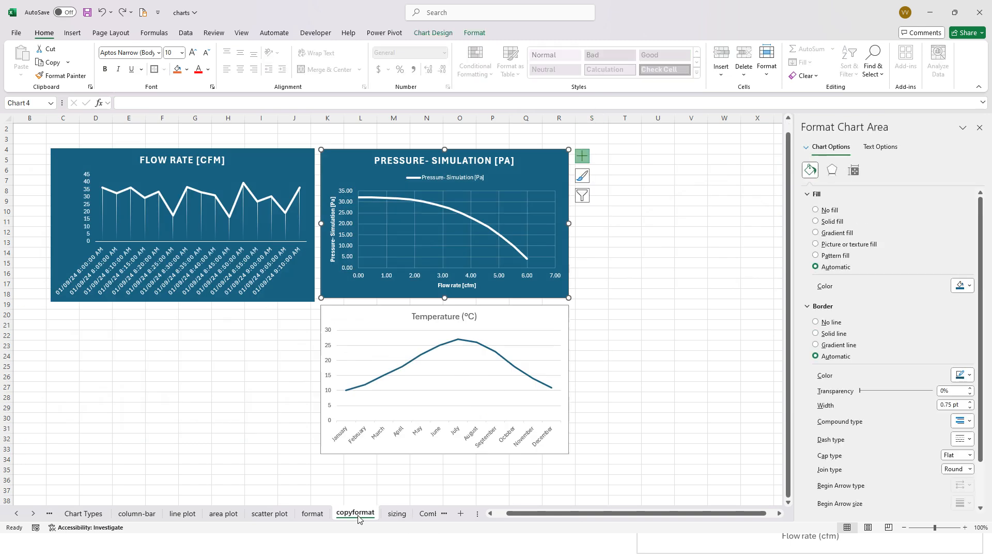
{"action": "left_click", "coordinate": [285, 287]}
{"action": "left_click", "coordinate": [254, 152]}
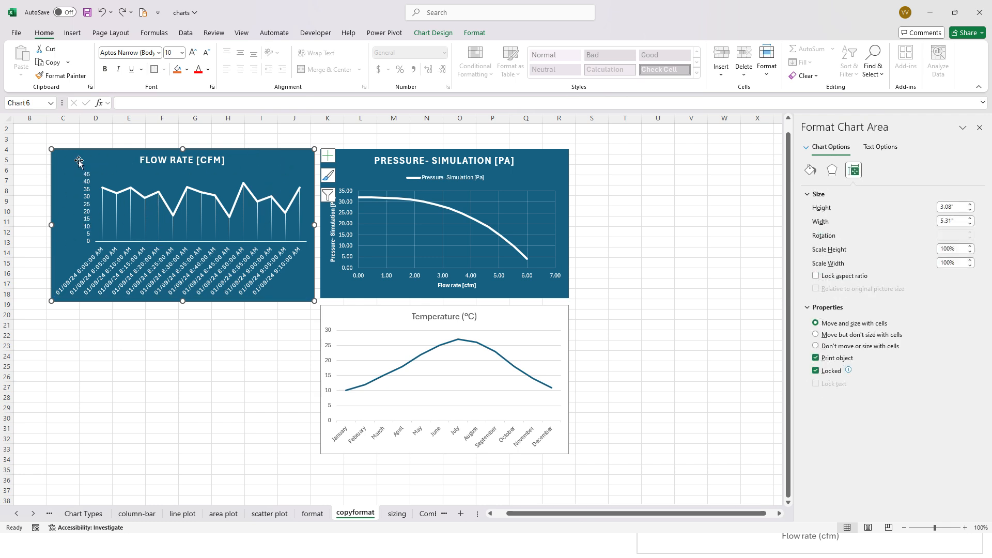
{"action": "left_click", "coordinate": [475, 33]}
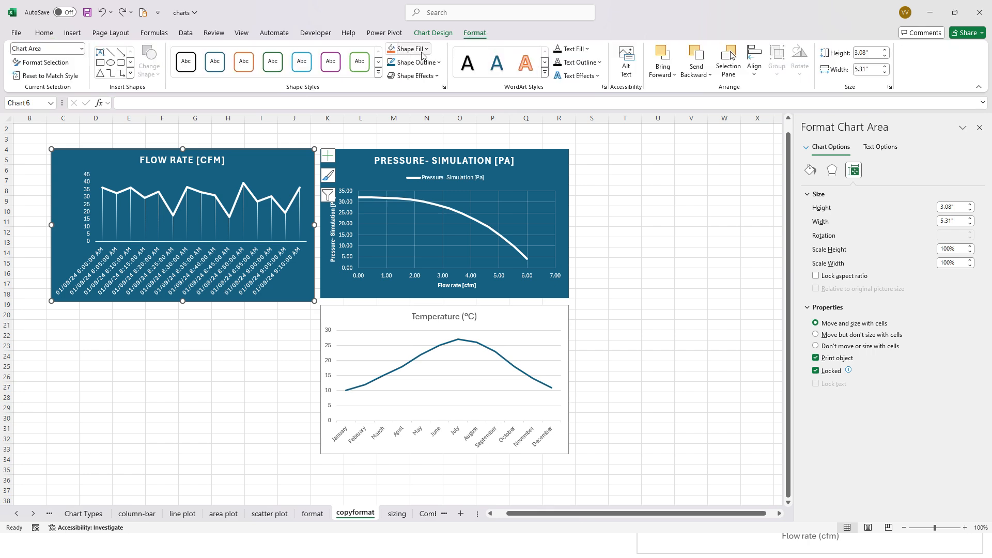
{"action": "left_click", "coordinate": [392, 49]}
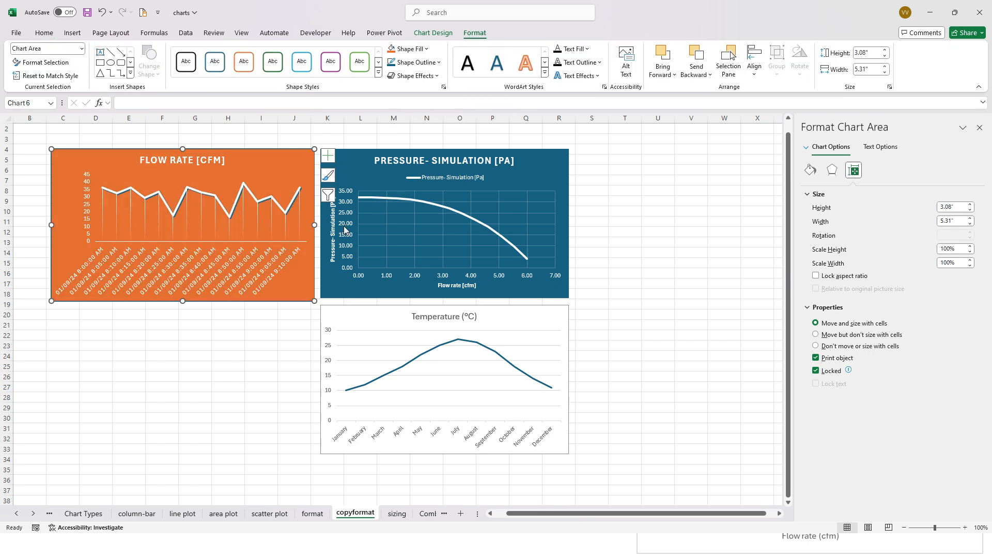
{"action": "left_click", "coordinate": [293, 296]}
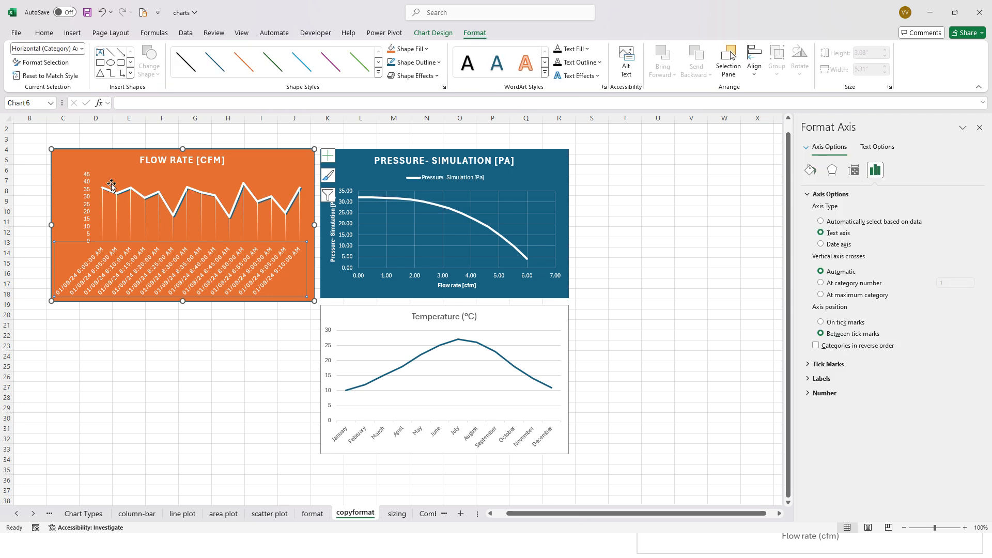
- Try to transfer the orange Flow Rate chart's look to the Pressure- Simulation chart by pasting only its formats
{"action": "left_click", "coordinate": [72, 161]}
{"action": "left_click", "coordinate": [349, 163]}
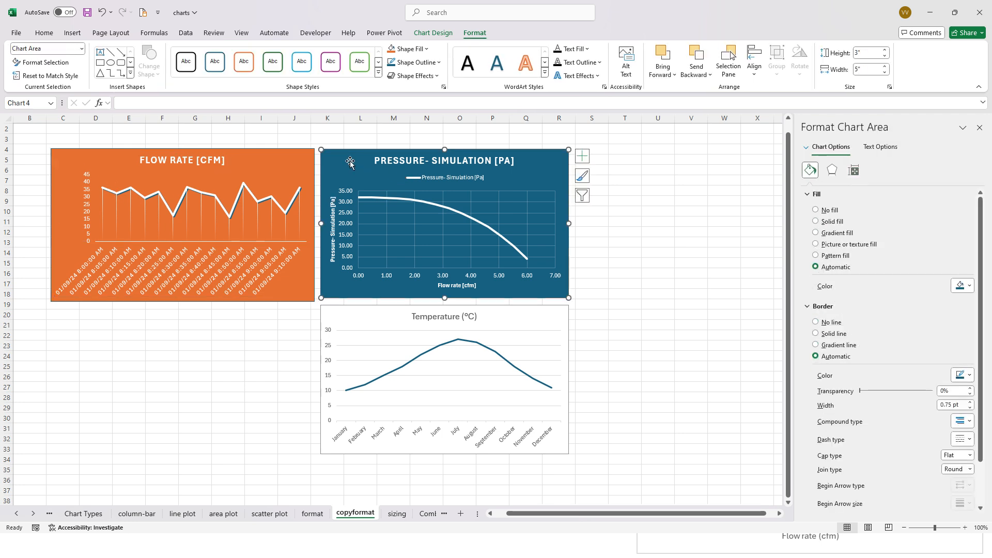
{"action": "left_click", "coordinate": [69, 158]}
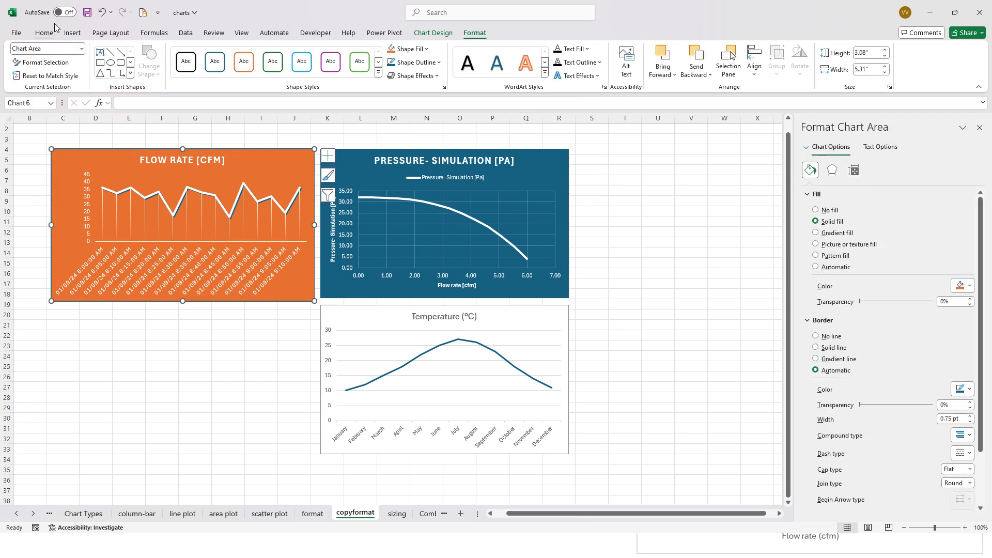
{"action": "left_click", "coordinate": [39, 34]}
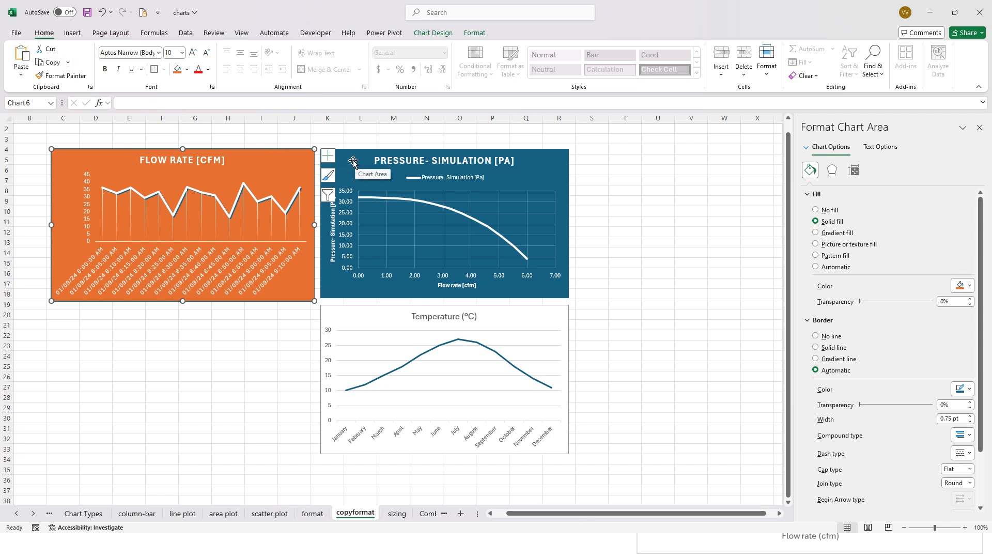
{"action": "left_click", "coordinate": [37, 77]}
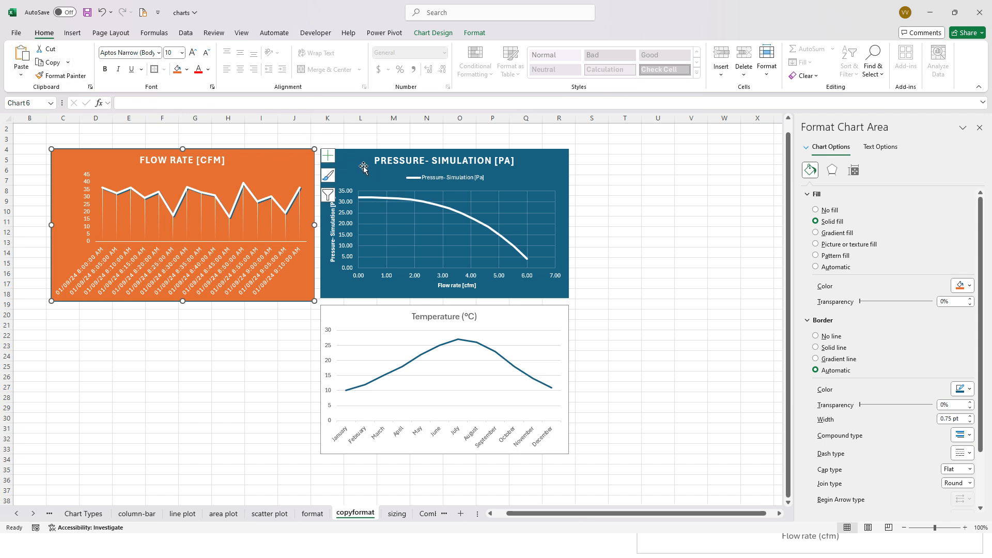
{"action": "left_click", "coordinate": [357, 166]}
{"action": "left_click", "coordinate": [21, 75]}
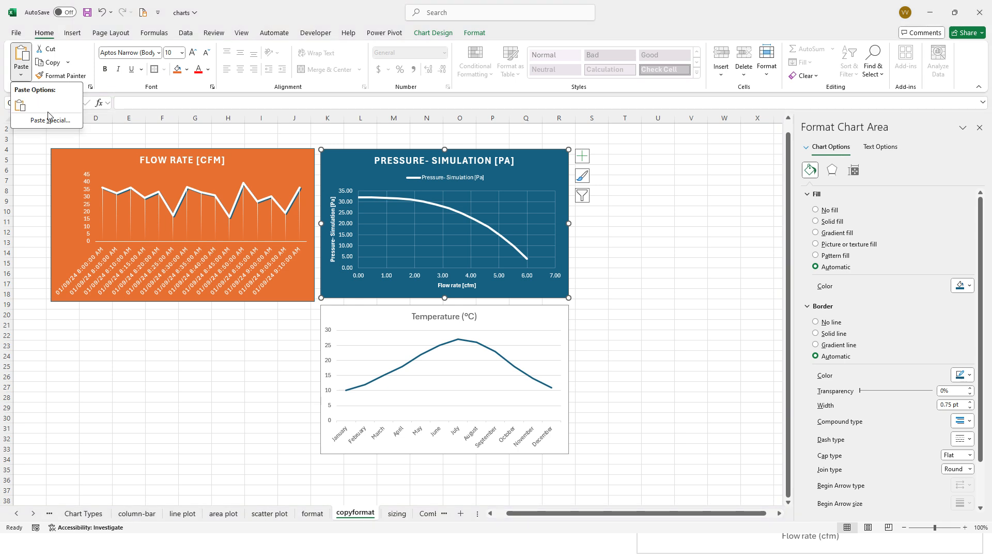
{"action": "left_click", "coordinate": [50, 121]}
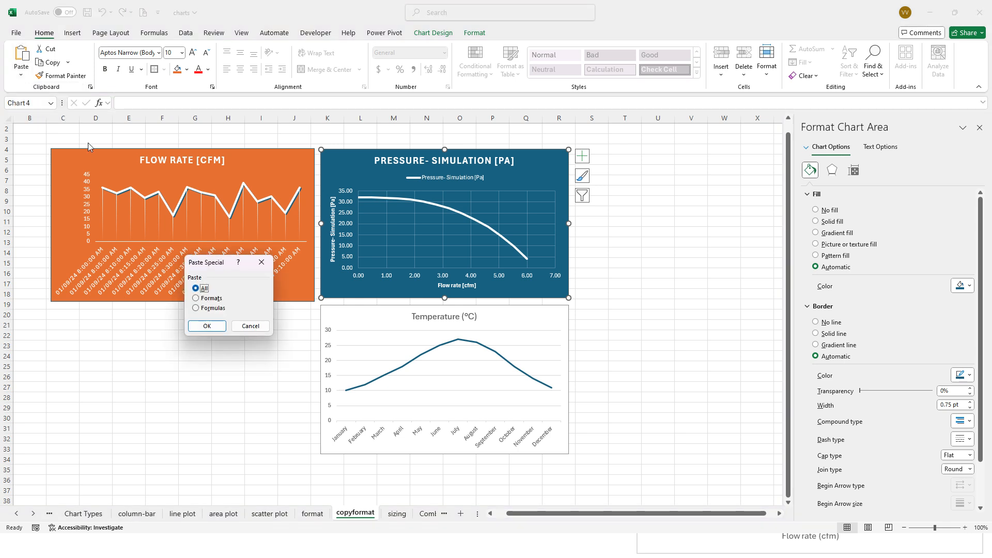
{"action": "left_click", "coordinate": [216, 299]}
{"action": "left_click", "coordinate": [212, 326]}
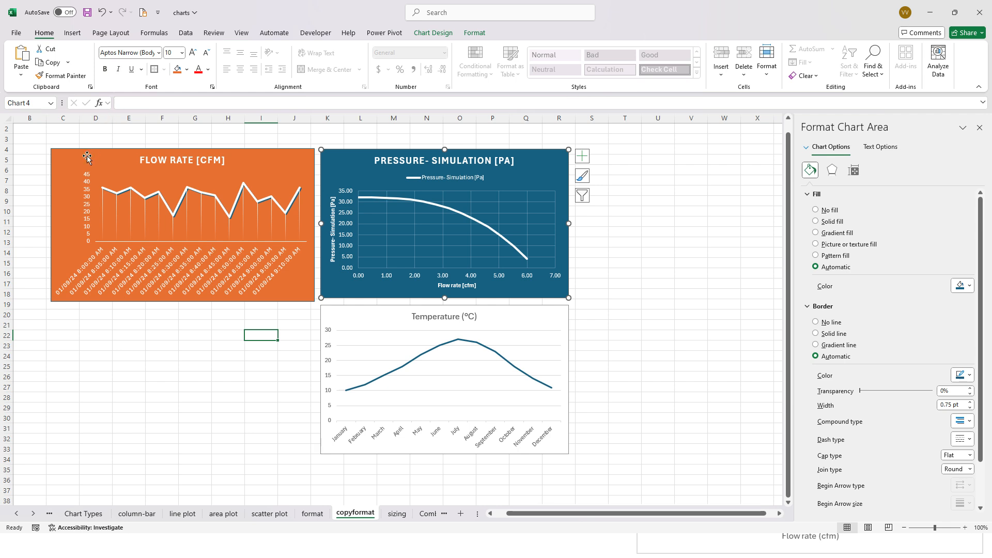
- Retry pasting the orange Flow Rate chart's formats onto the pressure chart, and return the Flow Rate chart to its blue background
{"action": "right_click", "coordinate": [74, 166]}
{"action": "left_click", "coordinate": [102, 205]}
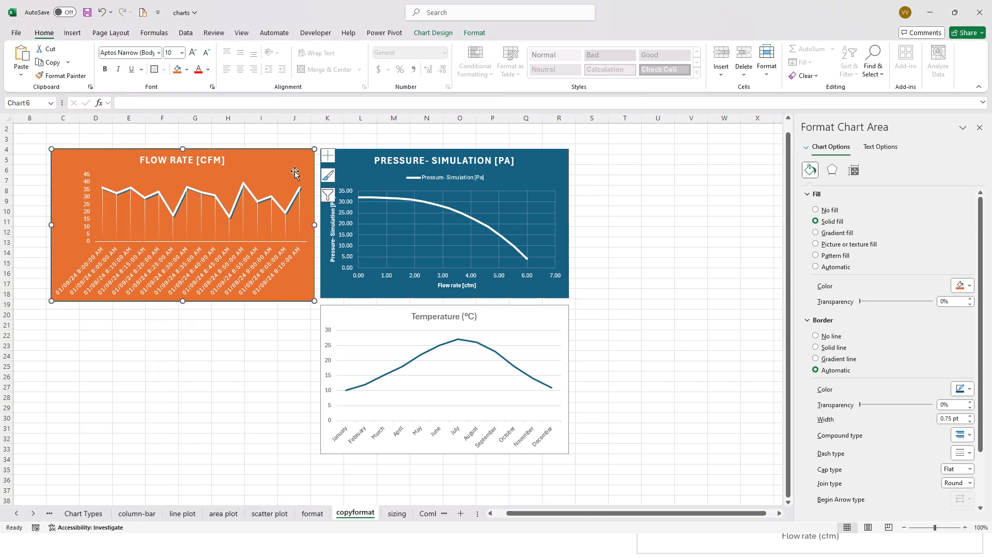
{"action": "left_click", "coordinate": [364, 173]}
{"action": "left_click", "coordinate": [28, 77]}
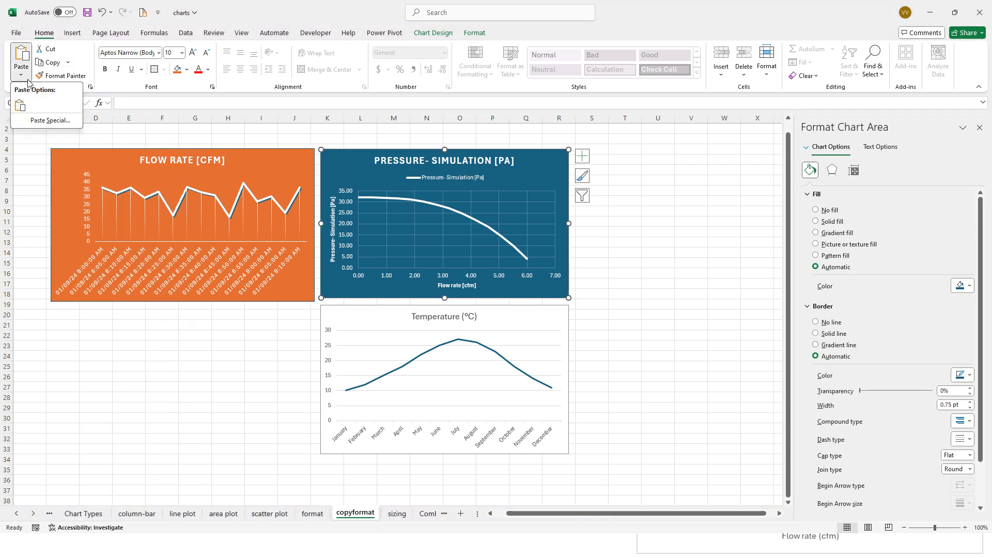
{"action": "left_click", "coordinate": [49, 120]}
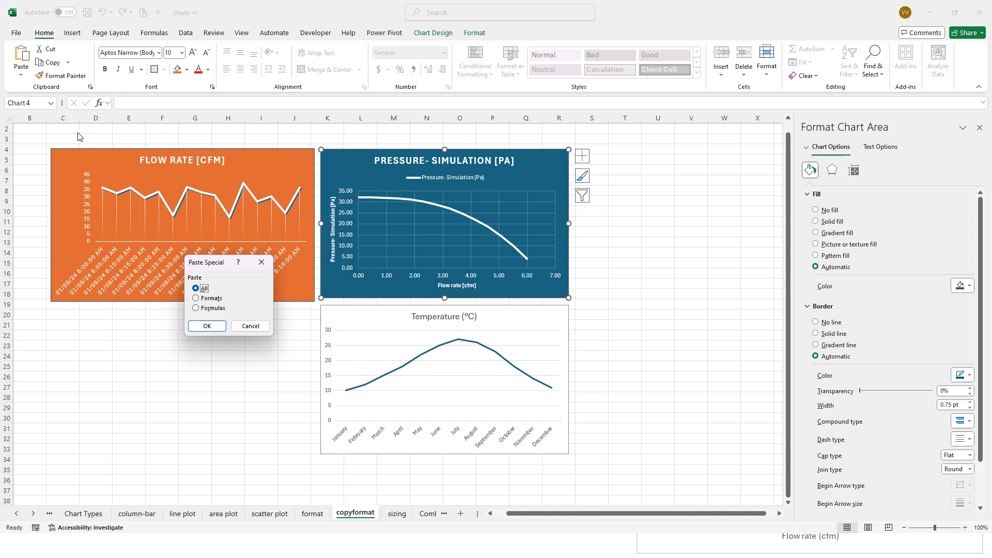
{"action": "left_click", "coordinate": [209, 298]}
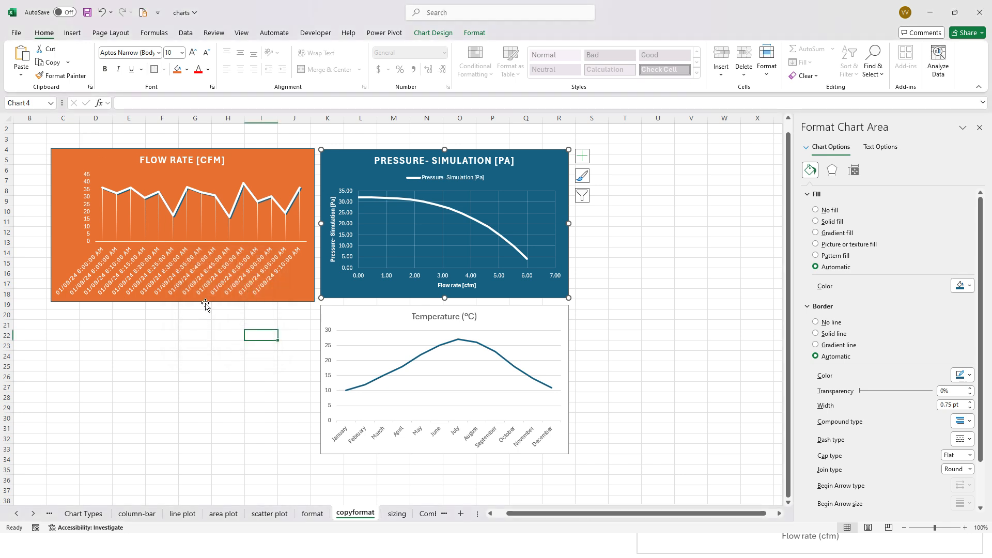
{"action": "left_click", "coordinate": [64, 238]}
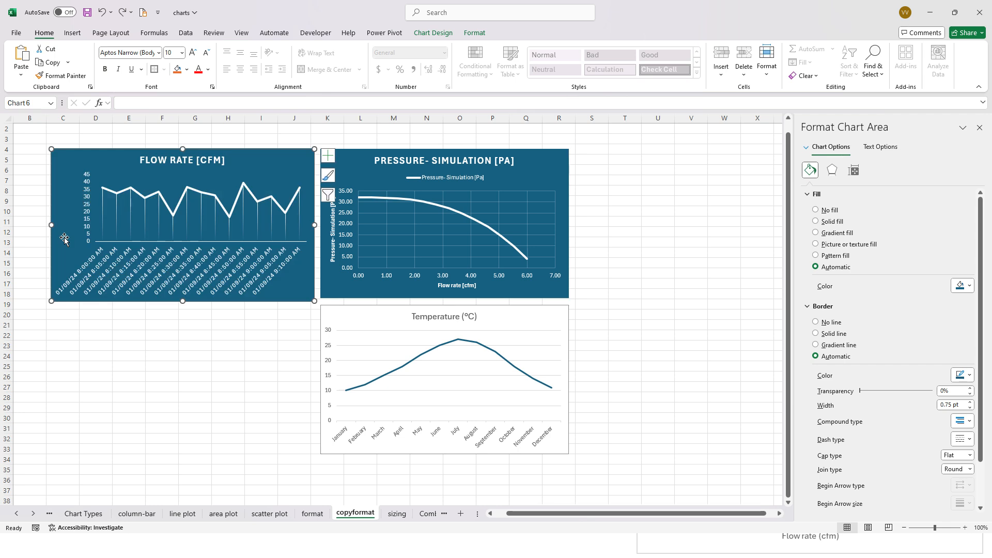
- Copy the Temperature chart and paste only its formats onto the Pressure- Simulation chart
{"action": "left_click", "coordinate": [361, 340]}
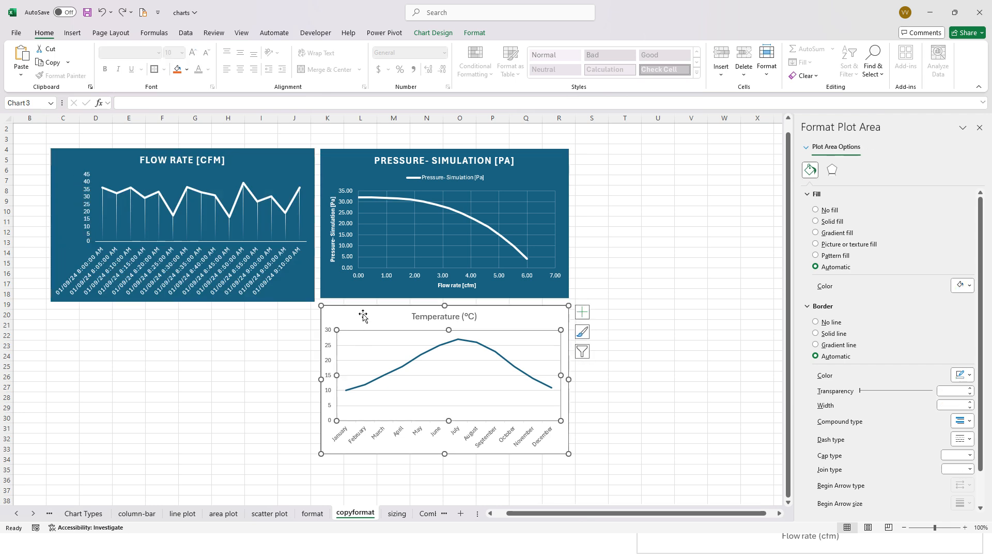
{"action": "left_click", "coordinate": [363, 316]}
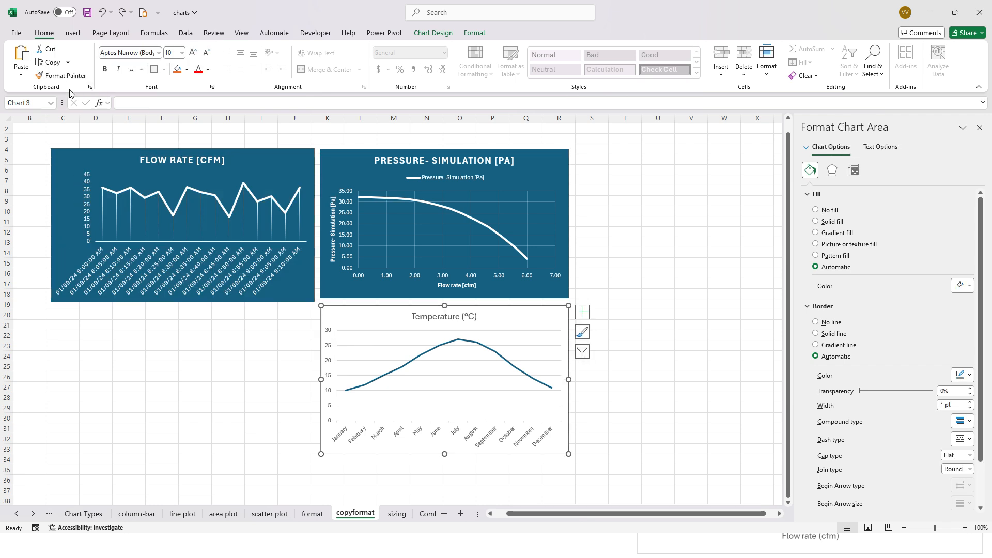
{"action": "left_click", "coordinate": [54, 63]}
{"action": "left_click", "coordinate": [347, 181]}
{"action": "left_click", "coordinate": [20, 75]}
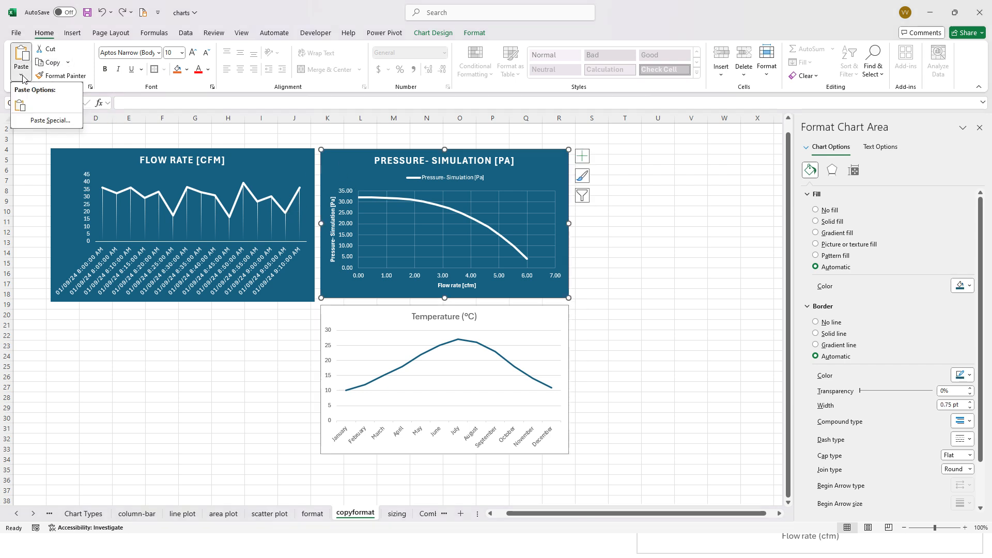
{"action": "left_click", "coordinate": [35, 120]}
{"action": "left_click", "coordinate": [210, 299]}
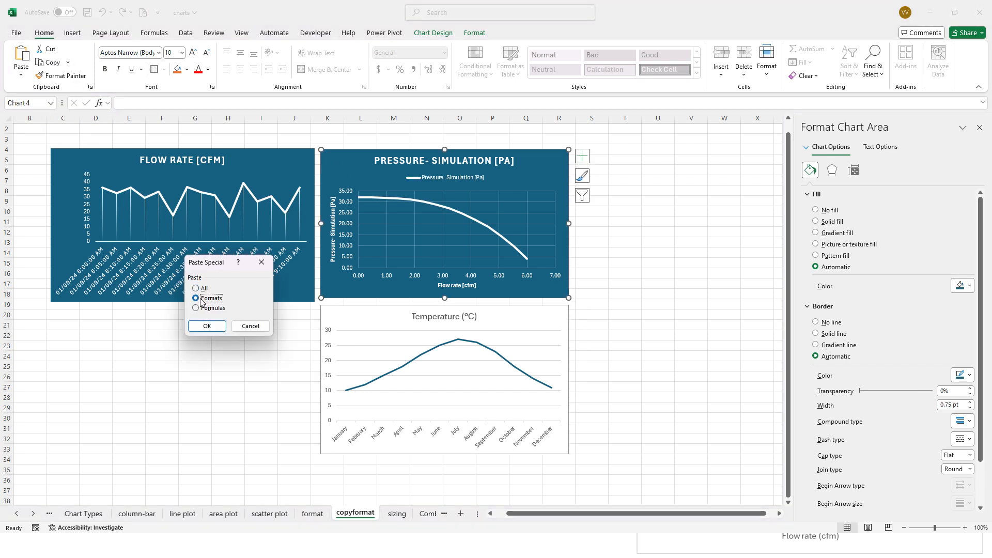
{"action": "left_click", "coordinate": [207, 326]}
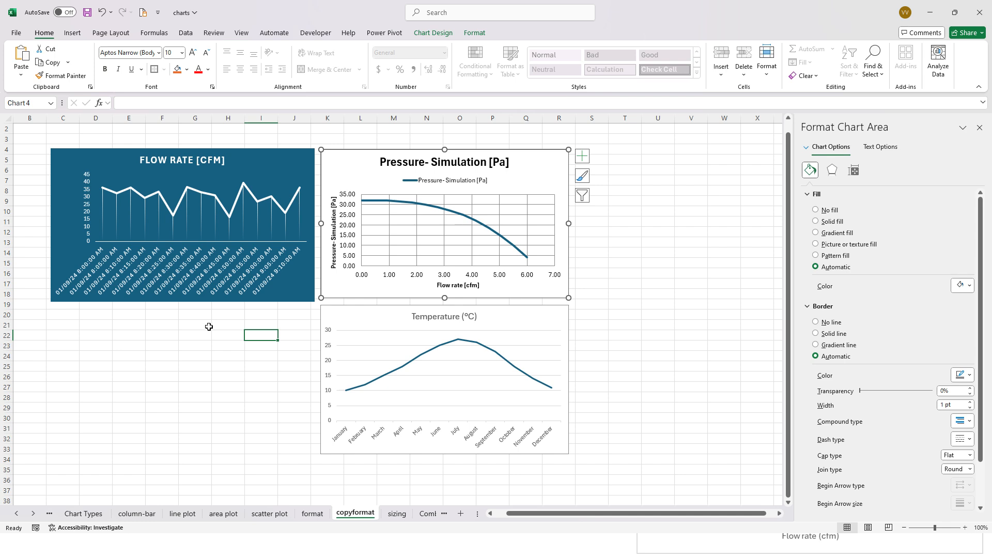
- Try to restyle the white pressure chart by copying the blue Flow Rate chart and pasting only its formats
{"action": "left_click", "coordinate": [341, 330]}
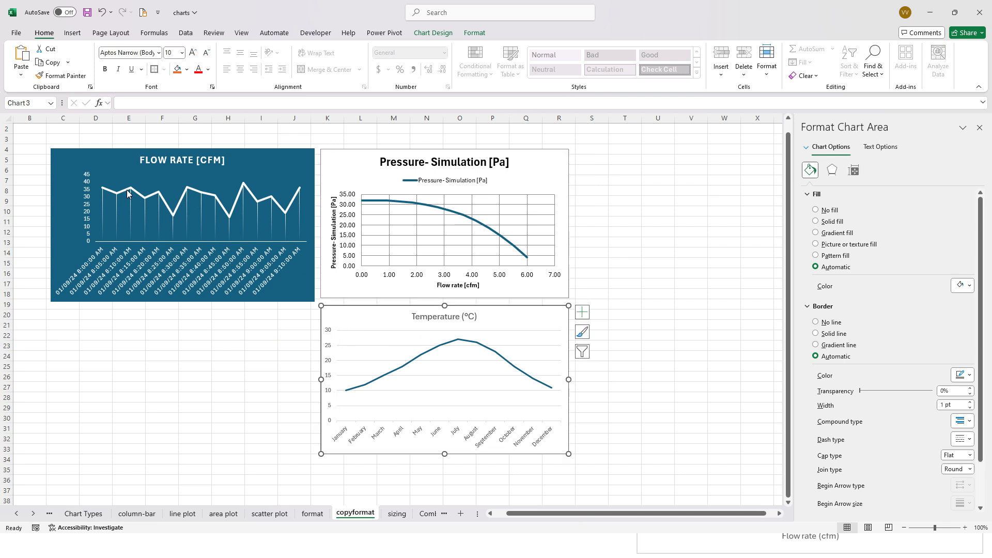
{"action": "left_click", "coordinate": [75, 163]}
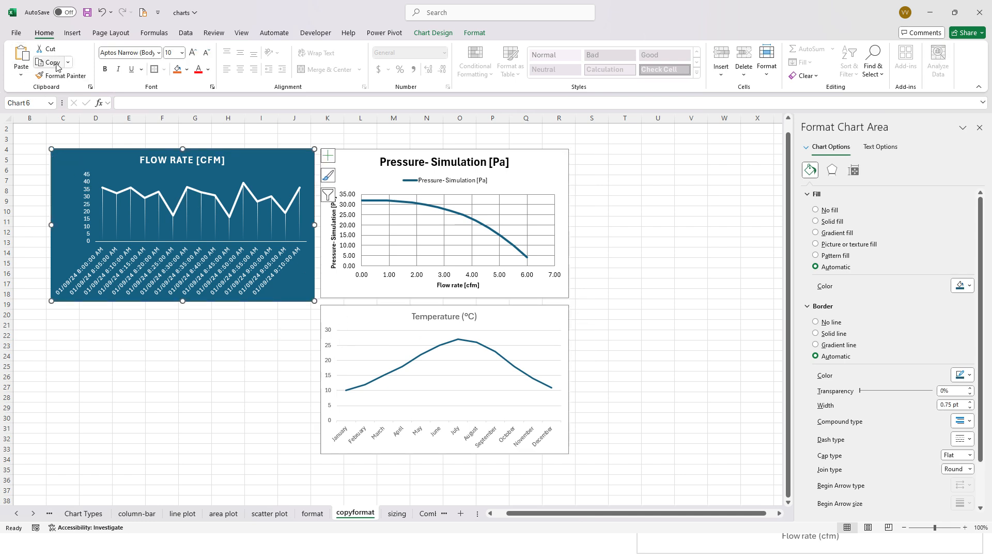
{"action": "left_click", "coordinate": [346, 161]}
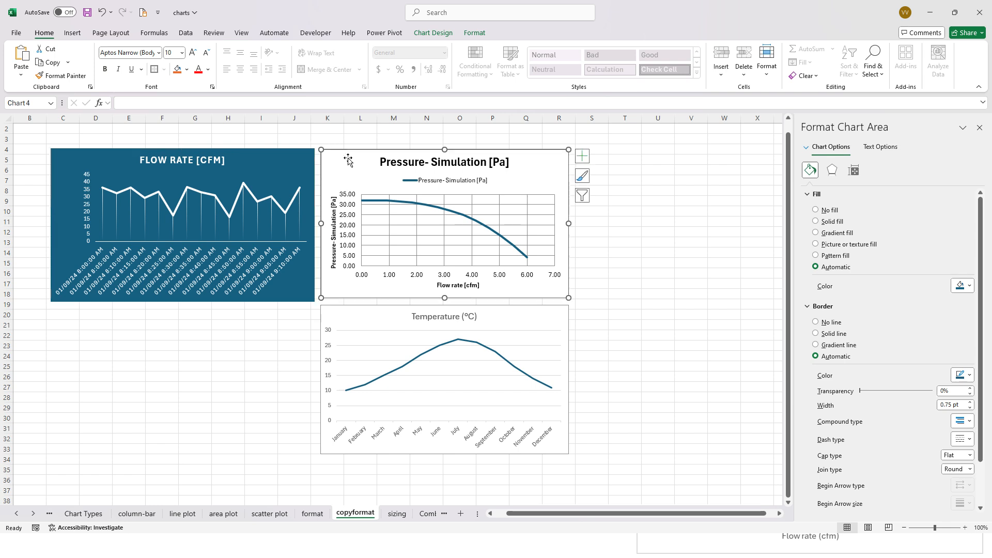
{"action": "left_click", "coordinate": [20, 75]}
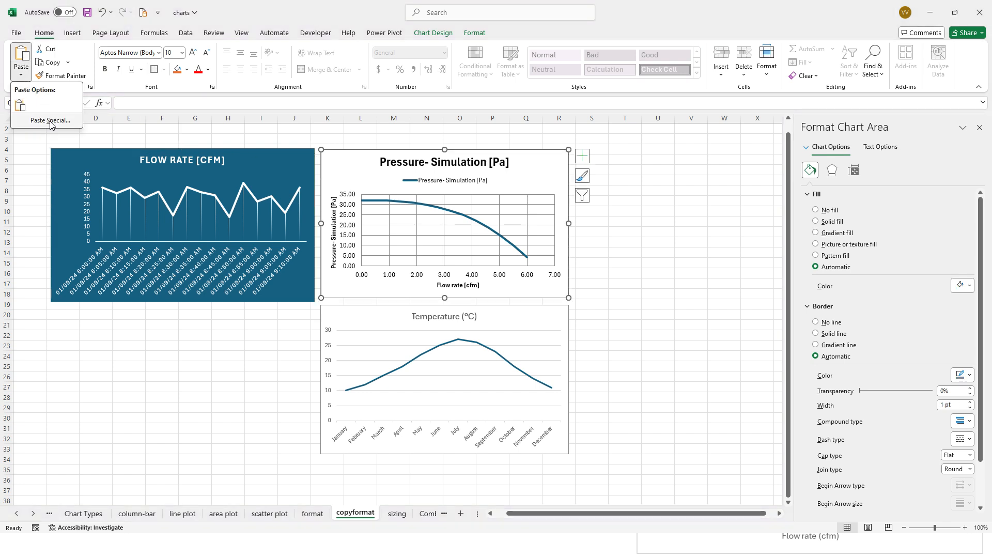
{"action": "left_click", "coordinate": [49, 121]}
{"action": "left_click", "coordinate": [220, 298]}
{"action": "left_click", "coordinate": [207, 325]}
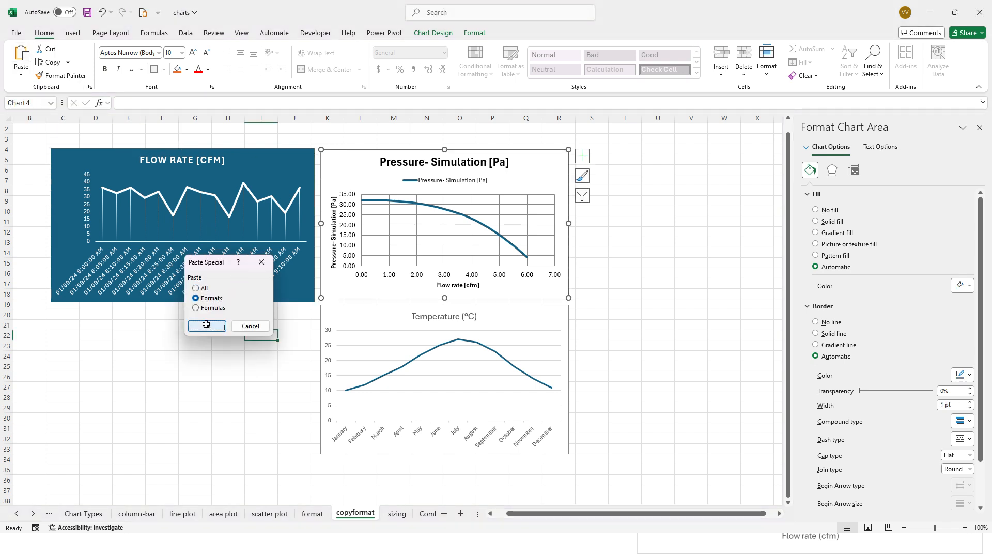
{"action": "left_click", "coordinate": [589, 219]}
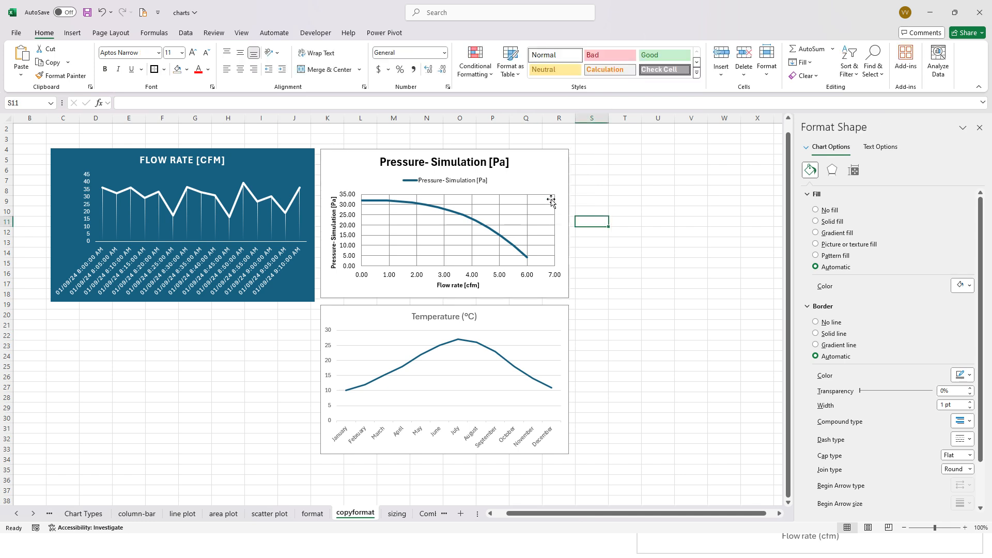
- Move the Flow Rate chart slightly away from the pressure chart, widening the gap between them
{"action": "left_click", "coordinate": [528, 180]}
{"action": "left_click", "coordinate": [71, 176]}
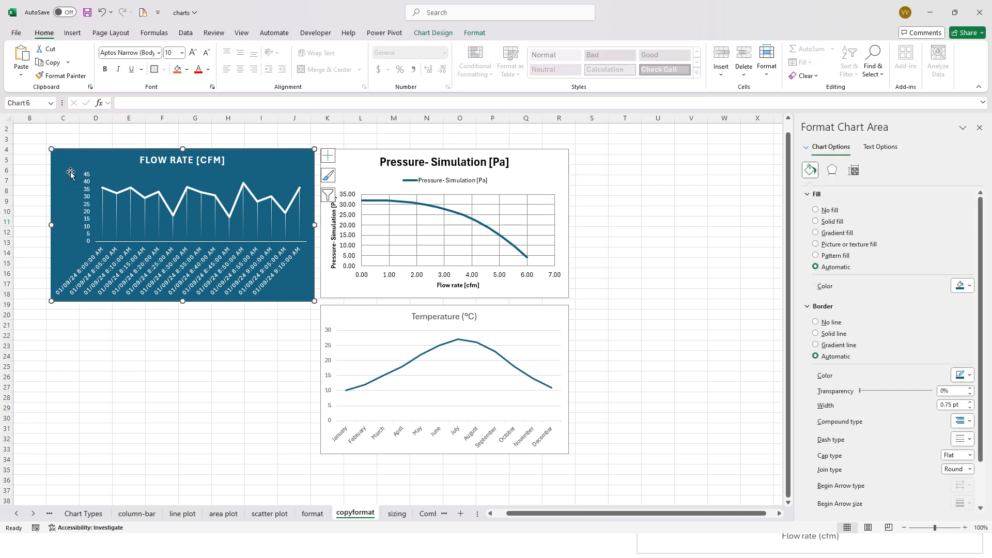
{"action": "left_click_drag", "start_coordinate": [71, 174], "coordinate": [56, 172]}
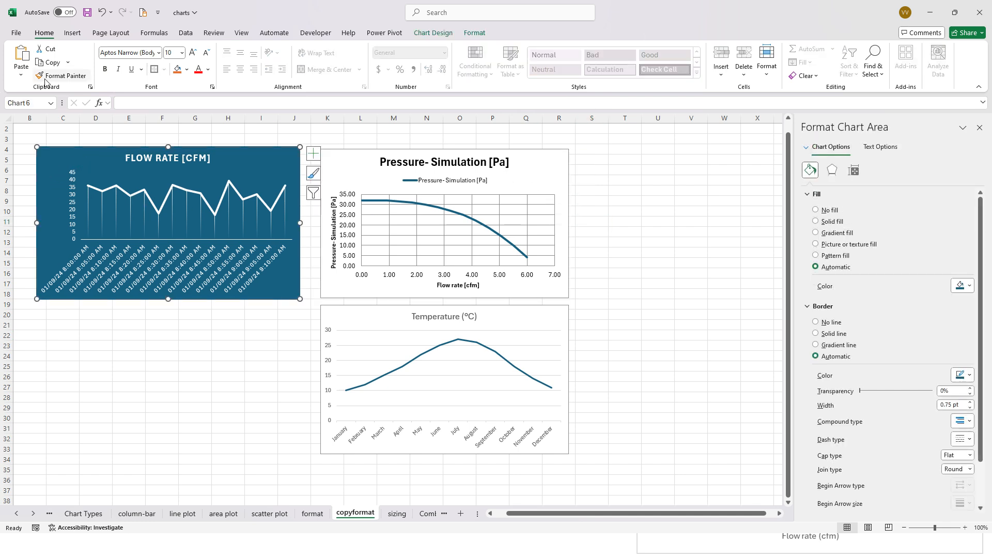
- Try once more to apply the blue Flow Rate chart's formats to the pressure chart with Paste Special
{"action": "left_click", "coordinate": [49, 63]}
{"action": "left_click", "coordinate": [334, 182]}
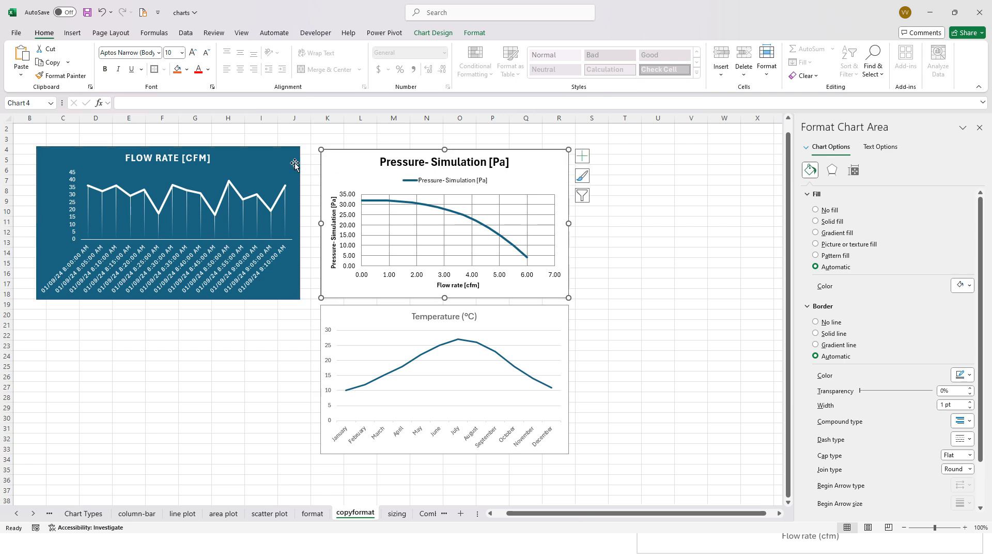
{"action": "left_click", "coordinate": [21, 75]}
{"action": "left_click", "coordinate": [41, 120]}
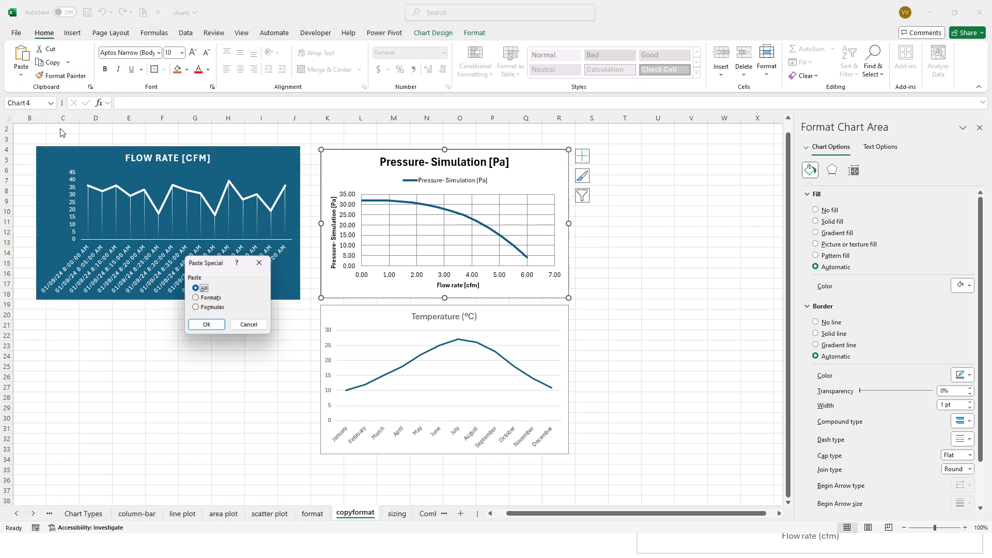
{"action": "left_click", "coordinate": [213, 299]}
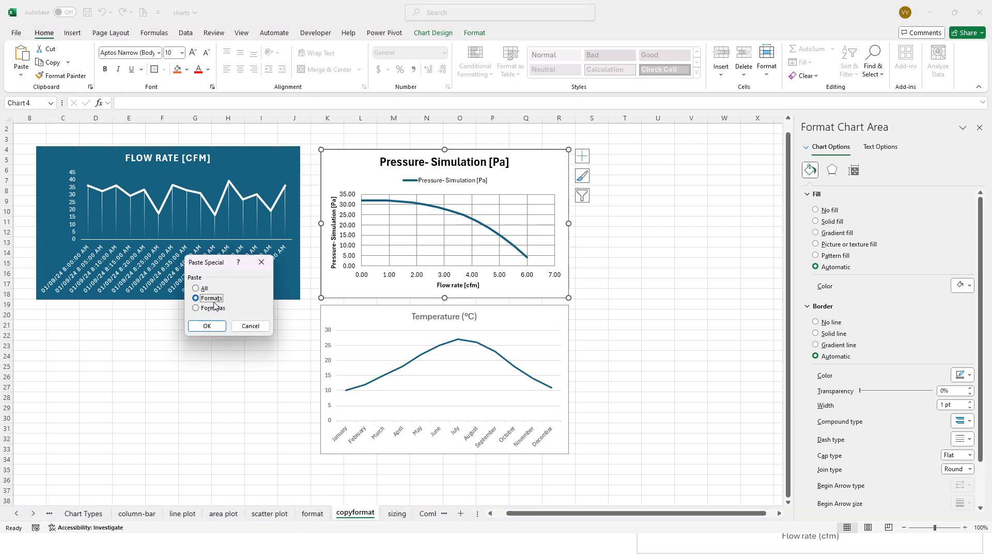
{"action": "left_click", "coordinate": [208, 326]}
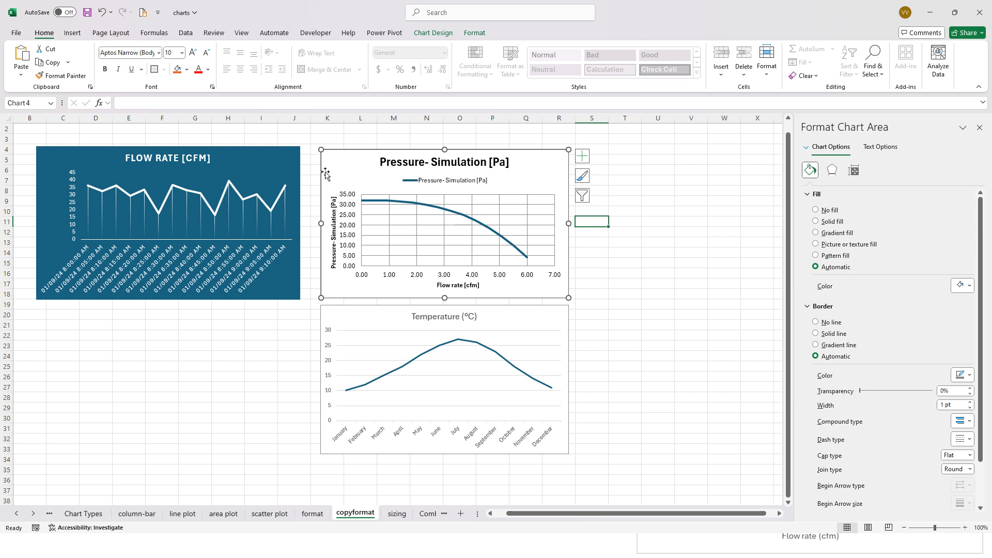
{"action": "left_click", "coordinate": [235, 167]}
{"action": "left_click", "coordinate": [256, 178]}
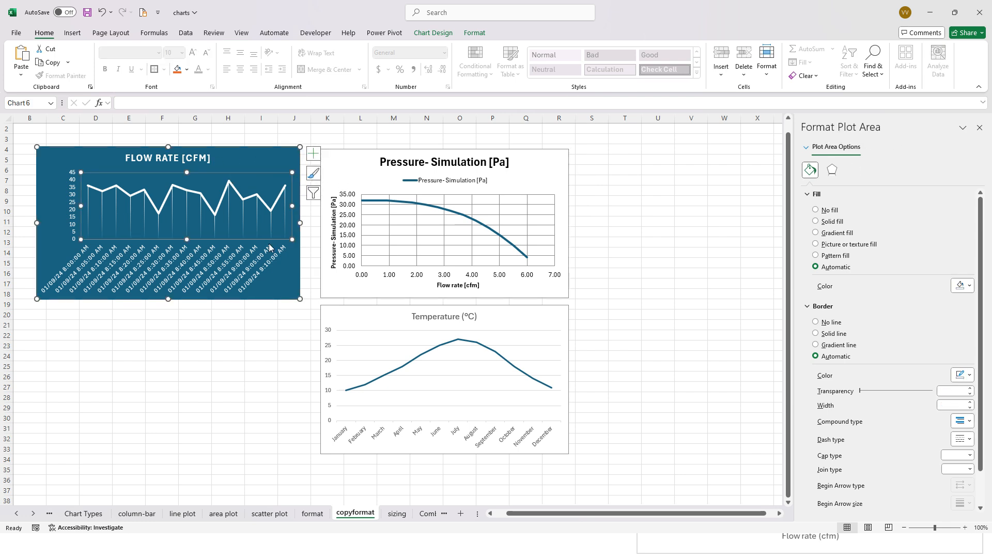
{"action": "left_click", "coordinate": [283, 283]}
{"action": "left_click", "coordinate": [289, 168]}
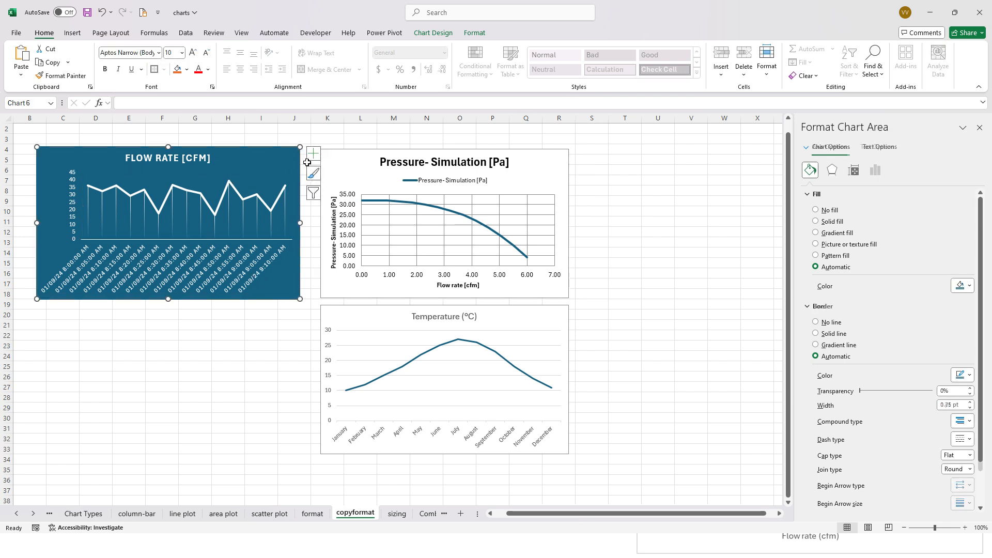
{"action": "left_click", "coordinate": [381, 327]}
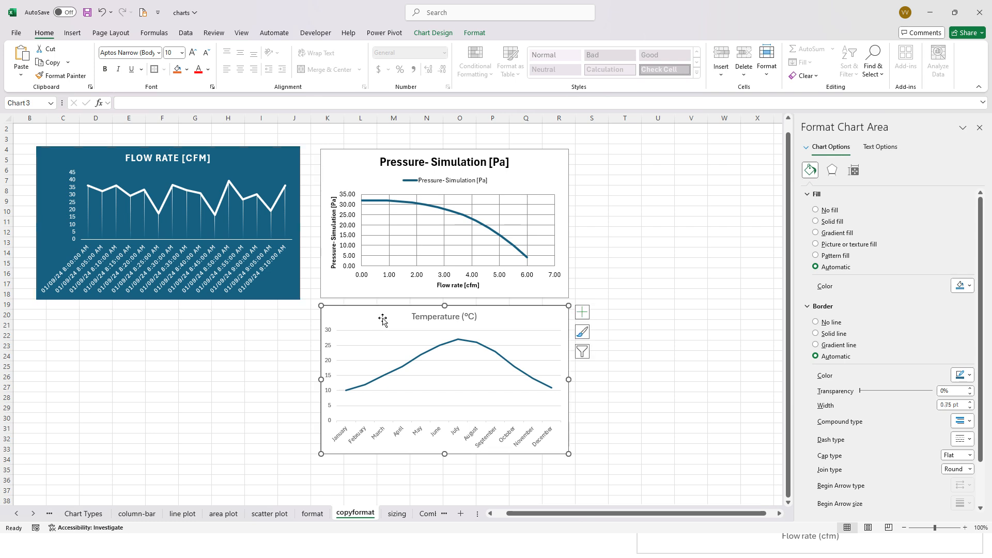
{"action": "left_click", "coordinate": [386, 227]}
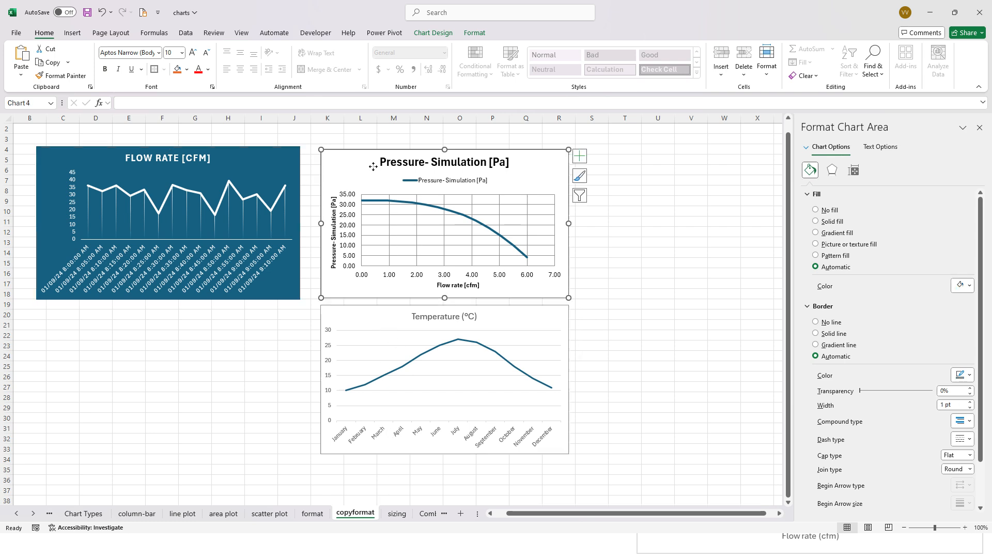
{"action": "left_click", "coordinate": [625, 275]}
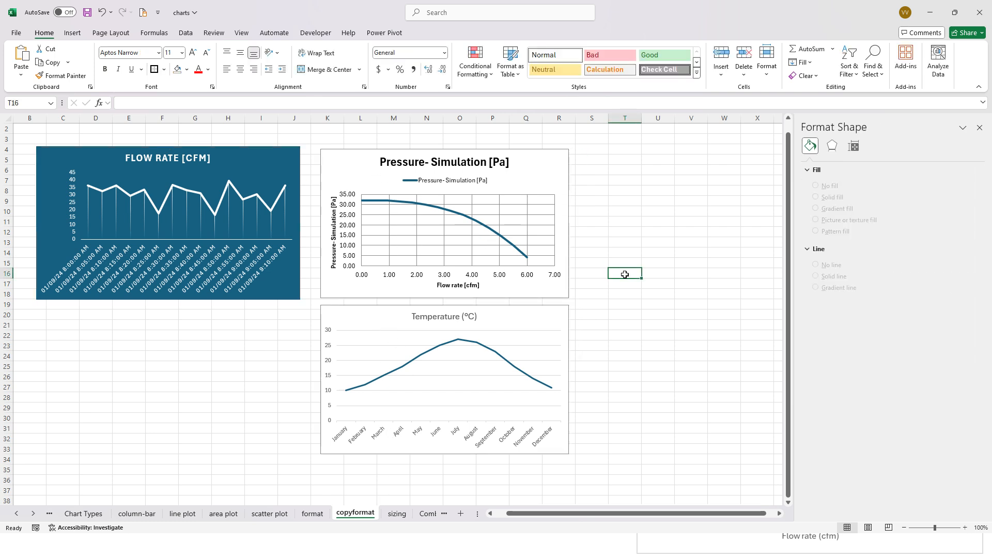
{"action": "left_click", "coordinate": [383, 310]}
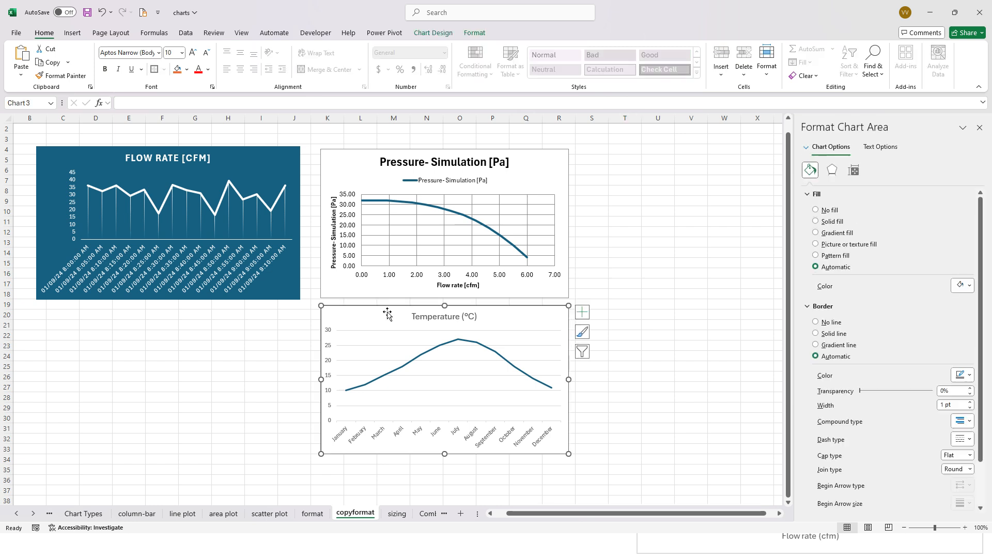
{"action": "left_click", "coordinate": [346, 171]}
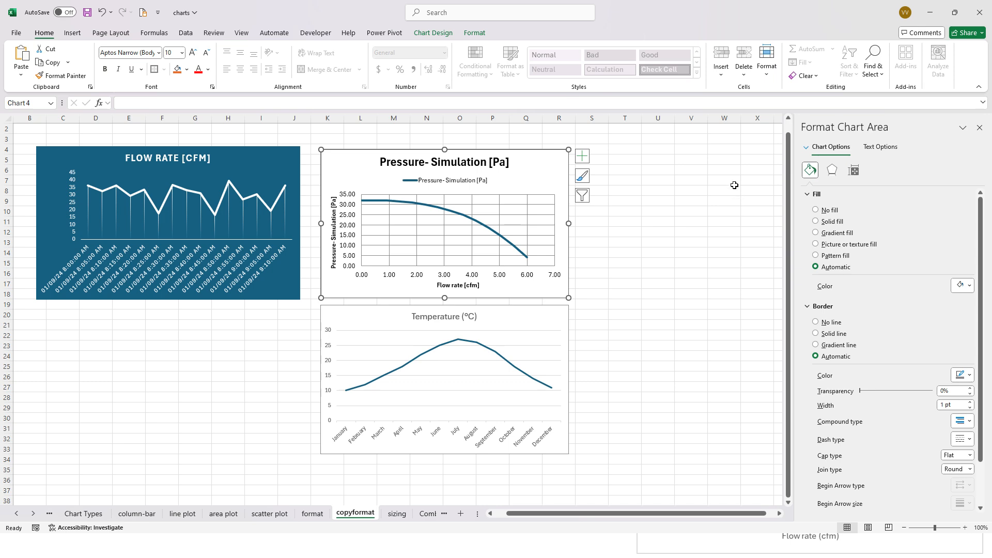
- Switch to the Wk3-Lec6-Charts presentation in PowerPoint and show slide 14, Multiple Data Series
{"action": "key", "text": "alt+Tab"}
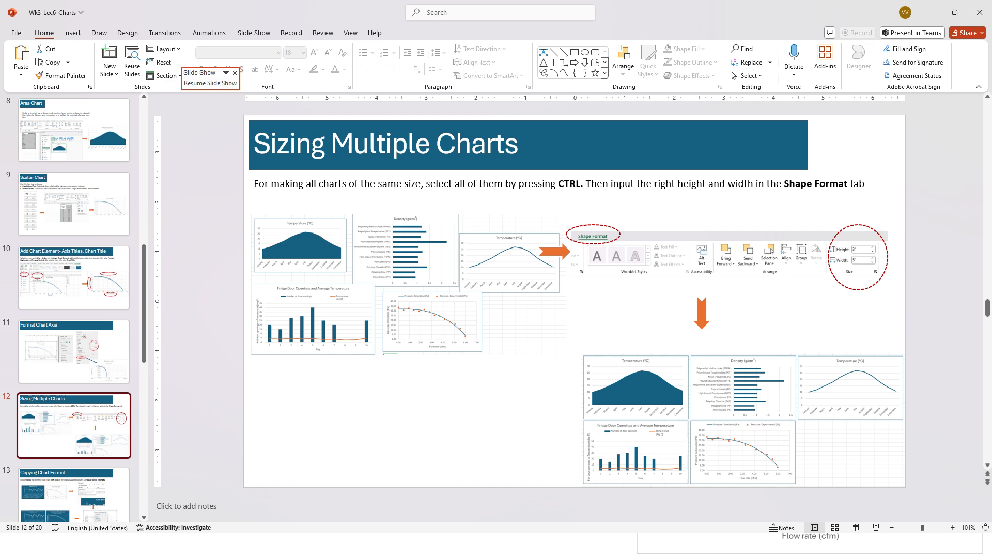
{"action": "left_click", "coordinate": [68, 494]}
{"action": "left_click", "coordinate": [89, 427]}
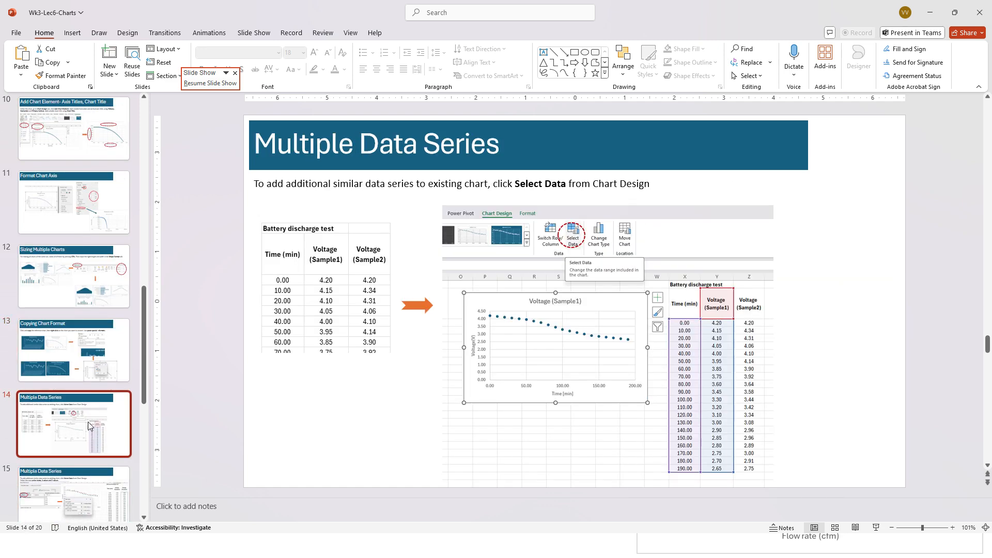
{"action": "left_click", "coordinate": [352, 193]}
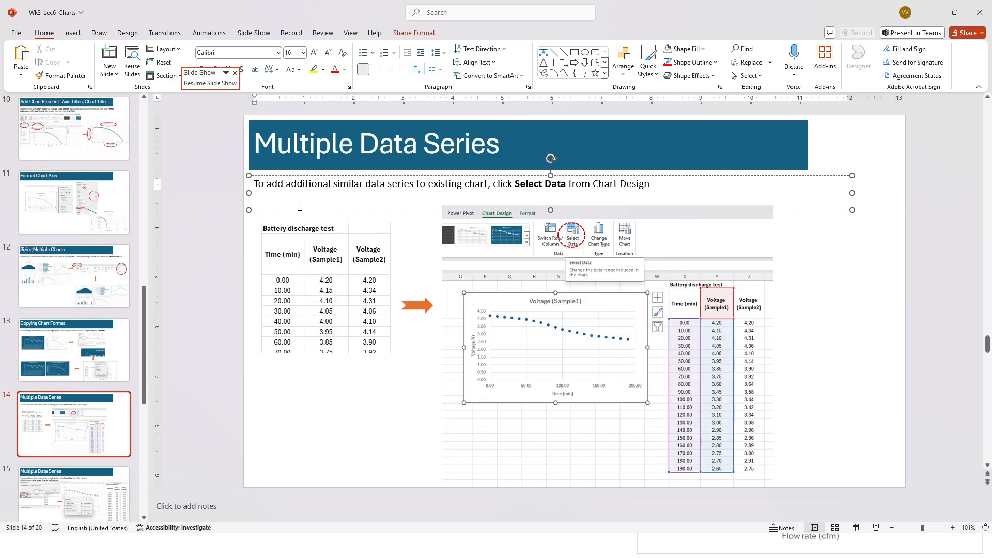
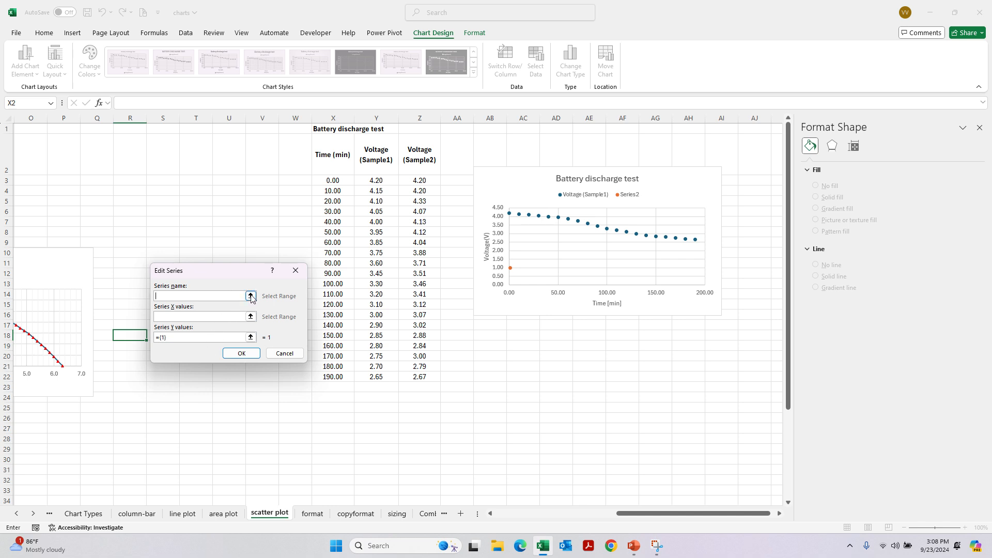
- Define the chart's second series with name from Z2, X values X3:X22 and Y values Z3:Z22, and accept the data source
{"action": "left_click", "coordinate": [251, 295]}
{"action": "left_click", "coordinate": [421, 161]}
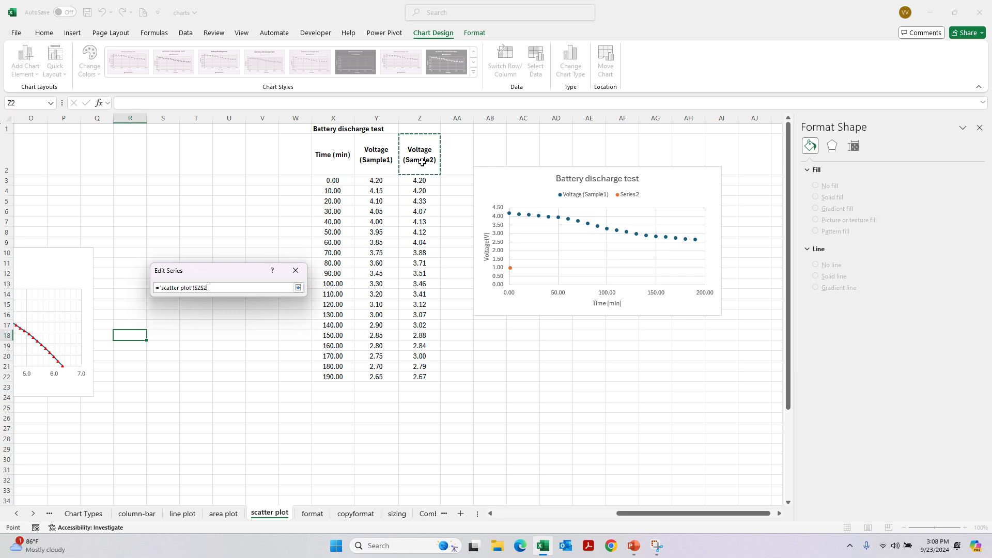
{"action": "left_click", "coordinate": [299, 288]}
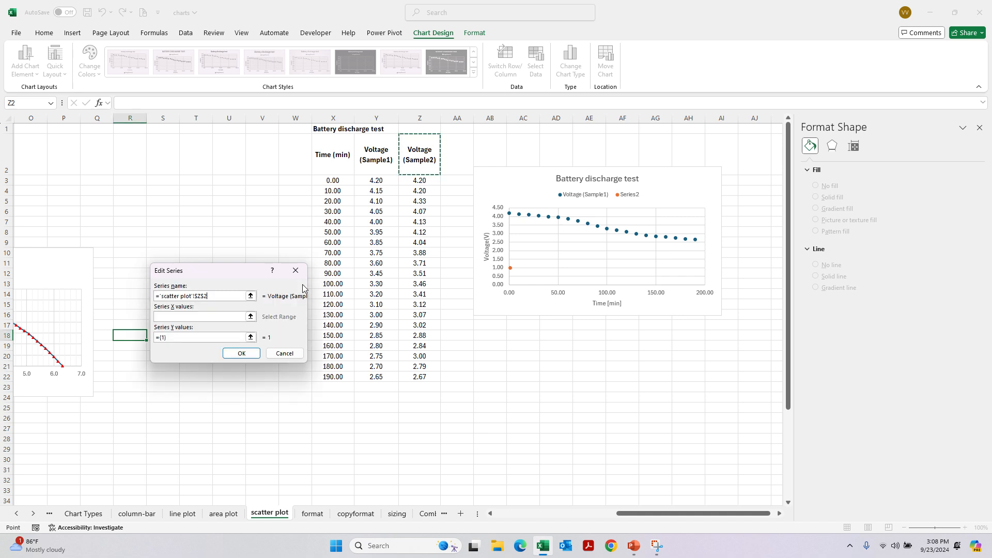
{"action": "left_click", "coordinate": [251, 317]}
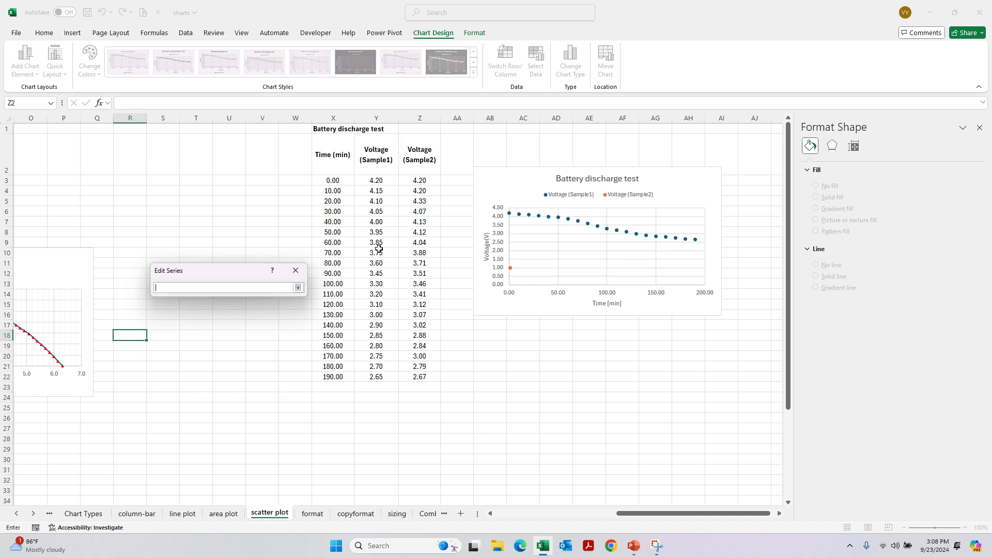
{"action": "left_click_drag", "start_coordinate": [332, 184], "coordinate": [334, 379]}
{"action": "left_click", "coordinate": [298, 287]}
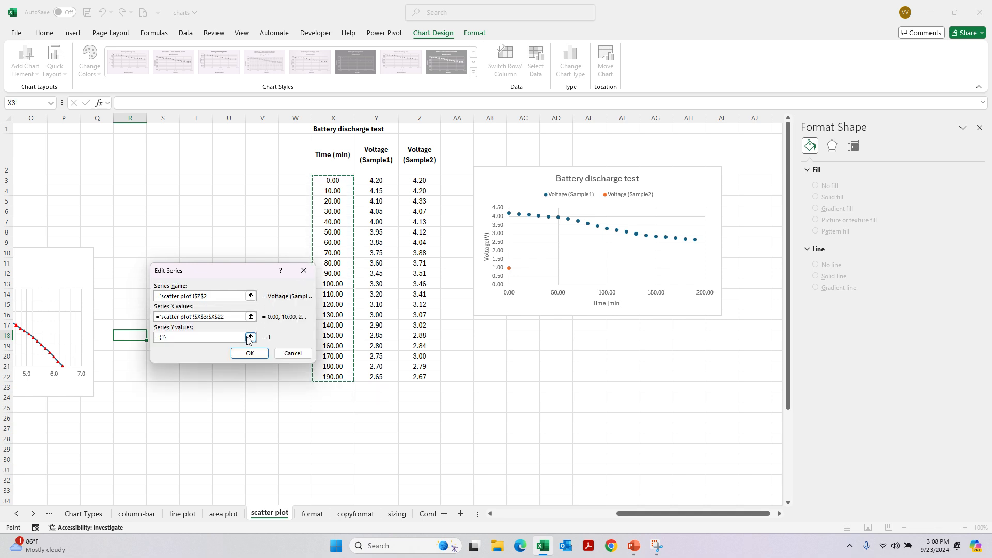
{"action": "left_click", "coordinate": [250, 336]}
{"action": "left_click_drag", "start_coordinate": [419, 185], "coordinate": [420, 376]}
{"action": "left_click", "coordinate": [307, 288]}
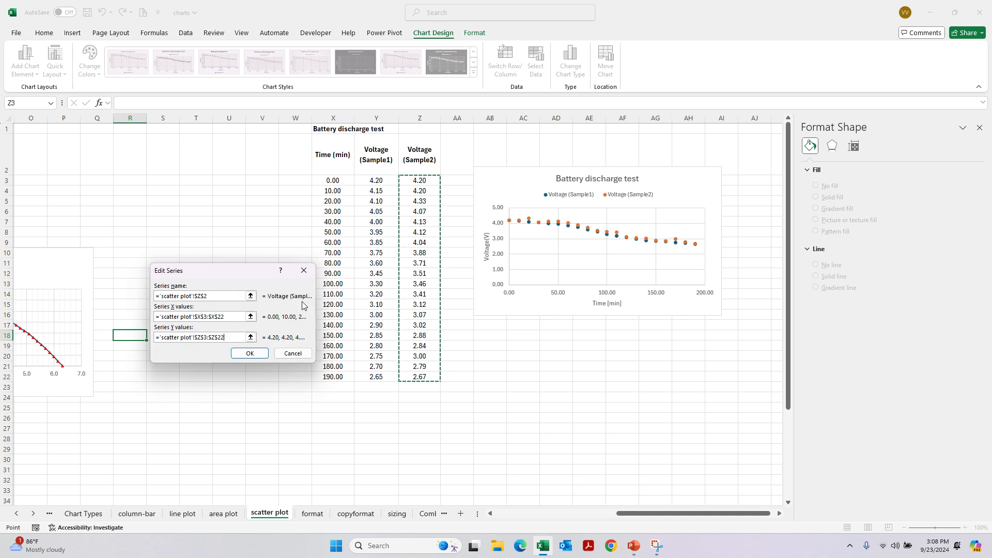
{"action": "left_click", "coordinate": [250, 354]}
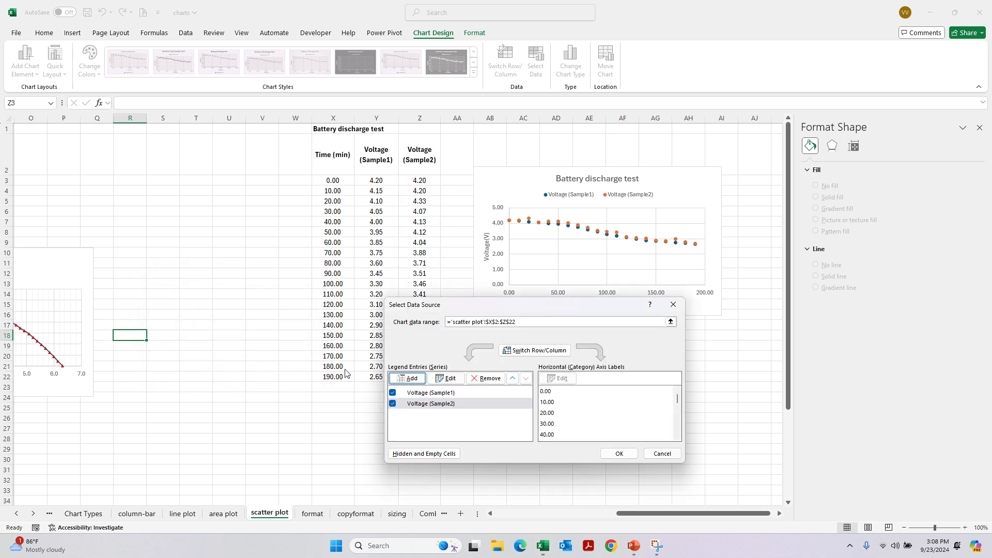
{"action": "left_click", "coordinate": [619, 453]}
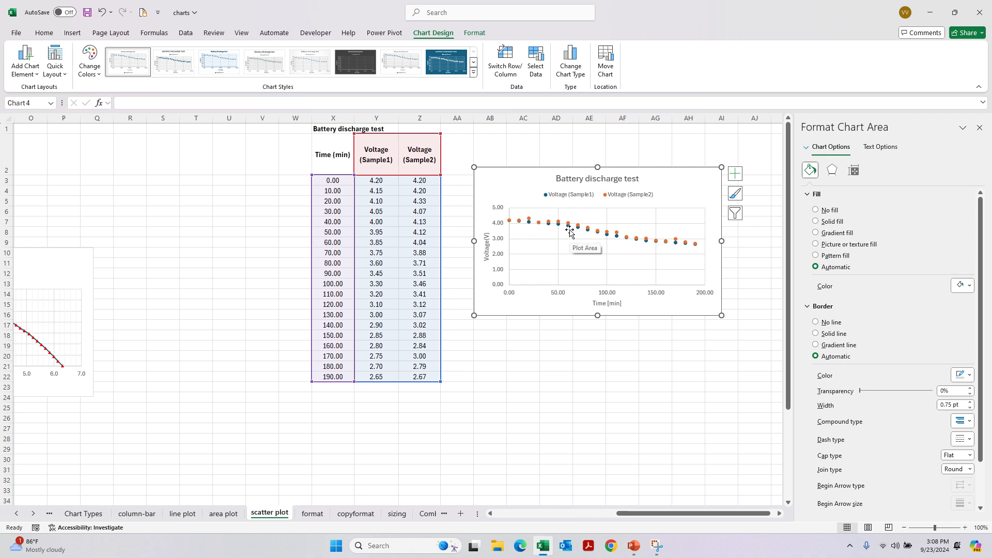
- Inspect the Sample1 and Sample2 points in the battery discharge chart by selecting each series in turn
{"action": "mouse_move", "coordinate": [566, 230]}
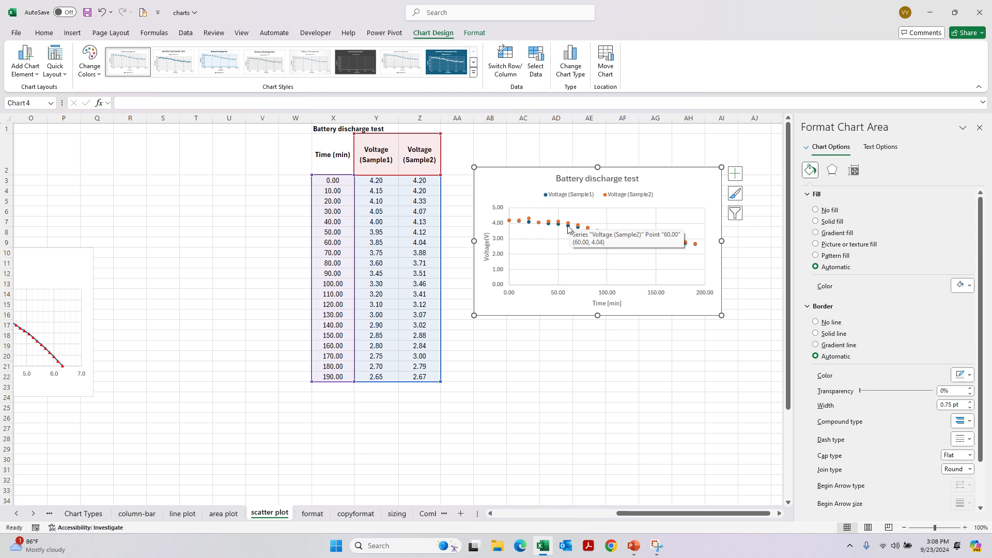
{"action": "left_click", "coordinate": [568, 229]}
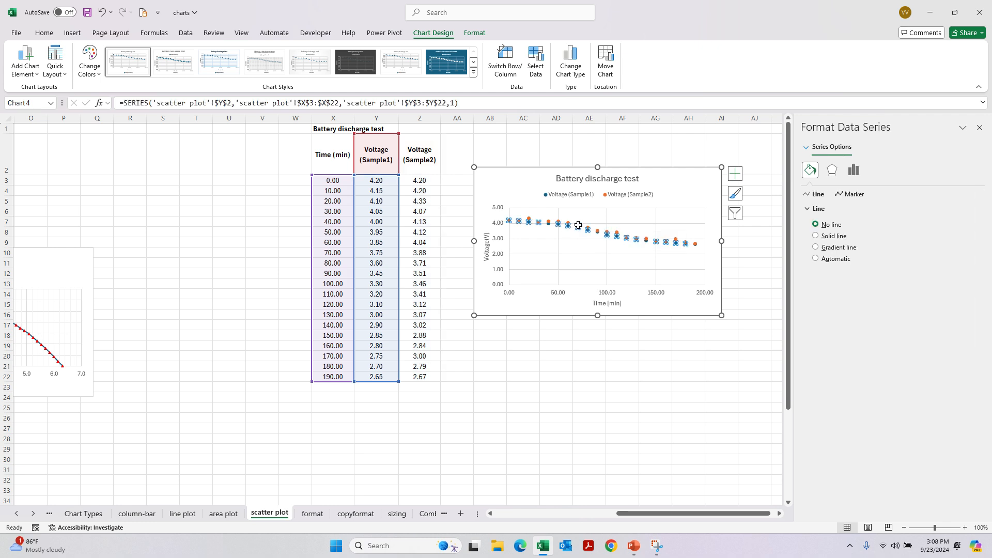
{"action": "left_click", "coordinate": [578, 228]}
{"action": "left_click", "coordinate": [579, 240]}
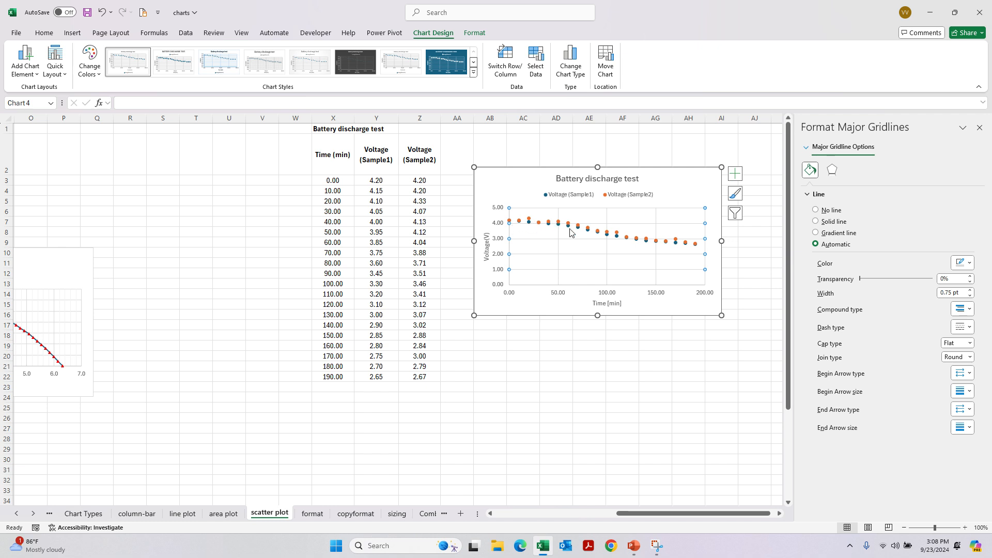
{"action": "mouse_move", "coordinate": [570, 232]}
{"action": "left_click", "coordinate": [570, 223]}
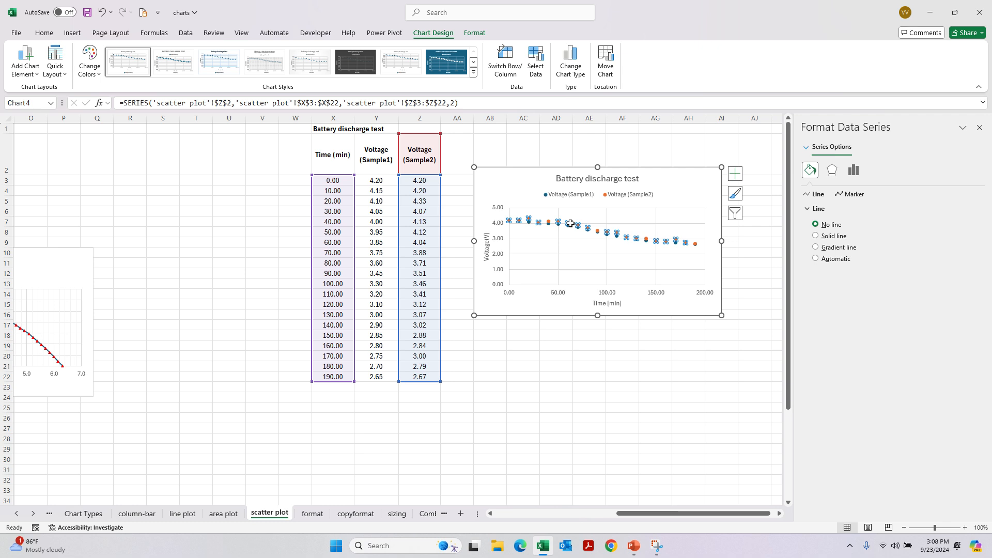
- Change the Voltage (Sample2) series to Scatter with Smooth Lines and Markers, keeping Sample1 as Scatter
{"action": "left_click", "coordinate": [441, 36]}
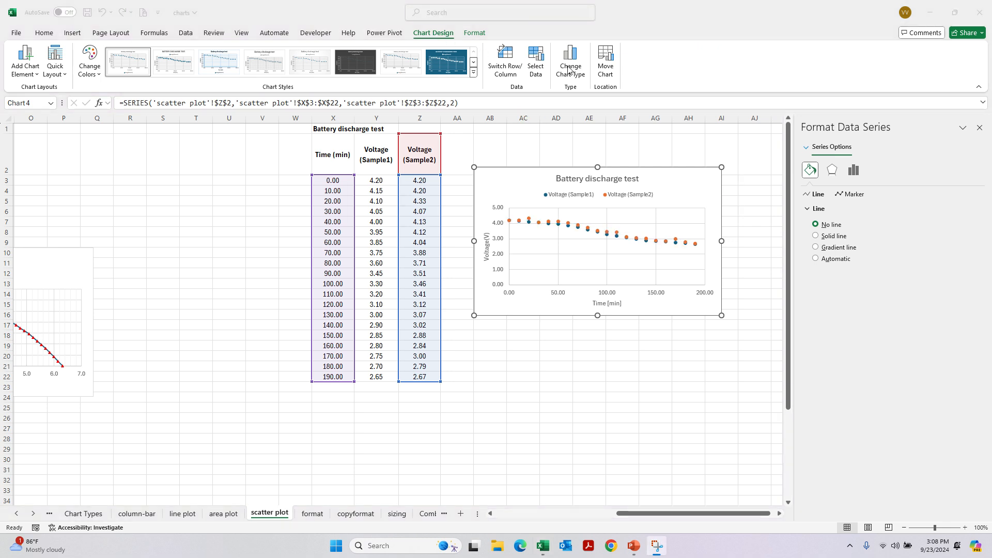
{"action": "left_click", "coordinate": [587, 232]}
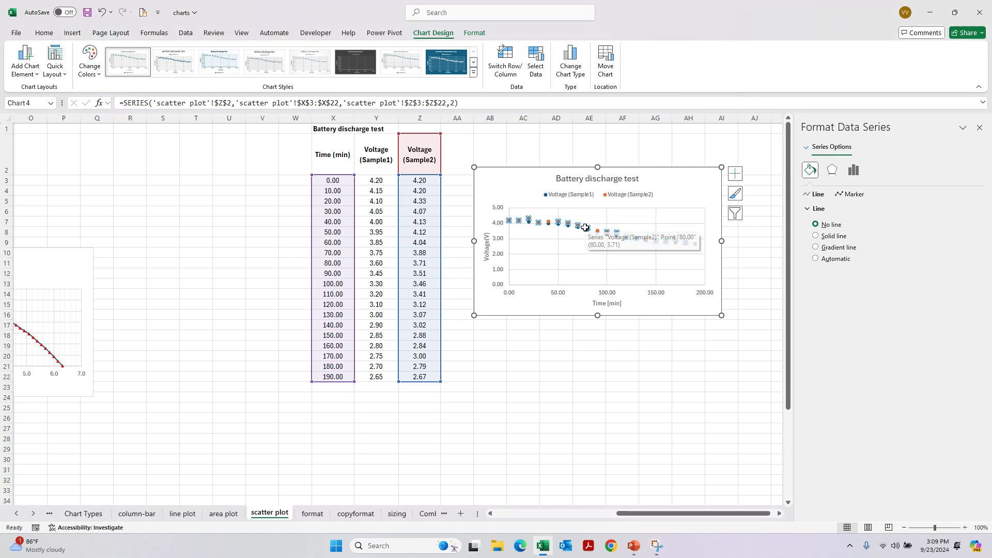
{"action": "left_click", "coordinate": [571, 62]}
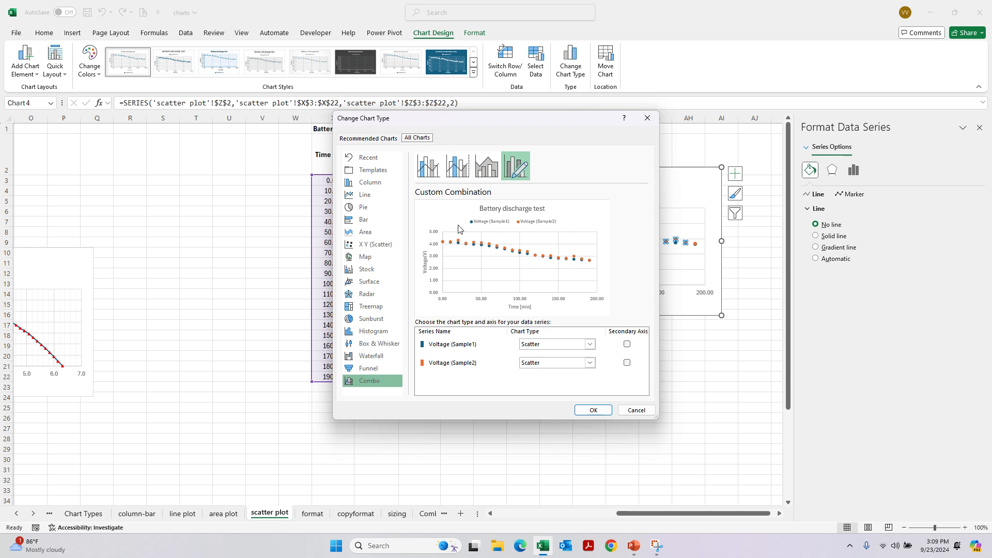
{"action": "left_click", "coordinate": [551, 363]}
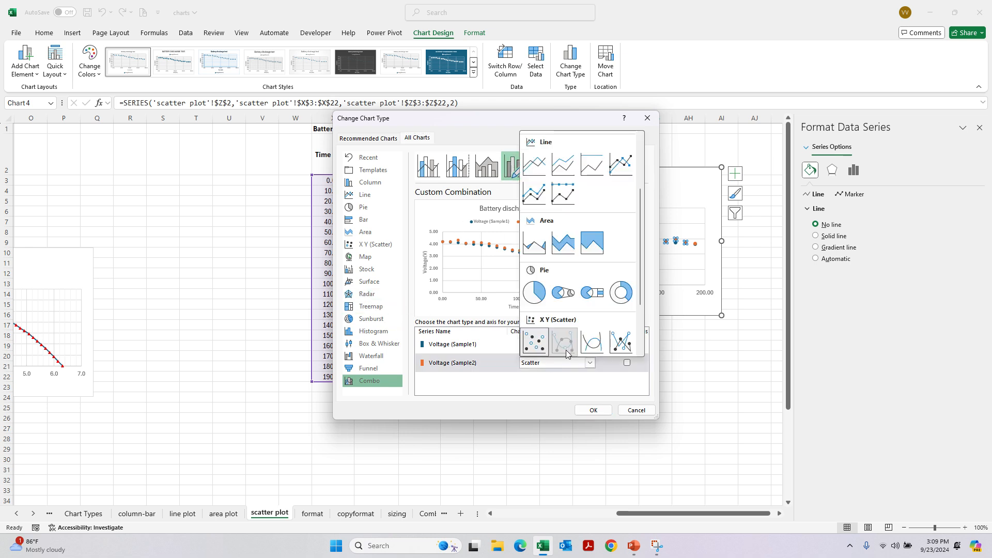
{"action": "left_click", "coordinate": [566, 349]}
{"action": "left_click", "coordinate": [593, 410]}
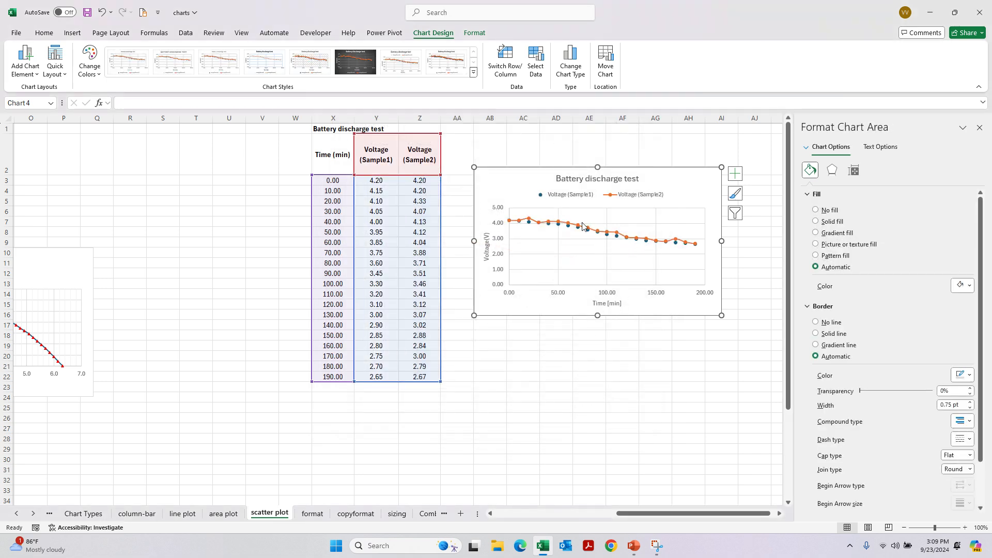
- Change the Voltage (Sample2) series to Scatter with Smooth Lines without markers, leaving Voltage (Sample1) as Scatter
{"action": "left_click", "coordinate": [570, 65]}
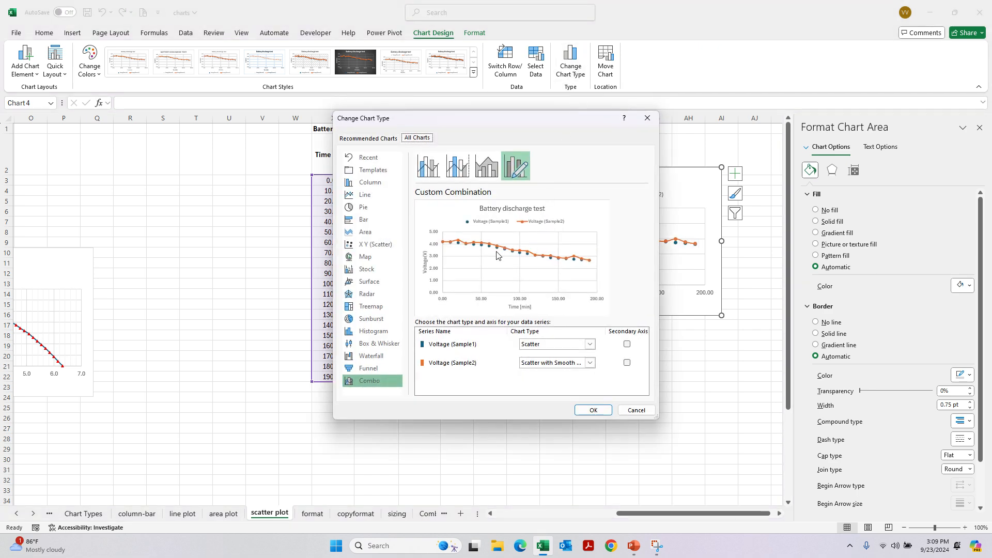
{"action": "left_click_drag", "start_coordinate": [523, 128], "coordinate": [343, 126]}
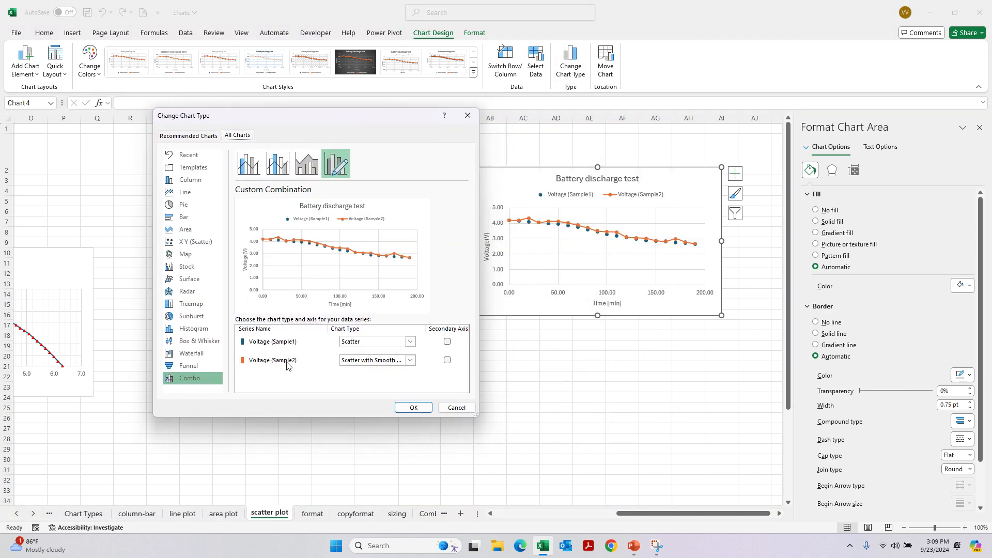
{"action": "left_click", "coordinate": [388, 343]}
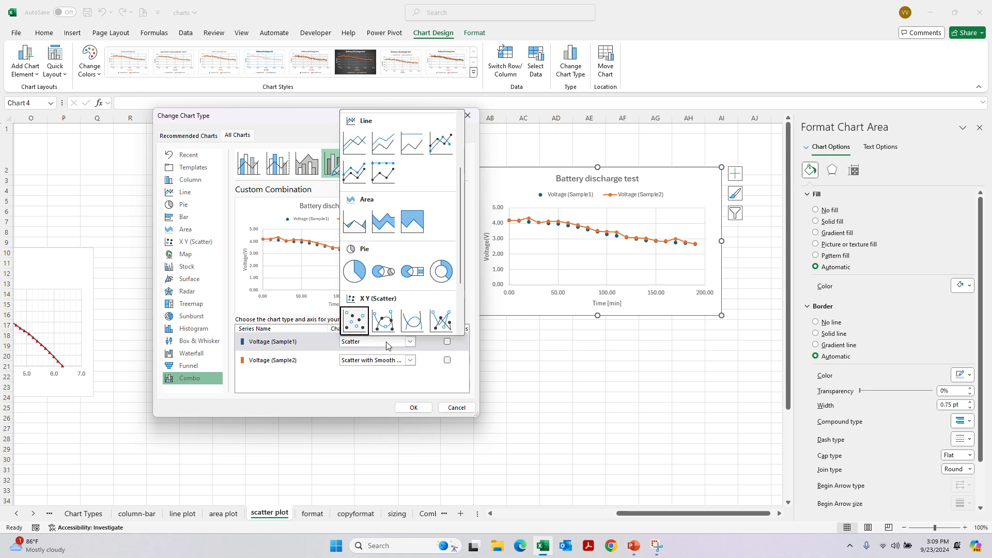
{"action": "left_click", "coordinate": [396, 362]}
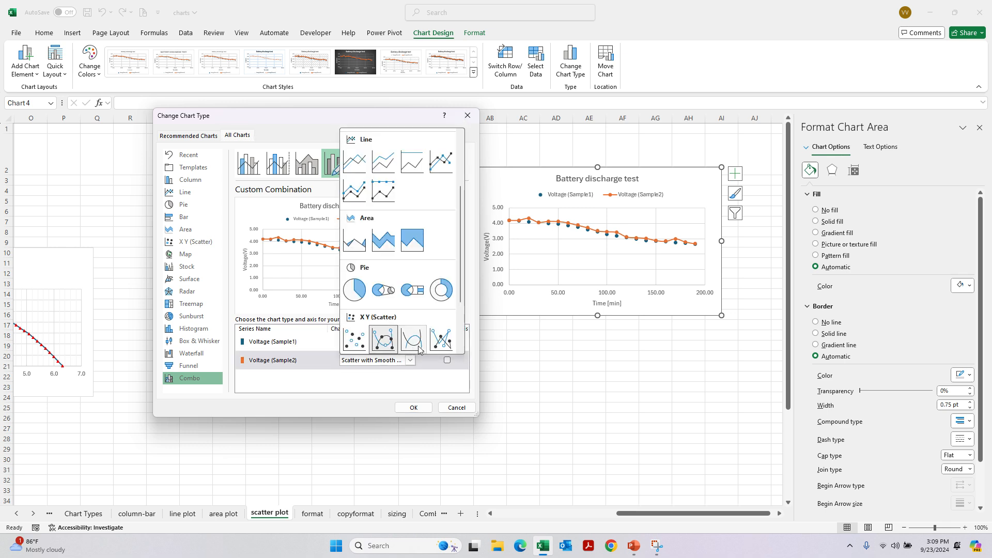
{"action": "left_click", "coordinate": [412, 343]}
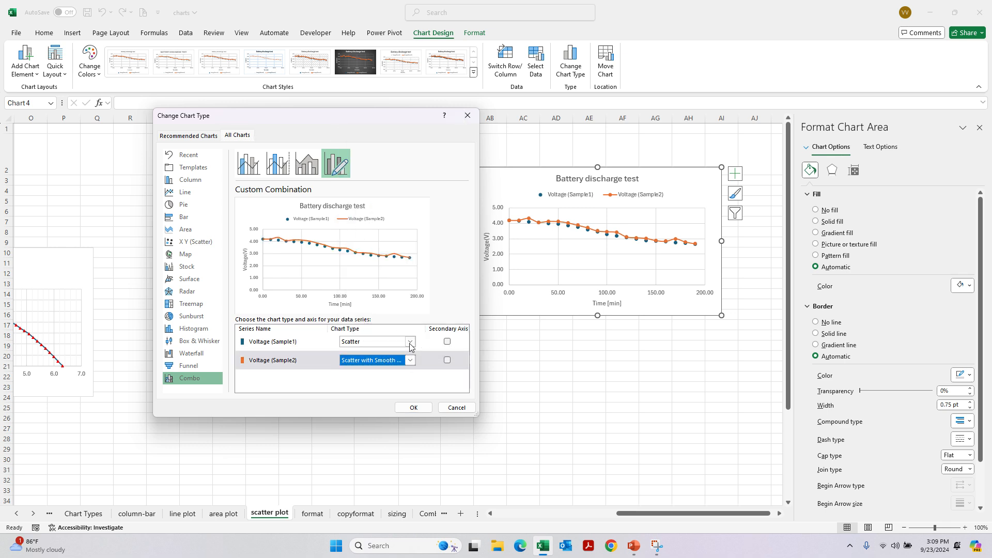
{"action": "left_click", "coordinate": [411, 406]}
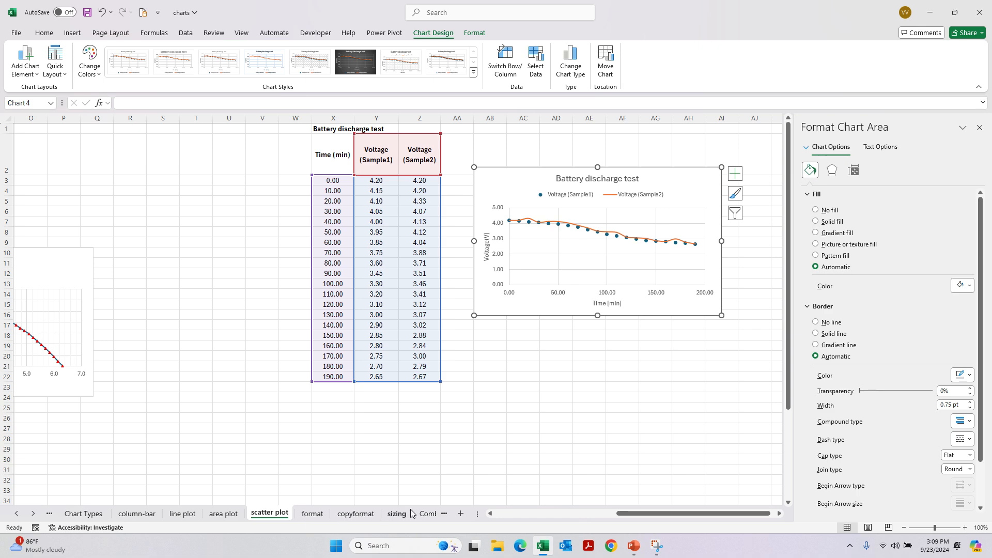
- Show the Combo chart sheet and examine how the fan curve chart plots experimental pressure points against the simulation line
{"action": "left_click", "coordinate": [428, 513]}
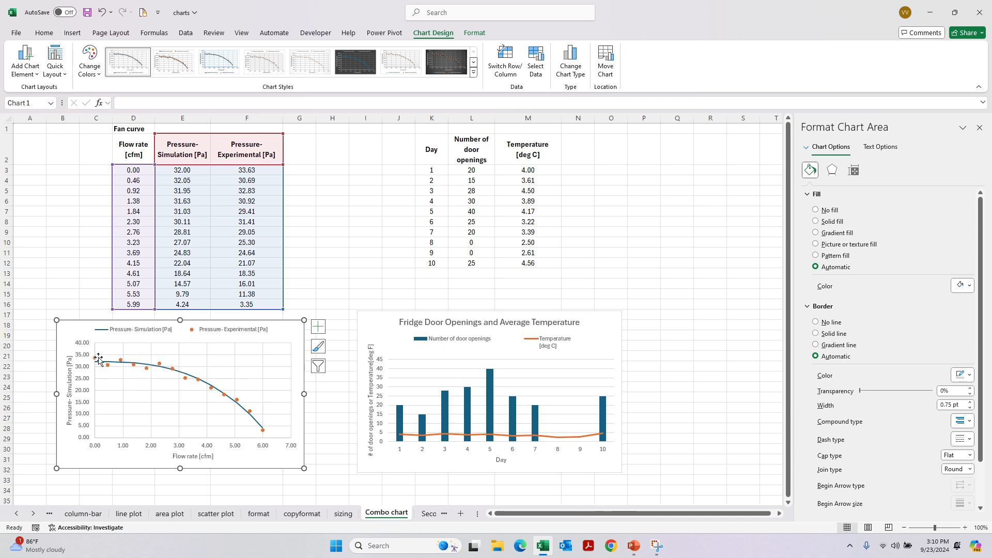
{"action": "left_click", "coordinate": [147, 369]}
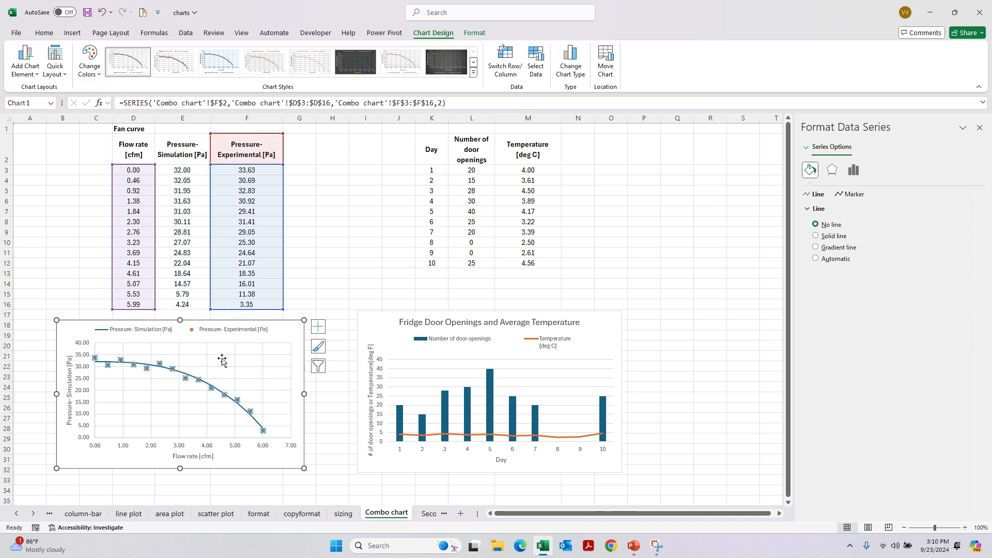
{"action": "left_click", "coordinate": [117, 367]}
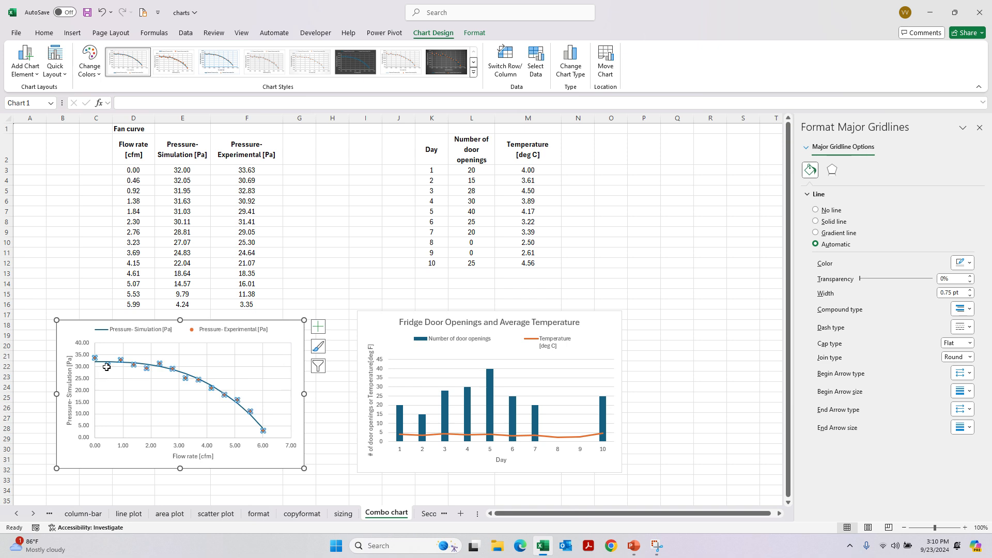
{"action": "left_click", "coordinate": [108, 366]}
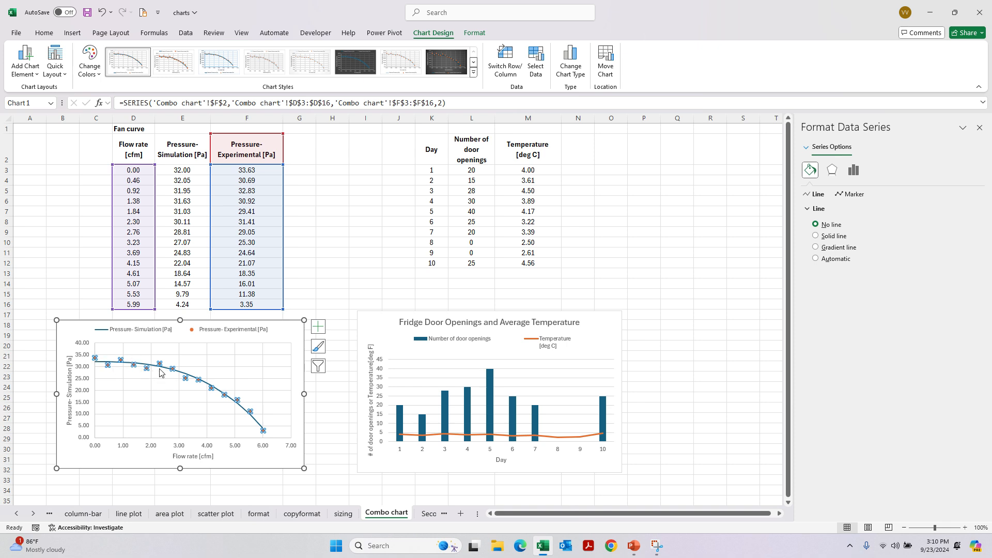
{"action": "left_click", "coordinate": [263, 429]}
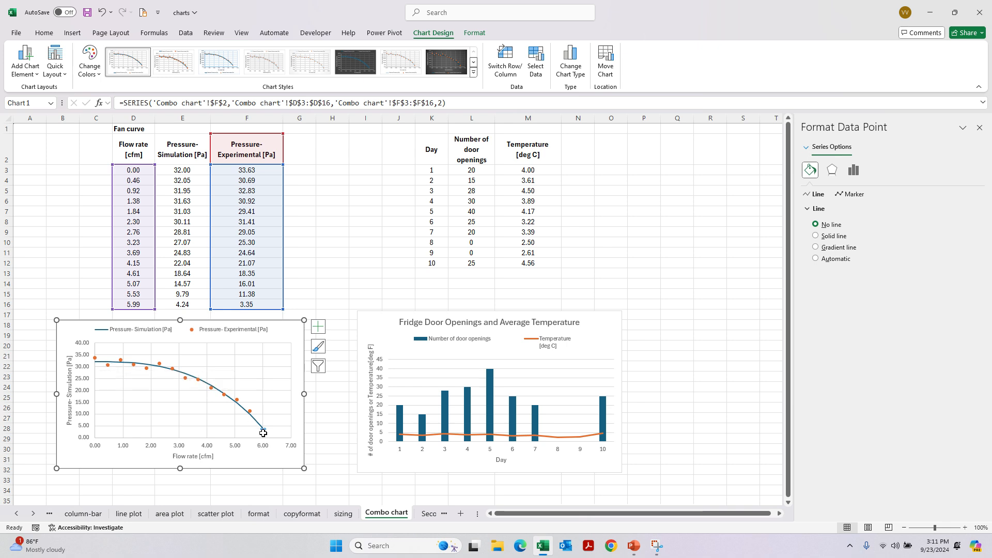
{"action": "left_click", "coordinate": [137, 337]}
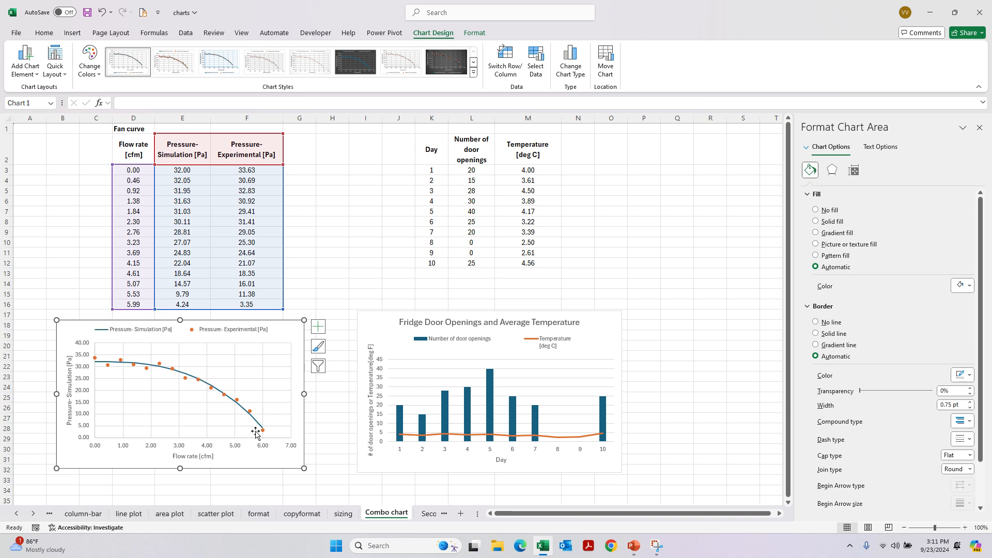
- Examine the Temperature line and the Number of door openings columns in the fridge chart by selecting each series
{"action": "left_click", "coordinate": [423, 437]}
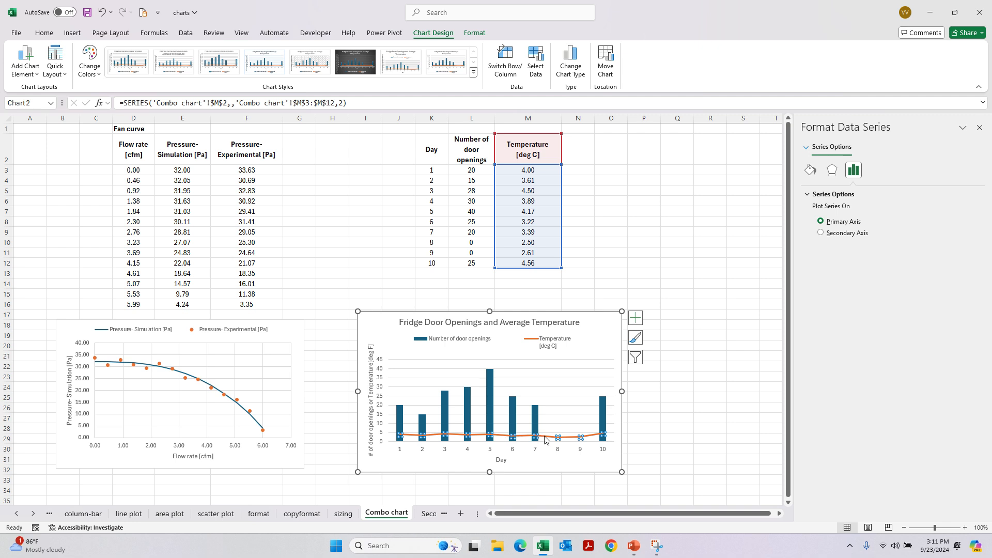
{"action": "left_click", "coordinate": [404, 415]}
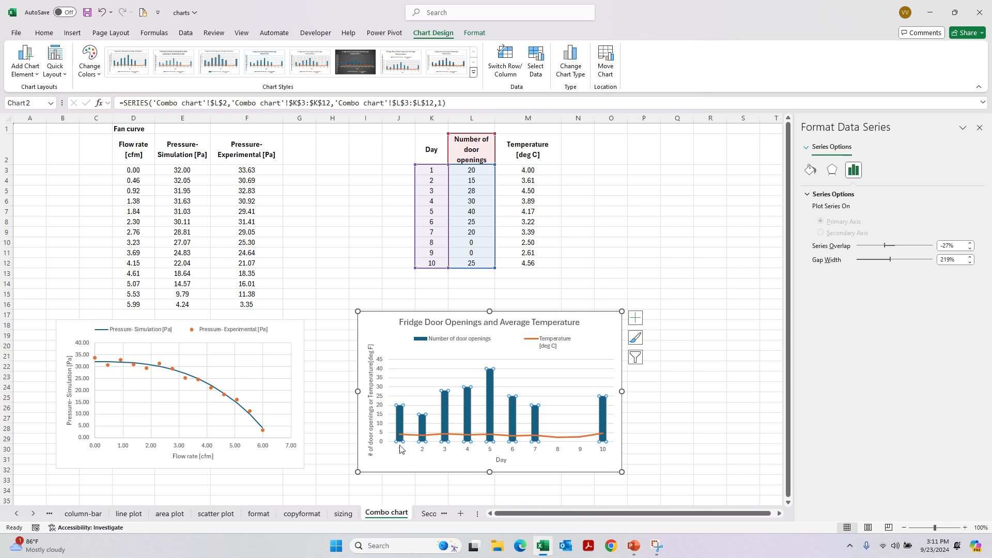
{"action": "left_click", "coordinate": [400, 416]}
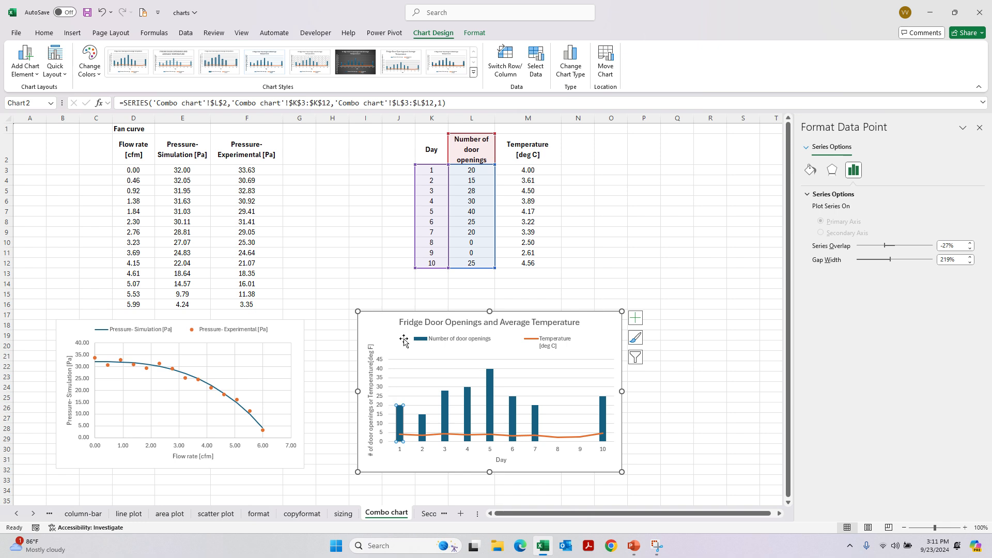
{"action": "left_click", "coordinate": [421, 437]}
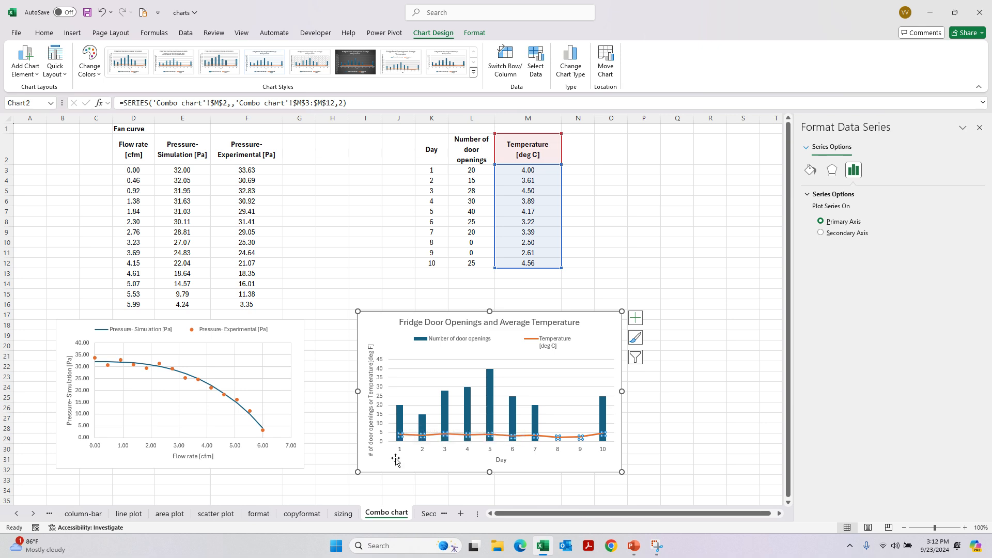
- Show the Secondary axis sheet and inspect the door openings and temperature axis titles on its fridge chart
{"action": "left_click", "coordinate": [426, 513]}
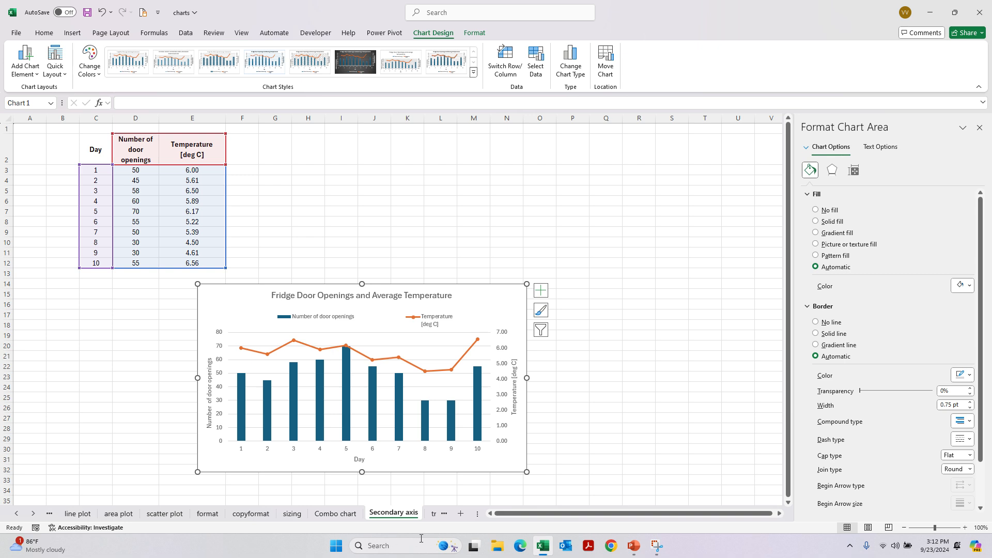
{"action": "left_click", "coordinate": [214, 387]}
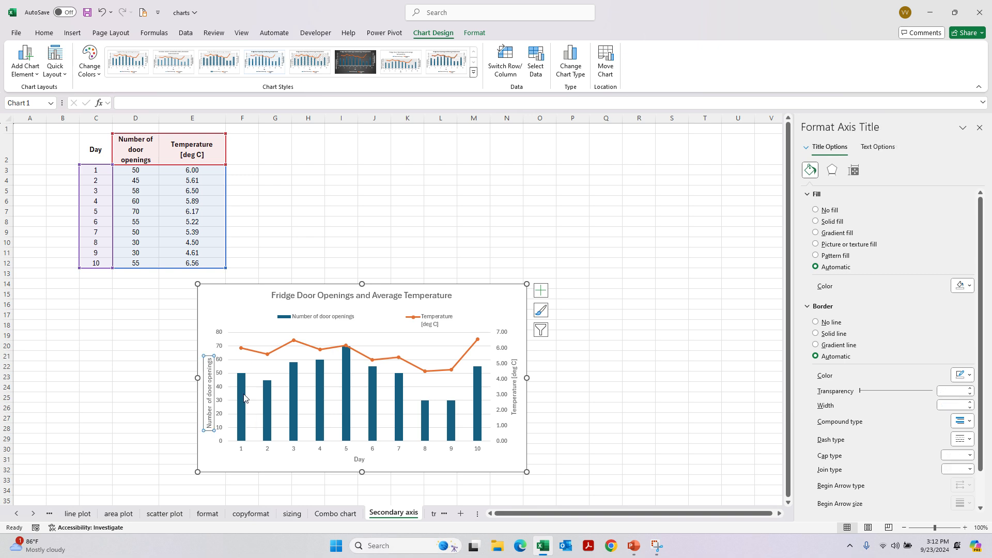
{"action": "left_click", "coordinate": [514, 411]}
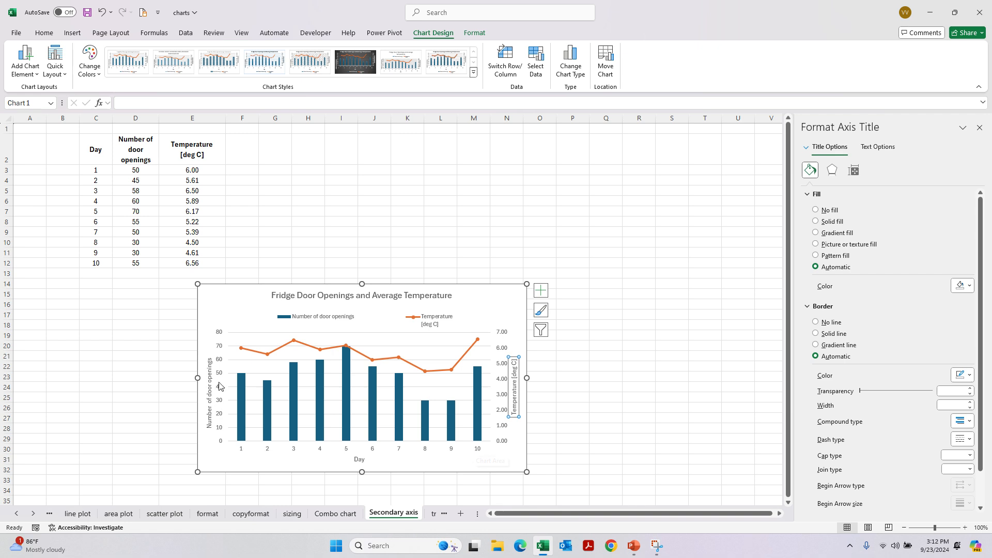
- Compare the fridge charts on the Combo chart and Secondary axis sheets, inspecting the secondary axis chart's Temperature line
{"action": "left_click", "coordinate": [335, 514]}
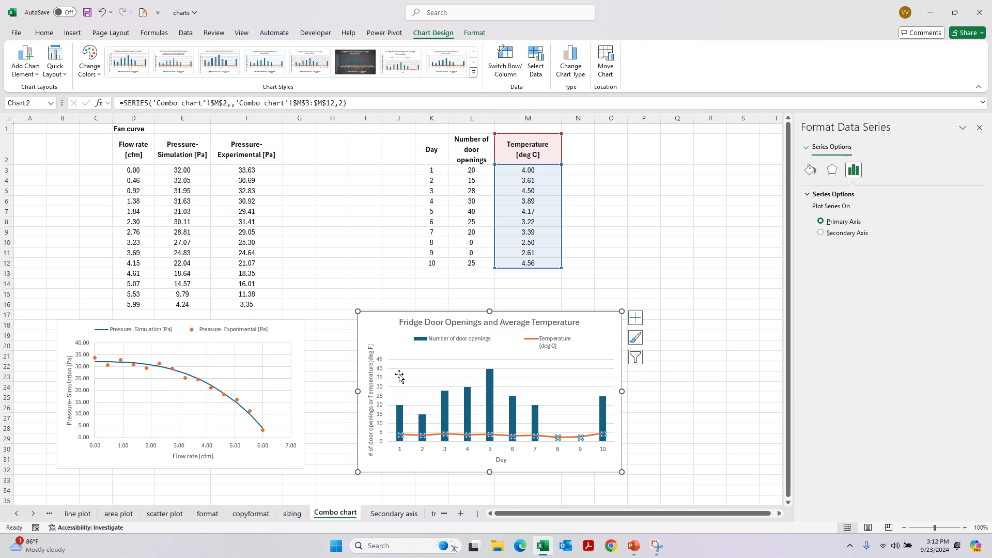
{"action": "left_click", "coordinate": [394, 513]}
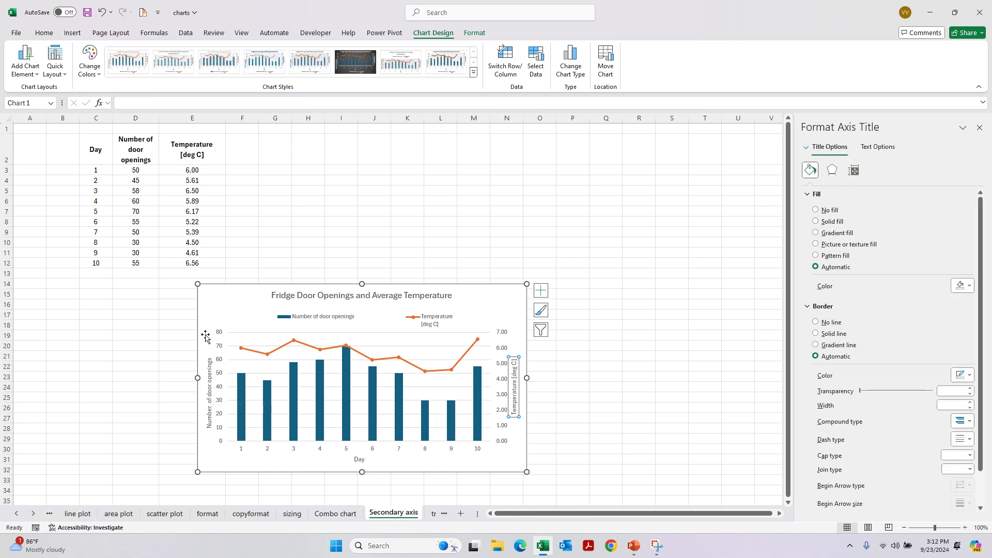
{"action": "left_click", "coordinate": [499, 387]}
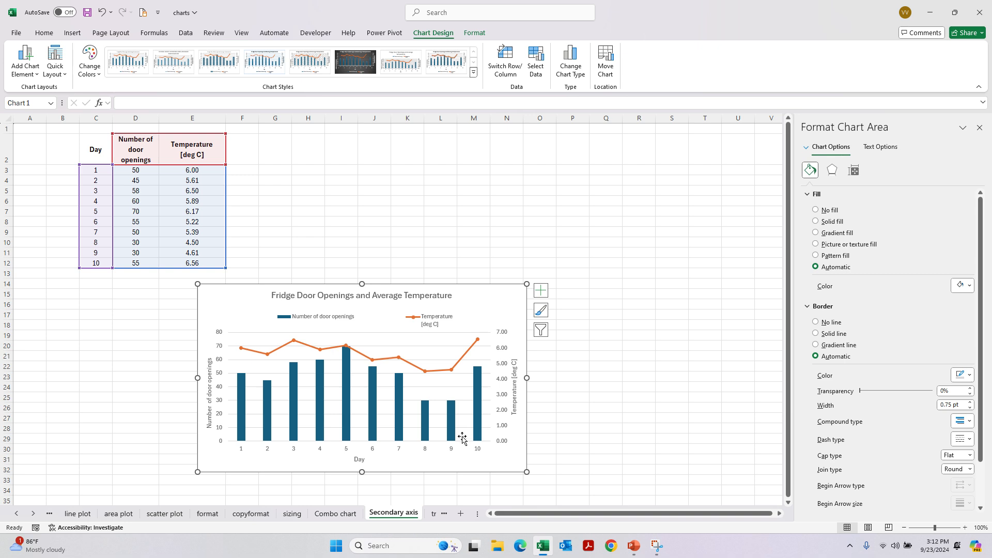
{"action": "left_click", "coordinate": [267, 352]}
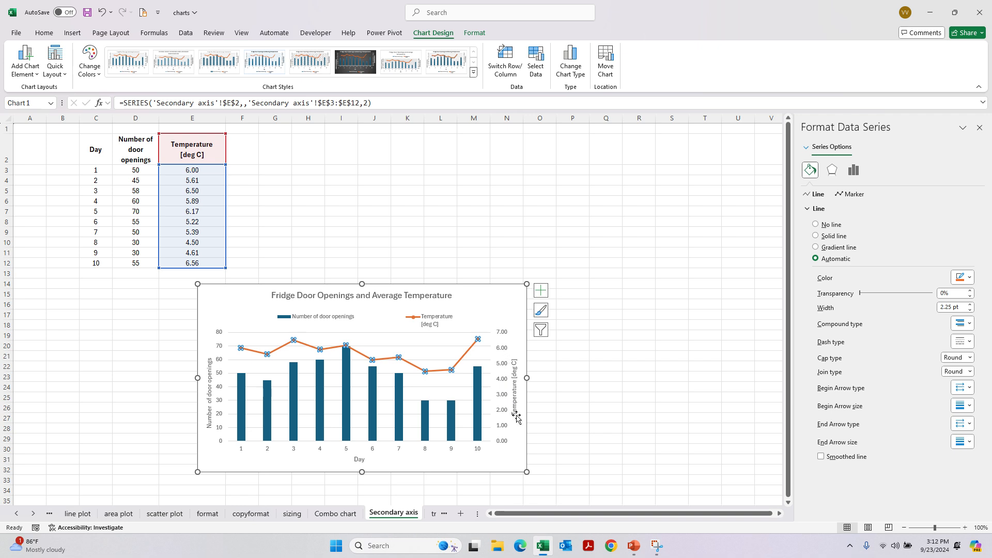
- Take the Temperature [deg C] series off the secondary axis in the Secondary axis sheet's fridge combo chart
{"action": "left_click", "coordinate": [344, 396]}
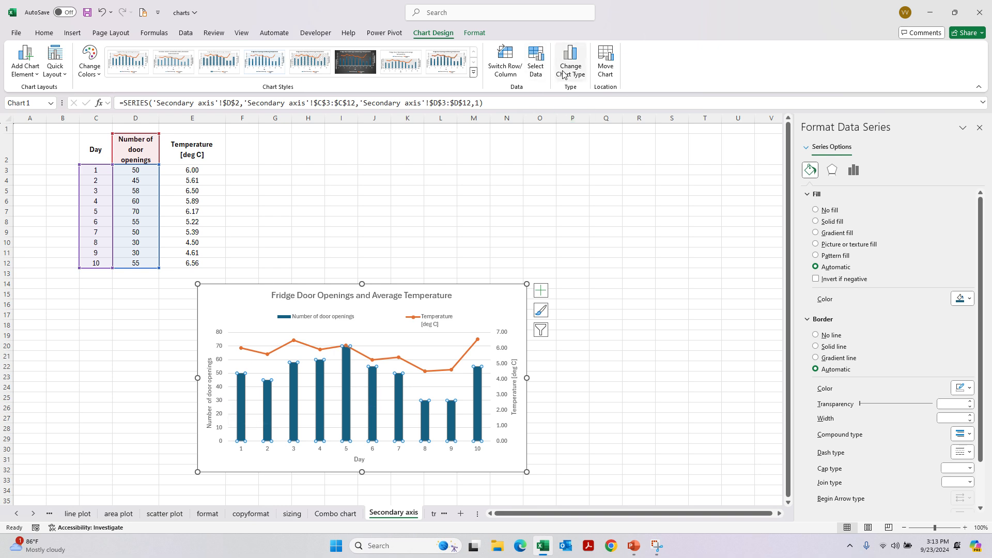
{"action": "left_click", "coordinate": [578, 76]}
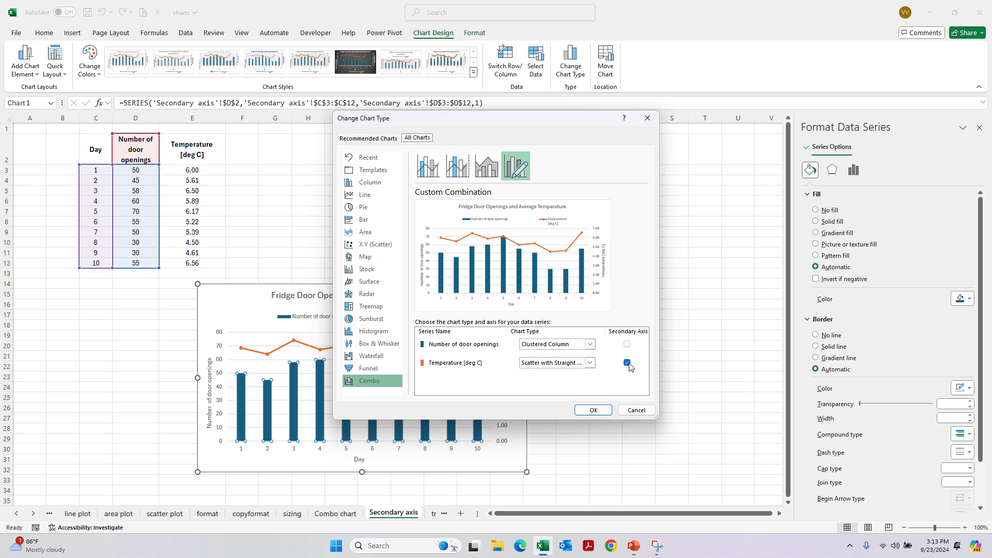
{"action": "left_click", "coordinate": [593, 410]}
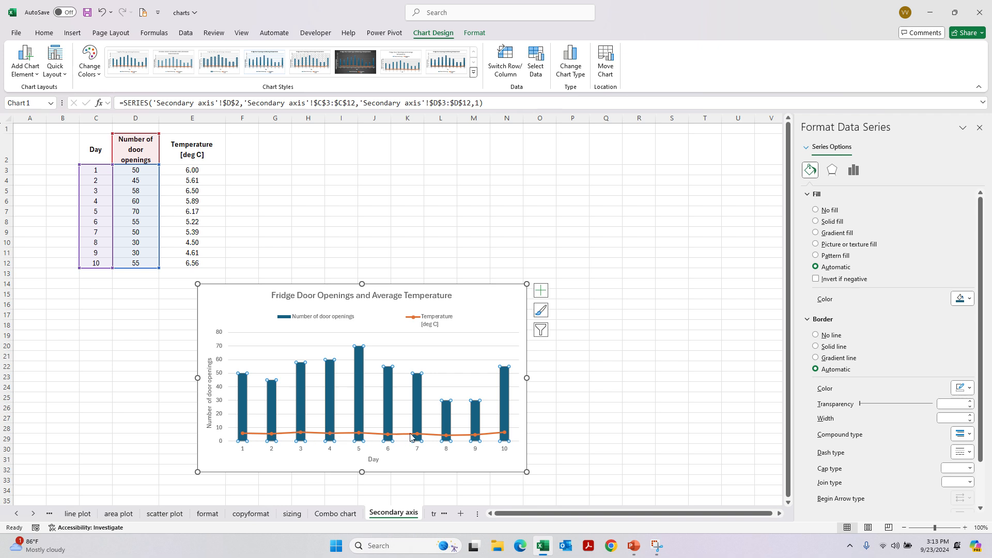
- Plot the Temperature [deg C] series on the secondary axis of the fridge combo chart
{"action": "left_click", "coordinate": [571, 63]}
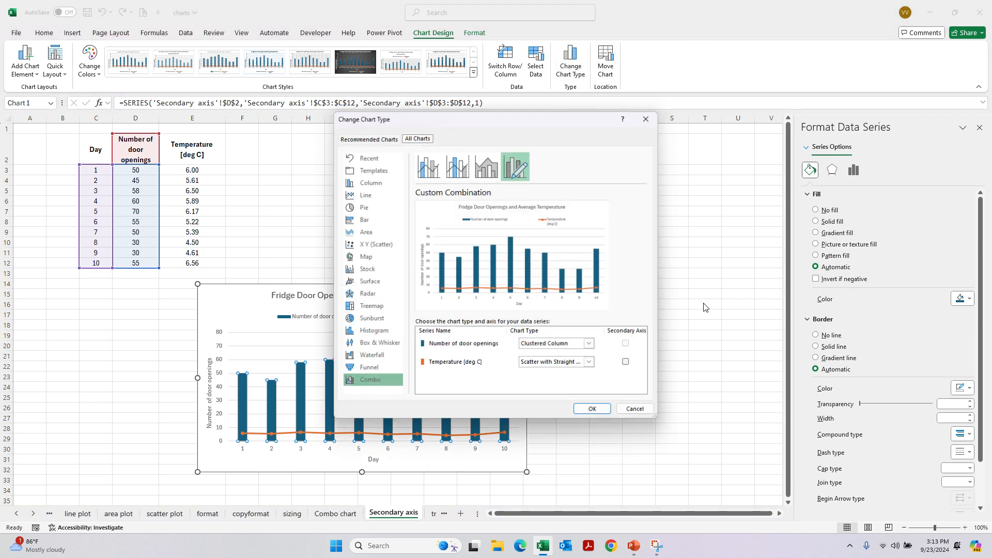
{"action": "left_click", "coordinate": [627, 362]}
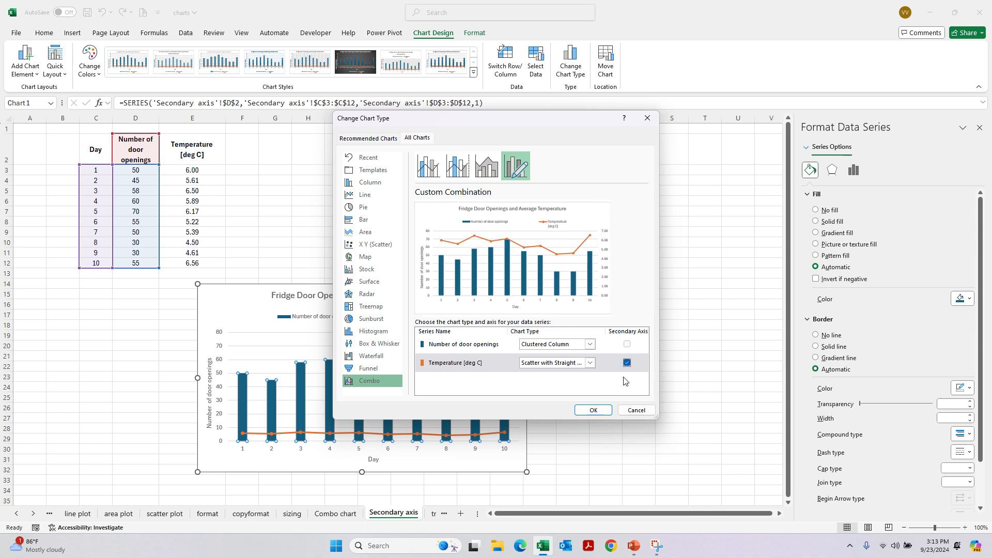
{"action": "left_click", "coordinate": [592, 411]}
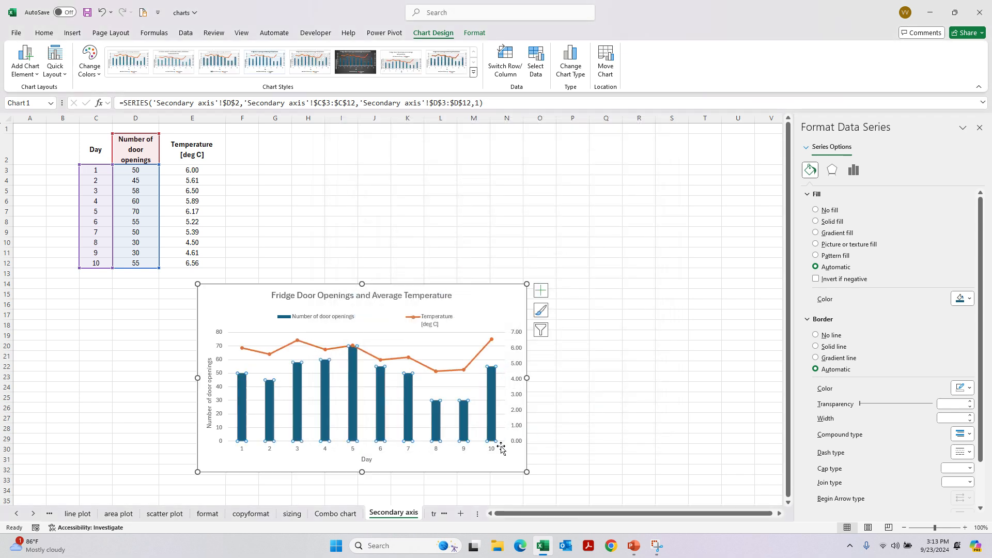
- Examine individual Temperature and Number of door openings data points in the fridge chart, leaving the chart deselected
{"action": "left_click", "coordinate": [513, 339]}
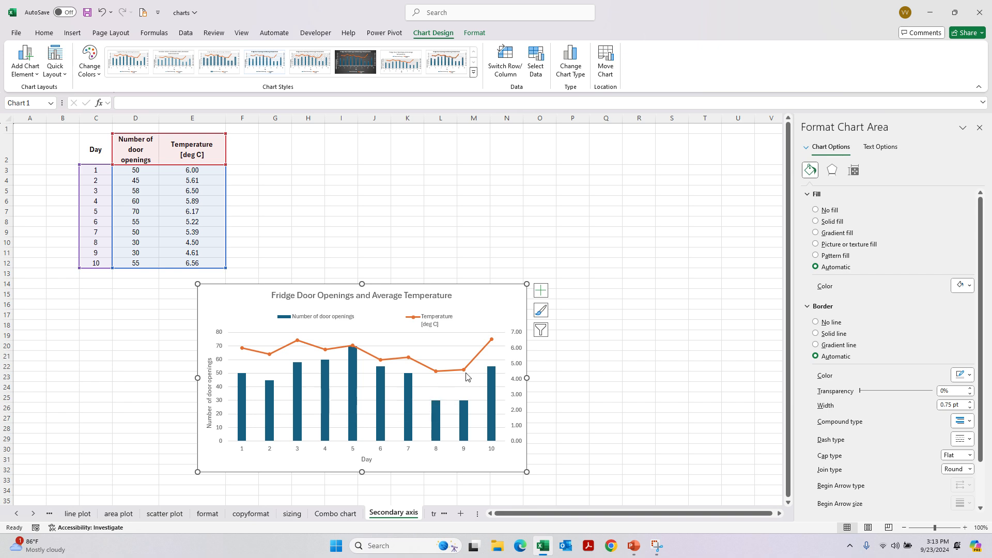
{"action": "mouse_move", "coordinate": [464, 374]}
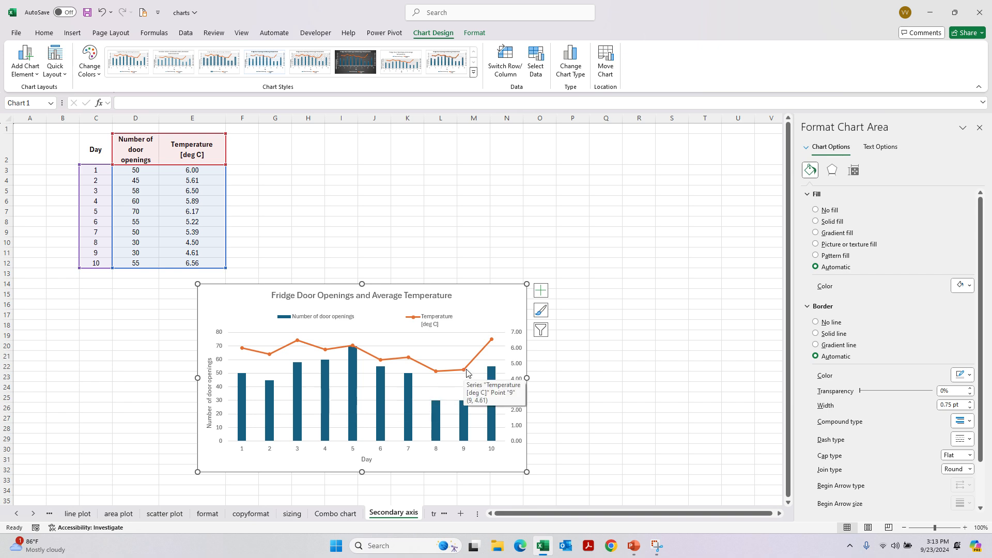
{"action": "mouse_move", "coordinate": [493, 341]}
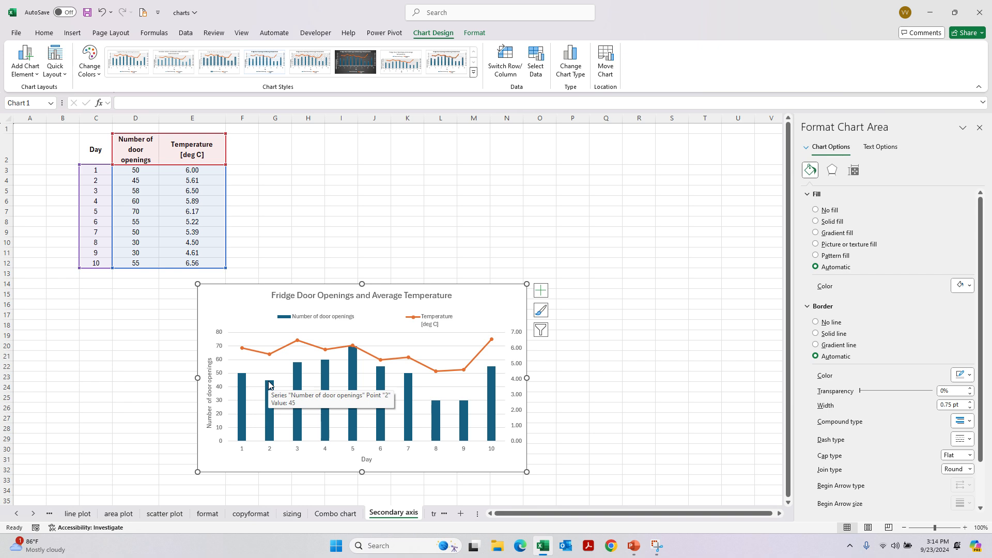
{"action": "left_click", "coordinate": [643, 407]}
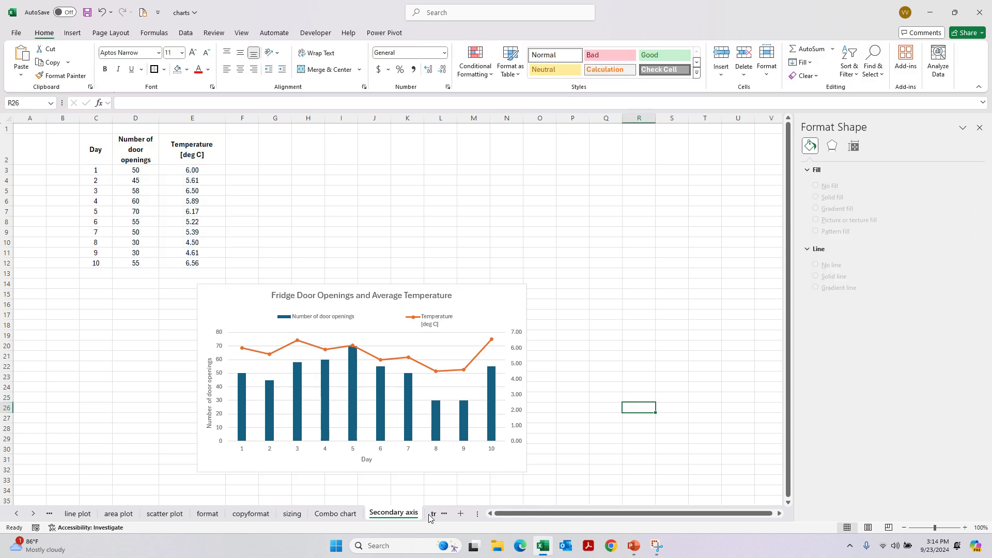
- Switch to the Wk3-Lec6-Charts presentation in PowerPoint and show the Trendlines slide
{"action": "left_click", "coordinate": [633, 546]}
{"action": "scroll", "coordinate": [67, 435], "scroll_direction": "down", "scroll_amount": 5}
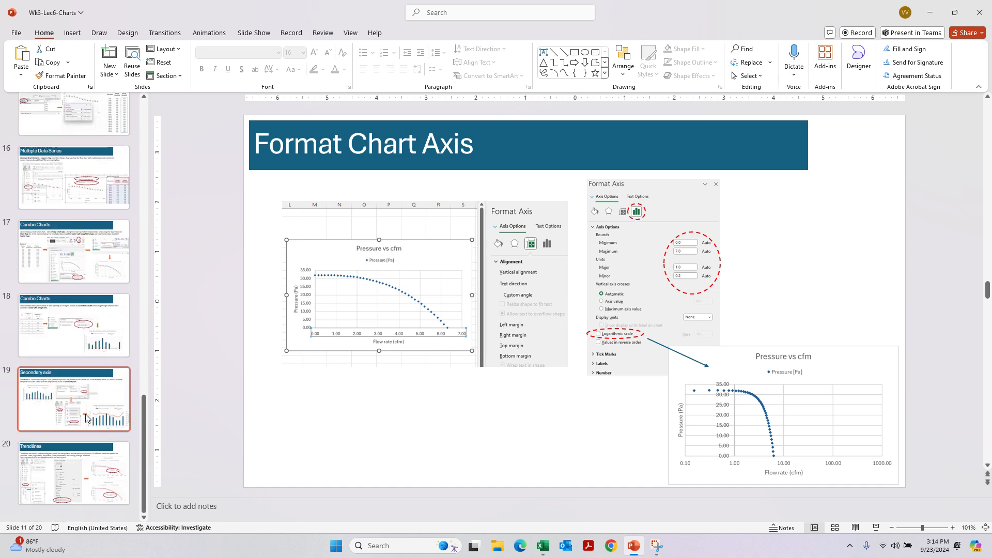
{"action": "left_click", "coordinate": [77, 471]}
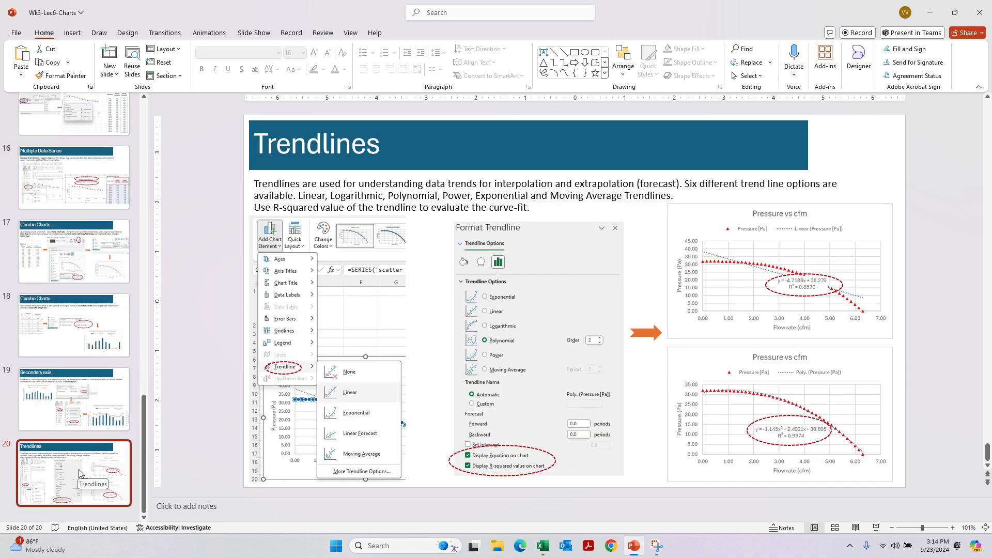
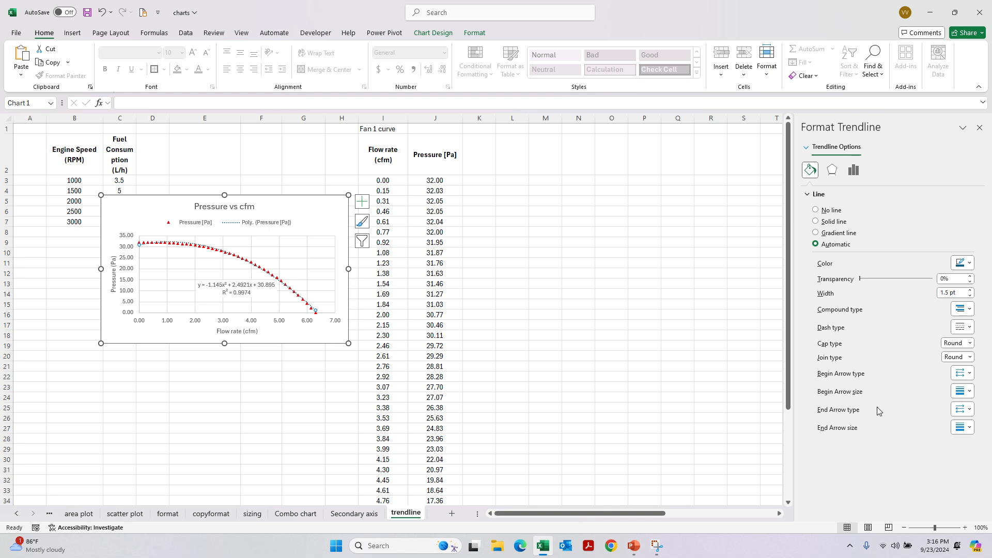
- Duplicate the Pressure vs cfm chart on the trendline sheet and place the copy beside the Pressure [Pa] column
{"action": "left_click", "coordinate": [294, 211]}
{"action": "right_click", "coordinate": [293, 211]}
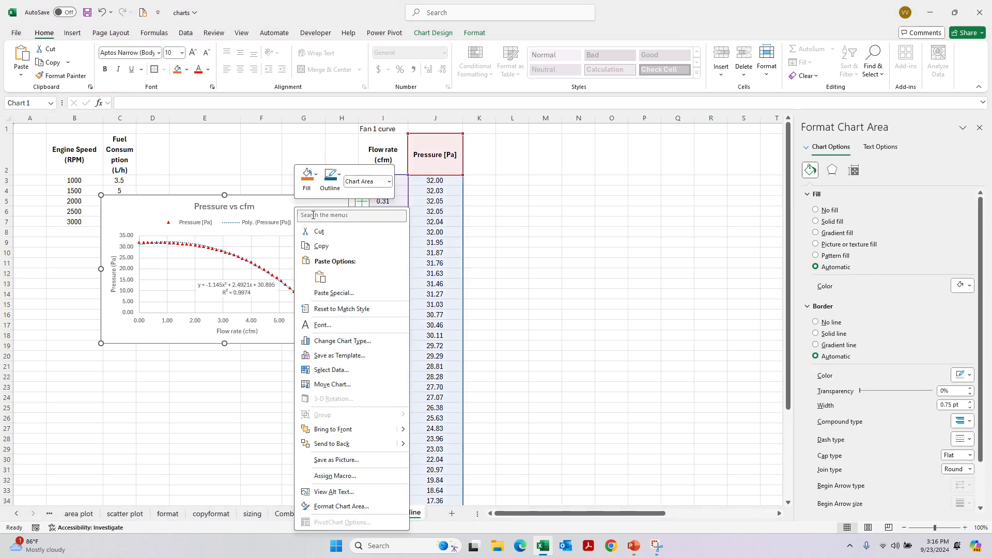
{"action": "left_click", "coordinate": [333, 252]}
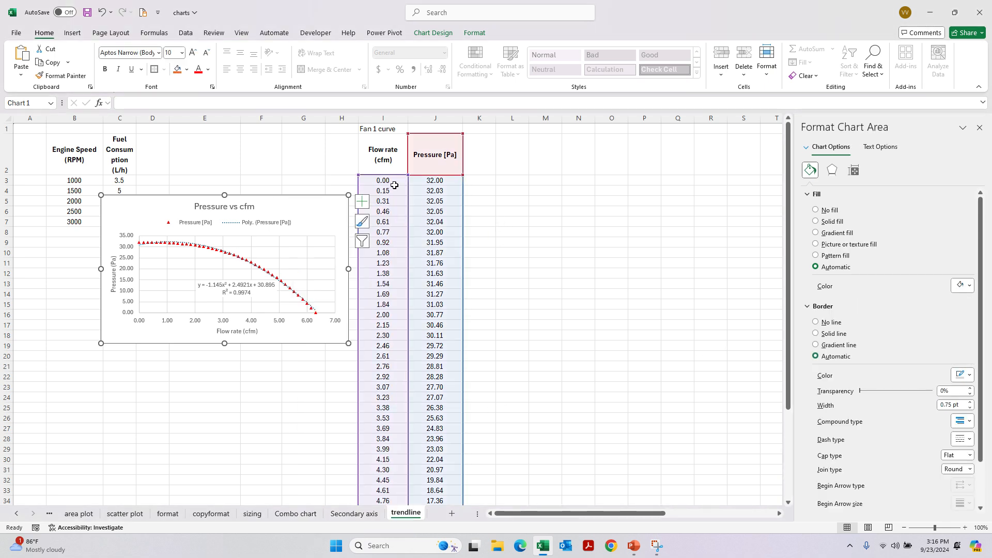
{"action": "left_click_drag", "start_coordinate": [384, 181], "coordinate": [420, 185]}
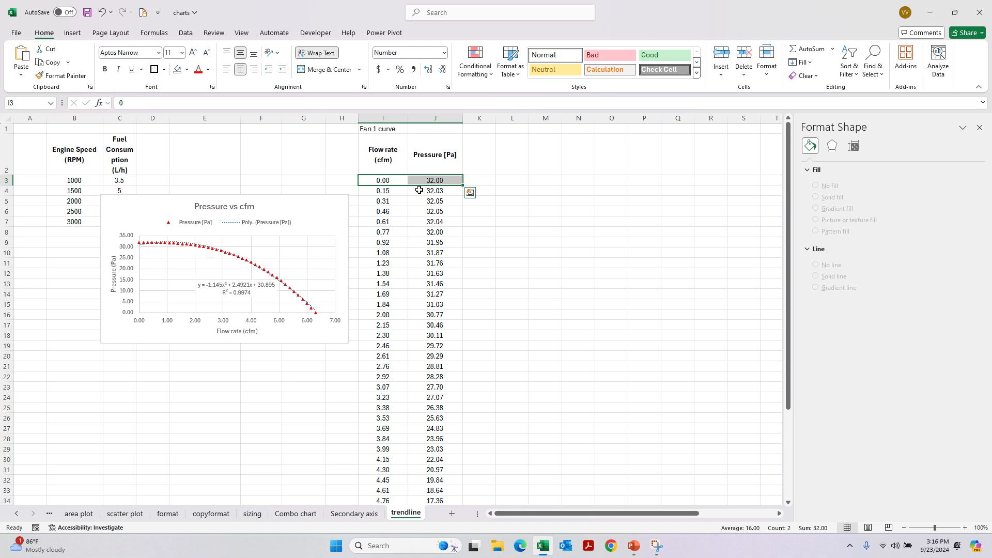
{"action": "right_click", "coordinate": [313, 214]}
{"action": "left_click", "coordinate": [561, 232]}
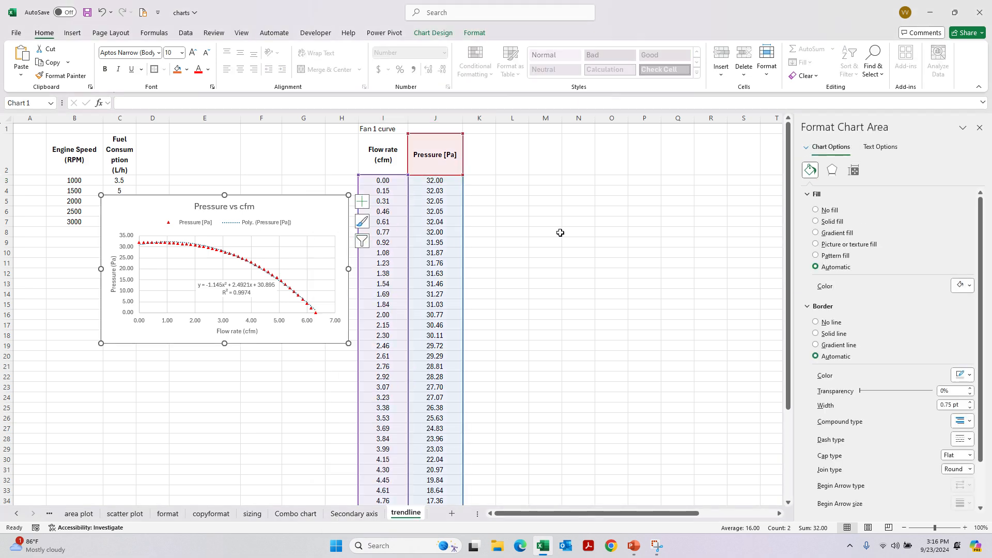
{"action": "right_click", "coordinate": [562, 233]}
{"action": "left_click", "coordinate": [608, 263]}
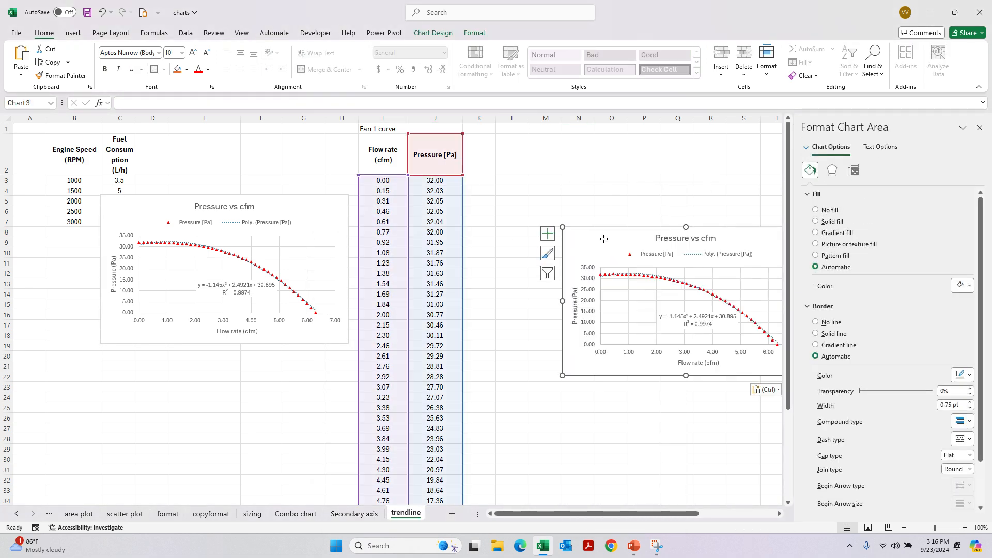
{"action": "left_click_drag", "start_coordinate": [600, 230], "coordinate": [536, 211]}
- Delete the trendline equation label and the polynomial trendline from the copied Pressure vs cfm chart
{"action": "left_click", "coordinate": [601, 292]}
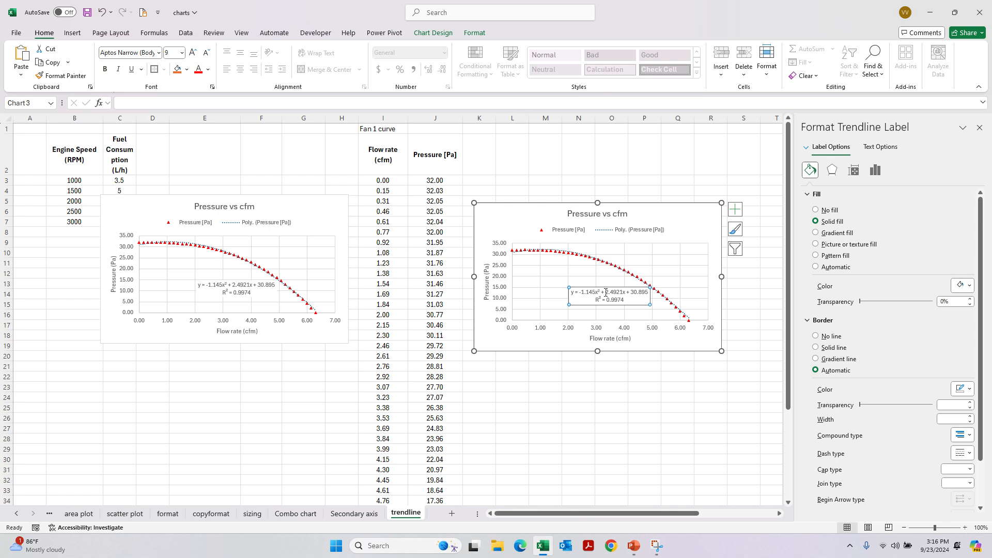
{"action": "left_click", "coordinate": [606, 270]}
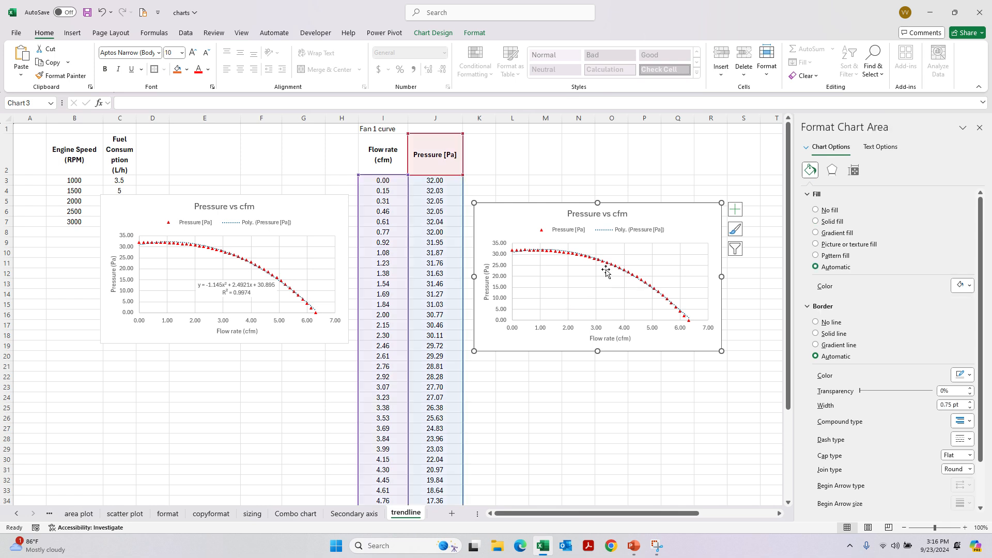
{"action": "left_click", "coordinate": [543, 252]}
{"action": "key", "text": "Delete"}
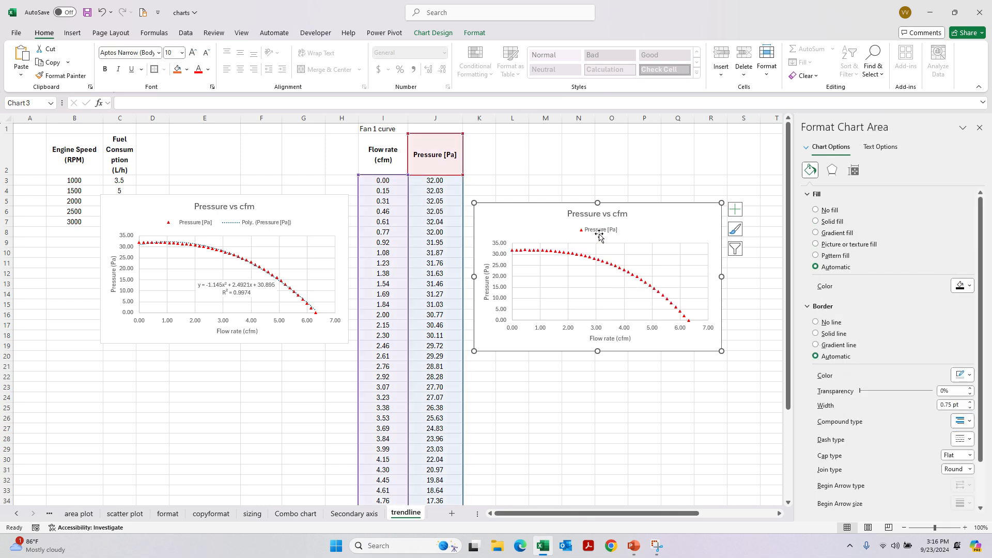
- Examine the options for adding a trendline to the copied chart, both on its data series and among its chart elements
{"action": "left_click", "coordinate": [588, 259]}
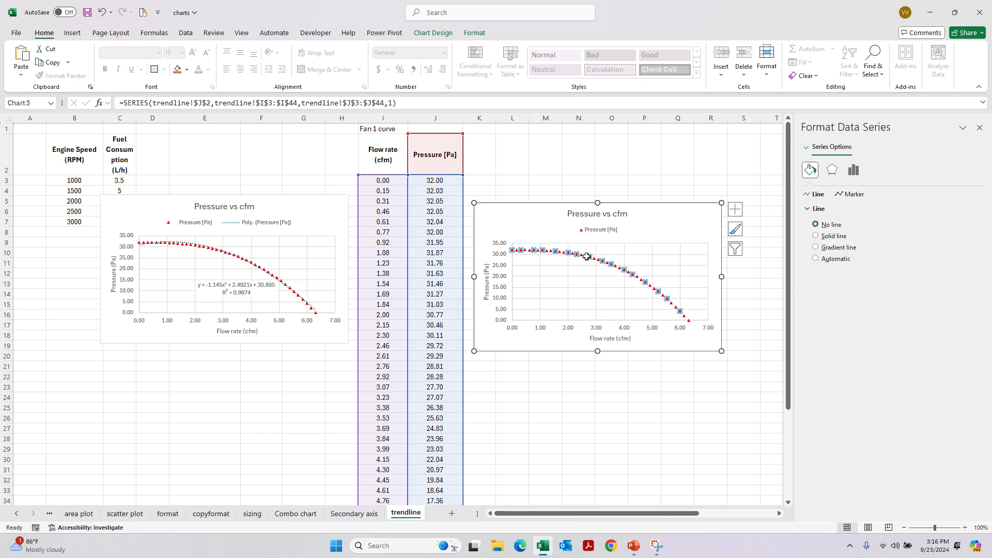
{"action": "right_click", "coordinate": [587, 258]}
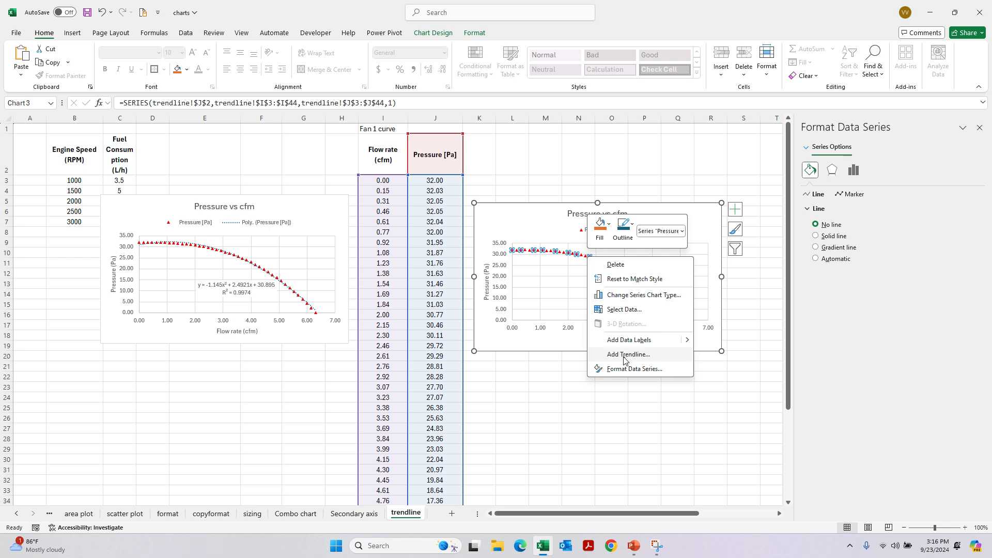
{"action": "key", "text": "Escape"}
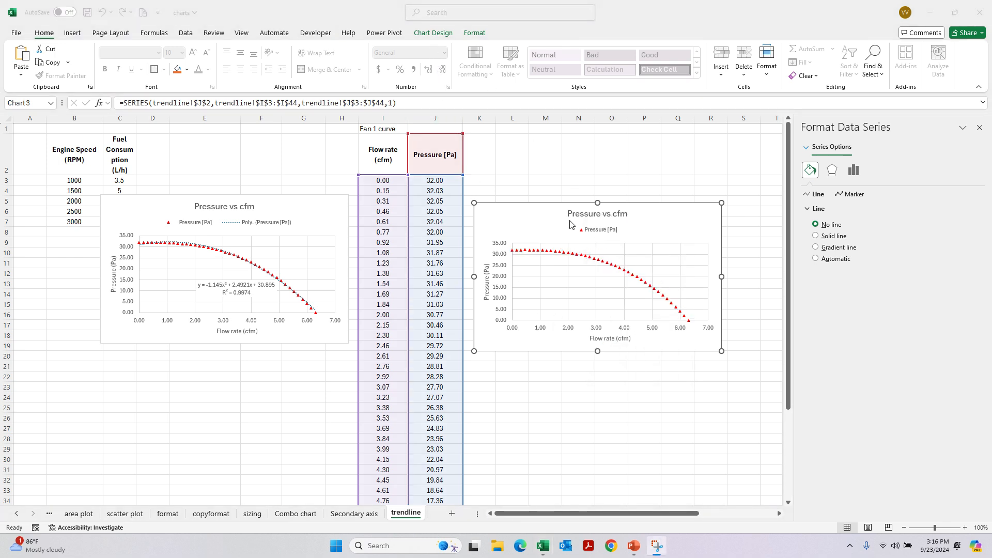
{"action": "left_click", "coordinate": [523, 208]}
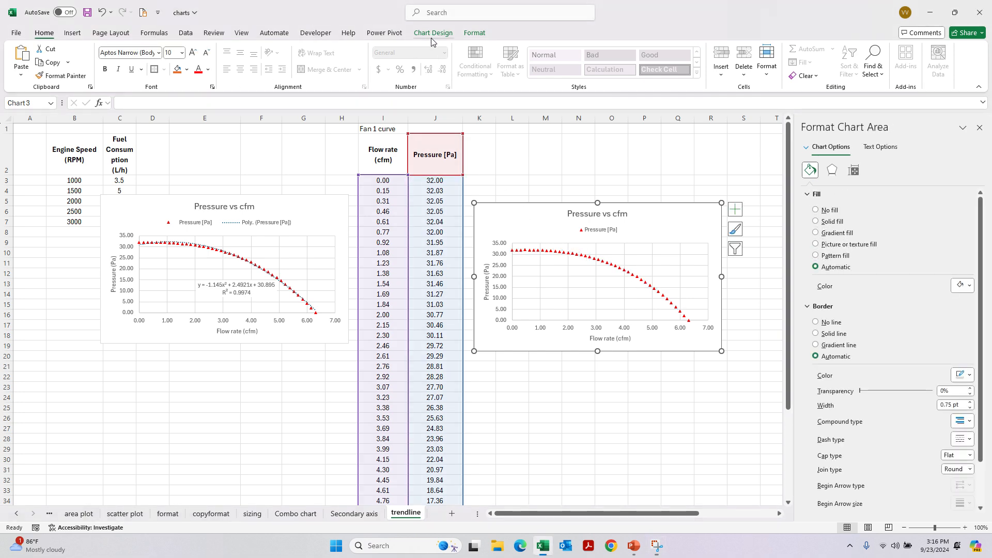
{"action": "left_click_drag", "start_coordinate": [780, 9], "coordinate": [777, 52]}
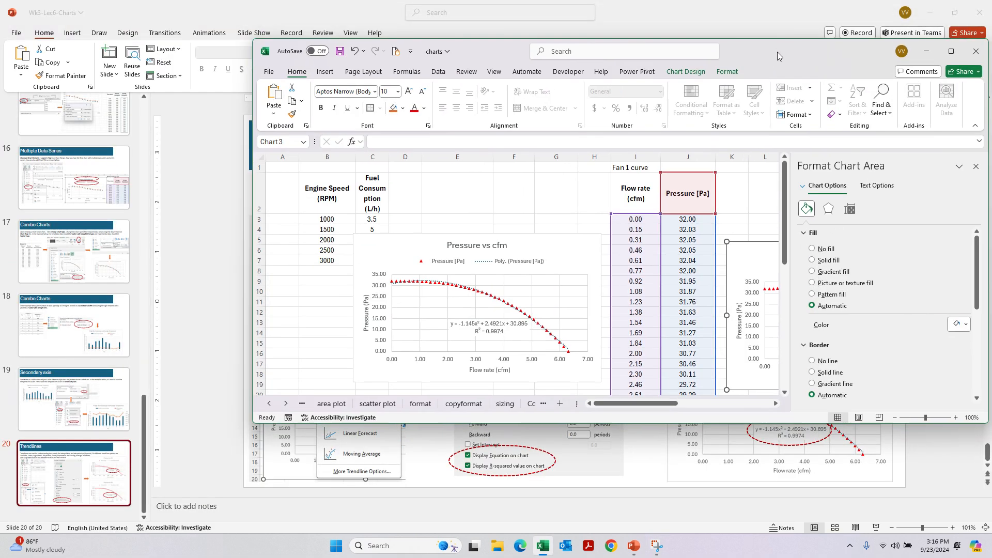
{"action": "left_click", "coordinate": [683, 72]}
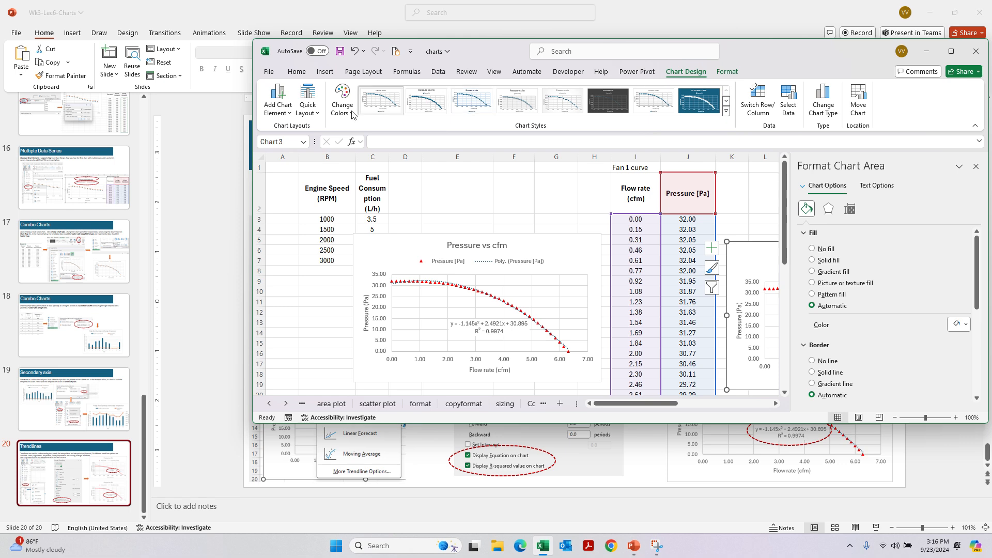
{"action": "left_click", "coordinate": [278, 103]}
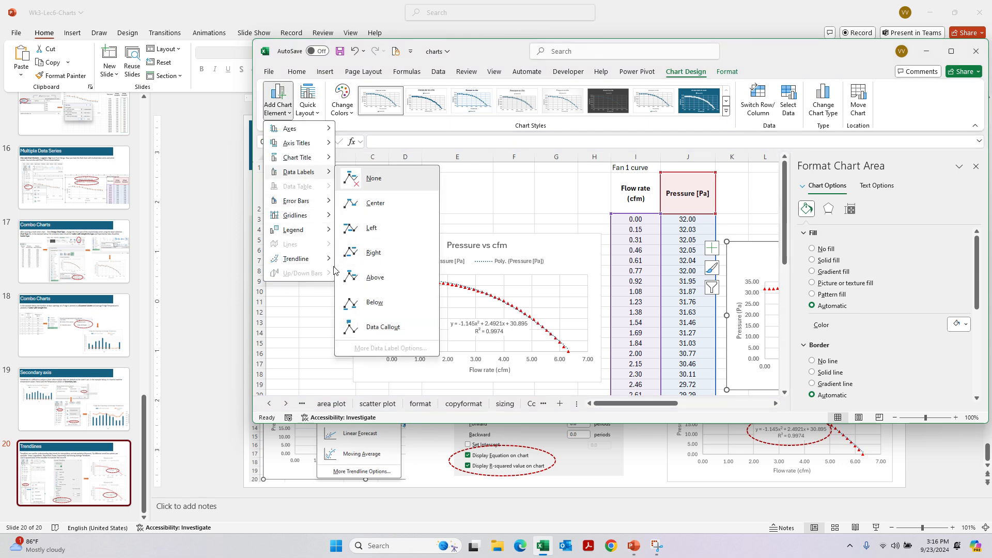
{"action": "mouse_move", "coordinate": [327, 265]}
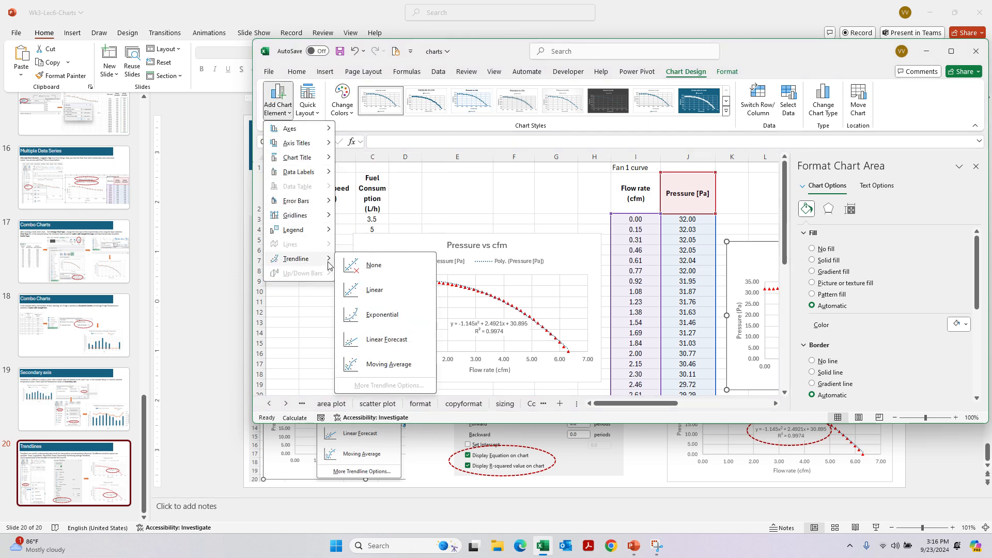
{"action": "left_click", "coordinate": [935, 50]}
{"action": "left_click", "coordinate": [956, 58]}
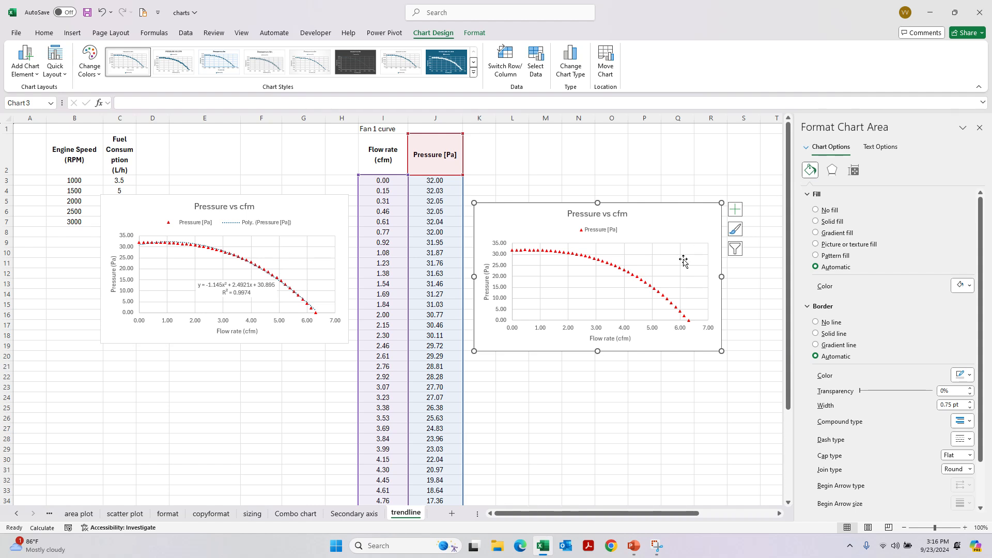
- Add a trendline to the copied chart's Pressure [Pa] series, trying the Exponential type and then the Logarithmic type
{"action": "right_click", "coordinate": [646, 281]}
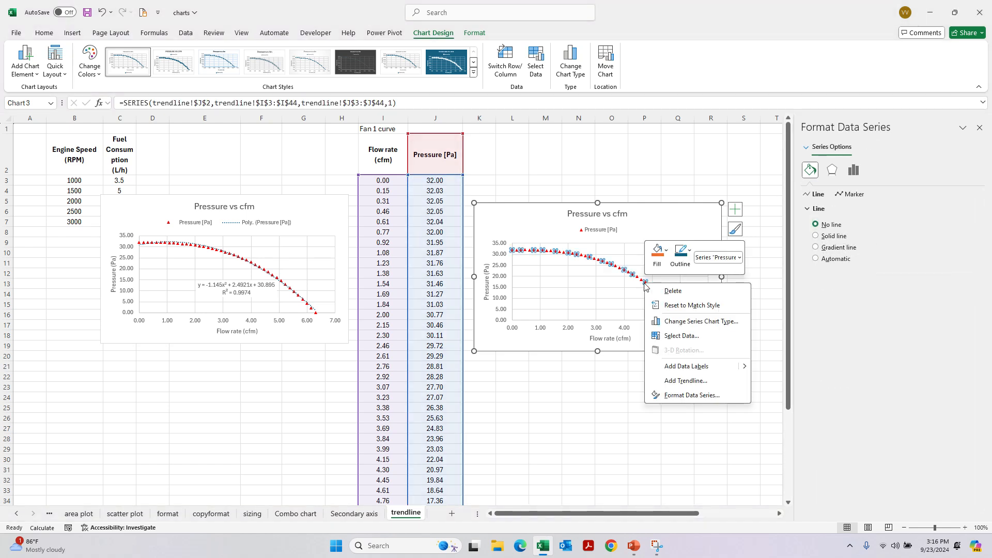
{"action": "left_click", "coordinate": [685, 380]}
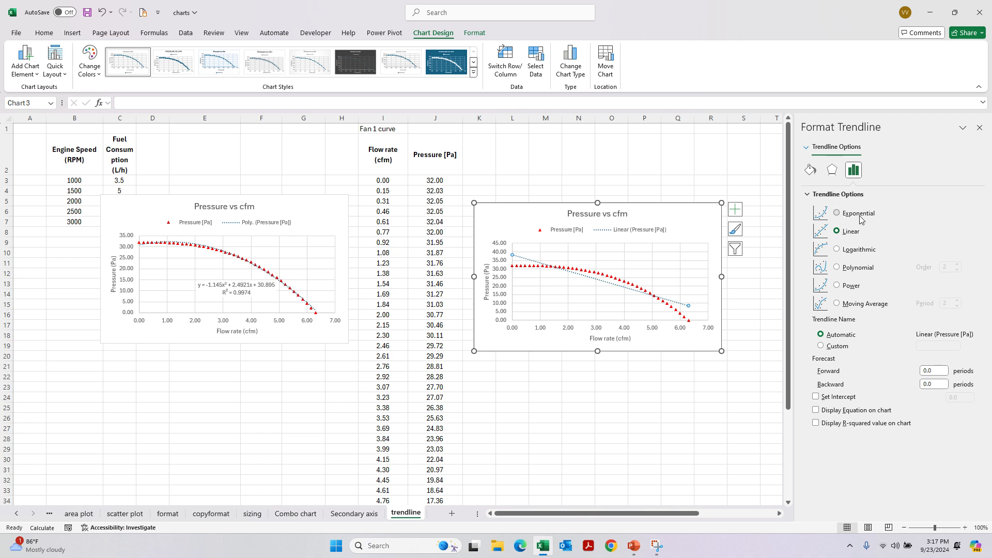
{"action": "left_click", "coordinate": [858, 214]}
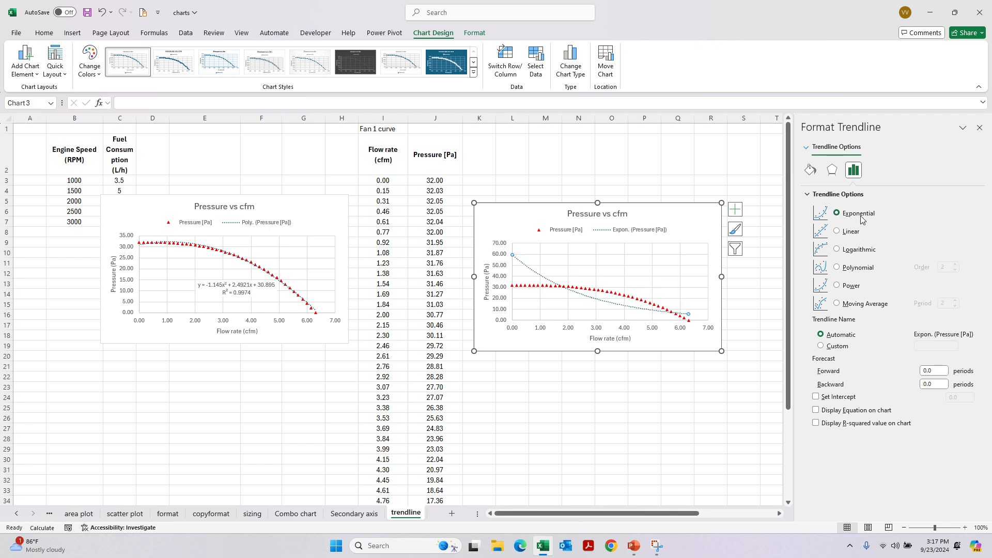
{"action": "left_click", "coordinate": [861, 251]}
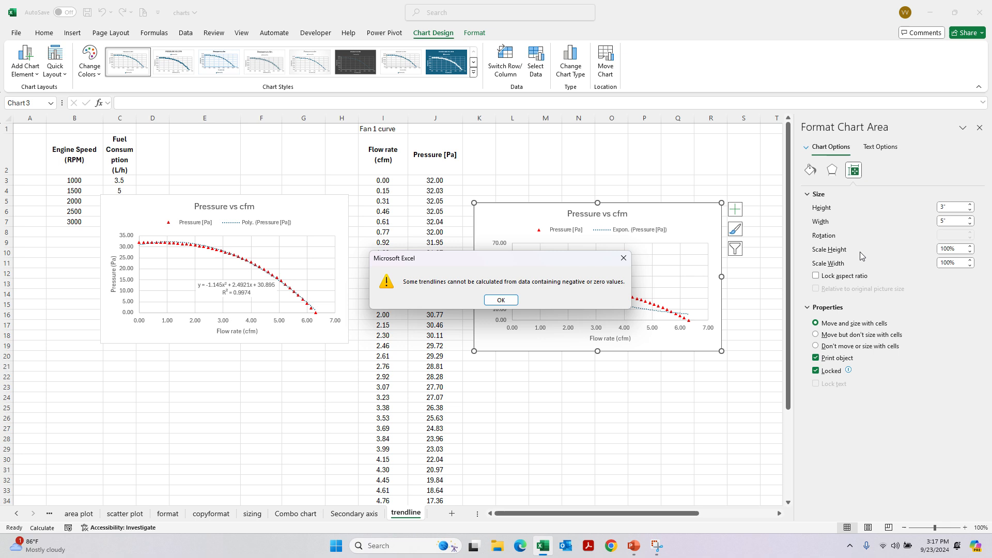
{"action": "left_click", "coordinate": [501, 300]}
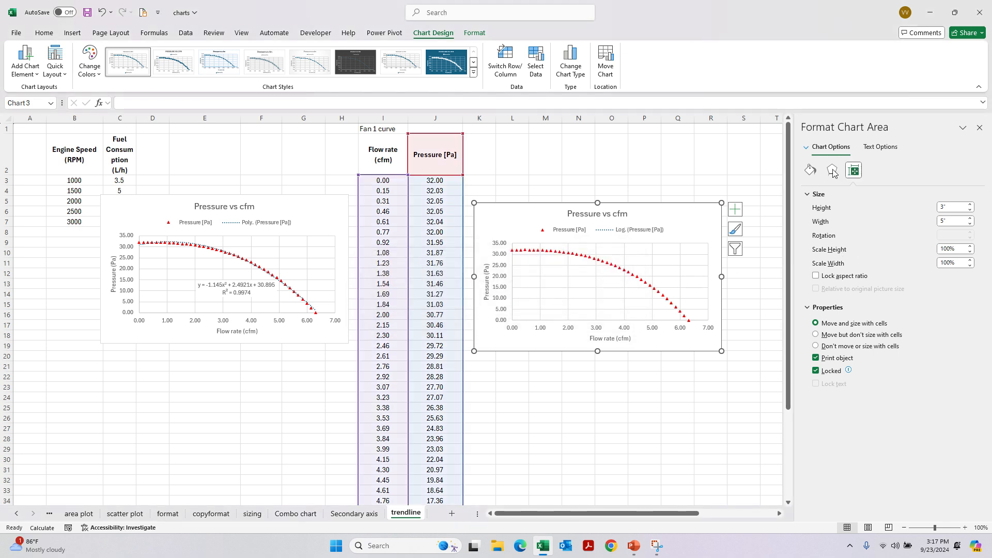
- Add a second trendline to the copied chart's Pressure [Pa] series and set its type to Power
{"action": "right_click", "coordinate": [612, 264]}
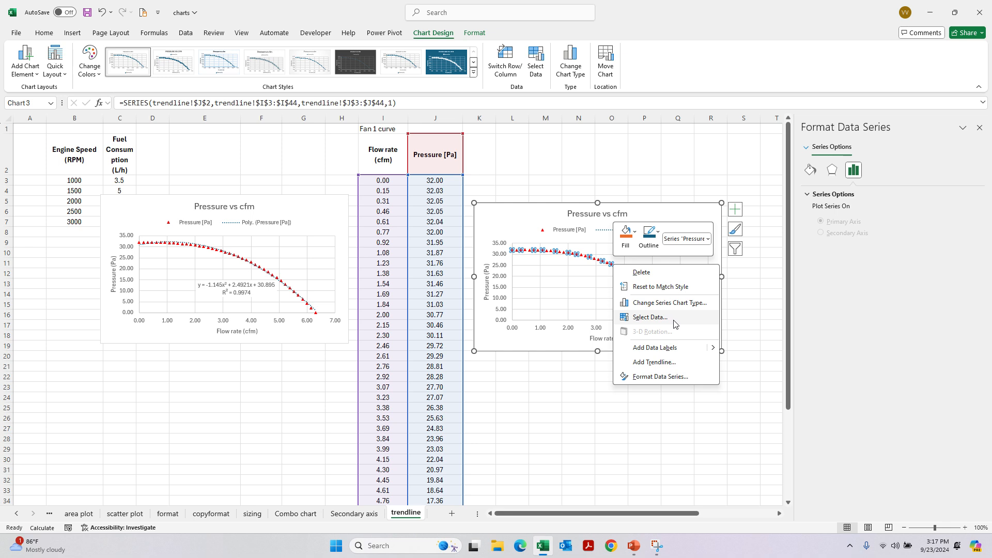
{"action": "left_click", "coordinate": [654, 362]}
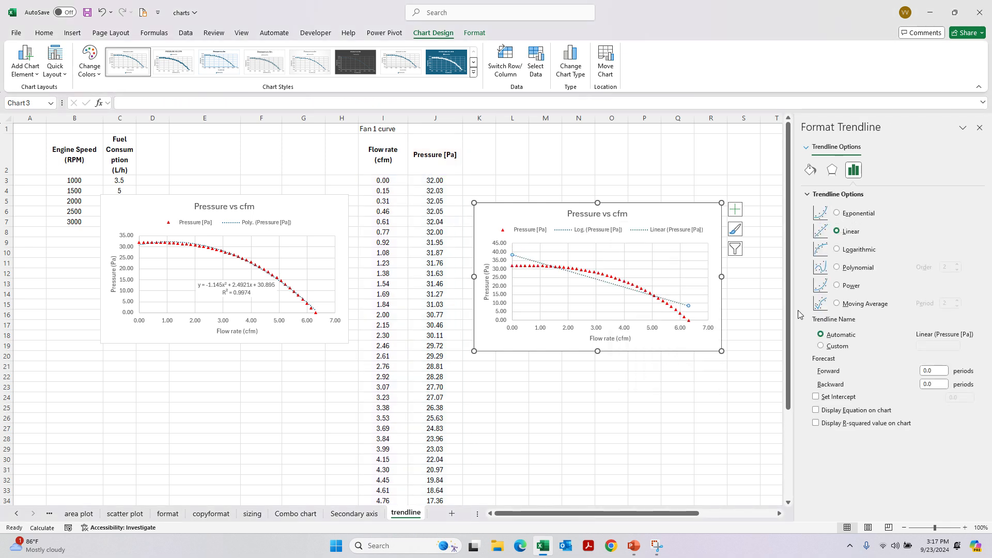
{"action": "left_click", "coordinate": [852, 287]}
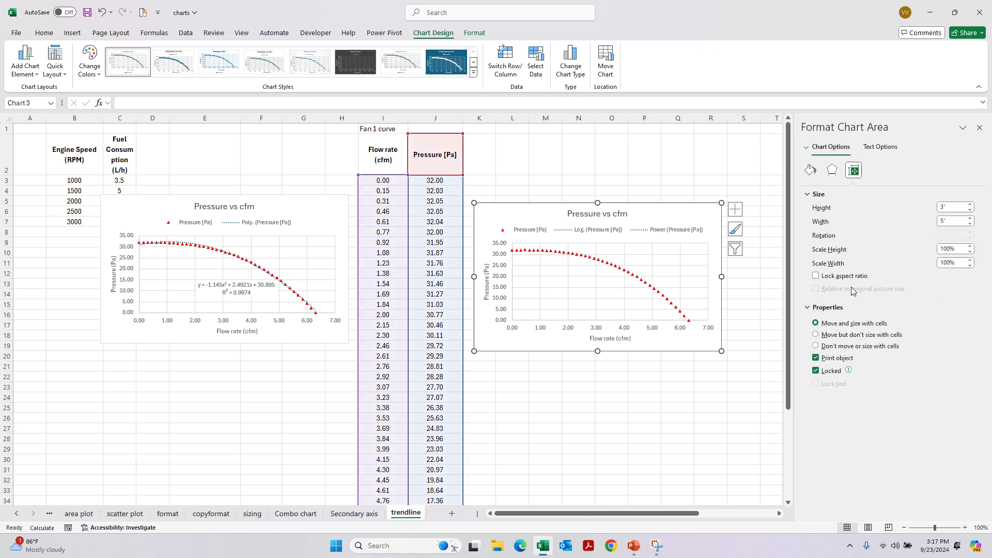
- Add a third trendline to the Pressure [Pa] series, try the Moving Average type, and set it back to Linear
{"action": "right_click", "coordinate": [646, 284]}
{"action": "left_click", "coordinate": [703, 376]}
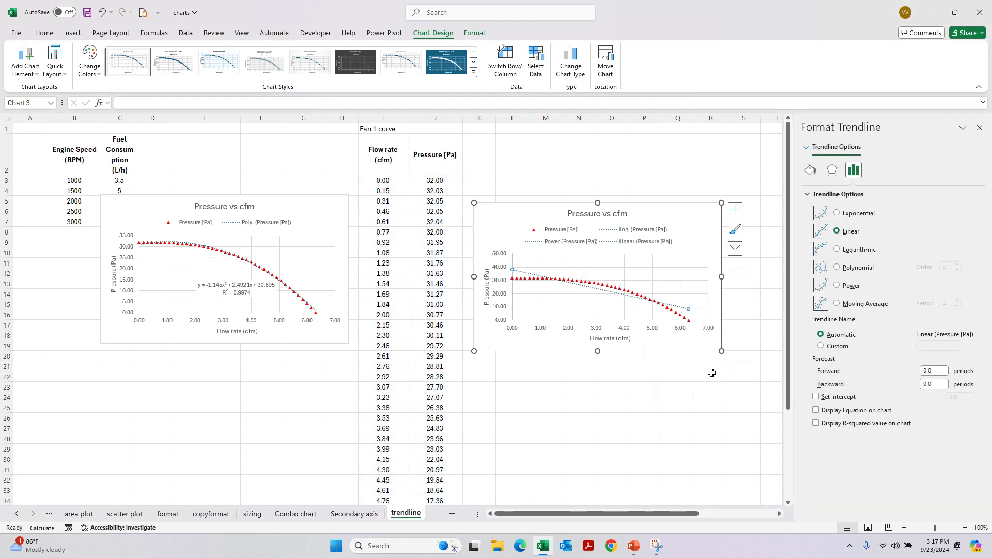
{"action": "left_click", "coordinate": [853, 306]}
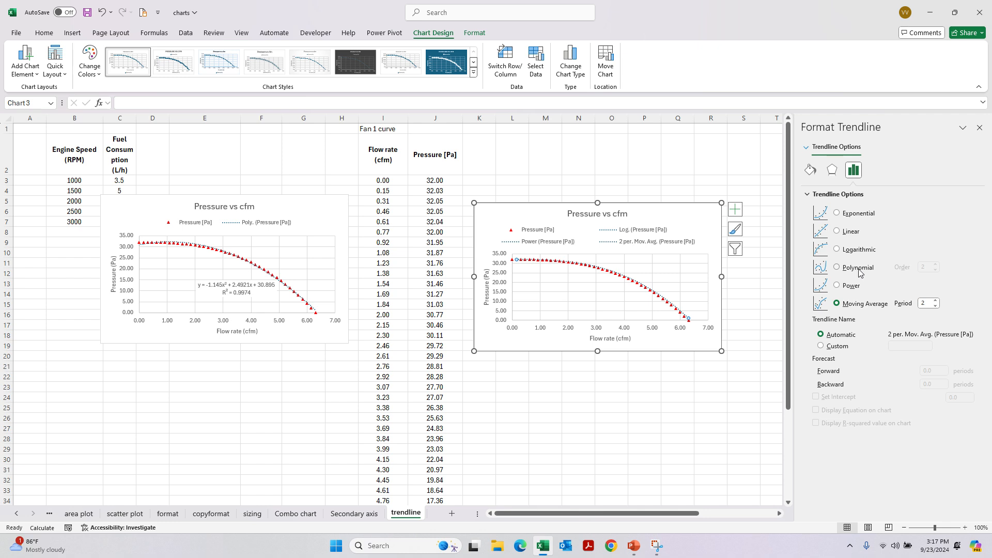
{"action": "left_click", "coordinate": [851, 232]}
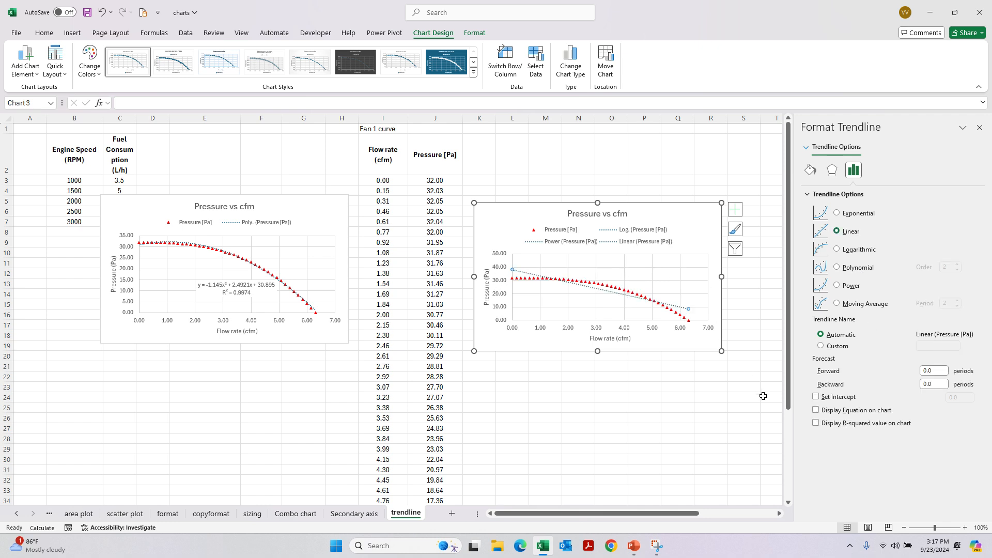
- Display the linear trendline's equation and R-squared value on the copied chart and move the label above the curve
{"action": "left_click", "coordinate": [824, 414]}
{"action": "left_click", "coordinate": [817, 424]}
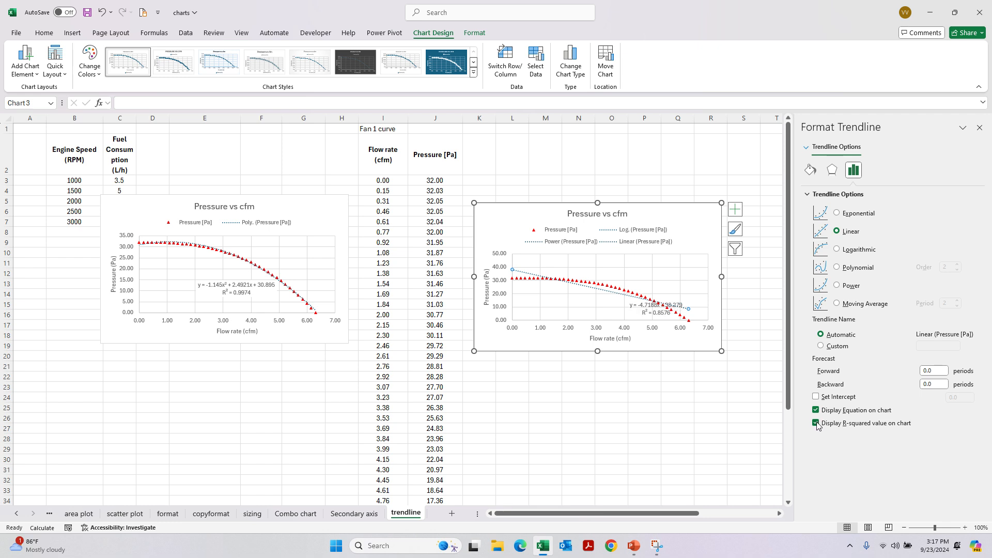
{"action": "left_click", "coordinate": [670, 303]}
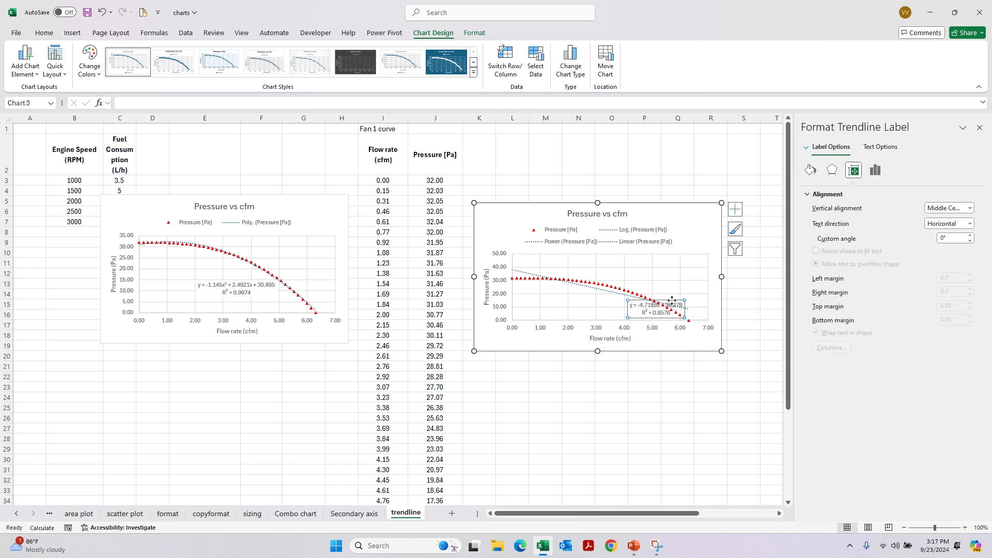
{"action": "left_click_drag", "start_coordinate": [672, 302], "coordinate": [665, 260]}
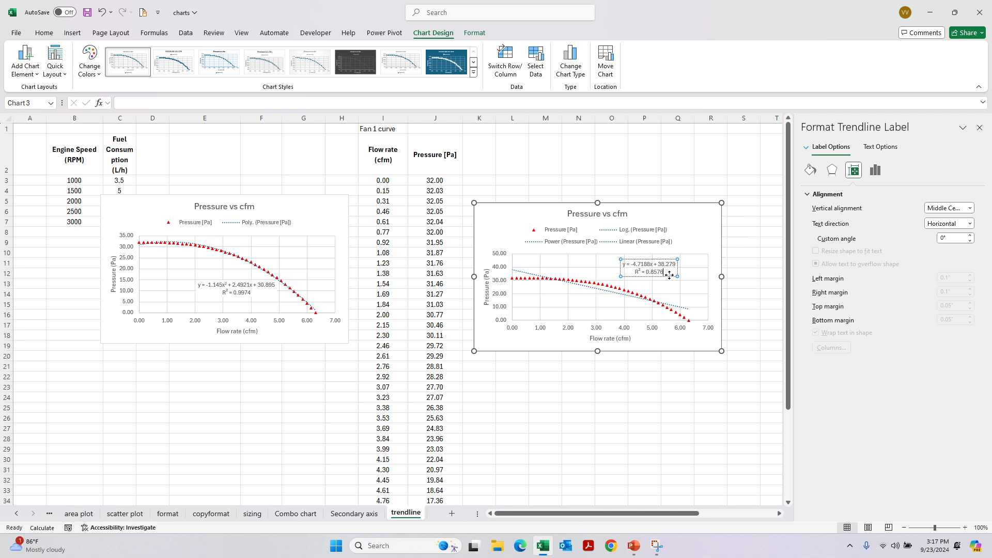
- Compare the linear trendline with the last data points and delete that trendline from the copied chart
{"action": "mouse_move", "coordinate": [685, 321]}
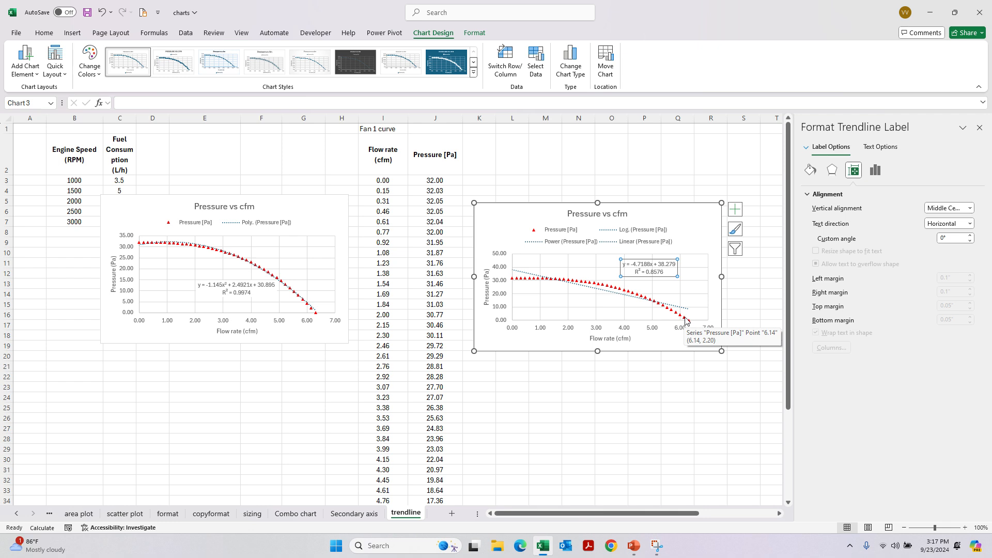
{"action": "left_click", "coordinate": [678, 309]}
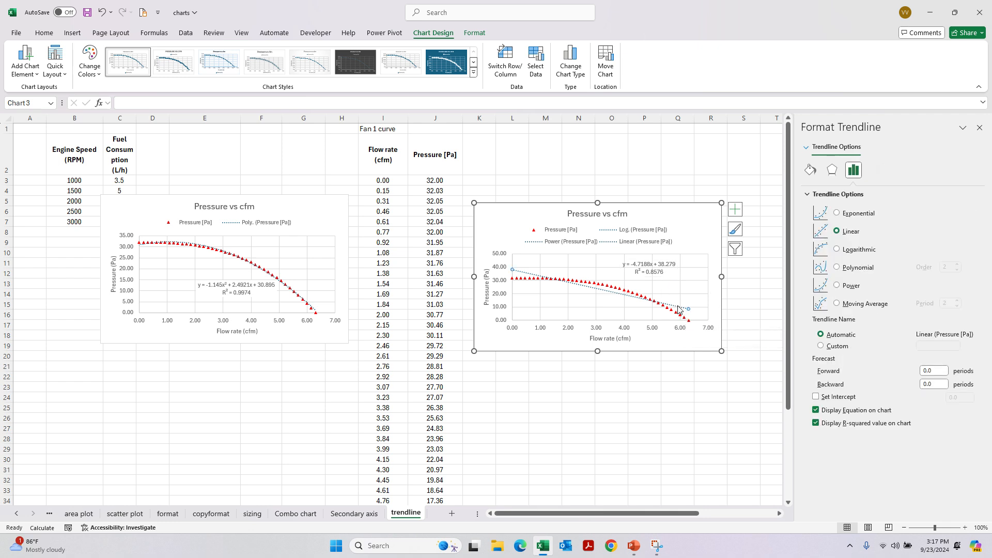
{"action": "key", "text": "Delete"}
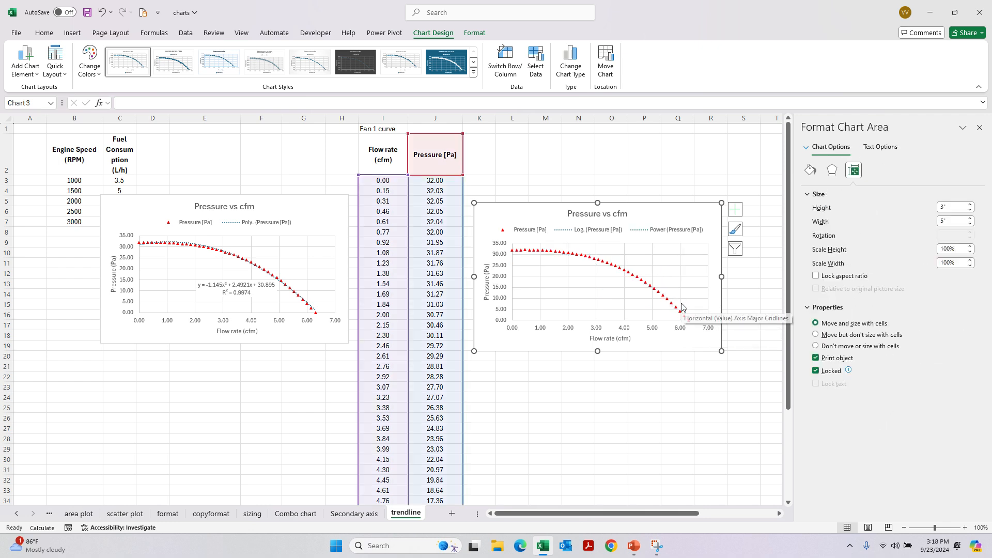
- Delete the Power and Log. trendline entries from the copied chart, leaving only the Pressure [Pa] series
{"action": "left_click", "coordinate": [656, 232]}
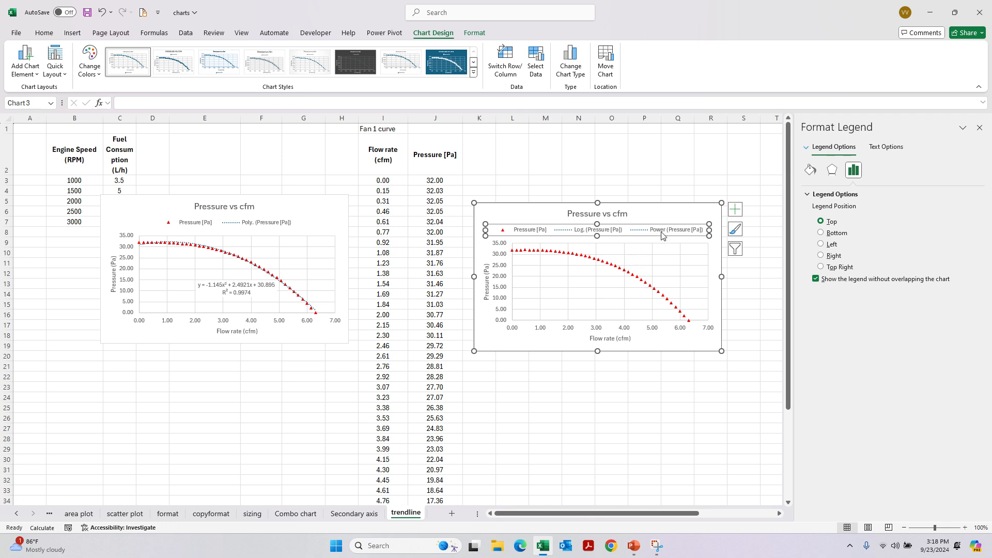
{"action": "left_click", "coordinate": [664, 232]}
{"action": "key", "text": "Delete"}
{"action": "left_click", "coordinate": [620, 233]}
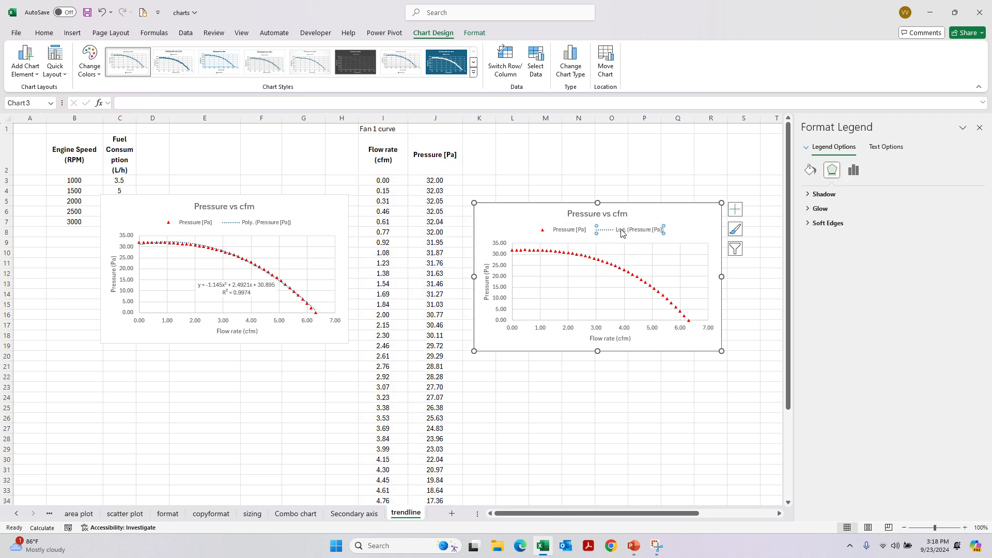
{"action": "key", "text": "Delete"}
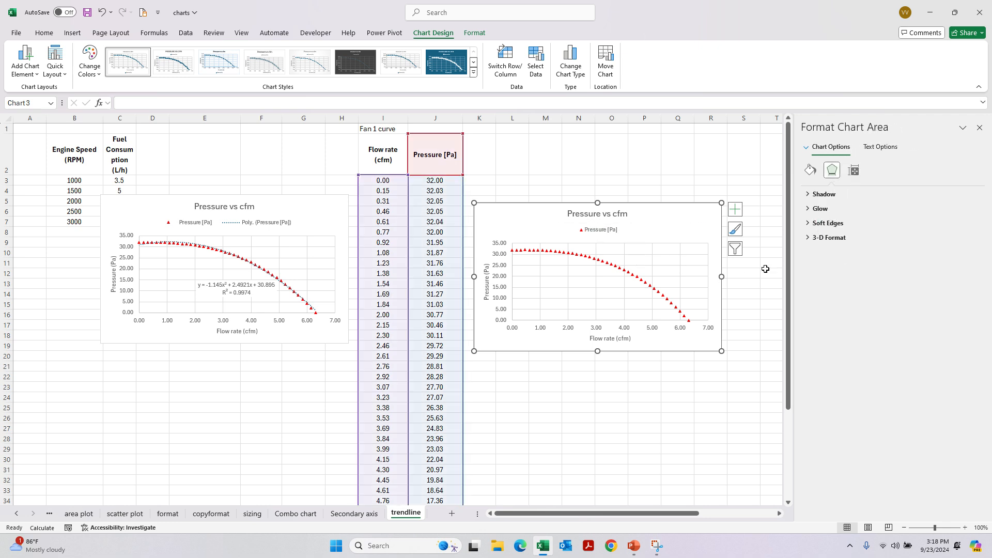
- Add a Polynomial trendline of order 3 to the copied chart's Pressure [Pa] series
{"action": "left_click", "coordinate": [642, 283]}
{"action": "right_click", "coordinate": [643, 283]}
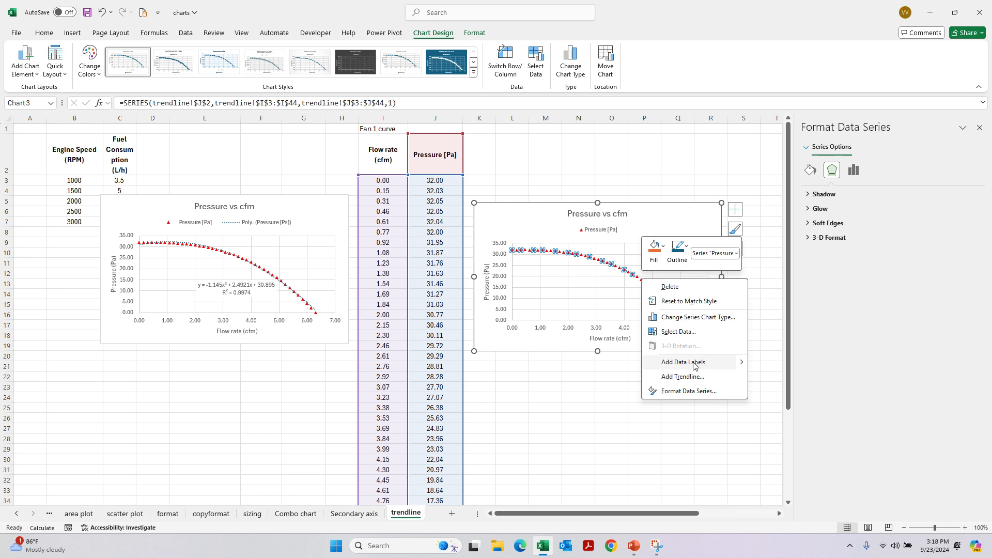
{"action": "left_click", "coordinate": [682, 376]}
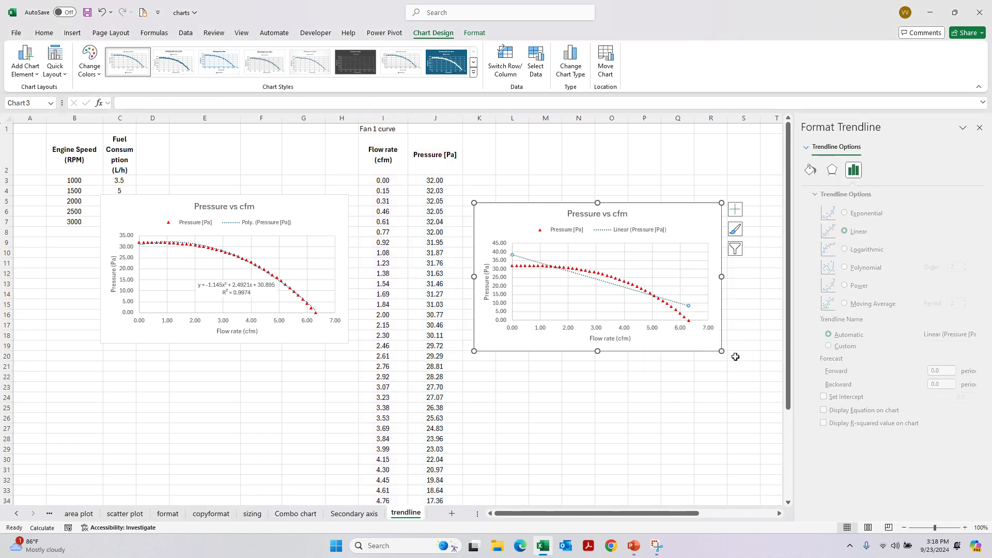
{"action": "left_click", "coordinate": [861, 269]}
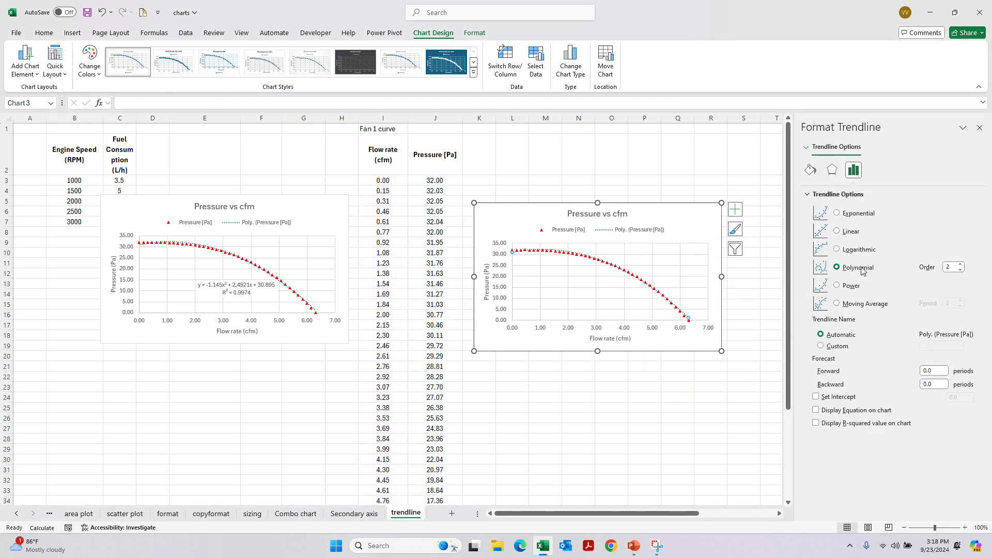
{"action": "left_click", "coordinate": [961, 265]}
{"action": "left_click", "coordinate": [960, 270]}
- Display the polynomial trendline's equation and R-squared value, compare order 2 with order 3, and keep order 3
{"action": "left_click", "coordinate": [848, 423]}
{"action": "left_click", "coordinate": [838, 410]}
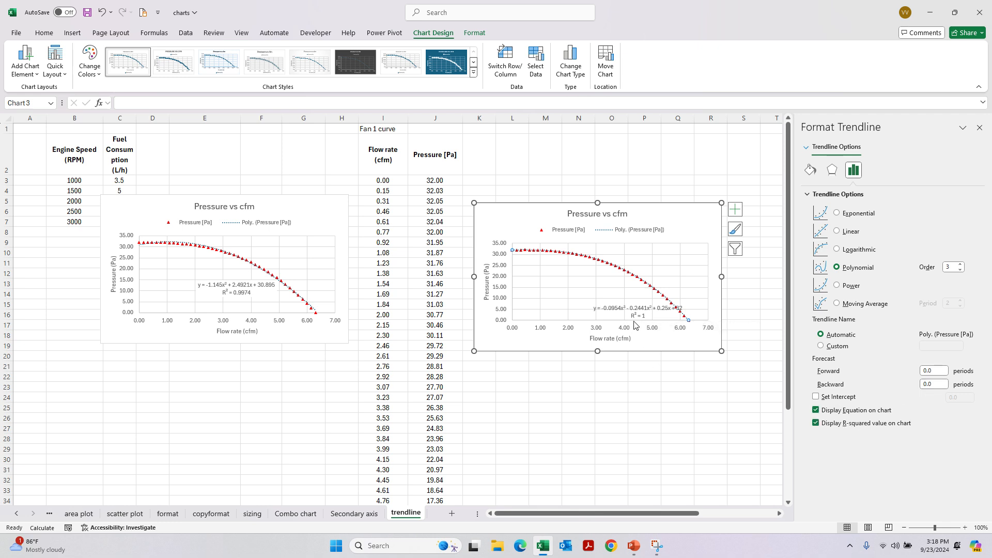
{"action": "left_click", "coordinate": [960, 270]}
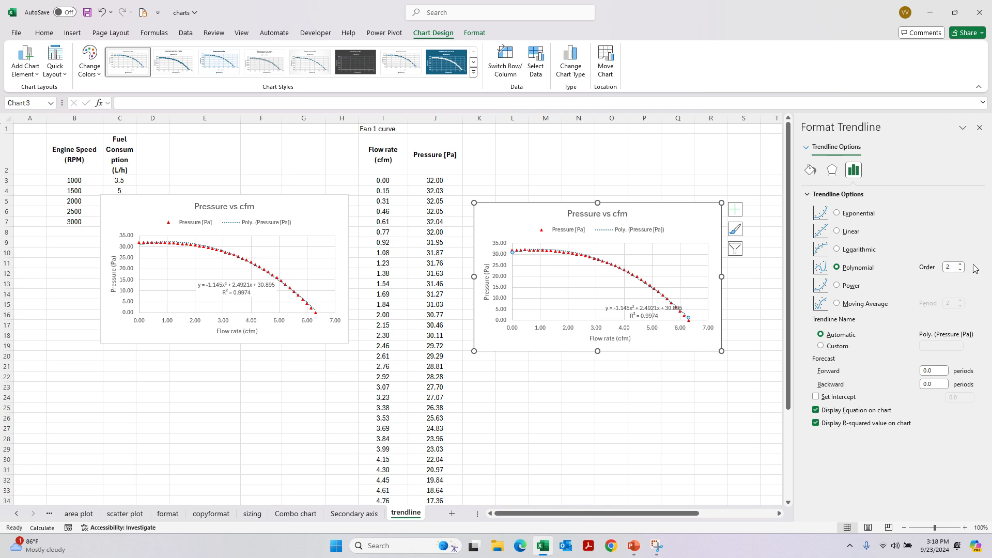
{"action": "left_click", "coordinate": [960, 264]}
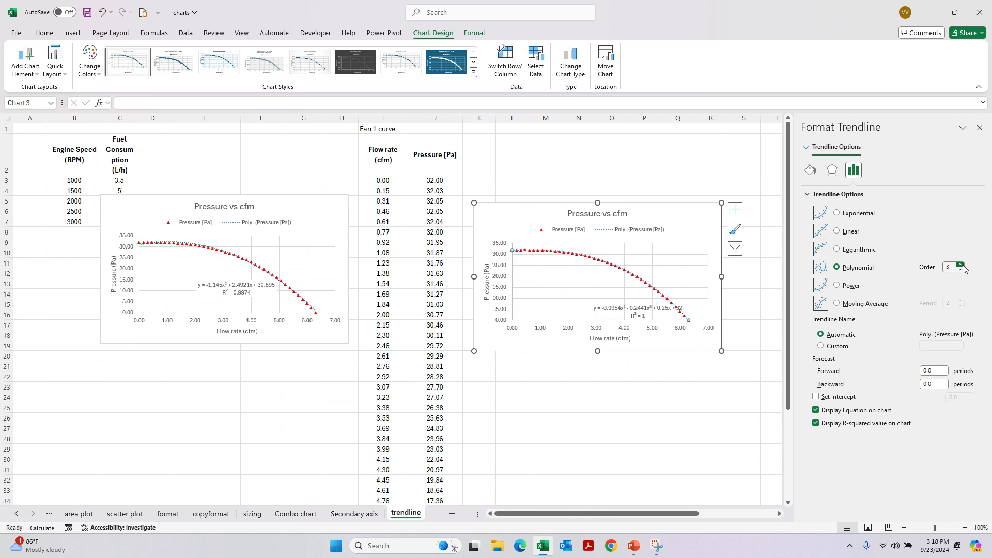
{"action": "left_click", "coordinate": [960, 265]}
{"action": "left_click", "coordinate": [960, 269]}
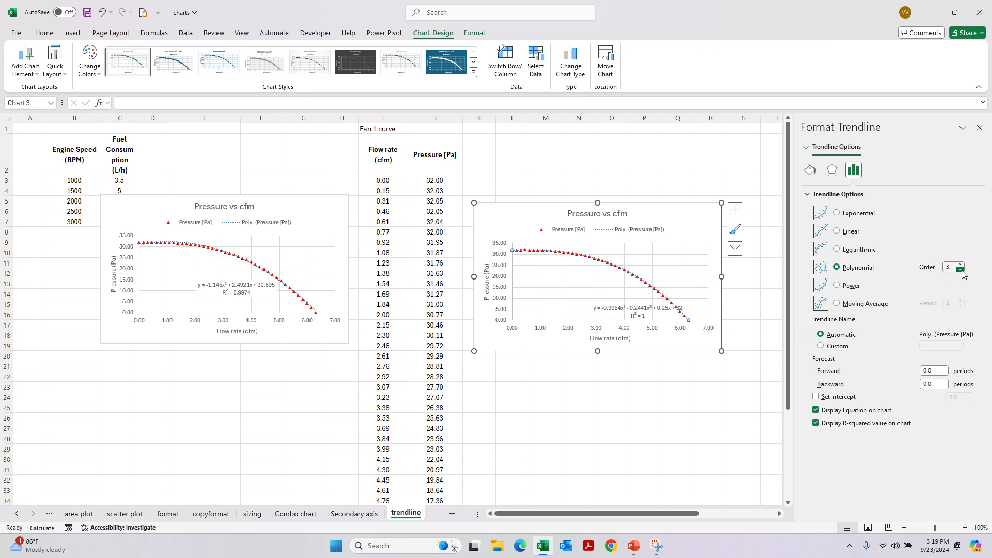
- Move the polynomial equation label away from the data points into the empty area under the curve
{"action": "left_click", "coordinate": [663, 309]}
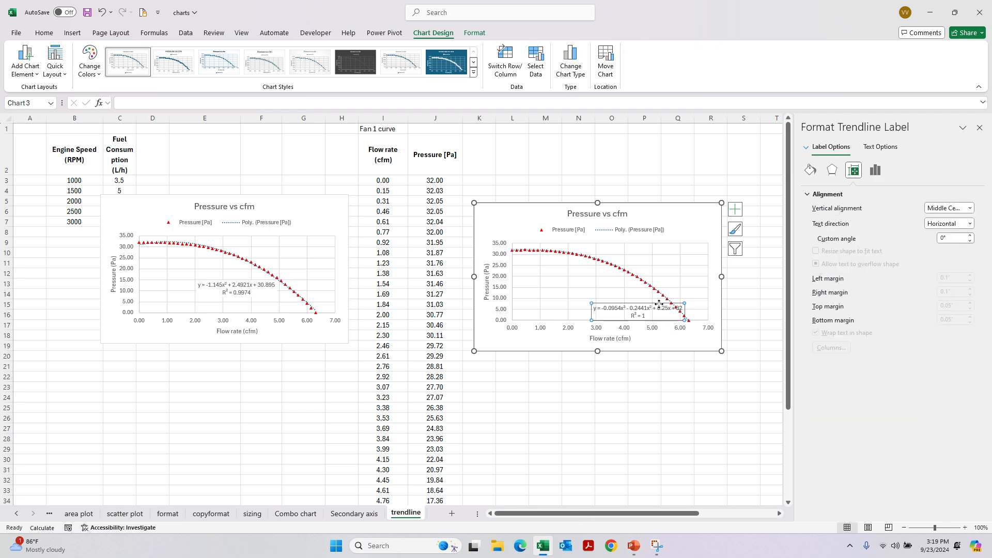
{"action": "left_click_drag", "start_coordinate": [659, 304], "coordinate": [618, 295]}
{"action": "left_click", "coordinate": [681, 349]}
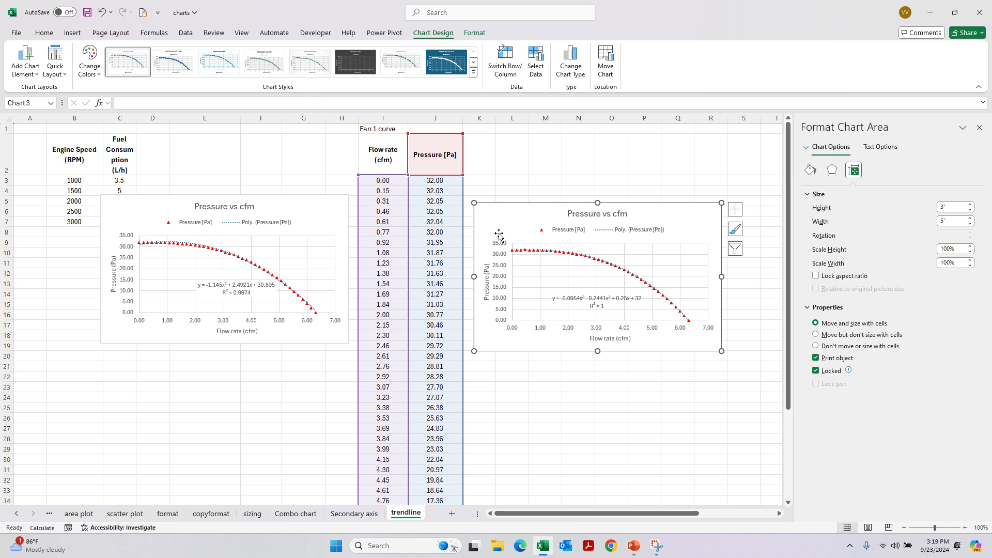
- Enlarge the copied chart to about 5.27" high by 8.82" wide and move the equation label toward the pressure axis
{"action": "left_click_drag", "start_coordinate": [473, 202], "coordinate": [323, 185]}
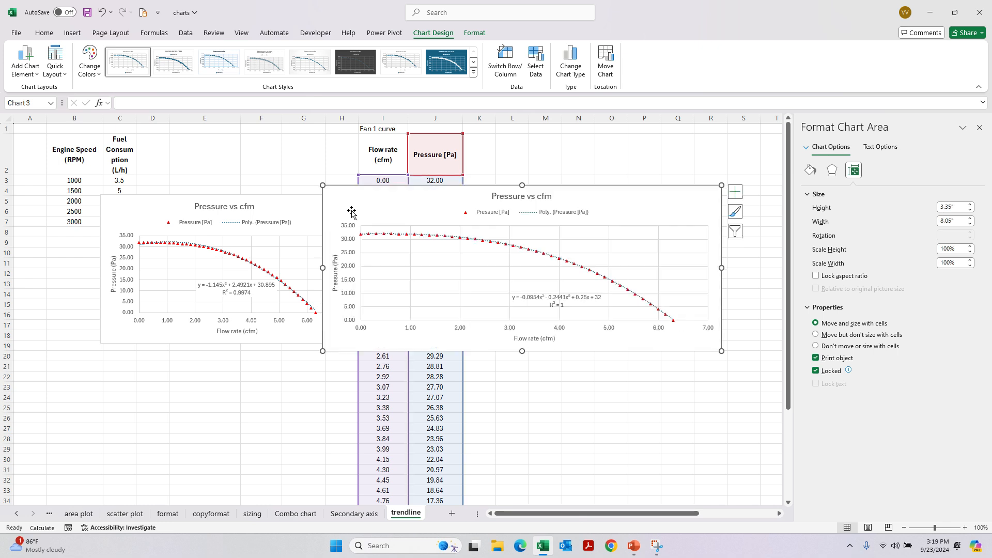
{"action": "left_click_drag", "start_coordinate": [722, 351], "coordinate": [759, 446]}
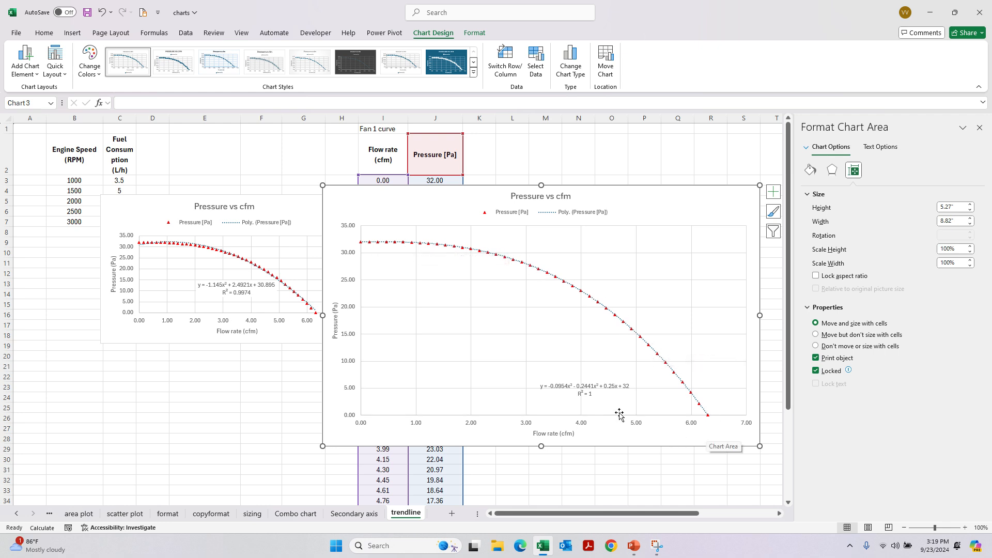
{"action": "left_click_drag", "start_coordinate": [614, 392], "coordinate": [498, 317]}
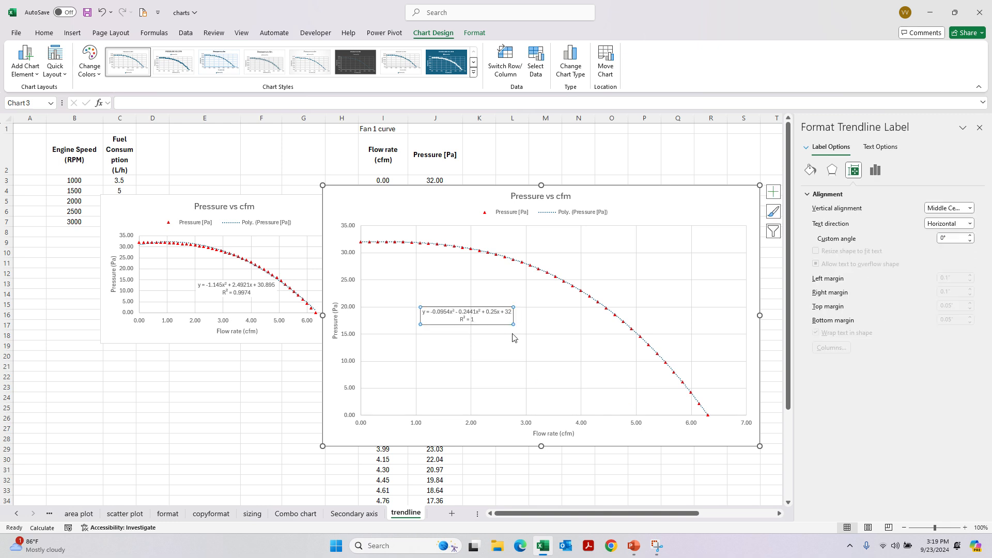
- Format the numbers in the trendline equation label as Scientific with 6 decimal places
{"action": "left_click", "coordinate": [448, 313]}
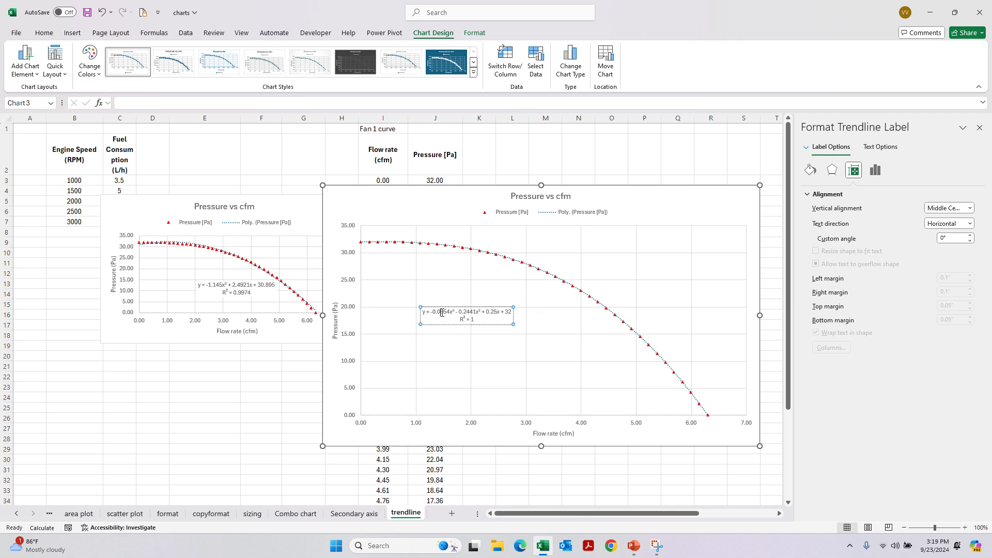
{"action": "left_click", "coordinate": [875, 172]}
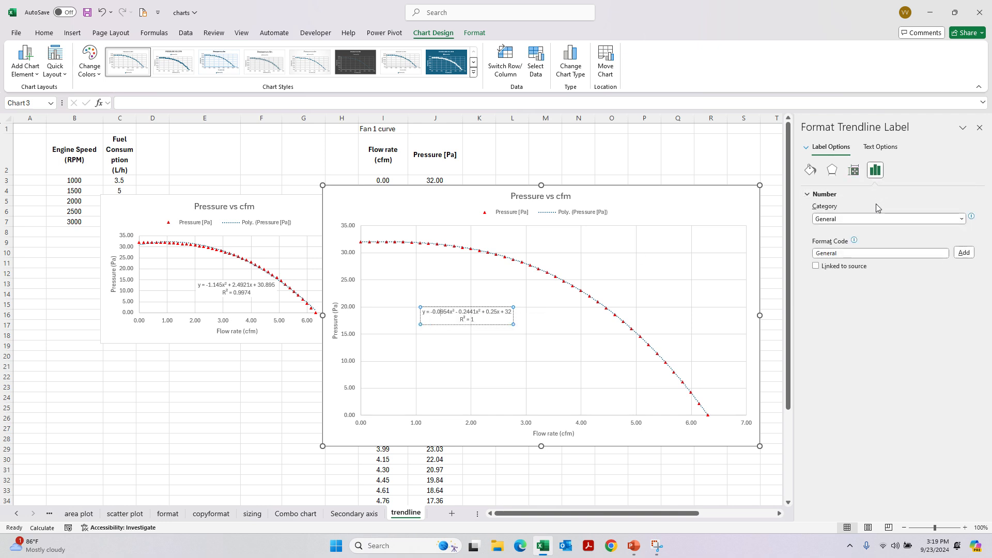
{"action": "left_click", "coordinate": [847, 219]}
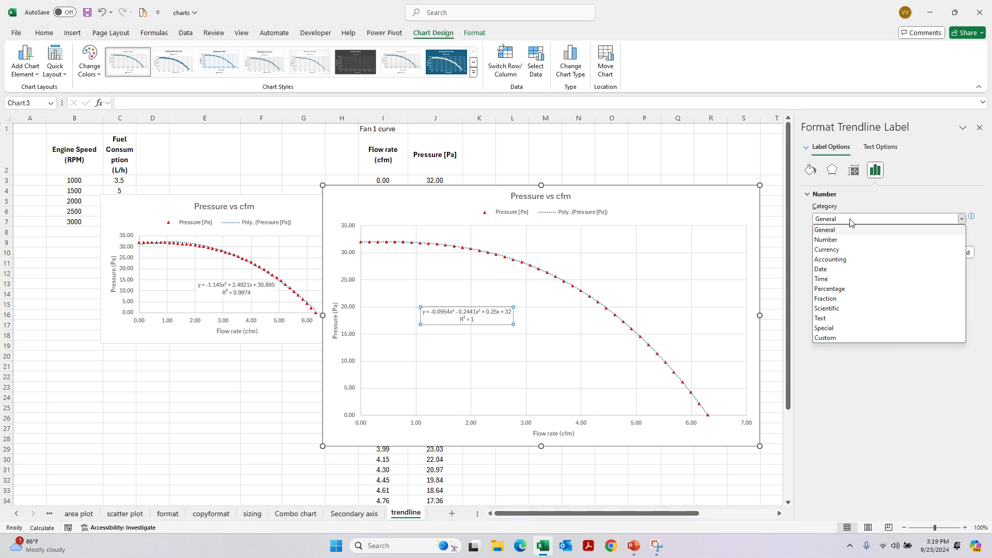
{"action": "left_click", "coordinate": [845, 311]}
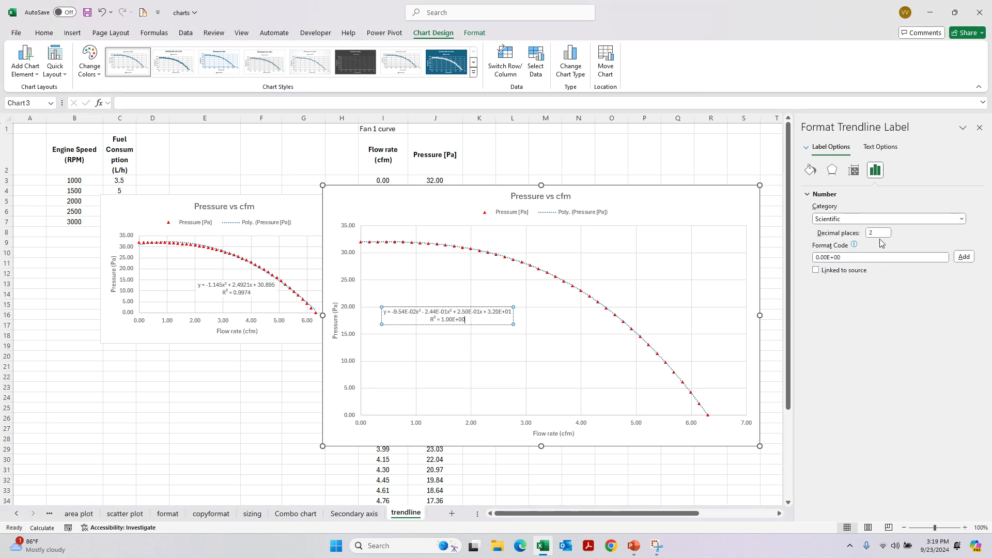
{"action": "left_click", "coordinate": [885, 235]}
{"action": "type", "text": "6"}
{"action": "key", "text": "Return"}
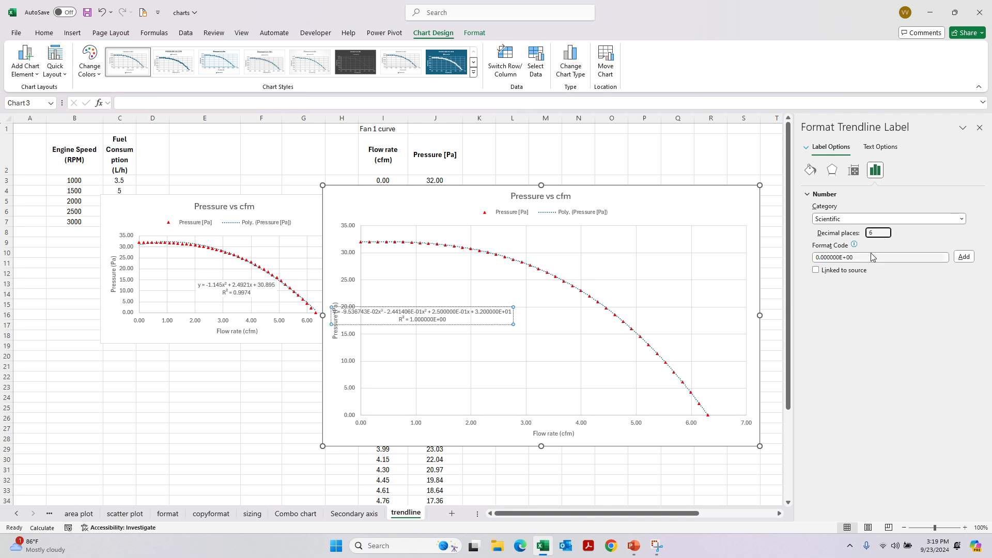
- Move the widened equation label clear of the pressure axis, highlight its text for review, and close the formatting pane
{"action": "left_click", "coordinate": [478, 308]}
{"action": "left_click_drag", "start_coordinate": [479, 307], "coordinate": [536, 313]}
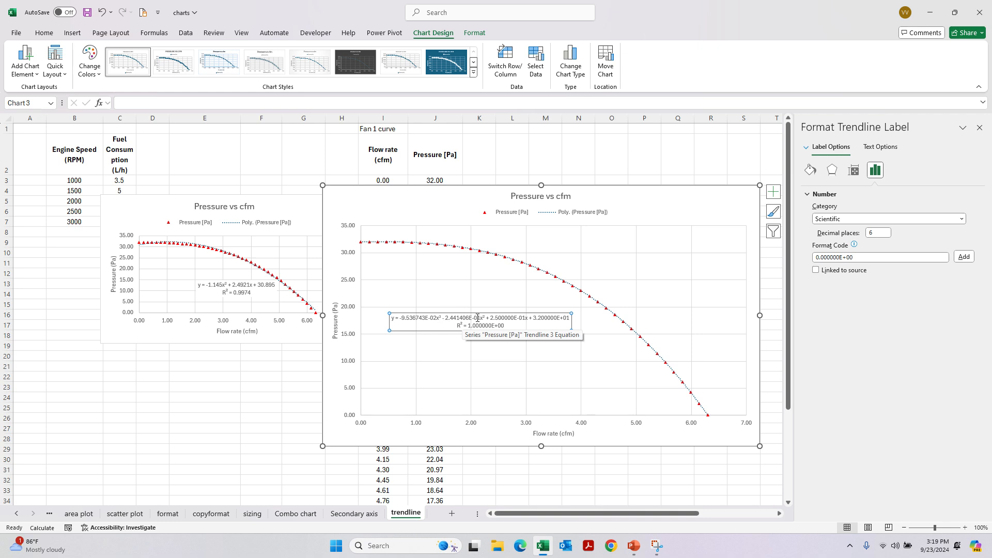
{"action": "left_click_drag", "start_coordinate": [530, 327], "coordinate": [399, 318]}
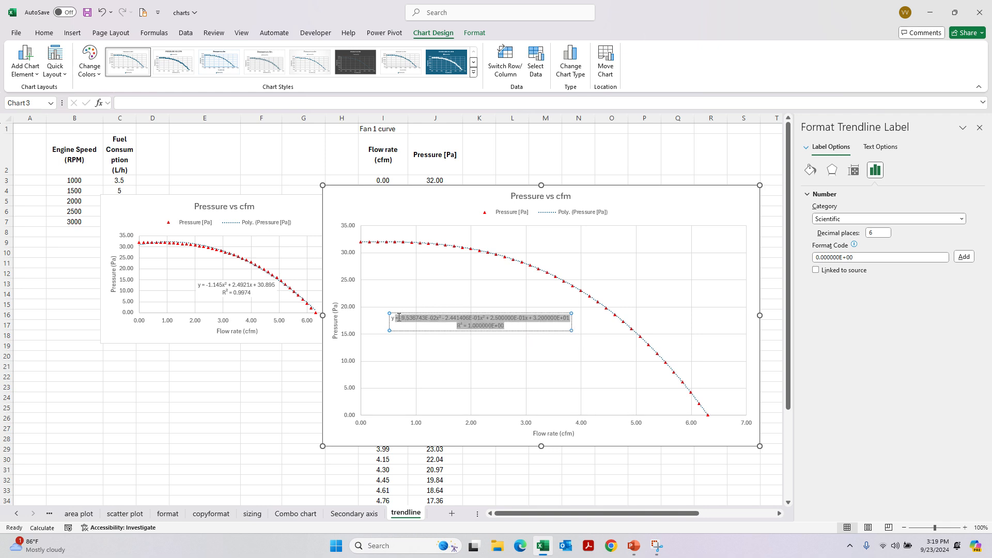
{"action": "left_click", "coordinate": [509, 330]}
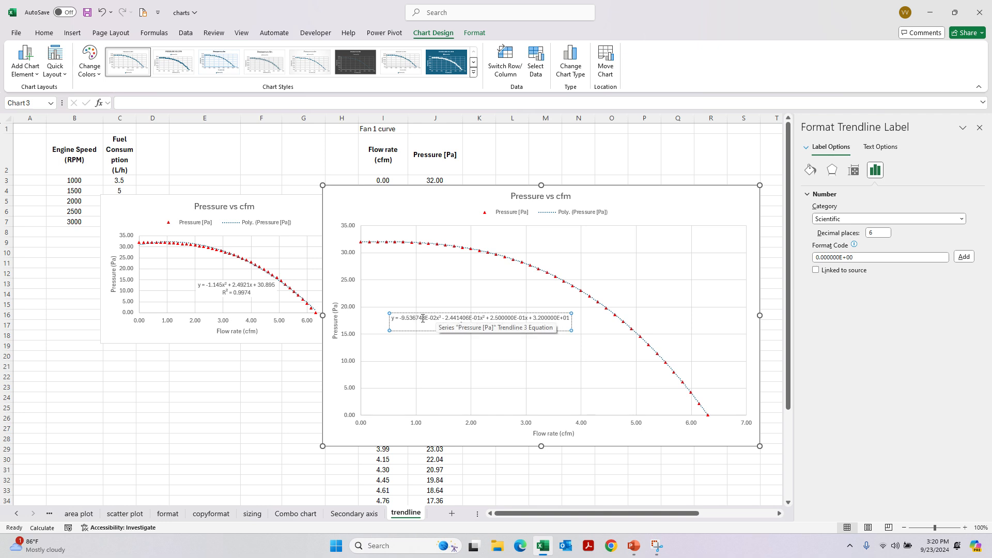
{"action": "left_click", "coordinate": [471, 350]}
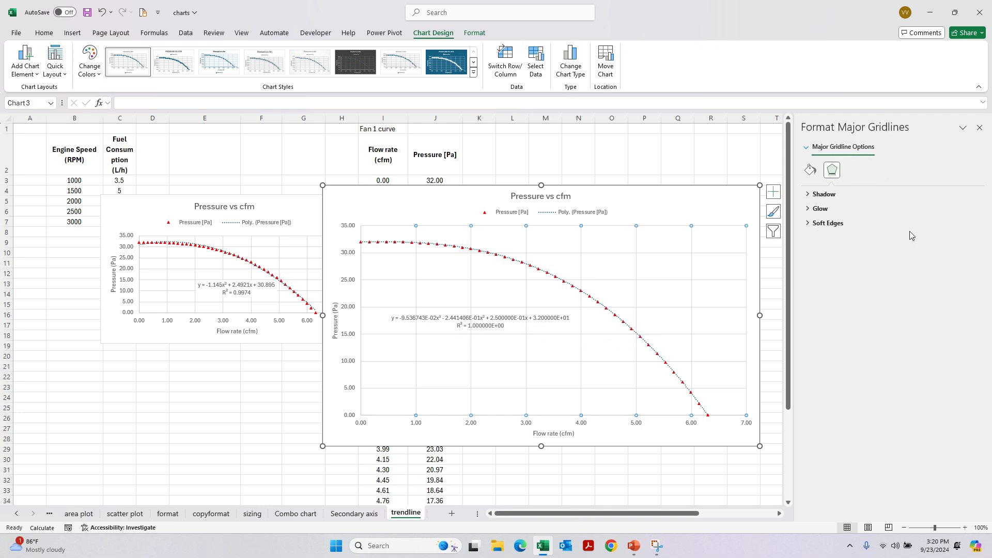
{"action": "left_click", "coordinate": [979, 128]}
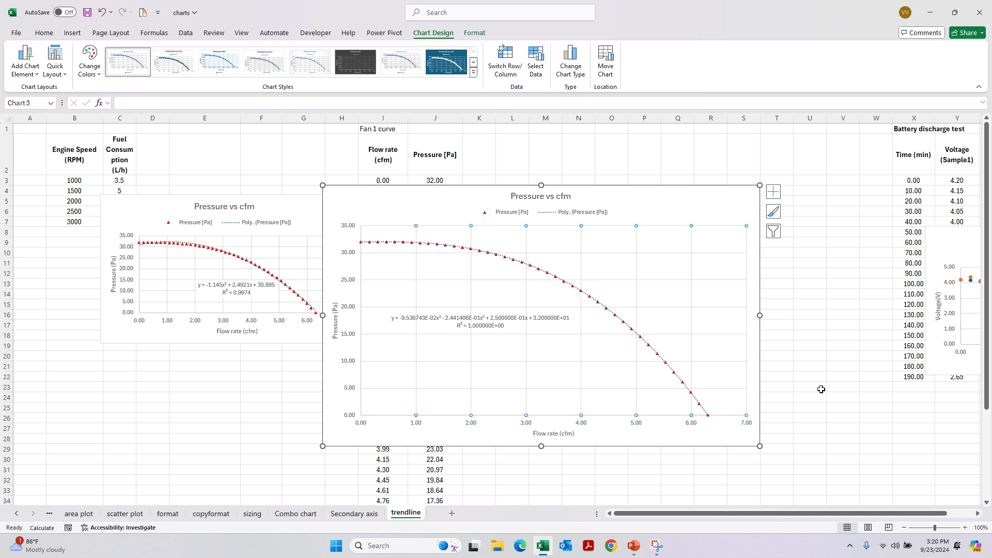